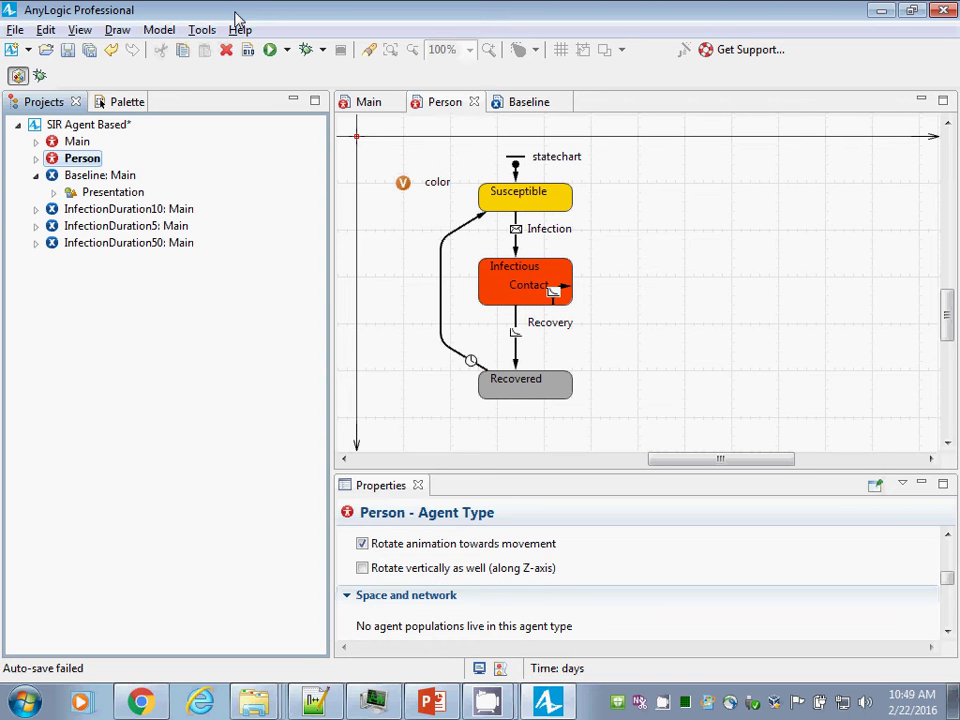
pyautogui.click(75, 128)
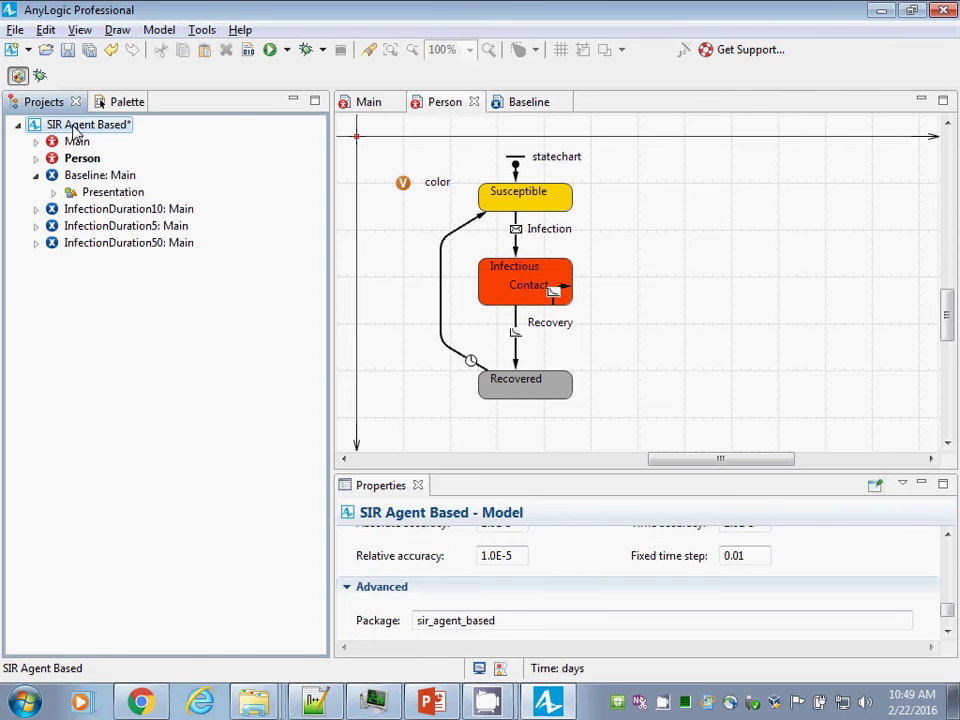
pyautogui.click(14, 30)
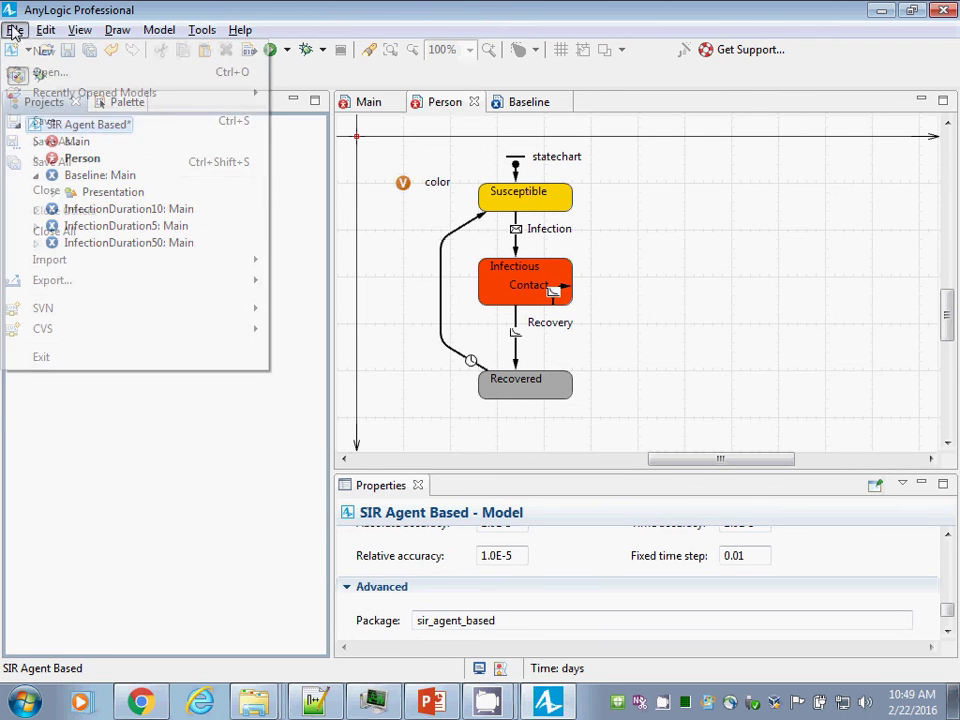
pyautogui.click(45, 147)
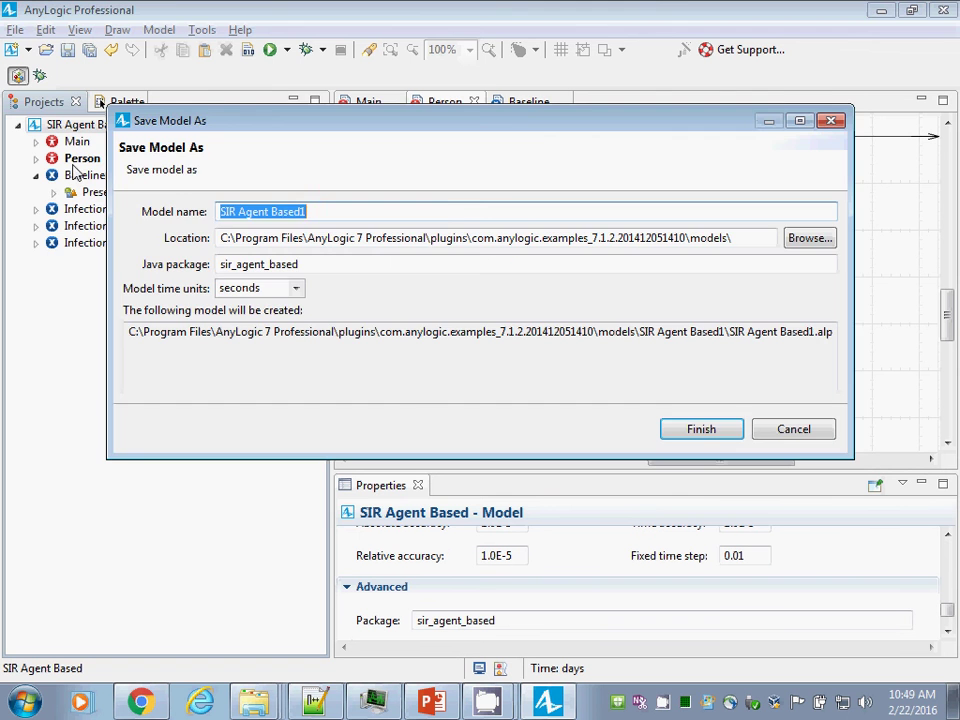
pyautogui.press('Escape')
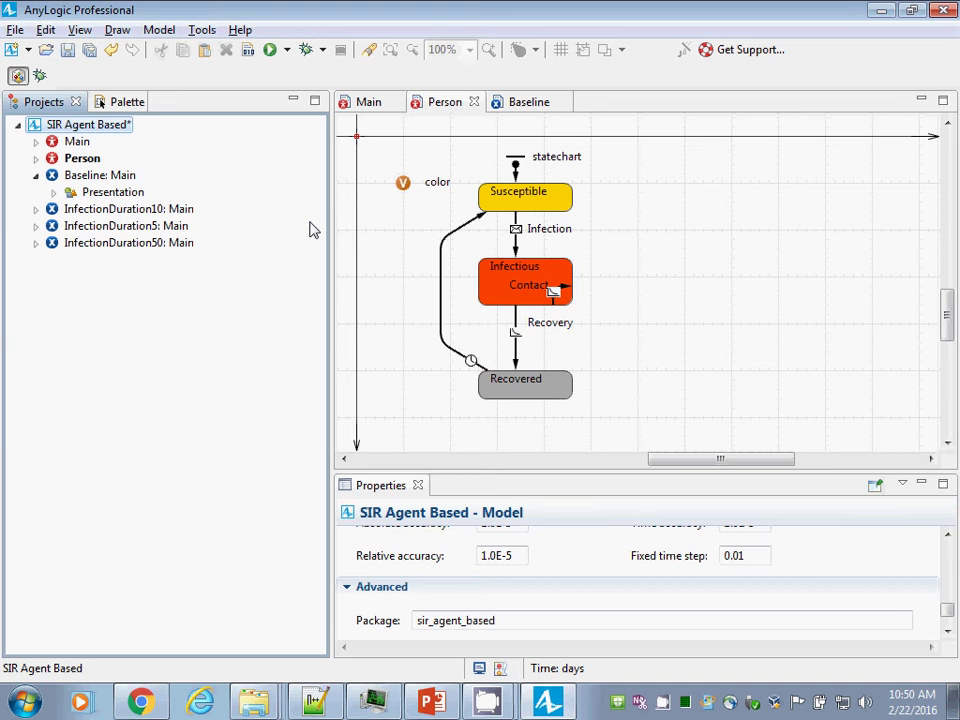
pyautogui.hotkey('alt', 'Tab')
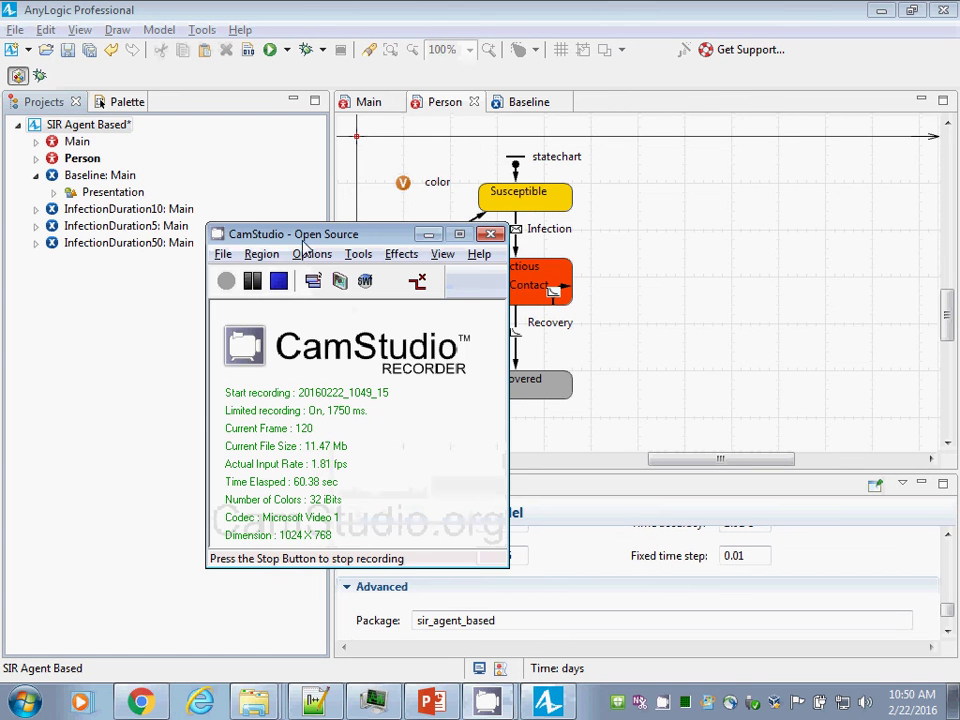
# Step: Start saving the SIR Agent Based model as a copy and set its location to z:\usask\classes\Bootcamps\UMN_2-2016
pyautogui.click(65, 127)
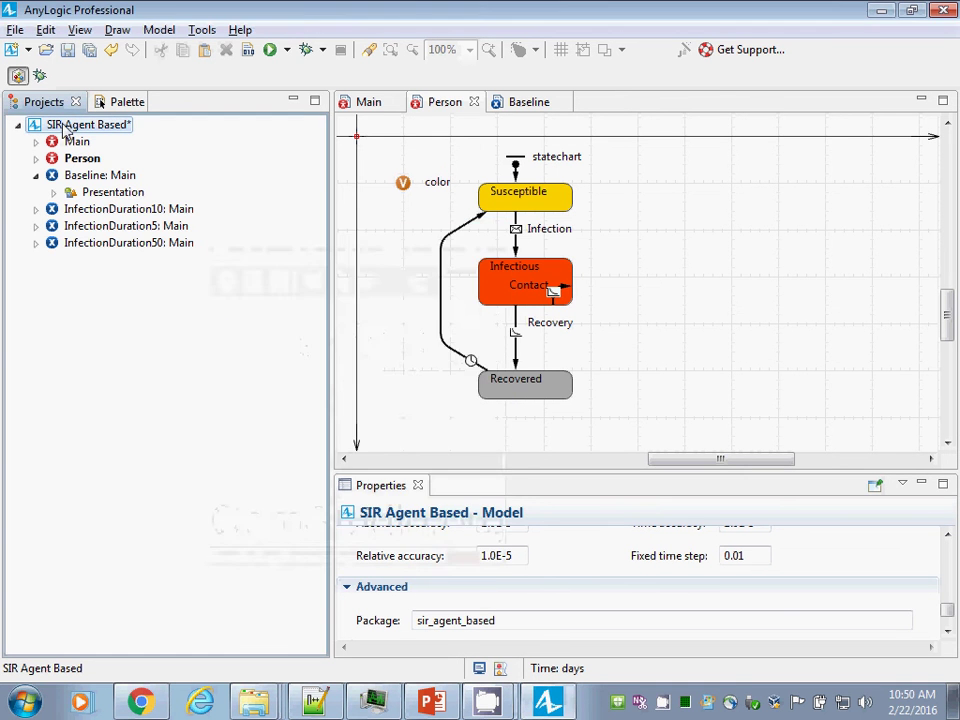
pyautogui.click(16, 32)
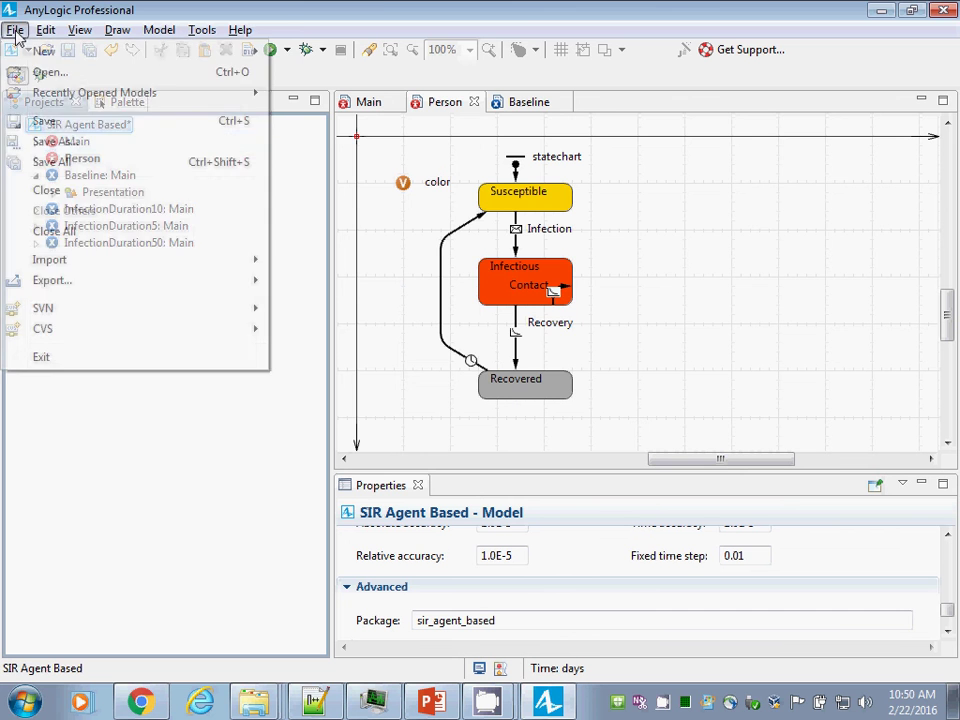
pyautogui.click(52, 144)
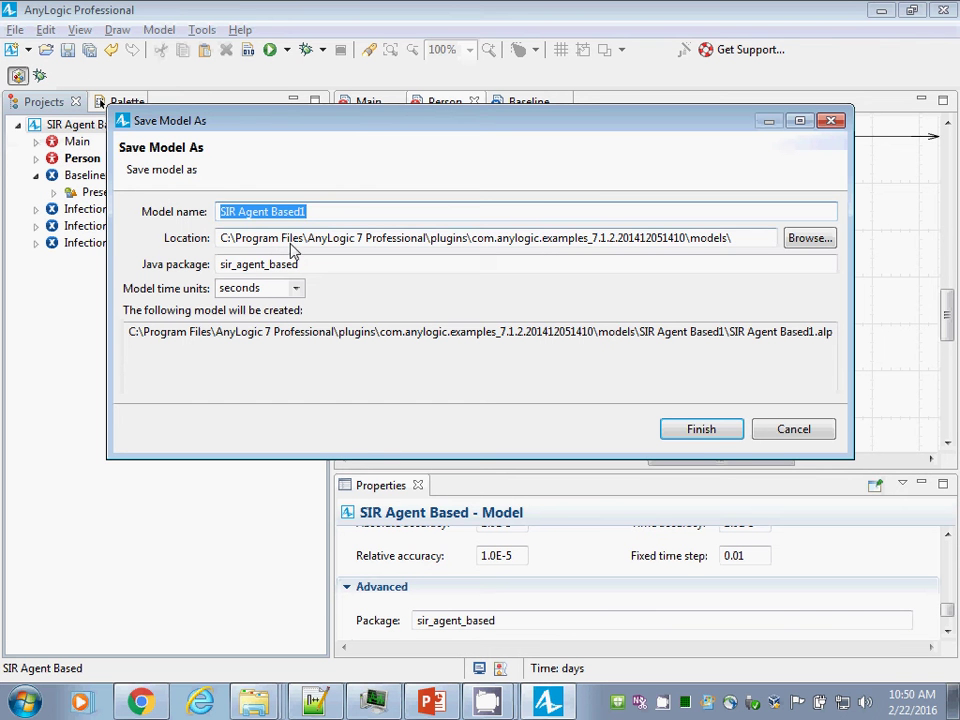
pyautogui.click(819, 244)
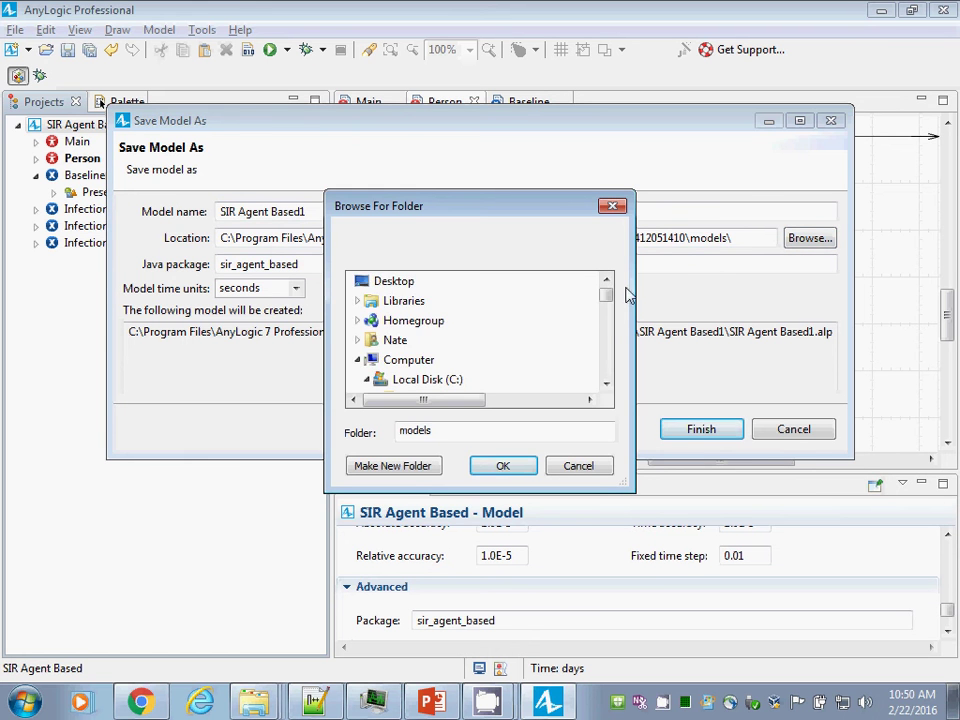
pyautogui.moveTo(606, 296)
pyautogui.mouseDown()
pyautogui.moveTo(608, 317)
pyautogui.moveTo(600, 305)
pyautogui.mouseUp()
pyautogui.click(440, 434)
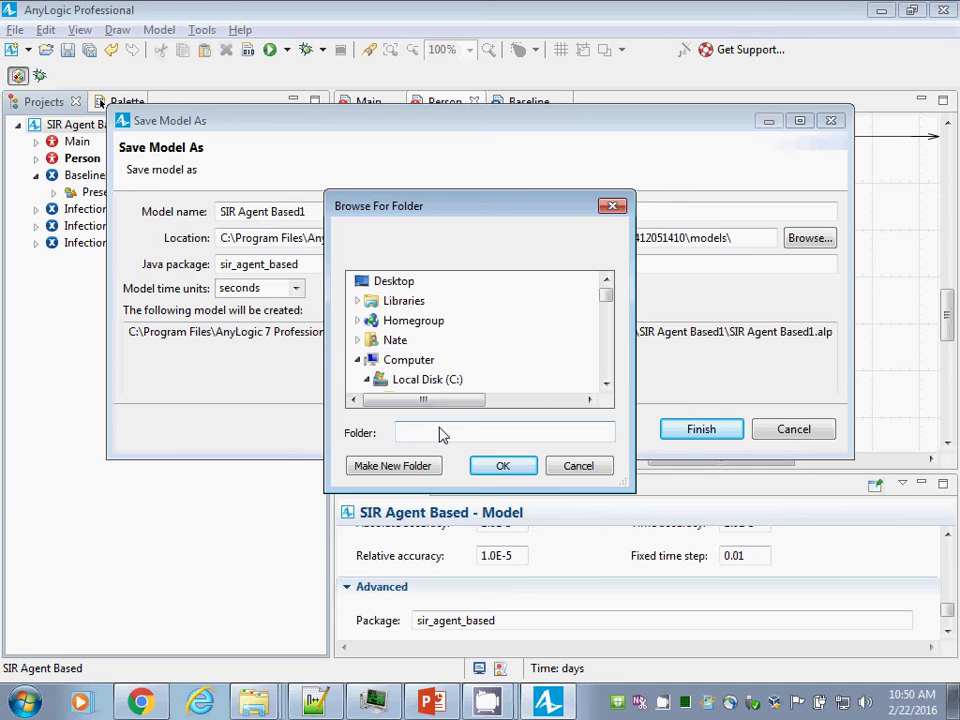
pyautogui.write('z:\\u')
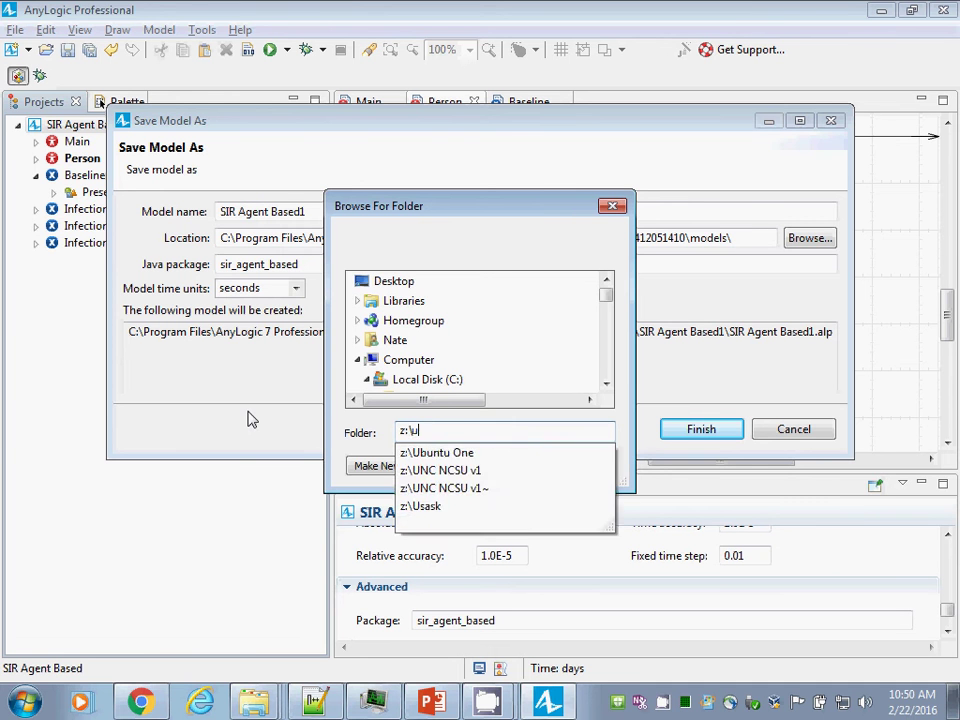
pyautogui.write('sask\\classes\\boo')
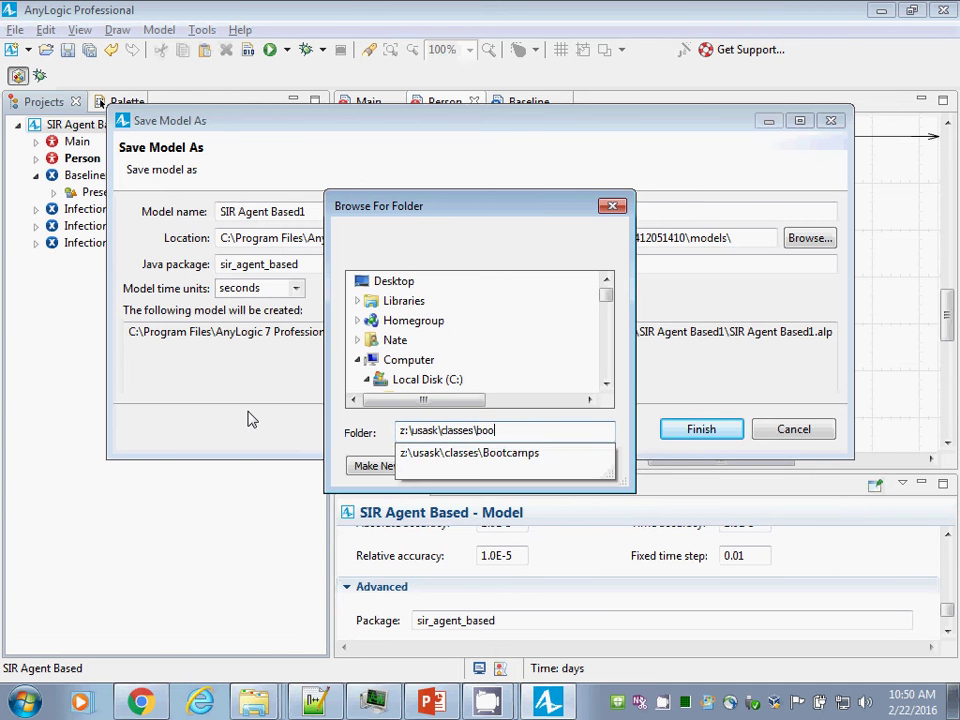
pyautogui.press('Down')
pyautogui.write('\\um')
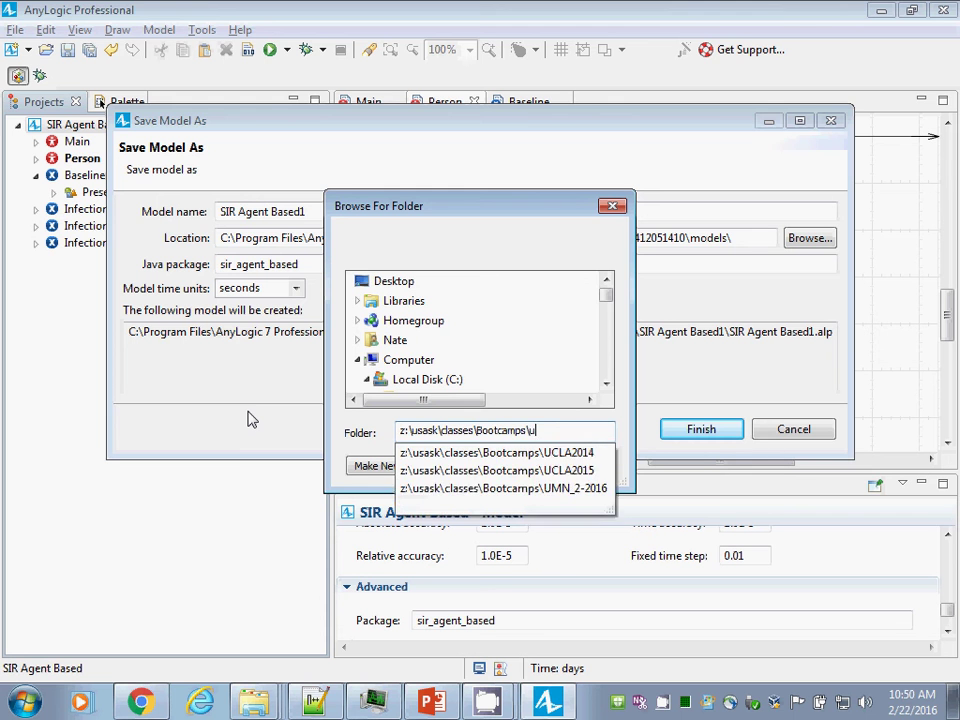
pyautogui.press('Down')
pyautogui.write('\\')
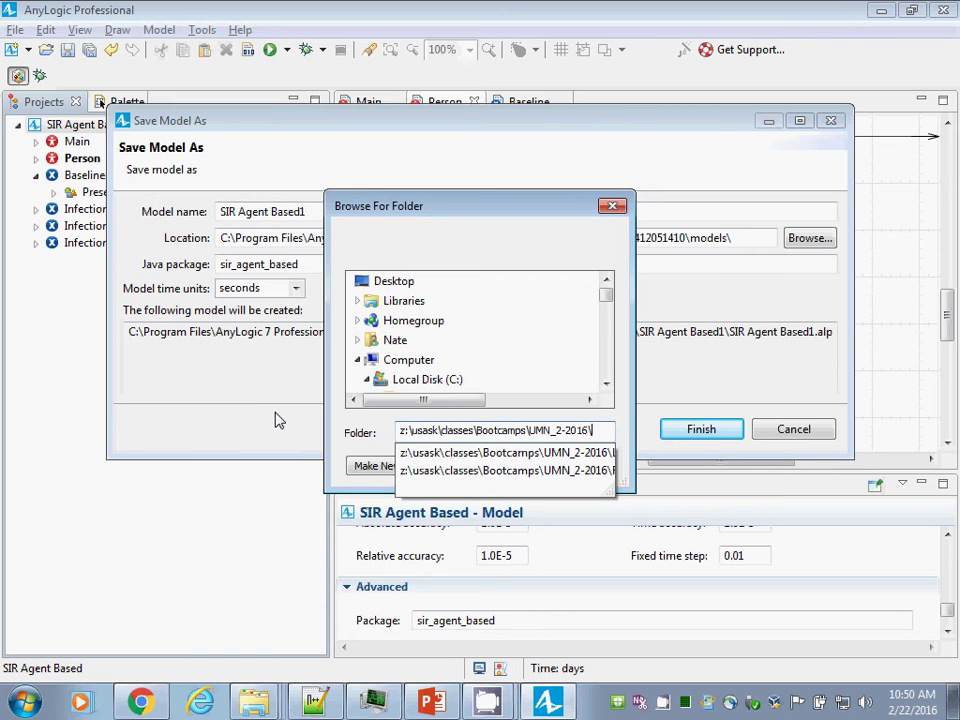
pyautogui.press('Return')
# Step: Save the model copy under the name SIR Agent Based1 and close it
pyautogui.click(665, 436)
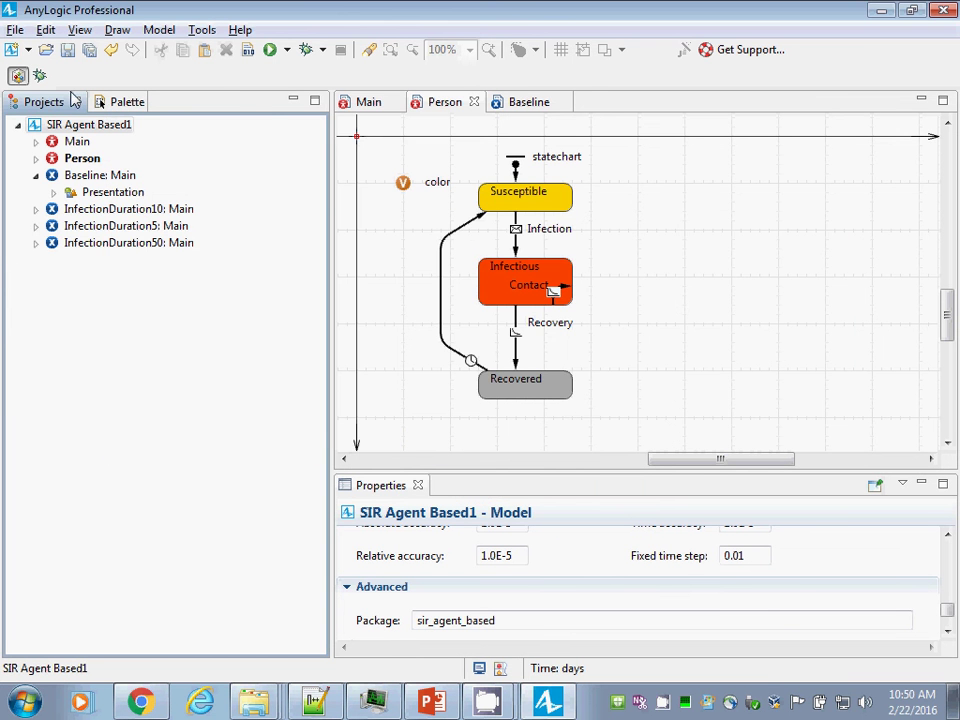
pyautogui.click(14, 30)
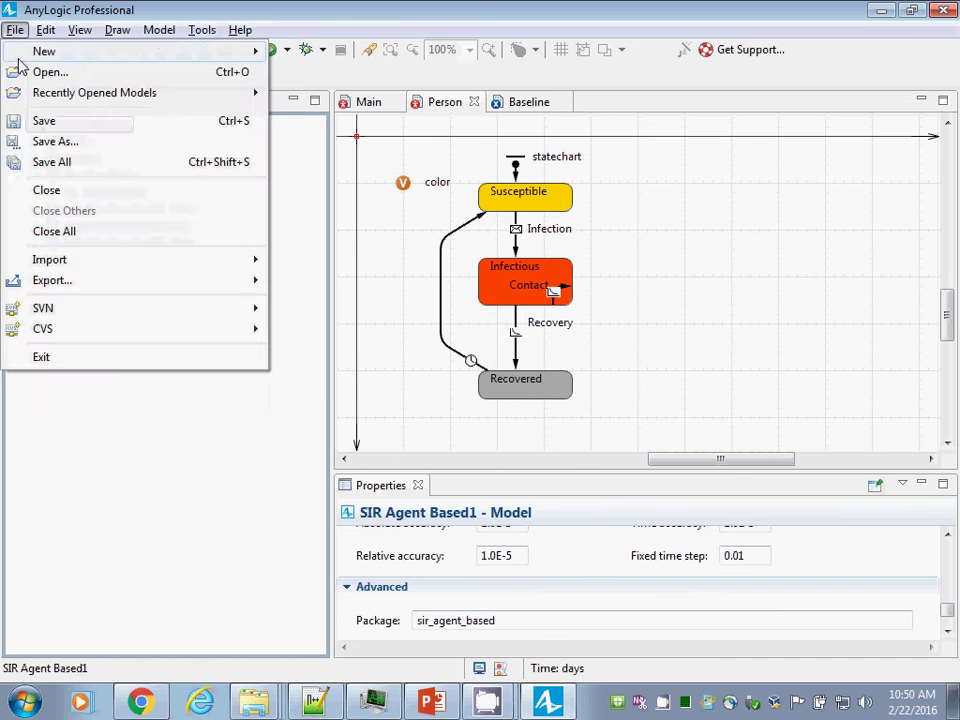
pyautogui.click(45, 190)
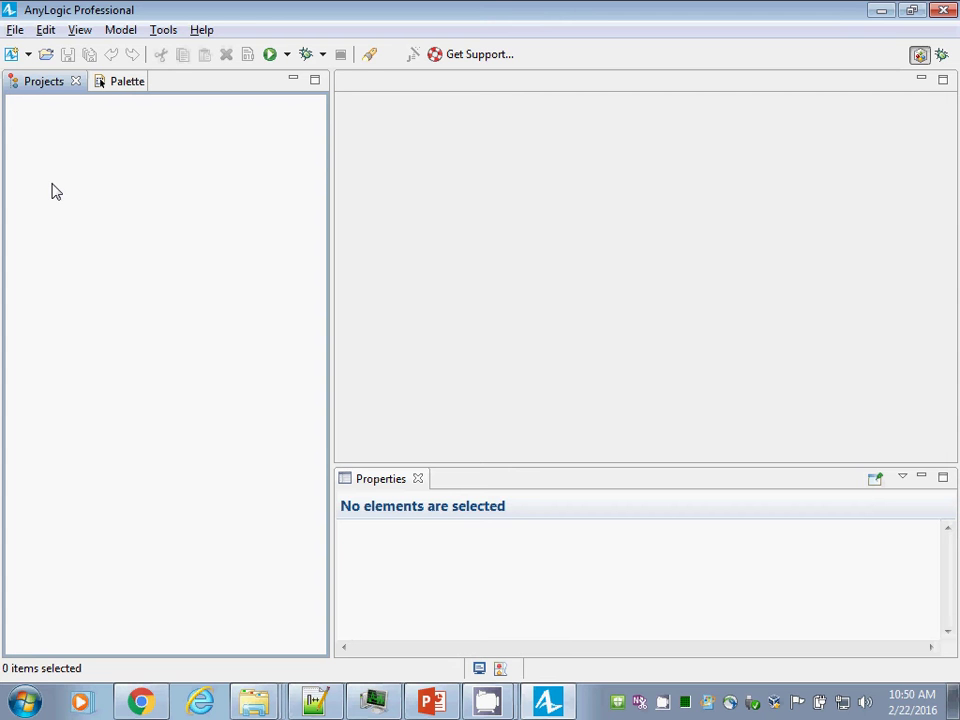
# Step: Start a new model and name it SimpleHeterogeneousPopulation
pyautogui.click(14, 30)
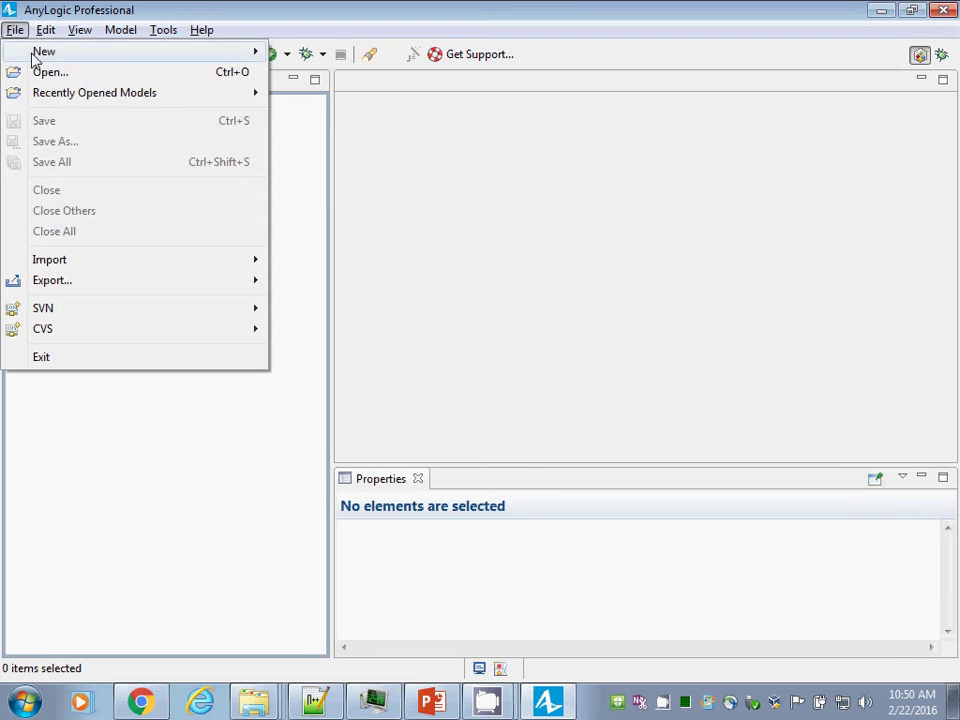
pyautogui.moveTo(239, 58)
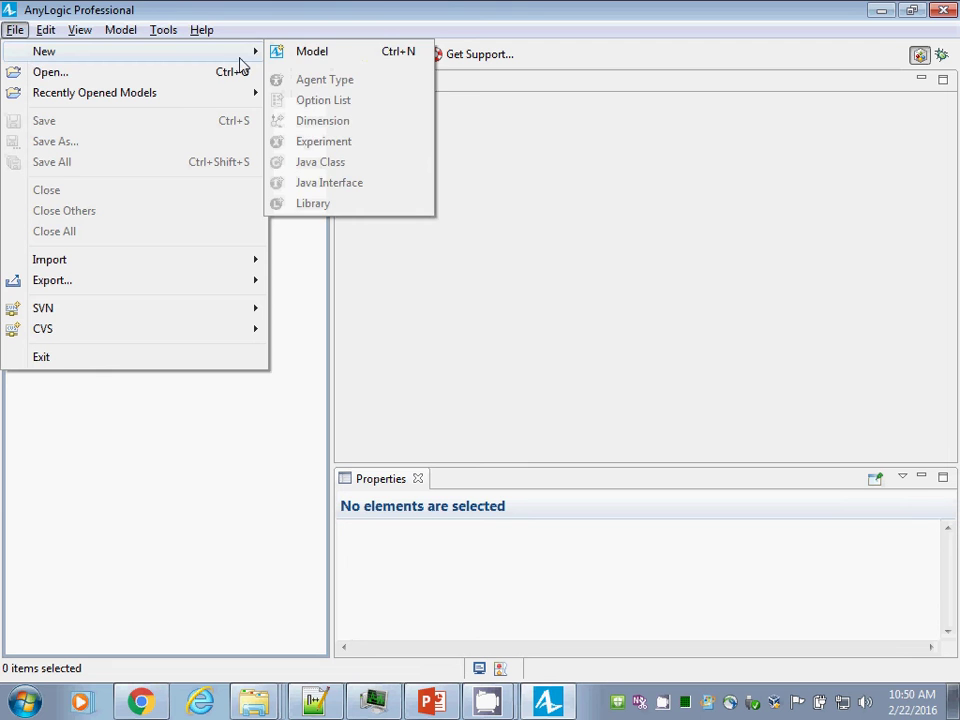
pyautogui.click(306, 52)
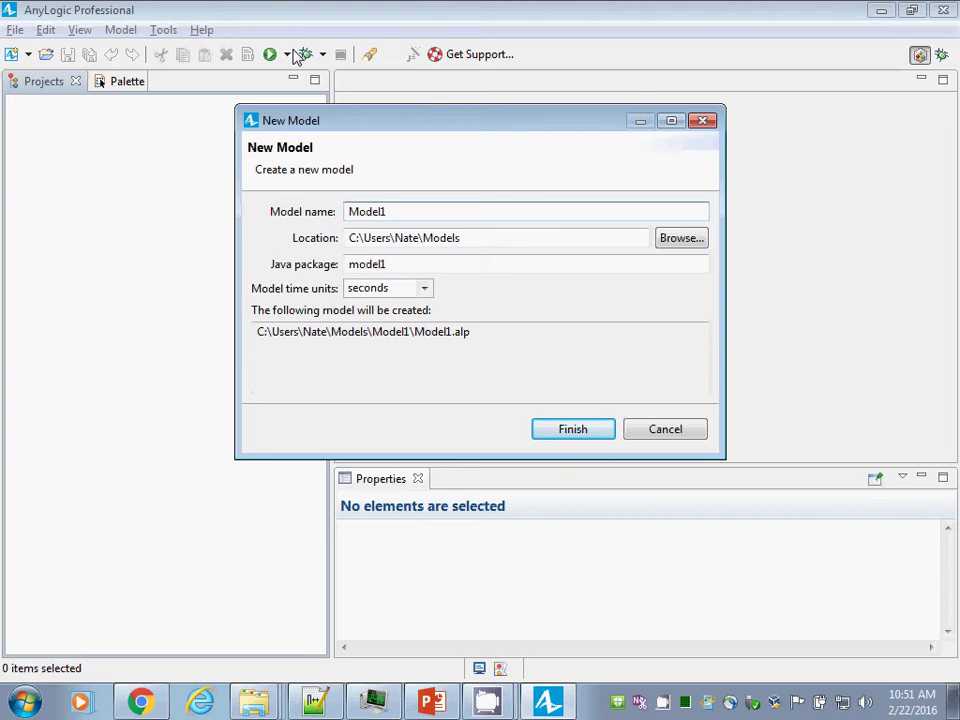
pyautogui.hotkey('ctrl', 'a')
pyautogui.write('Sim')
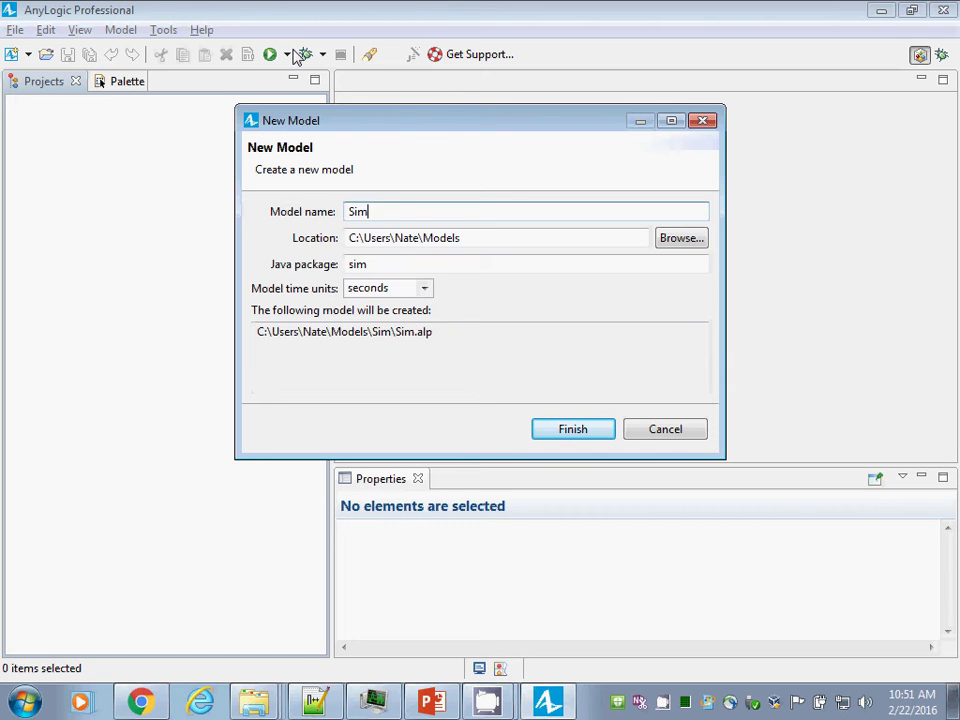
pyautogui.write('pleHeterogene')
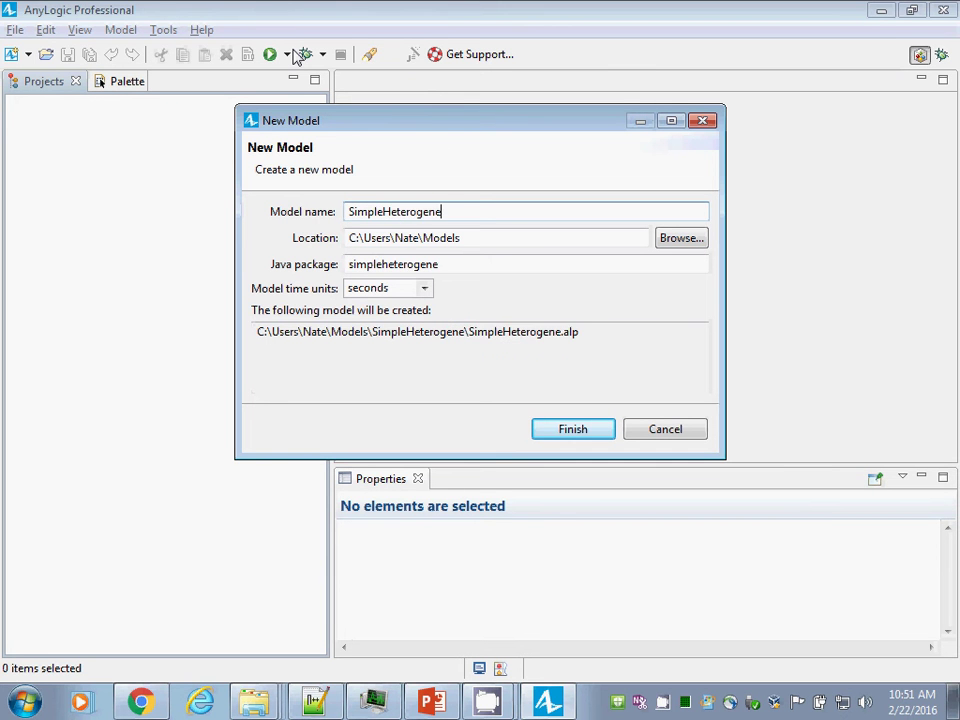
pyautogui.write('ousPopulation')
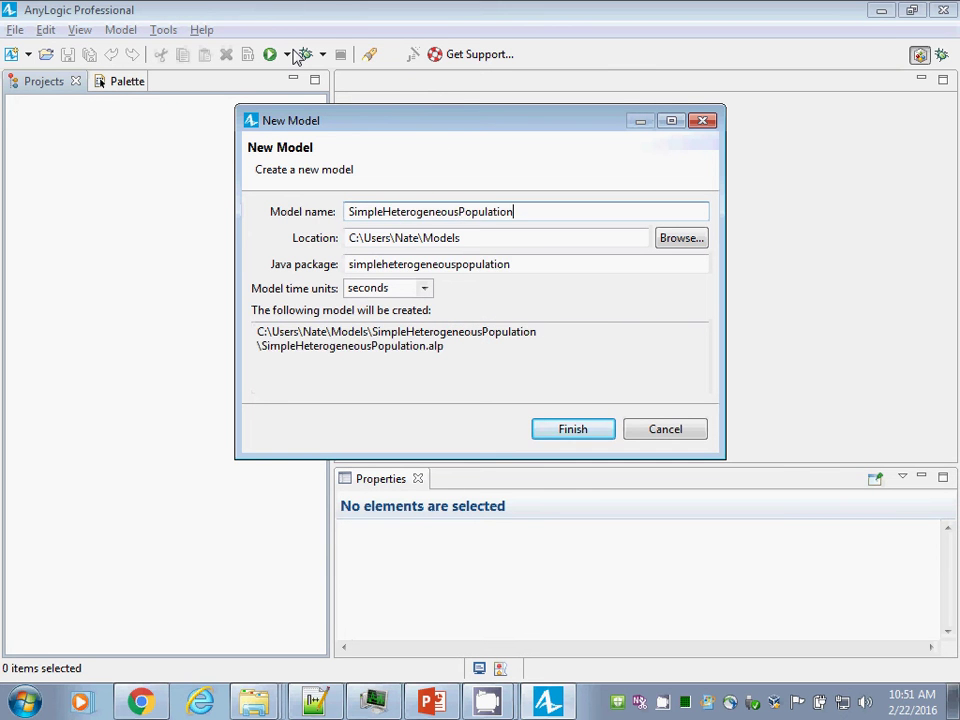
# Step: Set the new model's location to z:\usask\classes\Bootcamps\UMN_2-2016
pyautogui.click(680, 240)
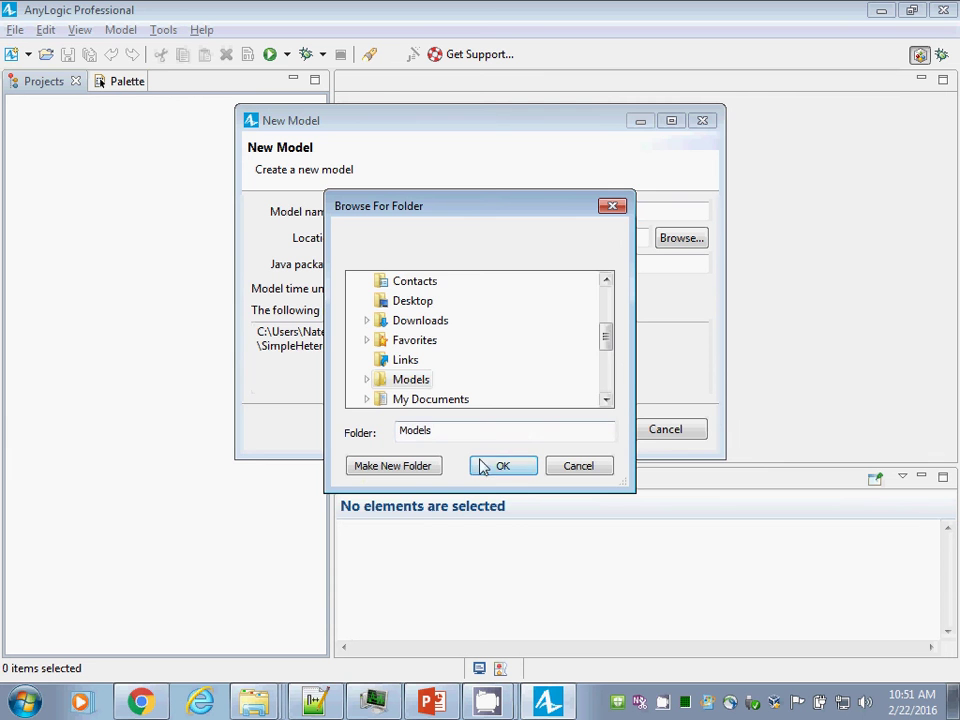
pyautogui.moveTo(566, 207); pyautogui.dragTo(876, 155)
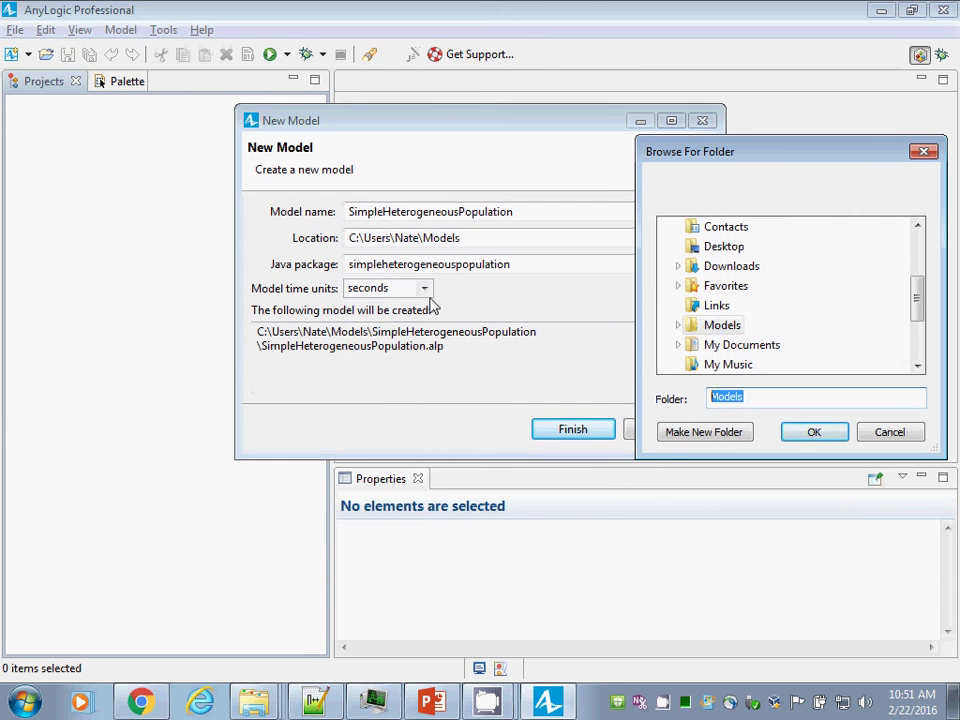
pyautogui.write('z:\\usask')
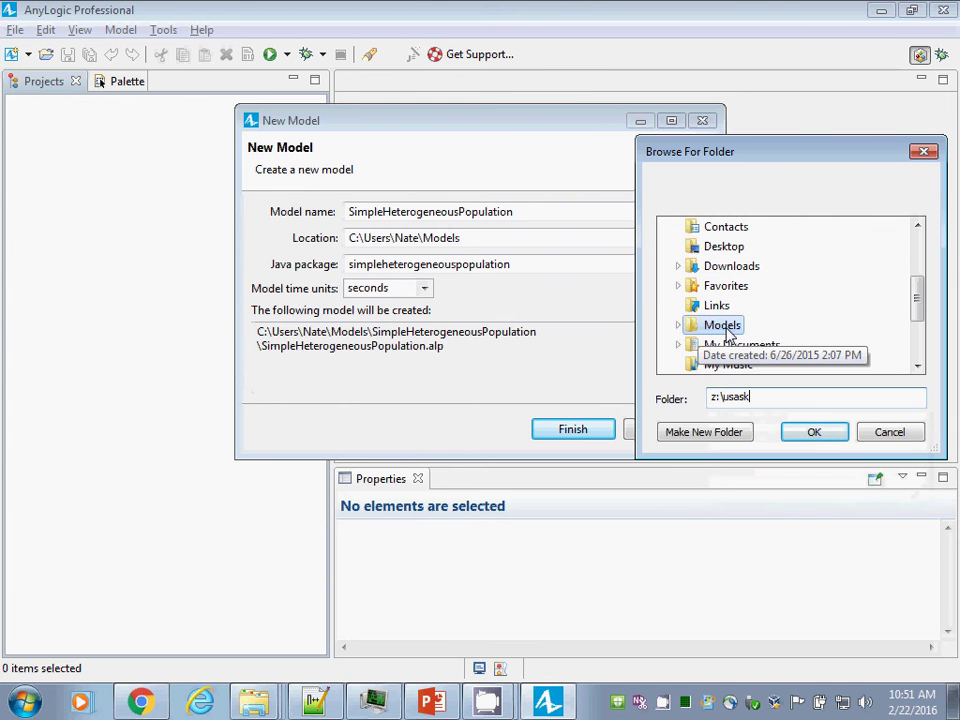
pyautogui.write('\\classes\\')
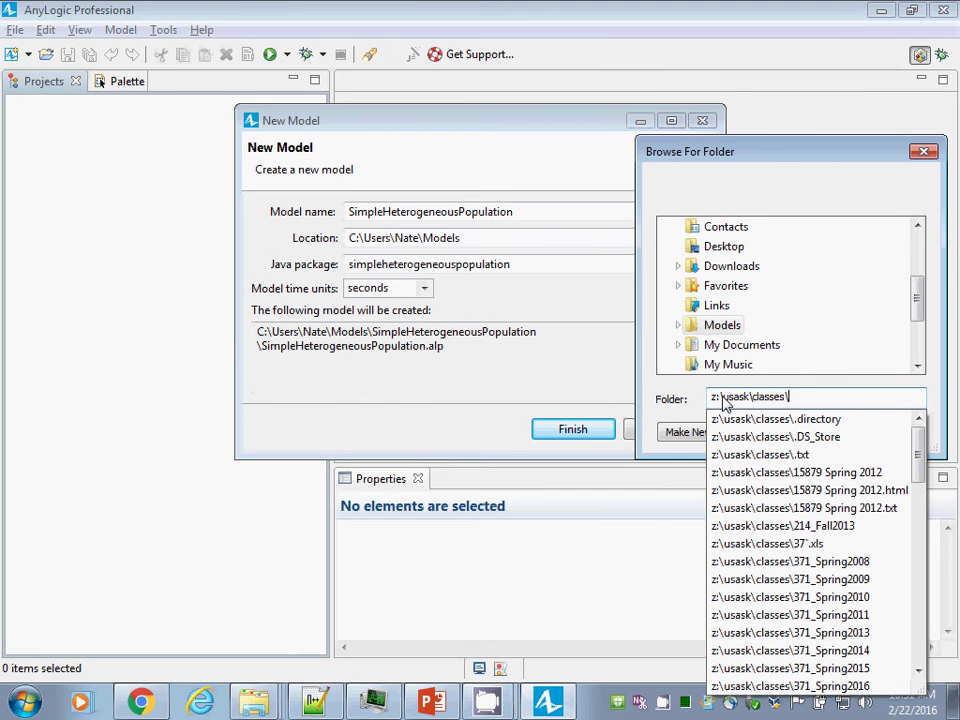
pyautogui.write('Bo')
pyautogui.press('Down')
pyautogui.write('\\UMN')
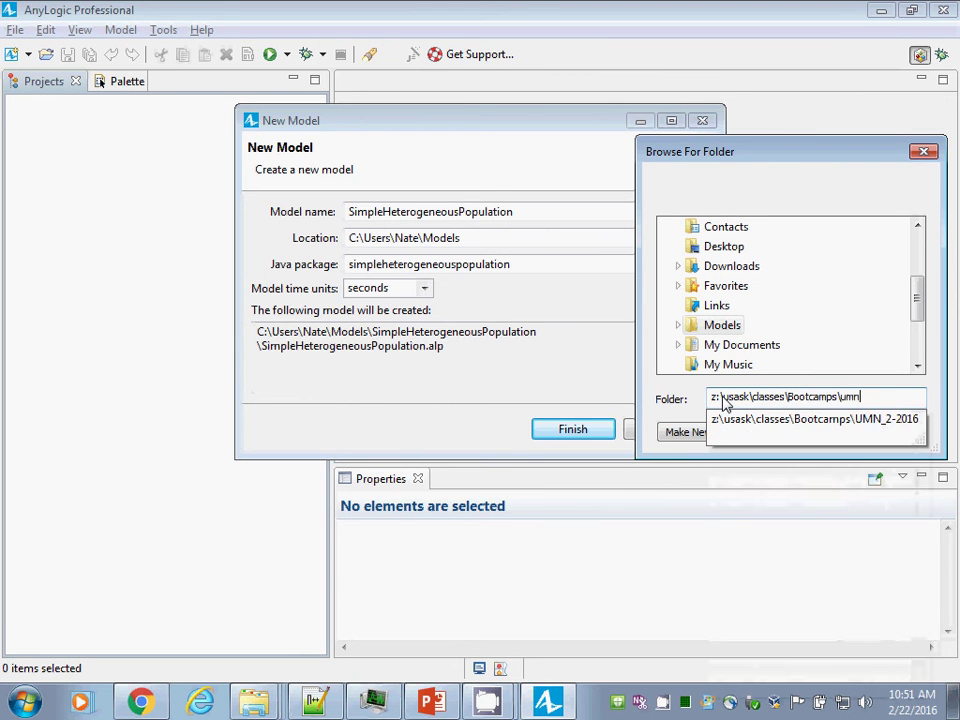
pyautogui.press('Down')
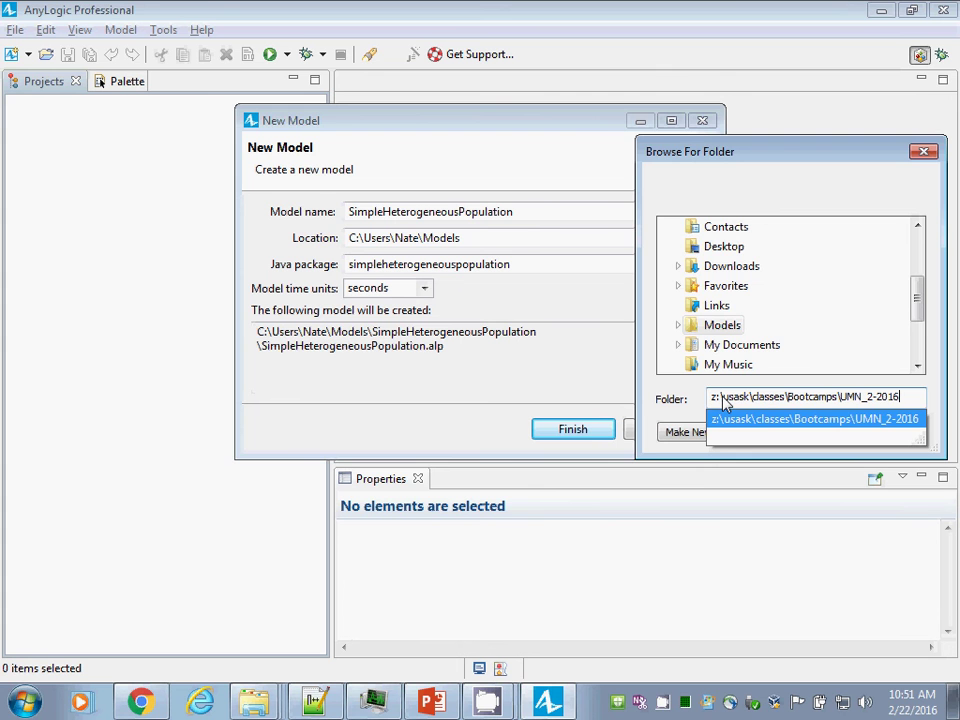
pyautogui.press('Return')
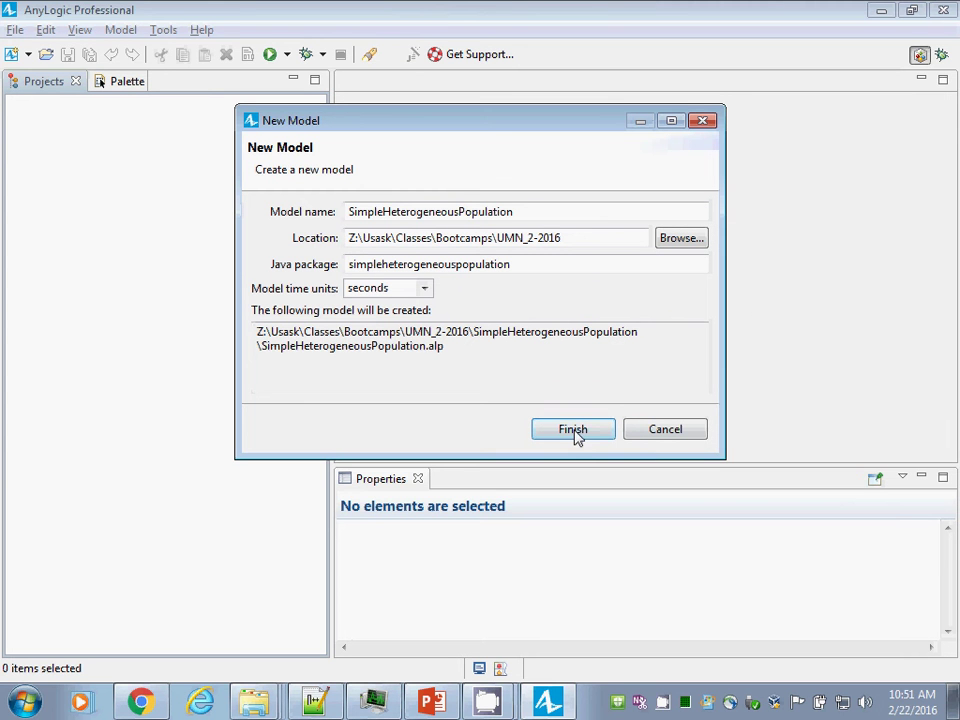
# Step: Set the model time units to days and create the new model
pyautogui.click(427, 287)
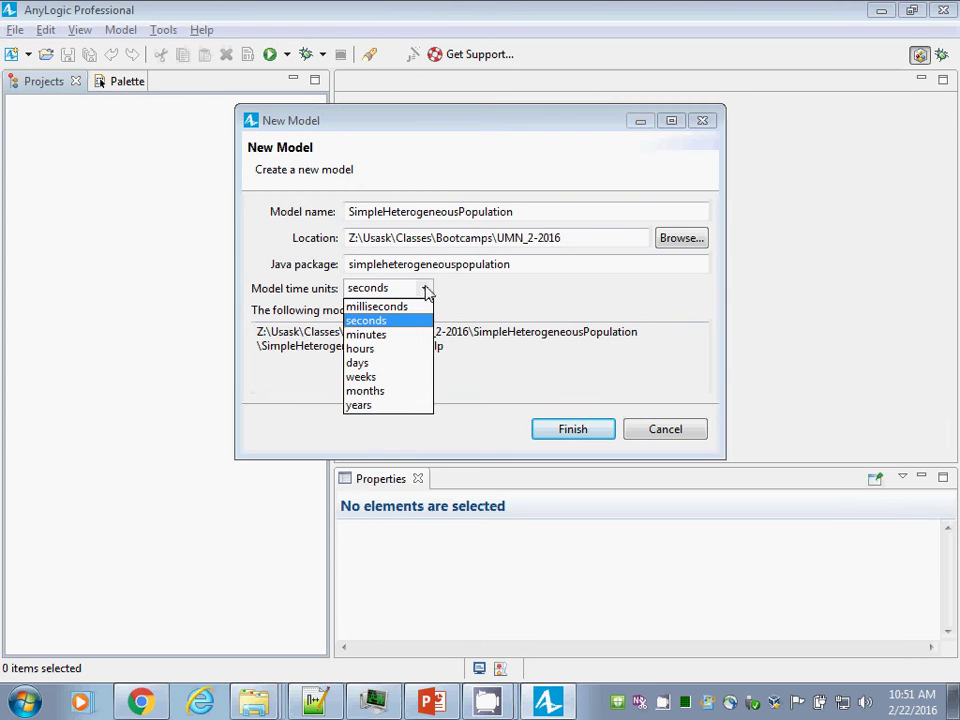
pyautogui.click(378, 365)
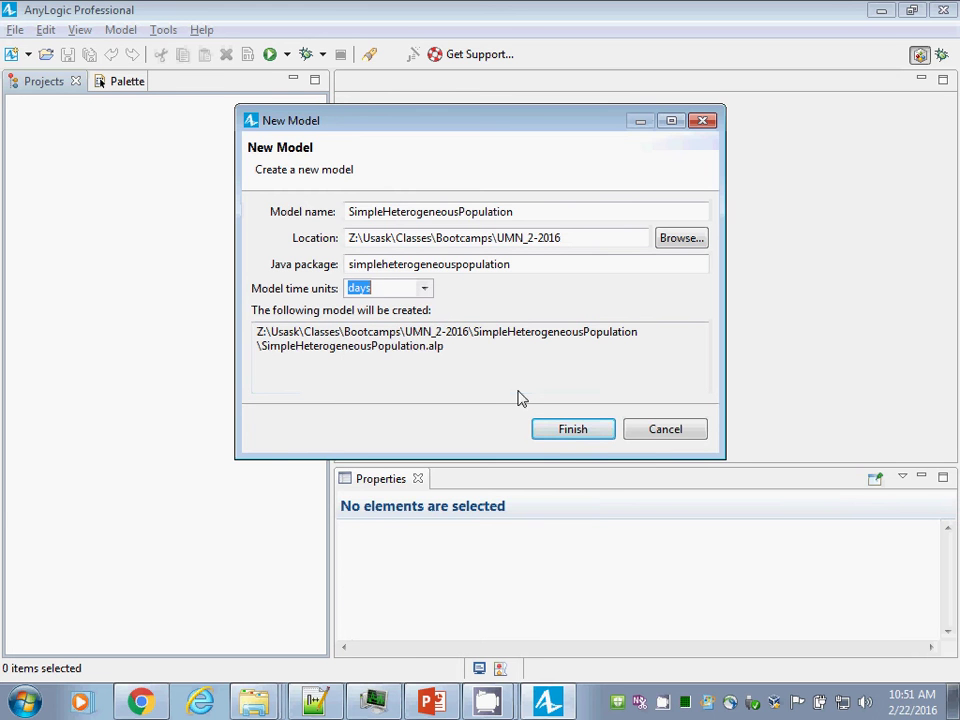
pyautogui.click(573, 430)
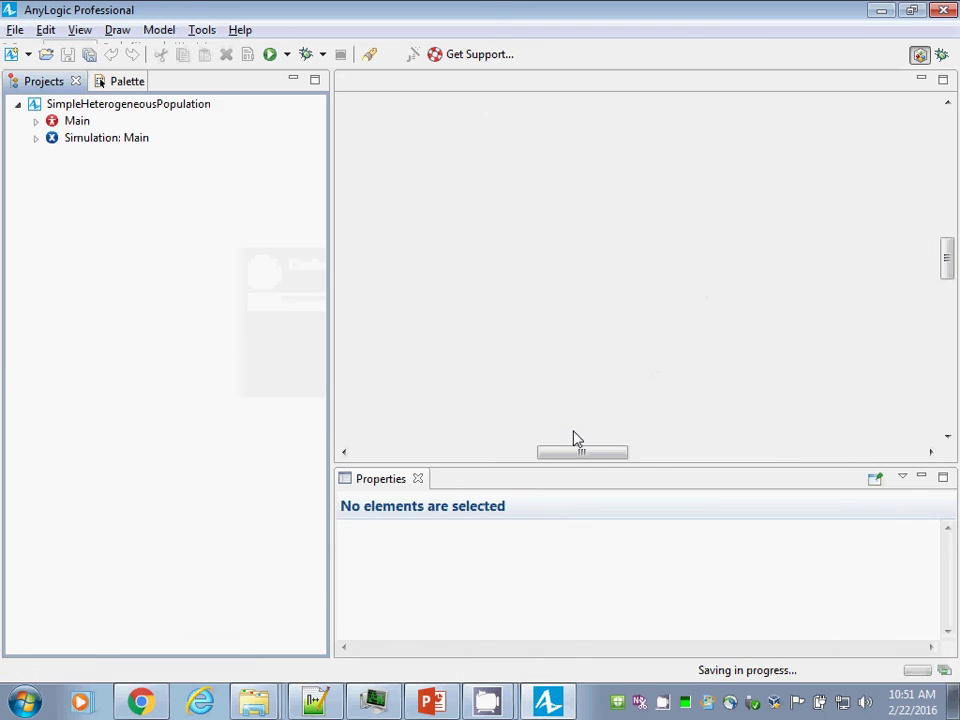
# Step: Create a new agent type named Population in the SimpleHeterogeneousPopulation model without using a template
pyautogui.click(27, 80)
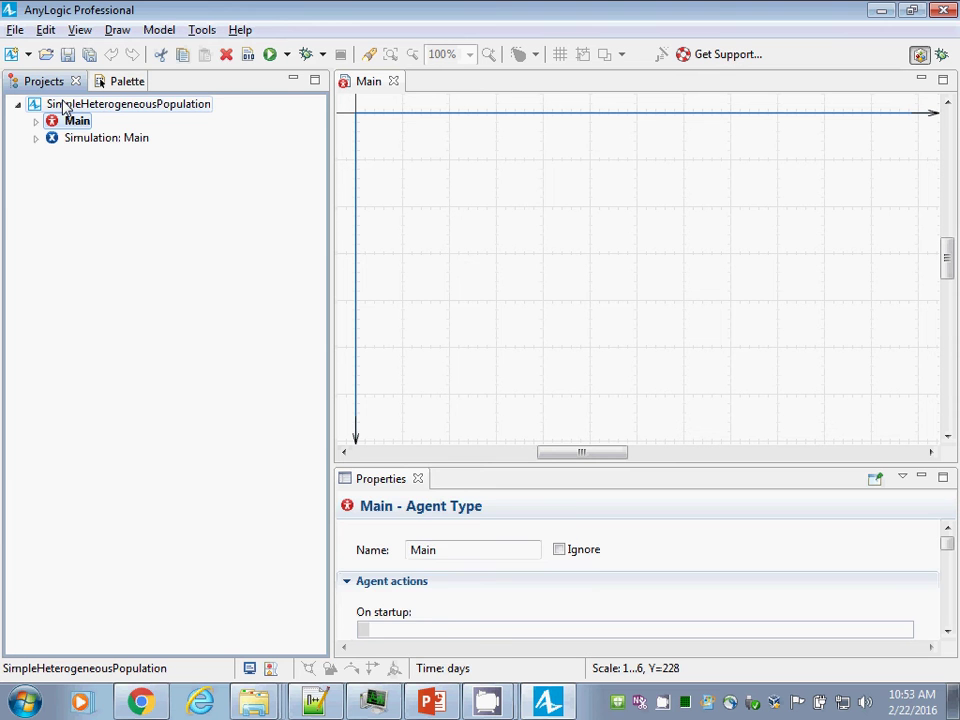
pyautogui.rightClick(62, 104)
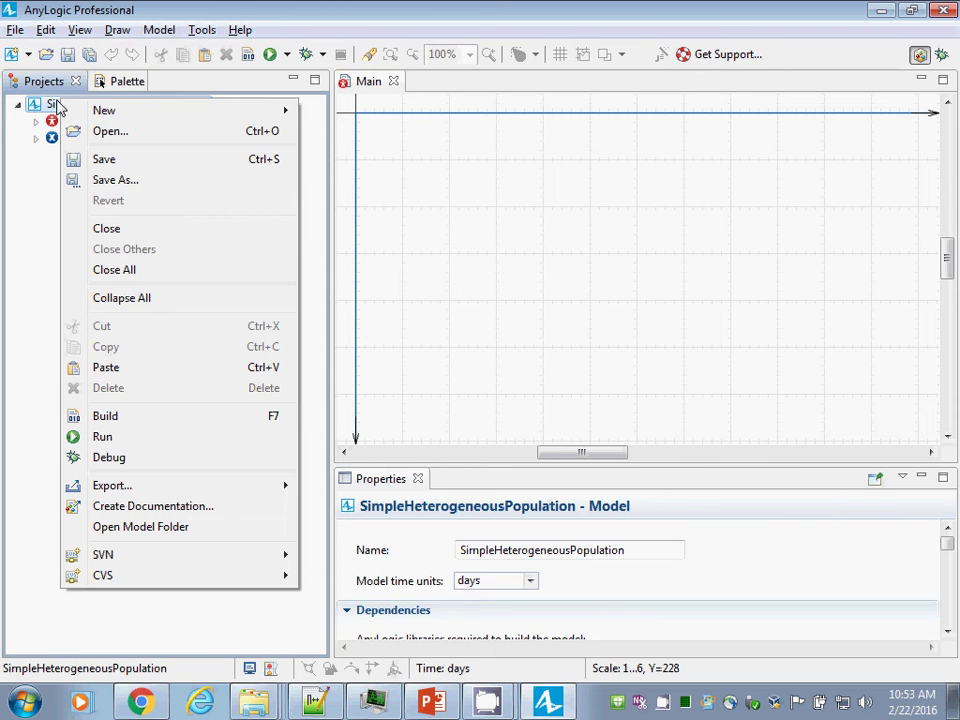
pyautogui.moveTo(115, 112)
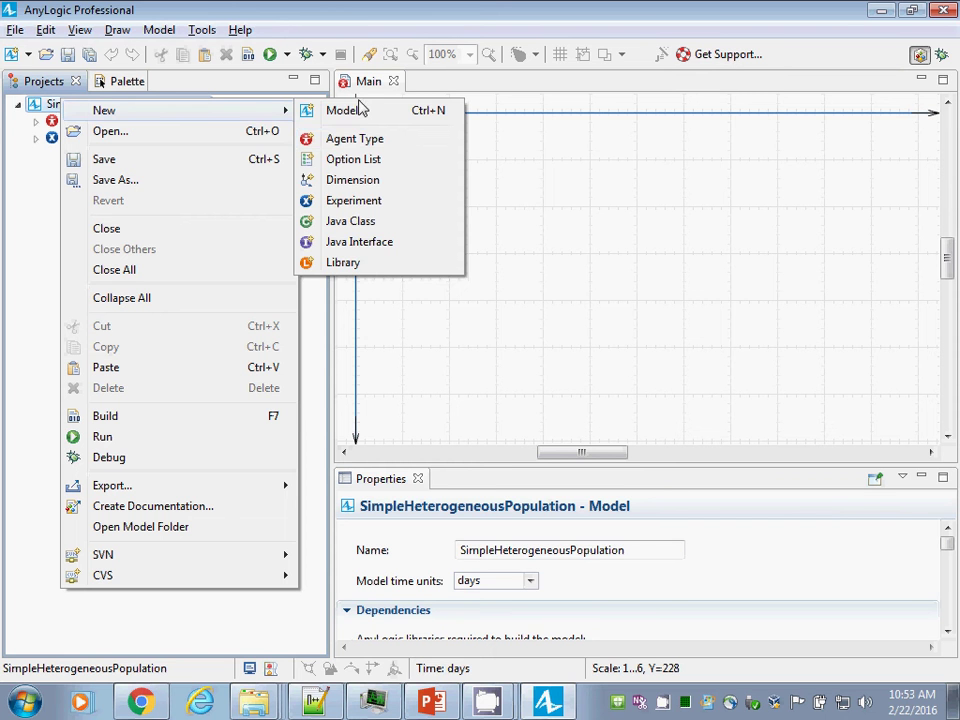
pyautogui.click(348, 139)
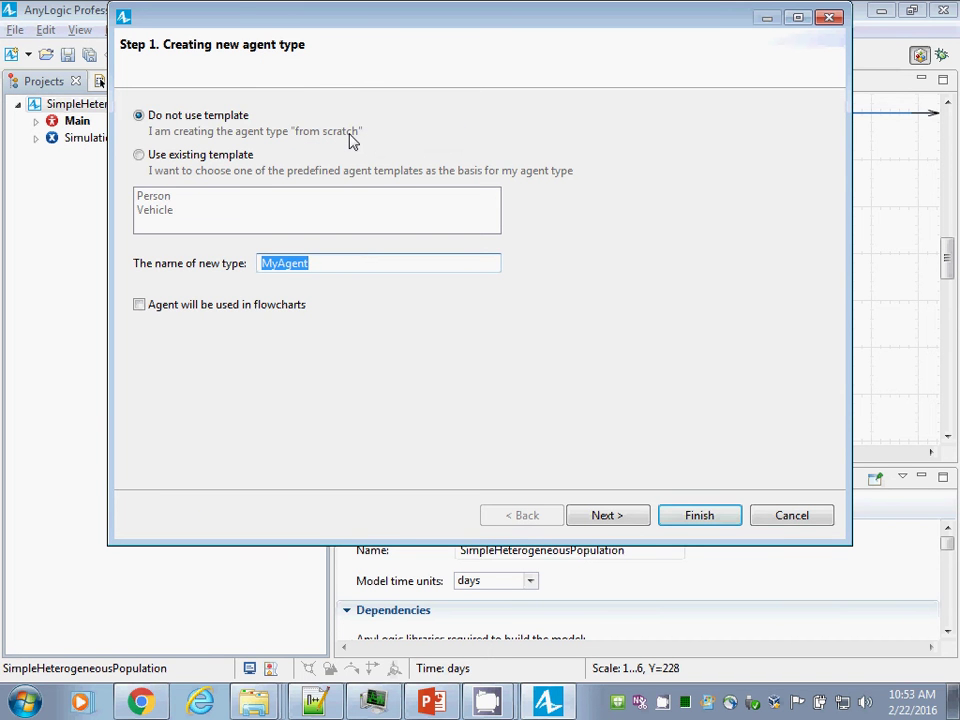
pyautogui.write('Popu')
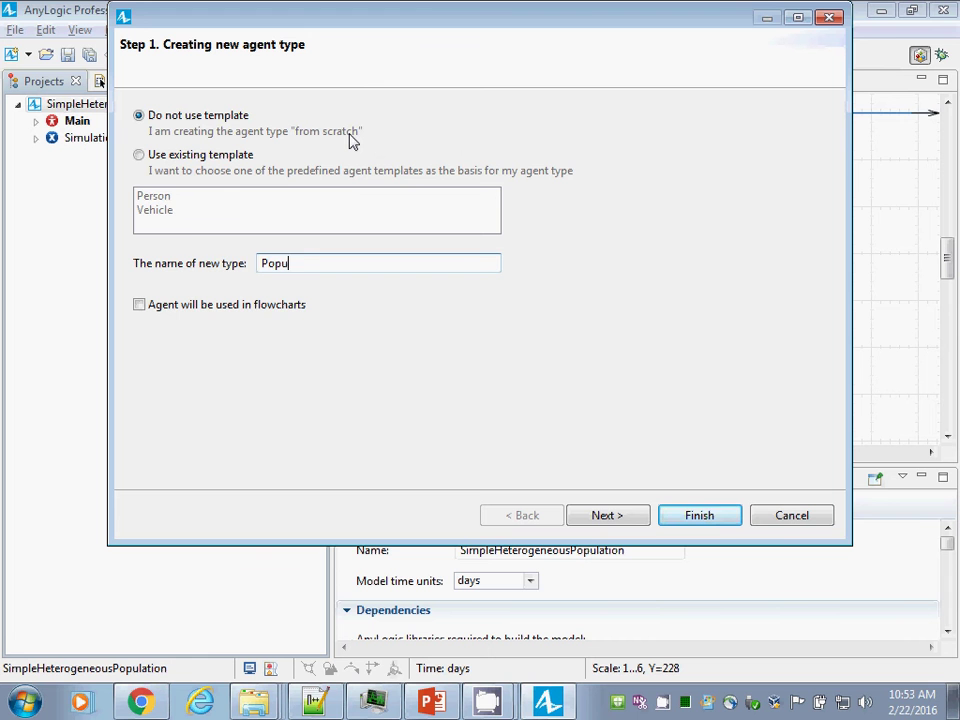
pyautogui.write('lation')
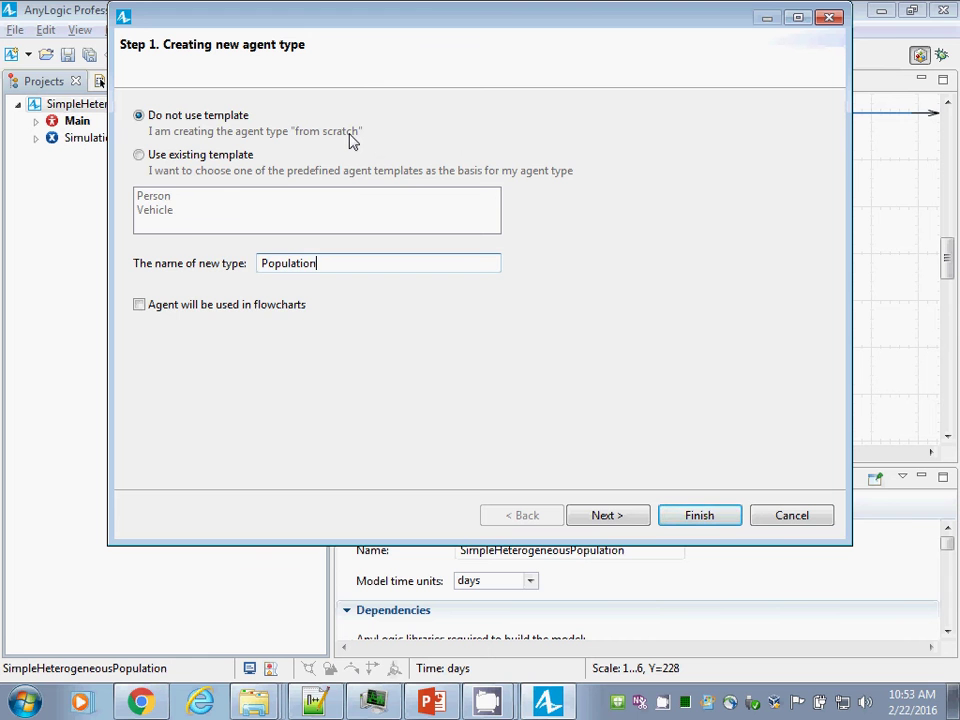
pyautogui.click(716, 524)
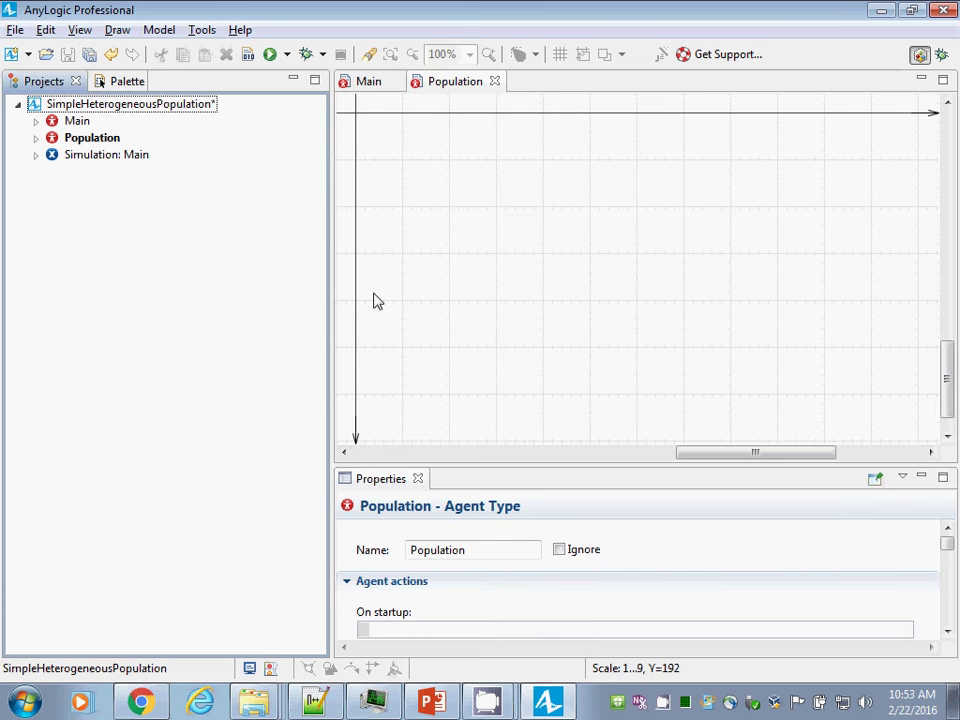
# Step: Delete the Population agent type from the SimpleHeterogeneousPopulation model
pyautogui.click(94, 145)
pyautogui.rightClick(72, 141)
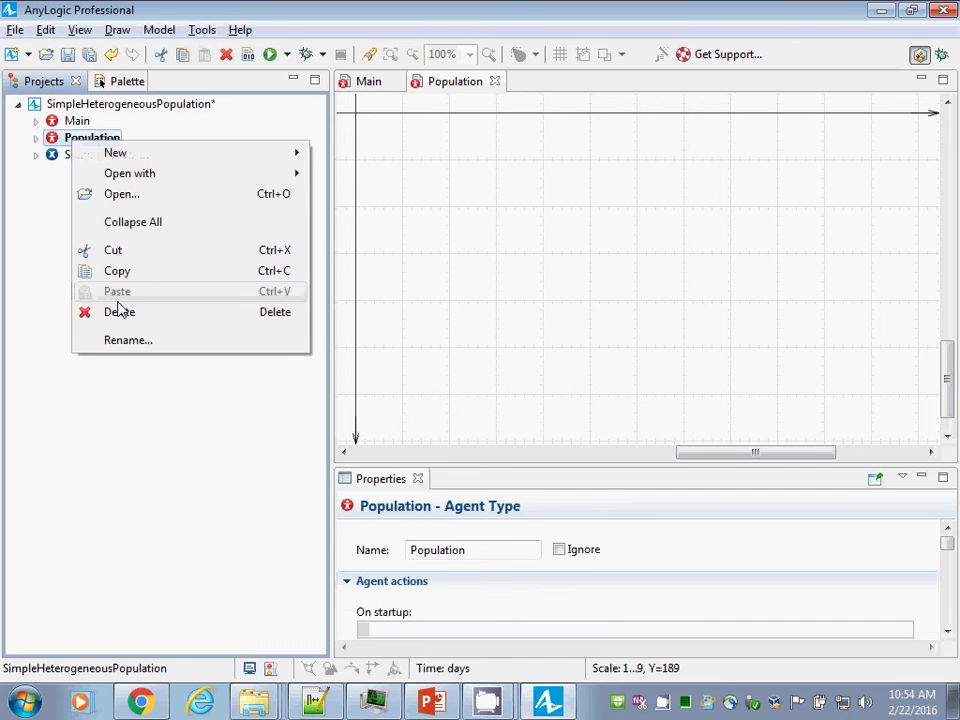
pyautogui.click(118, 311)
pyautogui.press('Return')
# Step: Create a new agent type named Person in the SimpleHeterogeneousPopulation model without using a template
pyautogui.click(86, 121)
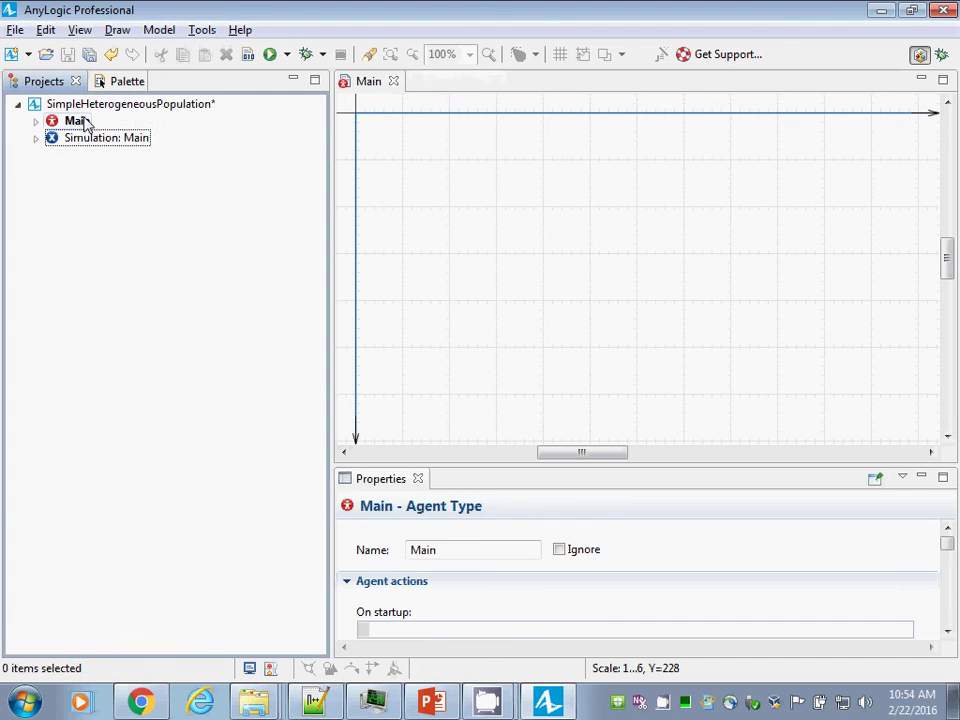
pyautogui.rightClick(81, 103)
pyautogui.moveTo(120, 111)
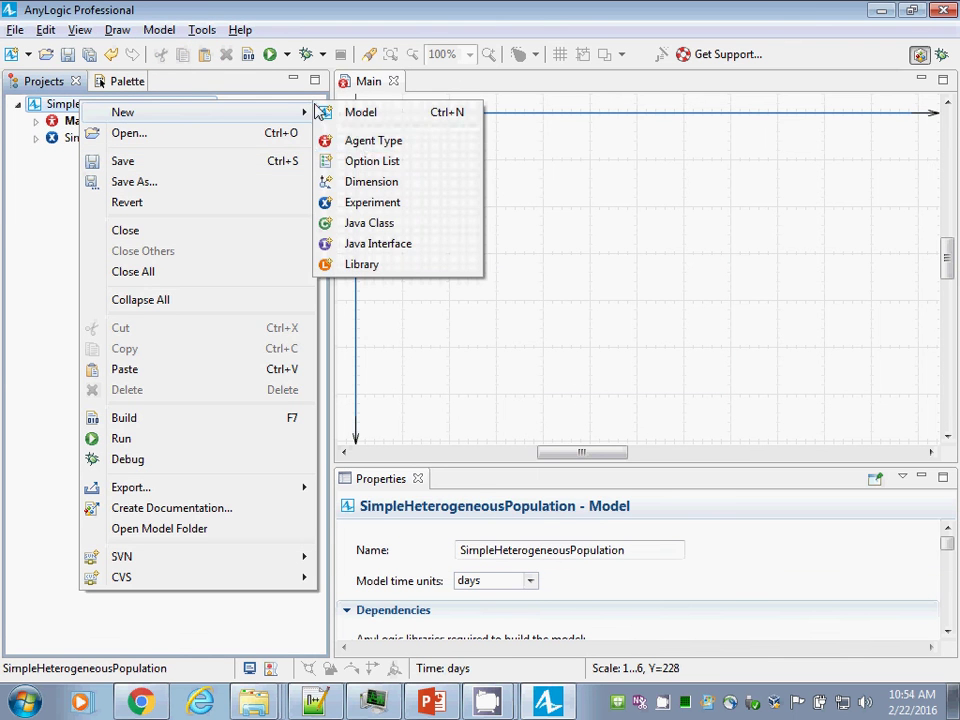
pyautogui.click(355, 143)
pyautogui.write('Person')
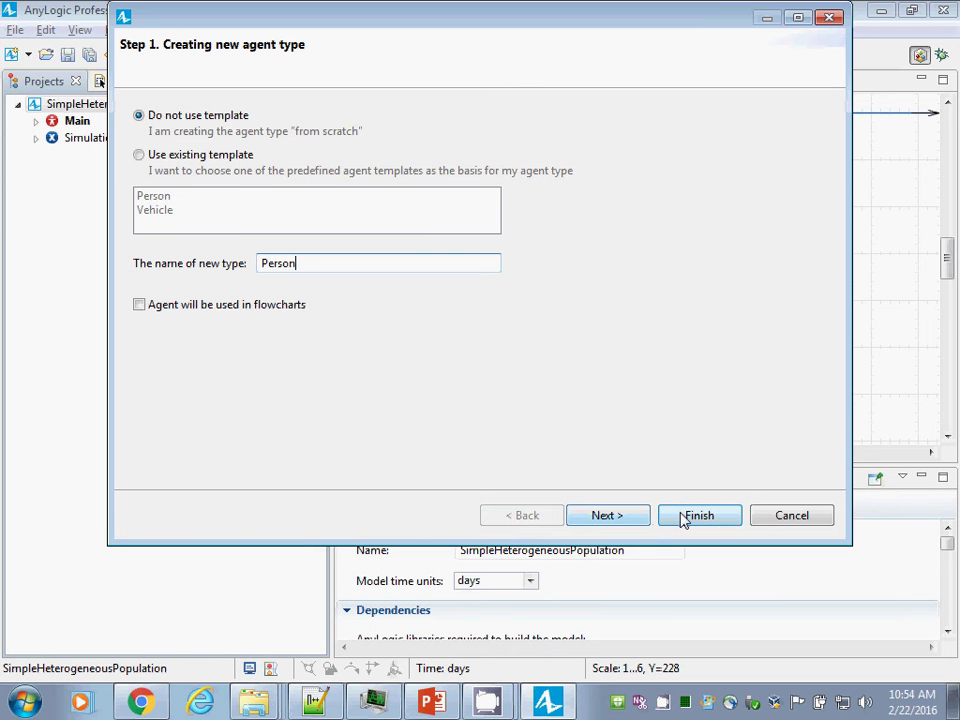
pyautogui.click(603, 519)
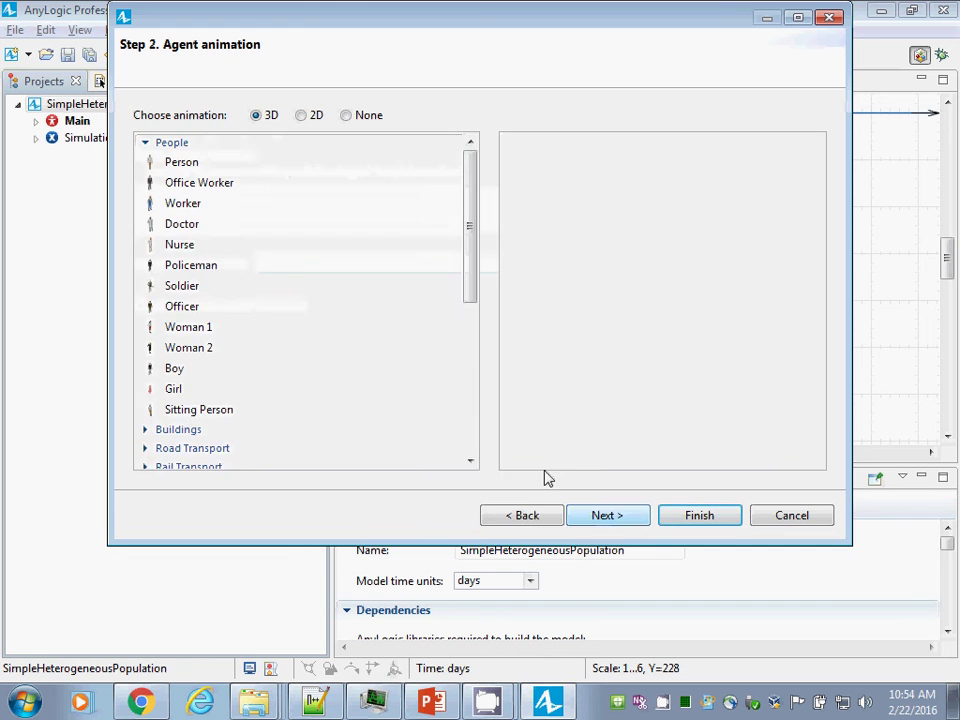
pyautogui.moveTo(469, 225)
pyautogui.mouseDown()
pyautogui.moveTo(471, 306)
pyautogui.moveTo(465, 204)
pyautogui.mouseUp()
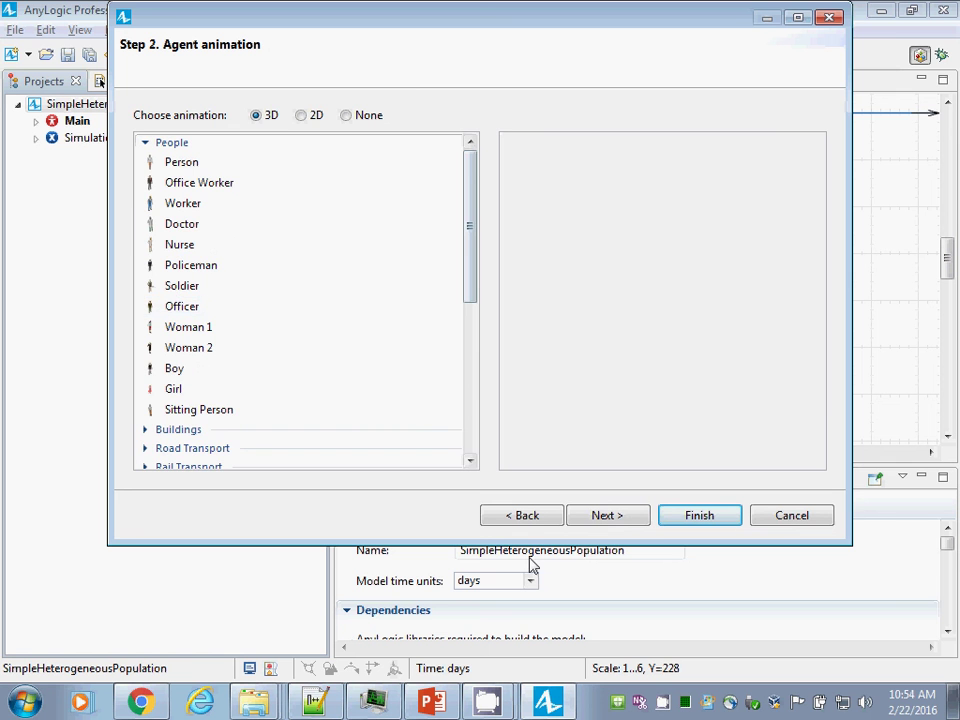
pyautogui.click(538, 518)
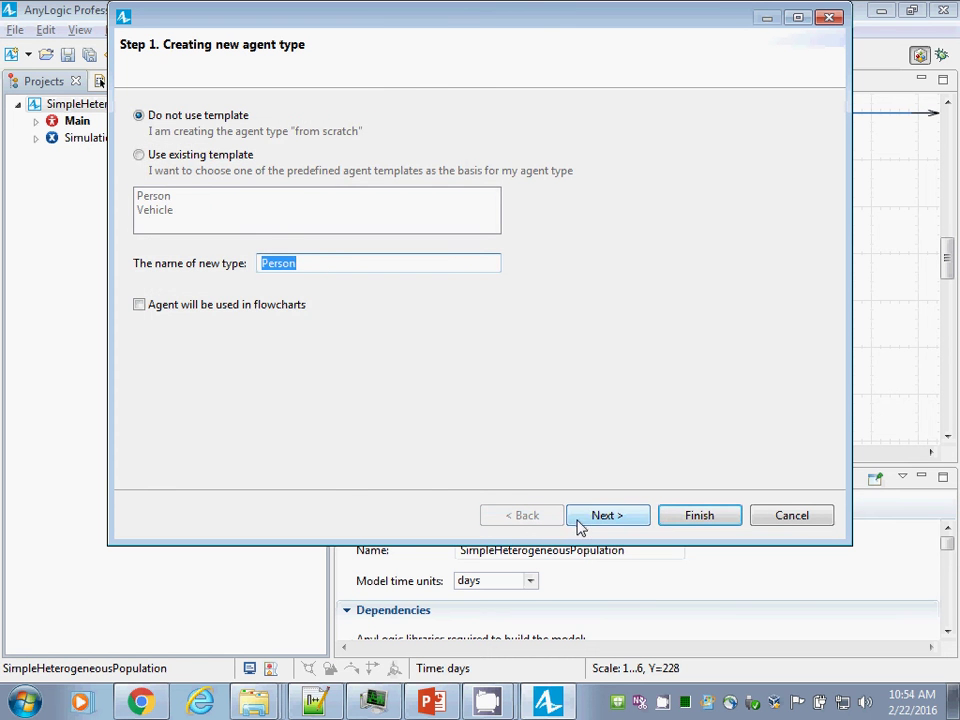
pyautogui.click(665, 516)
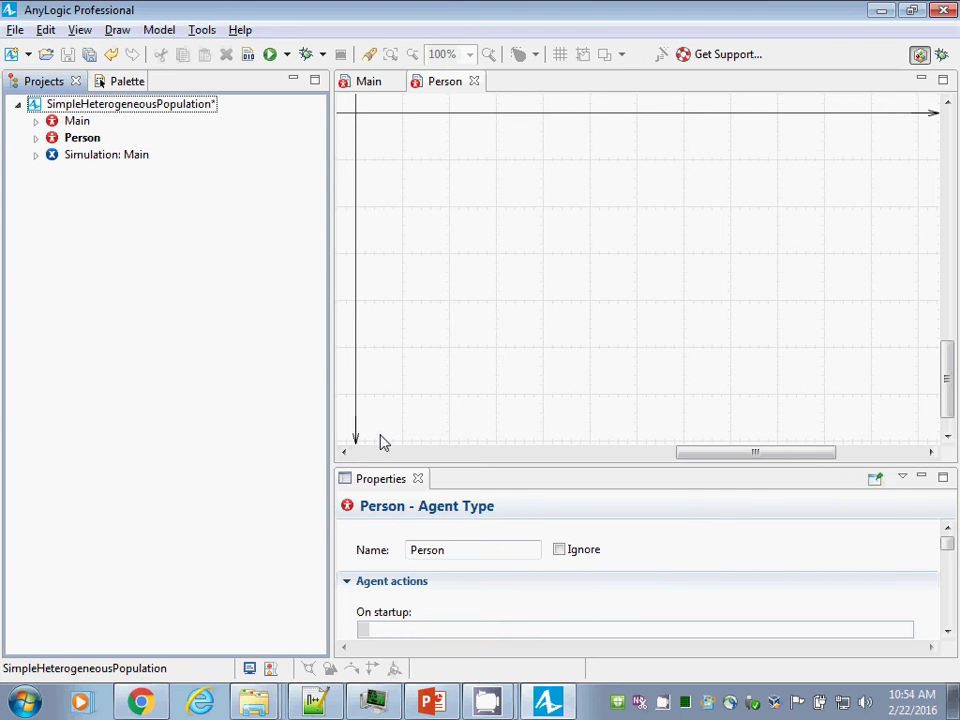
pyautogui.rightClick(76, 104)
pyautogui.moveTo(200, 115)
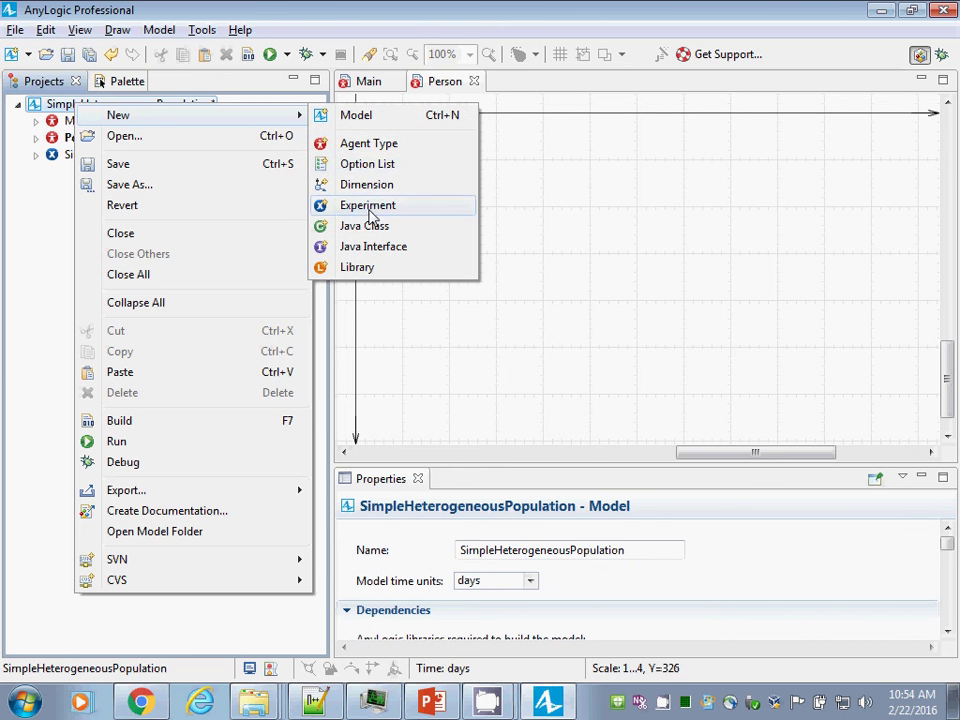
pyautogui.click(378, 146)
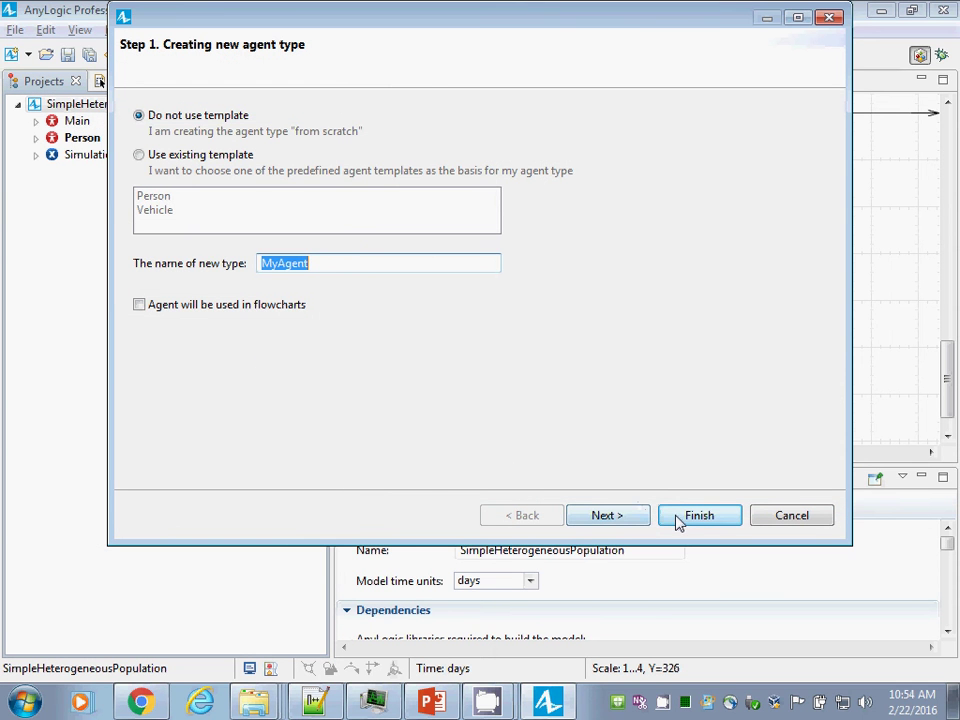
pyautogui.press('Escape')
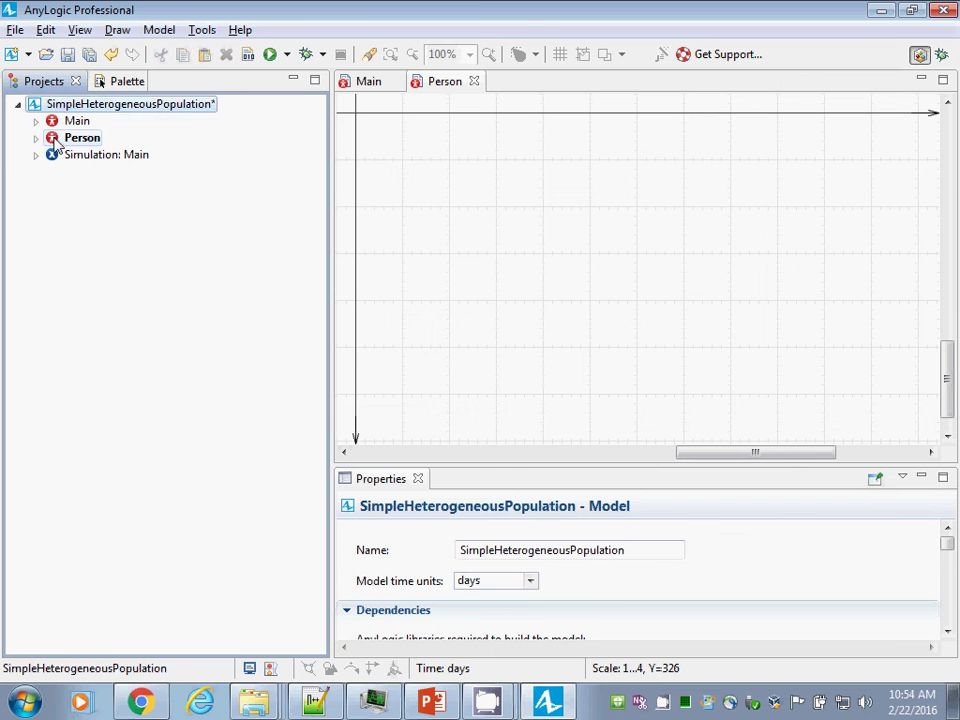
# Step: Place an oval from the presentation shapes at the origin of the Person agent type's diagram
pyautogui.click(58, 140)
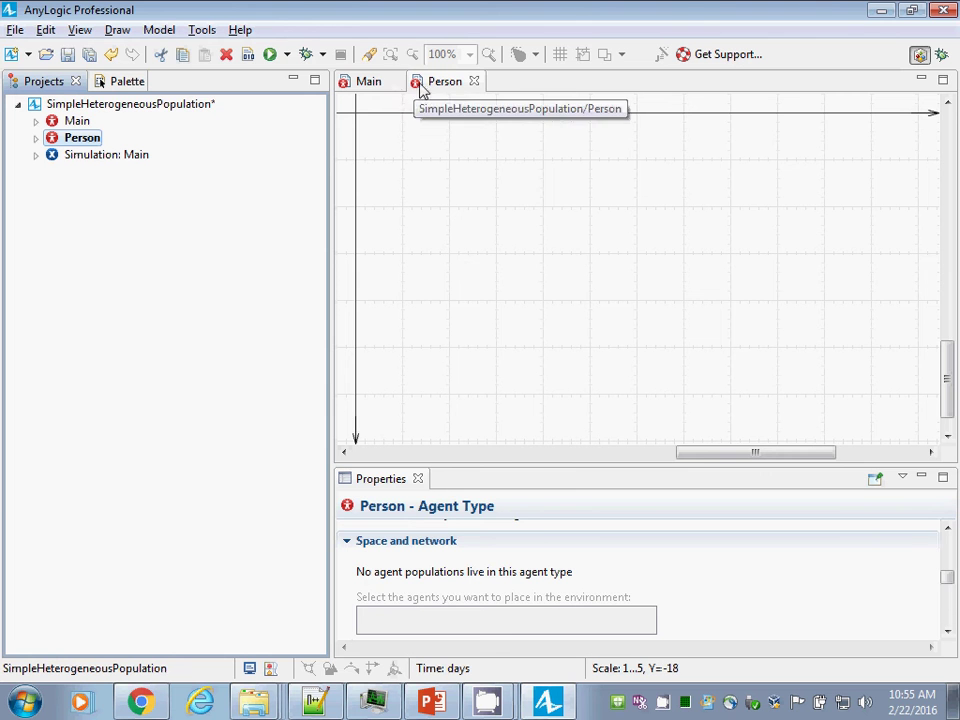
pyautogui.click(366, 84)
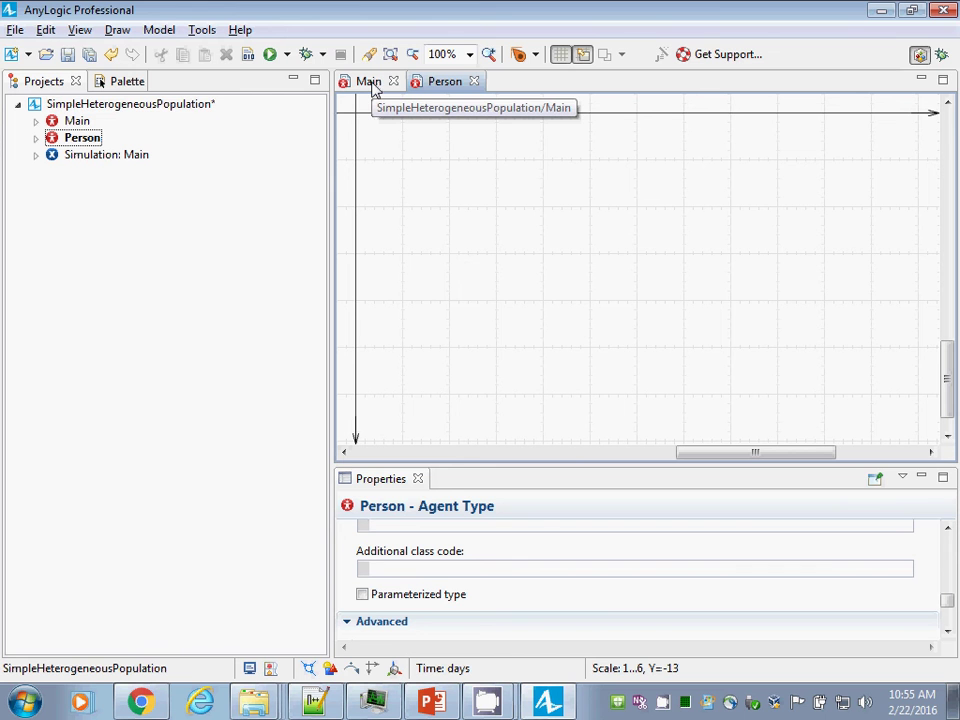
pyautogui.click(116, 86)
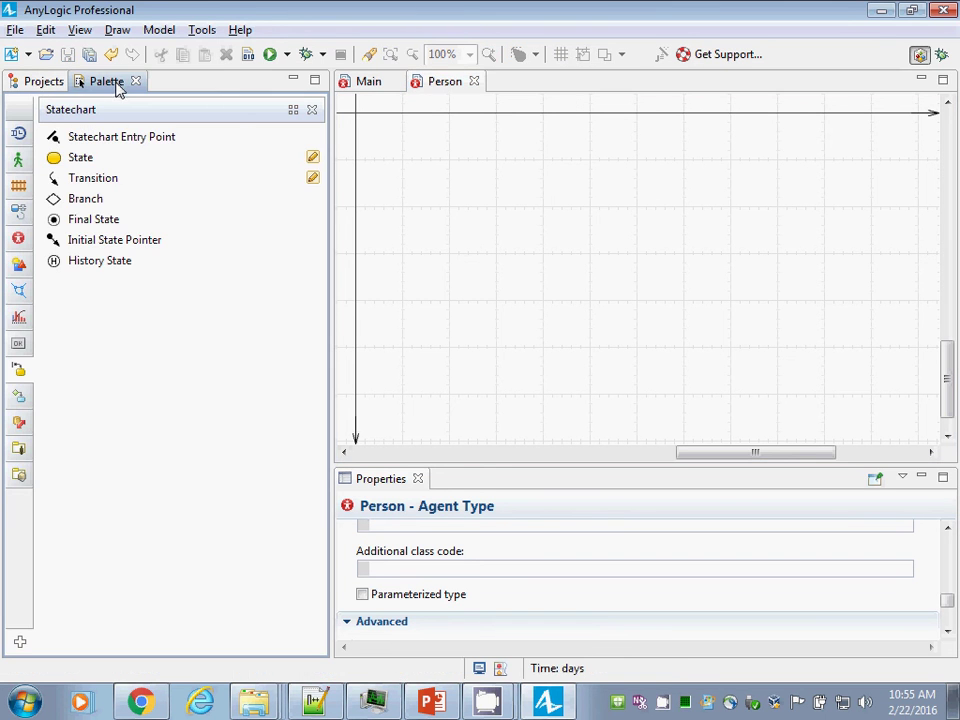
pyautogui.click(18, 450)
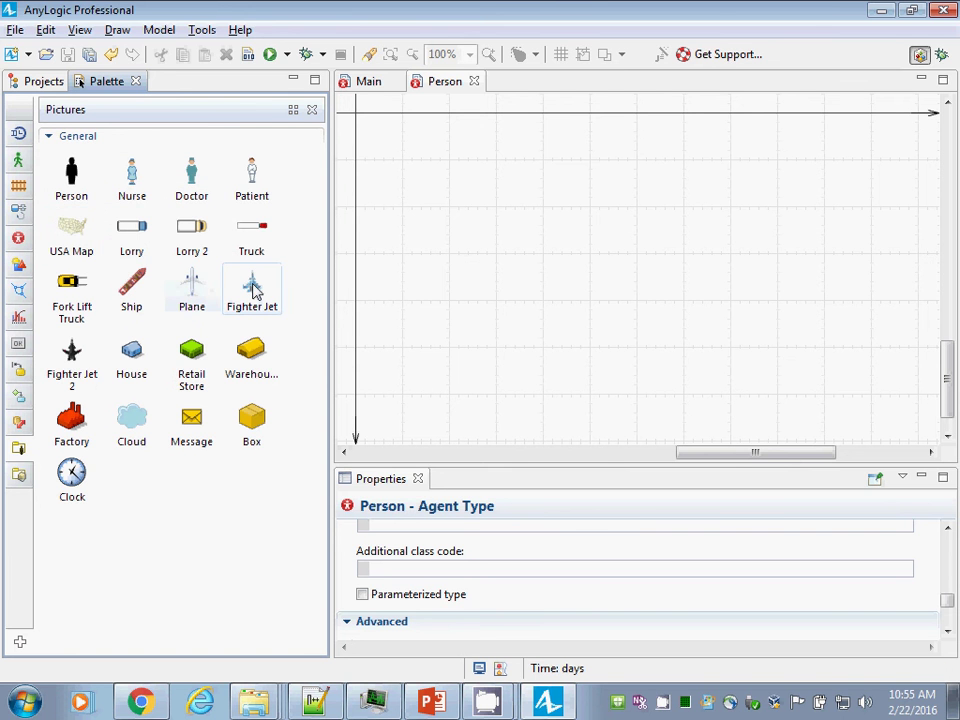
pyautogui.moveTo(22, 195)
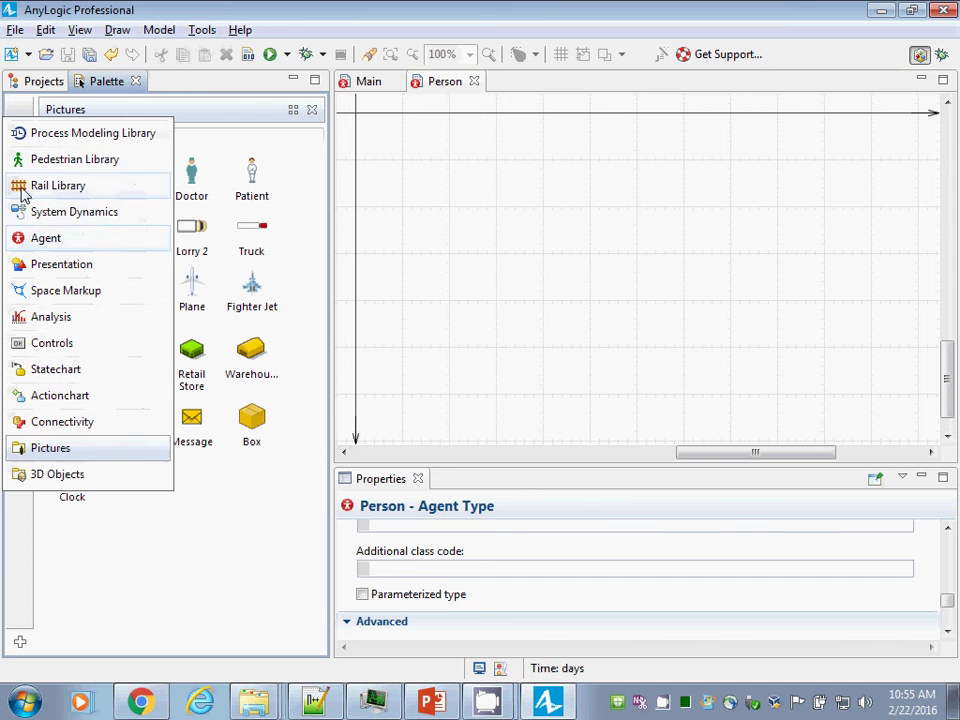
pyautogui.click(38, 266)
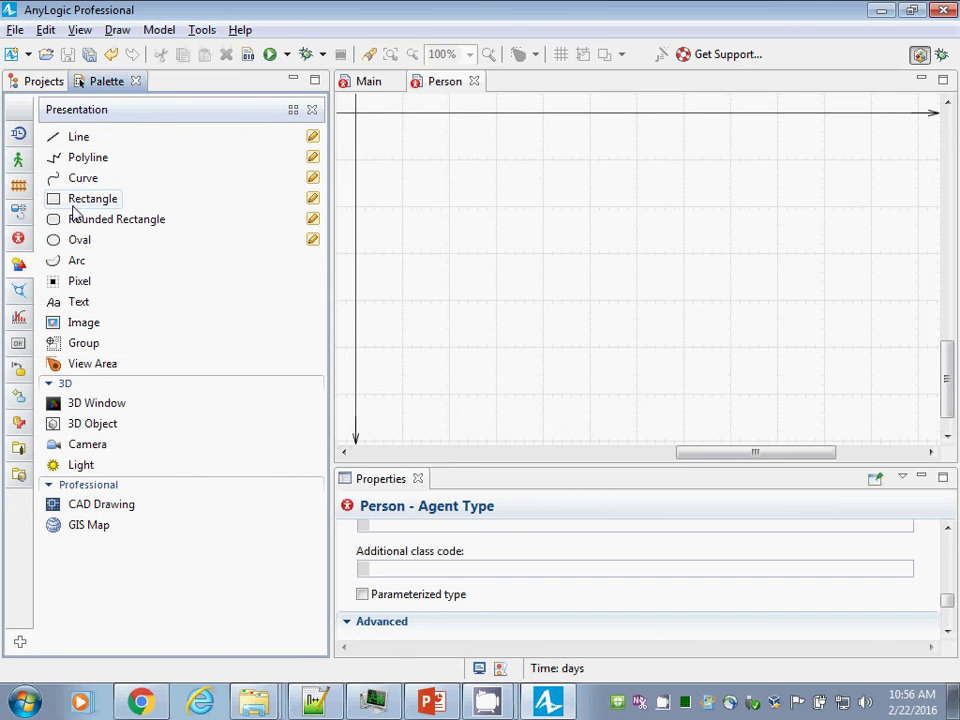
pyautogui.click(57, 242)
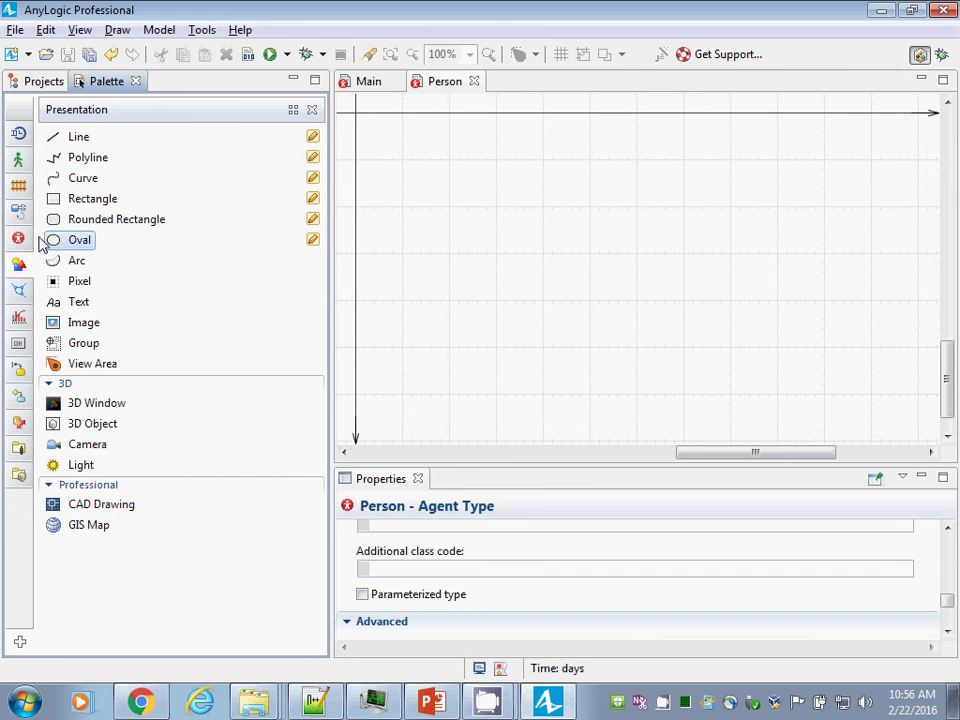
pyautogui.click(360, 117)
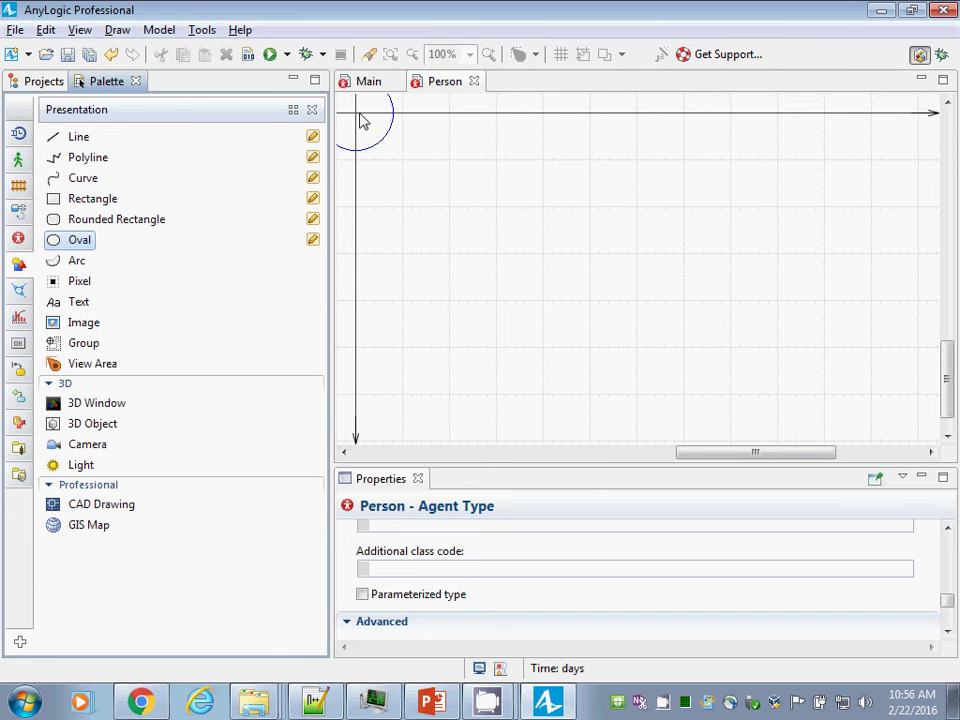
# Step: Shrink the oval at the Person diagram's origin to a circle with a radius of about 25
pyautogui.moveTo(396, 153); pyautogui.dragTo(365, 137)
pyautogui.click(343, 451)
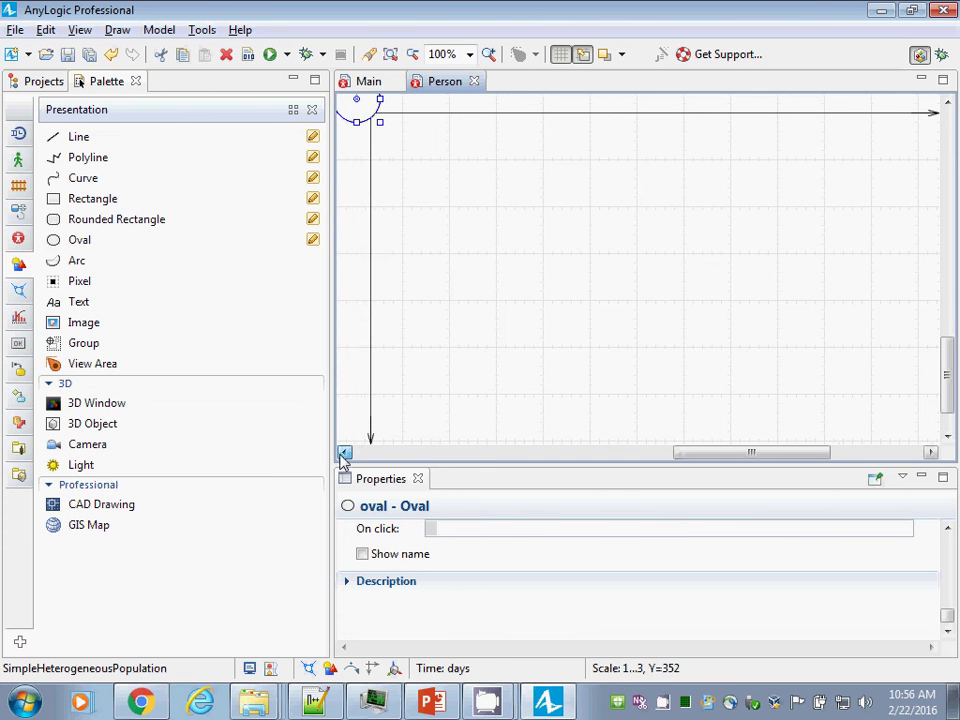
pyautogui.scroll(2, 640, 250)
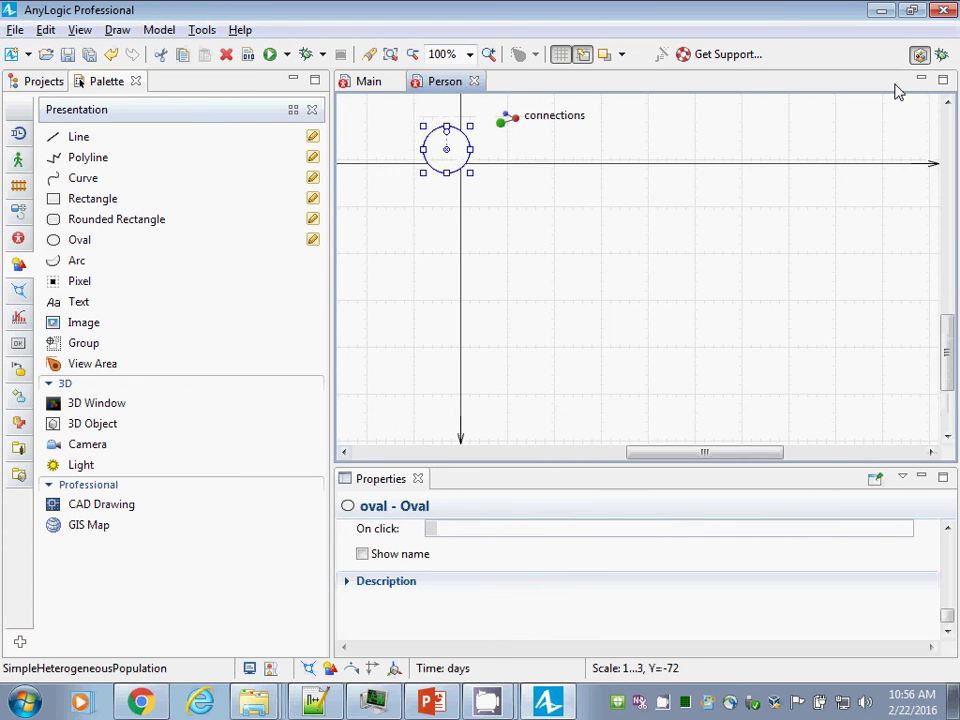
pyautogui.click(946, 101)
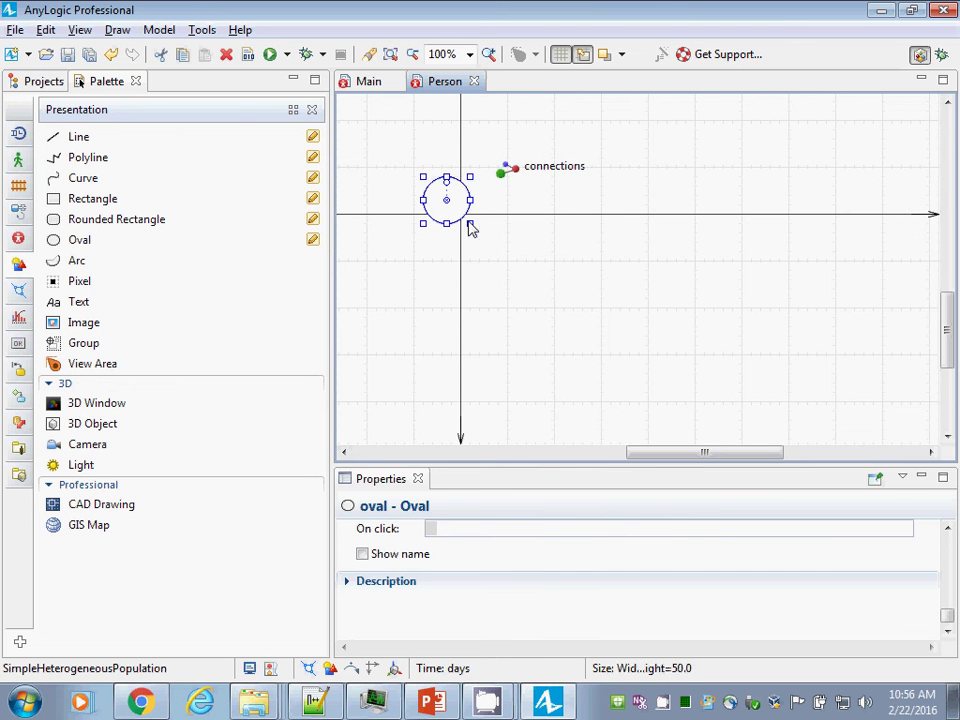
# Step: Set the radius of the circle in the Person diagram to 10
pyautogui.click(947, 618)
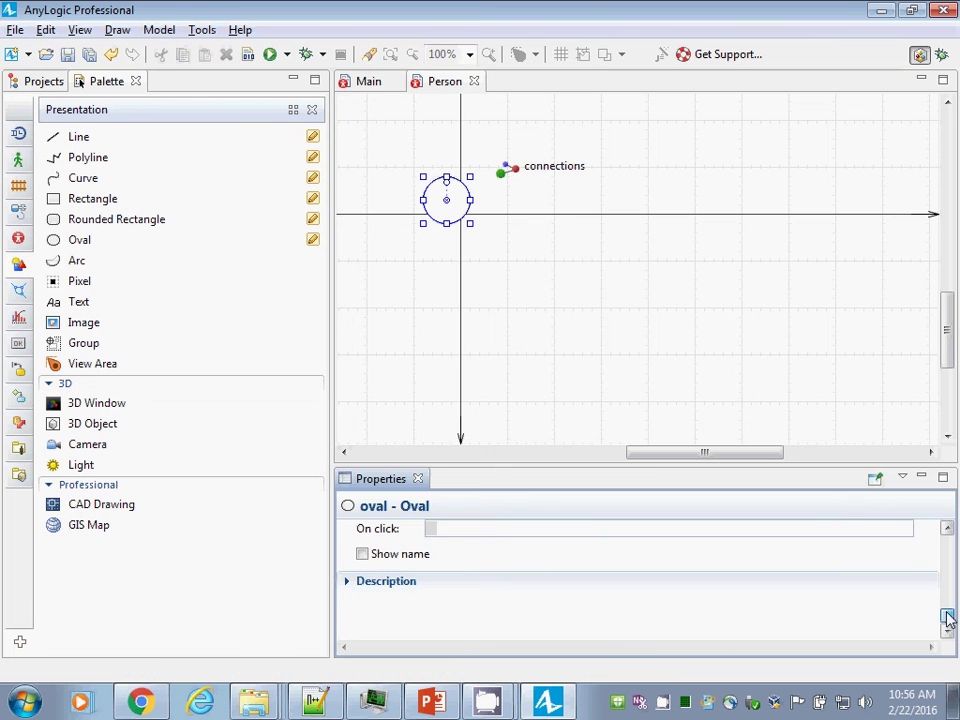
pyautogui.moveTo(947, 618); pyautogui.dragTo(947, 574)
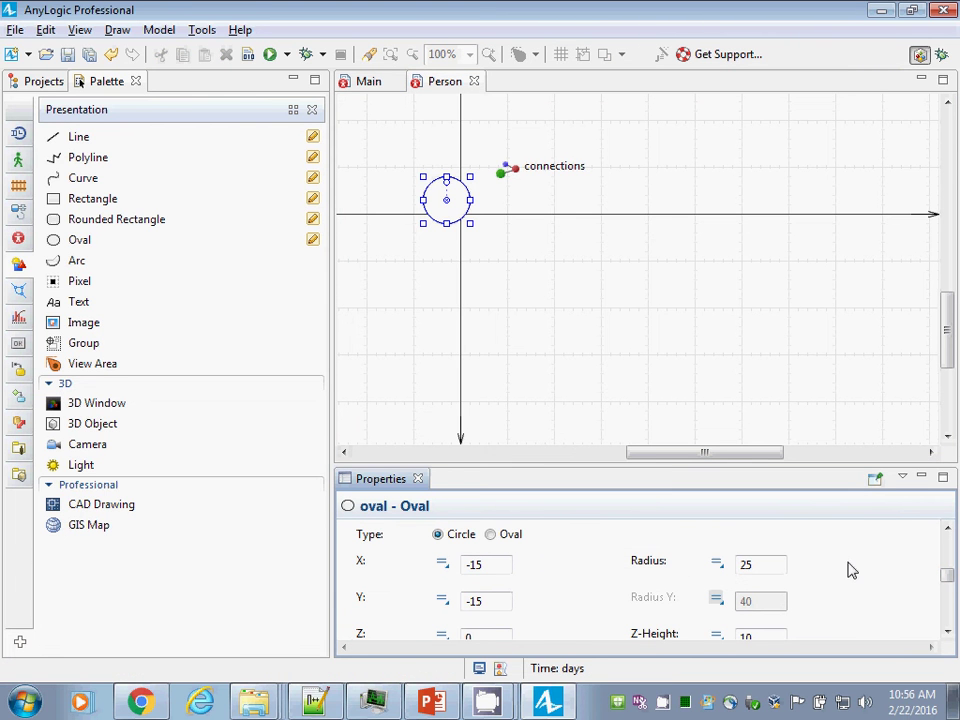
pyautogui.doubleClick(758, 566)
pyautogui.write('10')
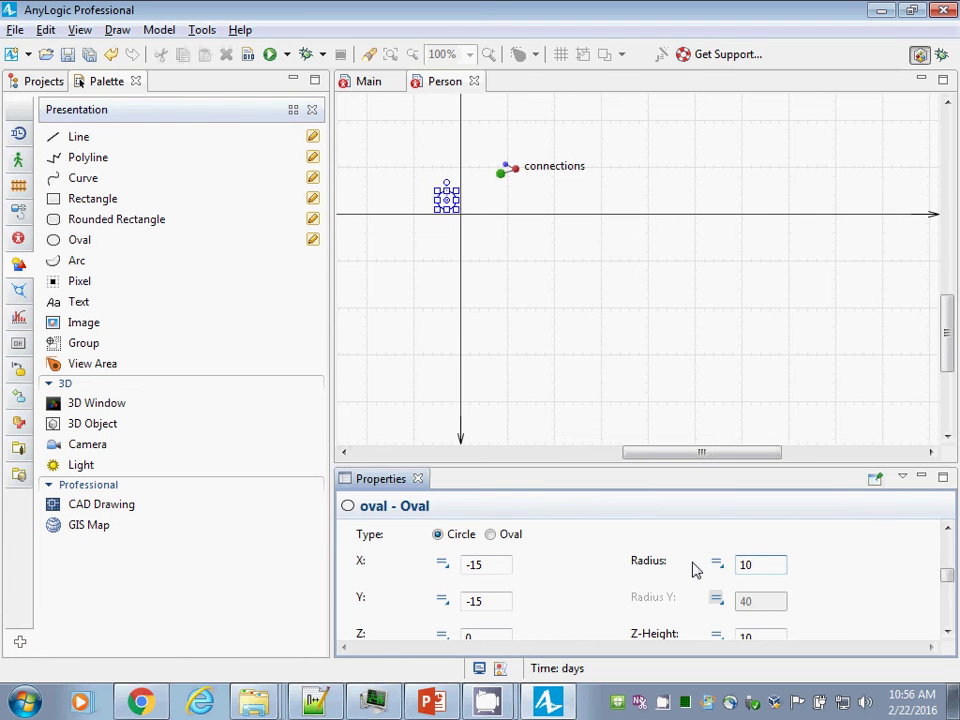
pyautogui.click(740, 568)
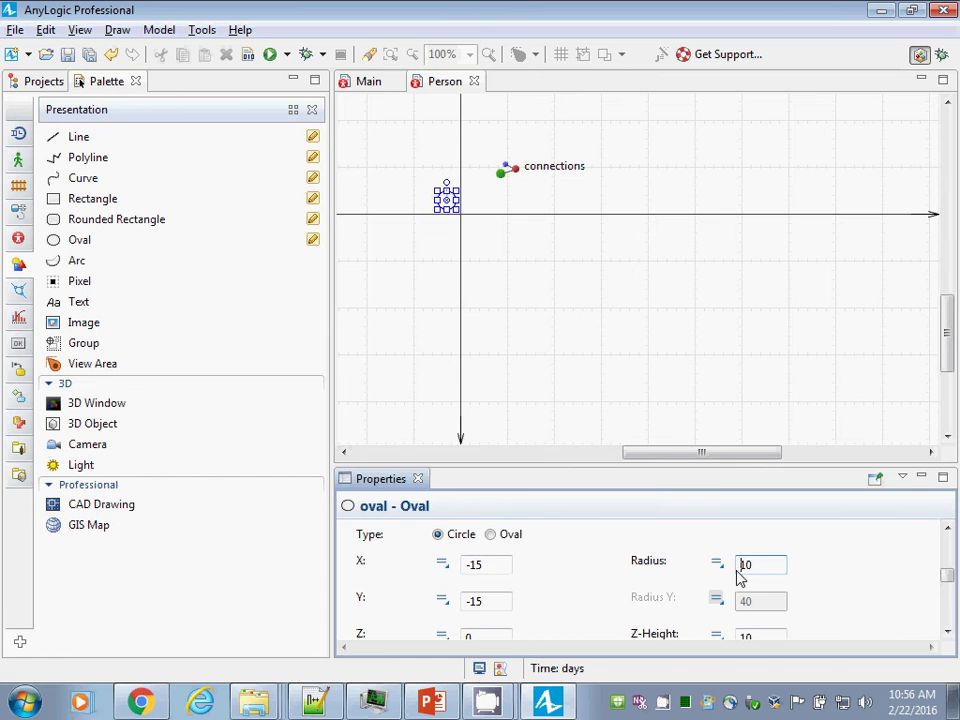
# Step: Set the X and Y position of the circle in the Person diagram to 0
pyautogui.doubleClick(478, 566)
pyautogui.write('0')
pyautogui.click(463, 602)
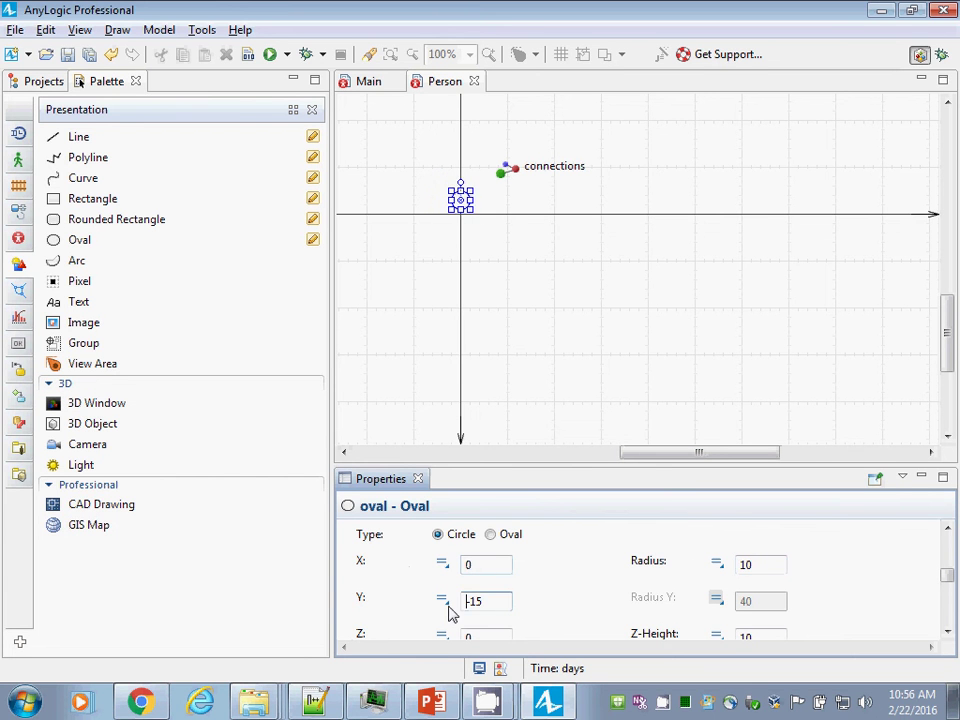
pyautogui.doubleClick(490, 603)
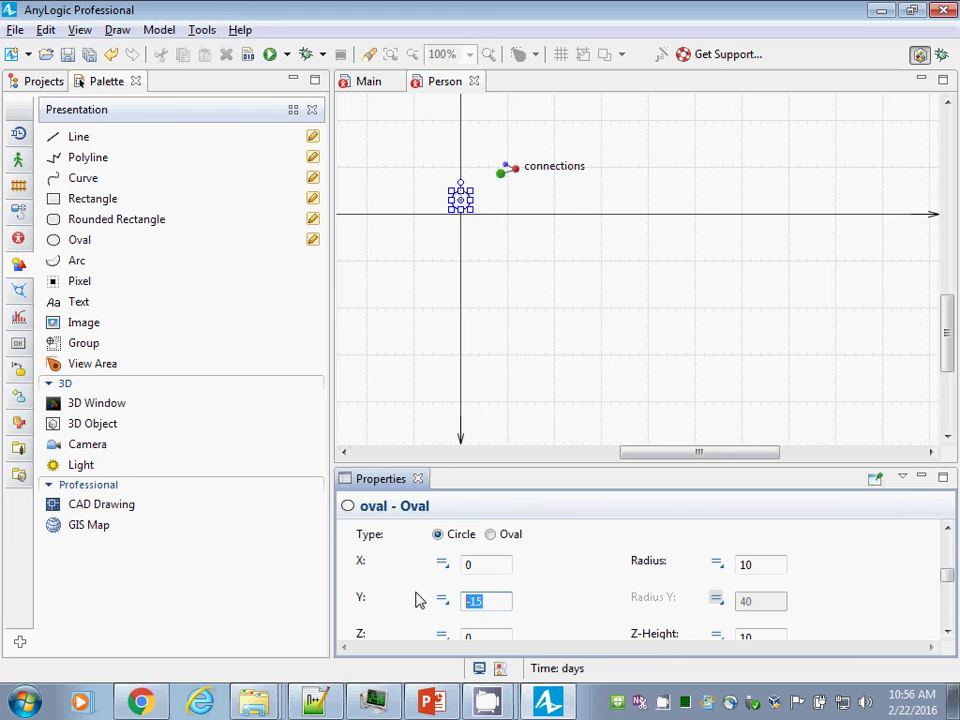
pyautogui.write('0')
pyautogui.press('Return')
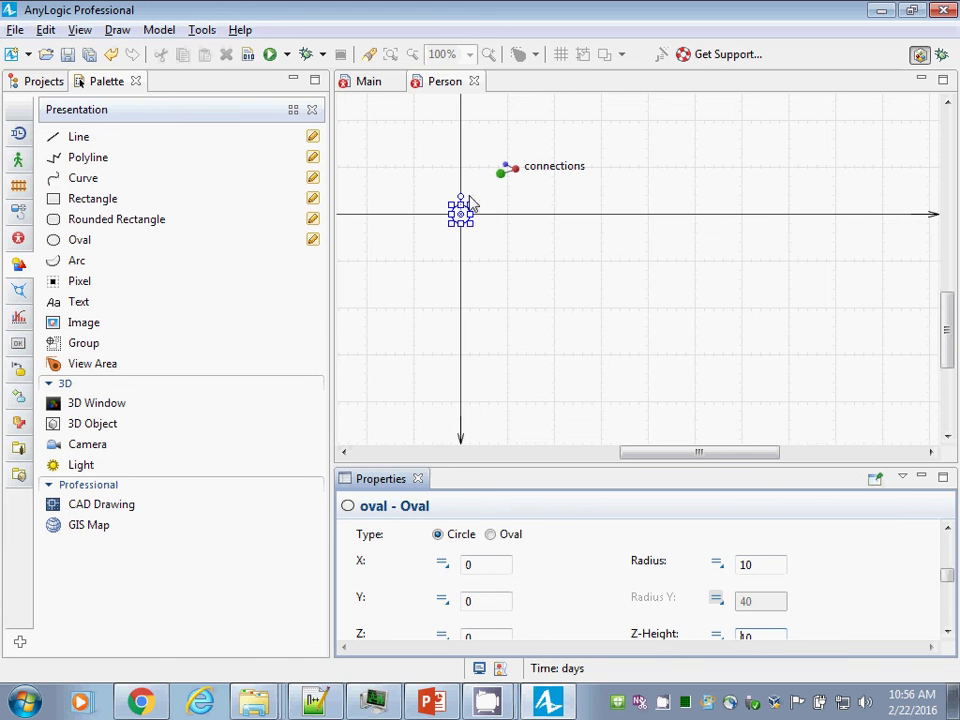
pyautogui.click(478, 232)
pyautogui.click(604, 377)
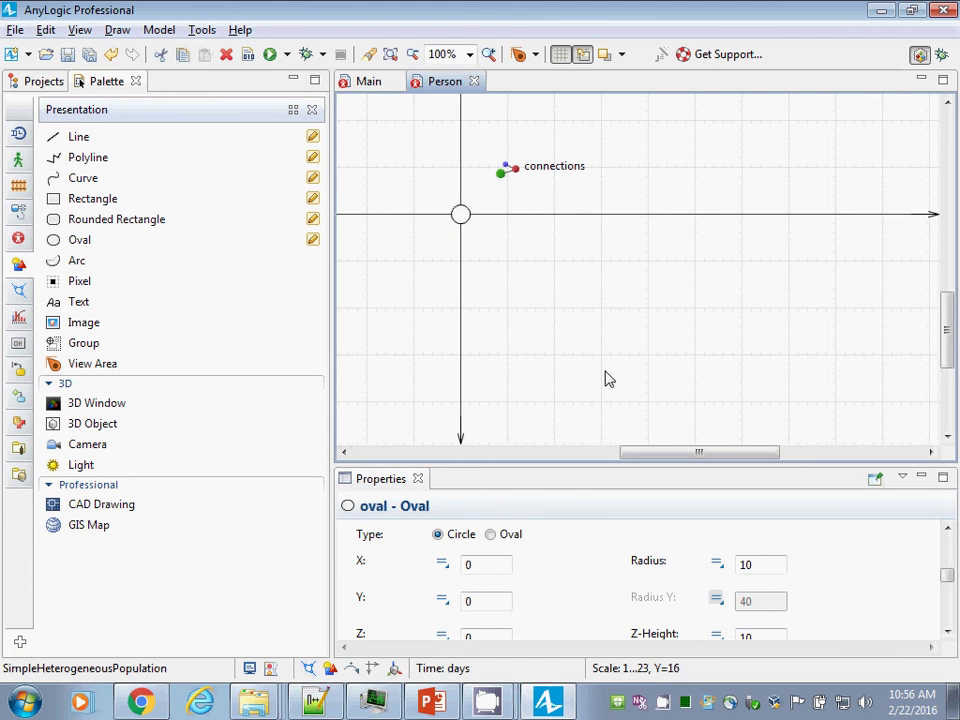
# Step: Enlarge the properties area and review the Person circle's position and radius settings
pyautogui.click(469, 216)
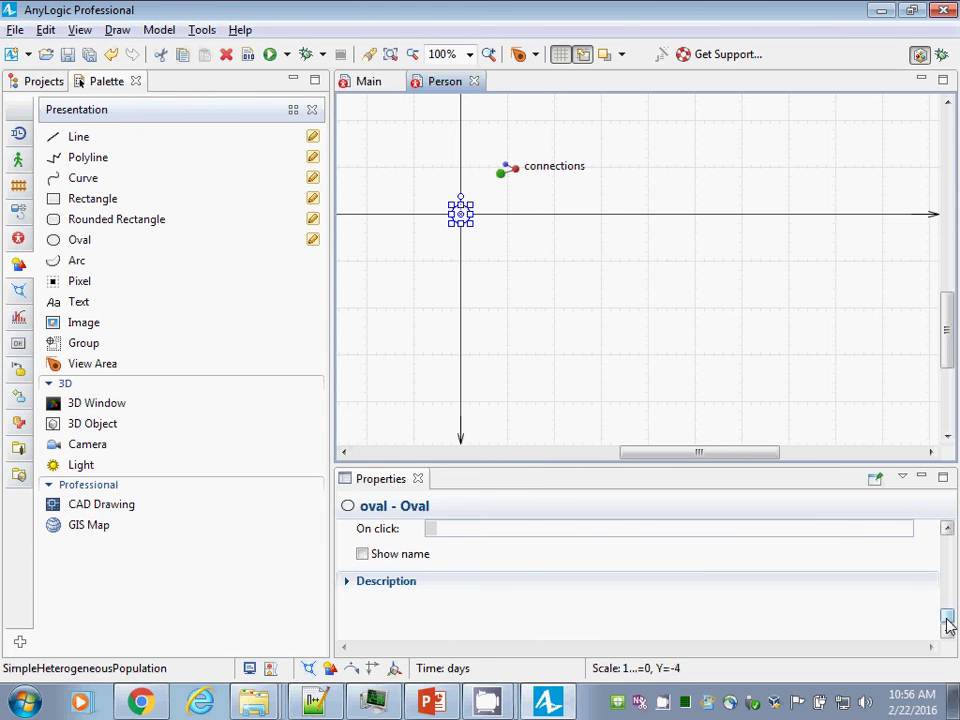
pyautogui.moveTo(947, 625); pyautogui.dragTo(947, 580)
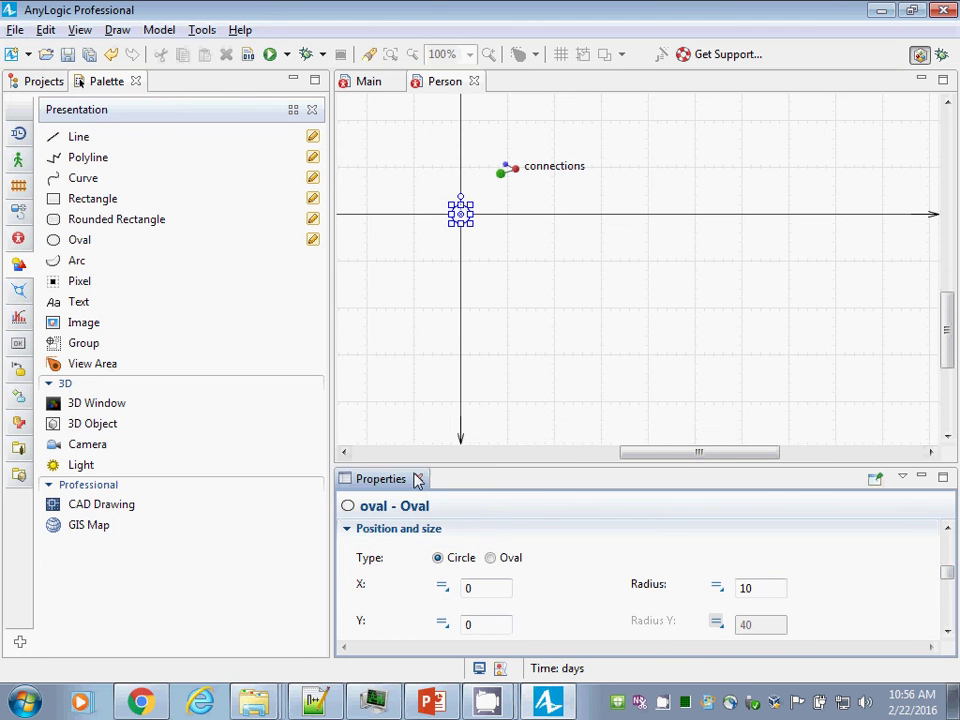
pyautogui.moveTo(431, 476); pyautogui.dragTo(463, 284)
pyautogui.moveTo(941, 467)
pyautogui.mouseDown()
pyautogui.moveTo(946, 328)
pyautogui.moveTo(946, 450)
pyautogui.mouseUp()
pyautogui.doubleClick(479, 435)
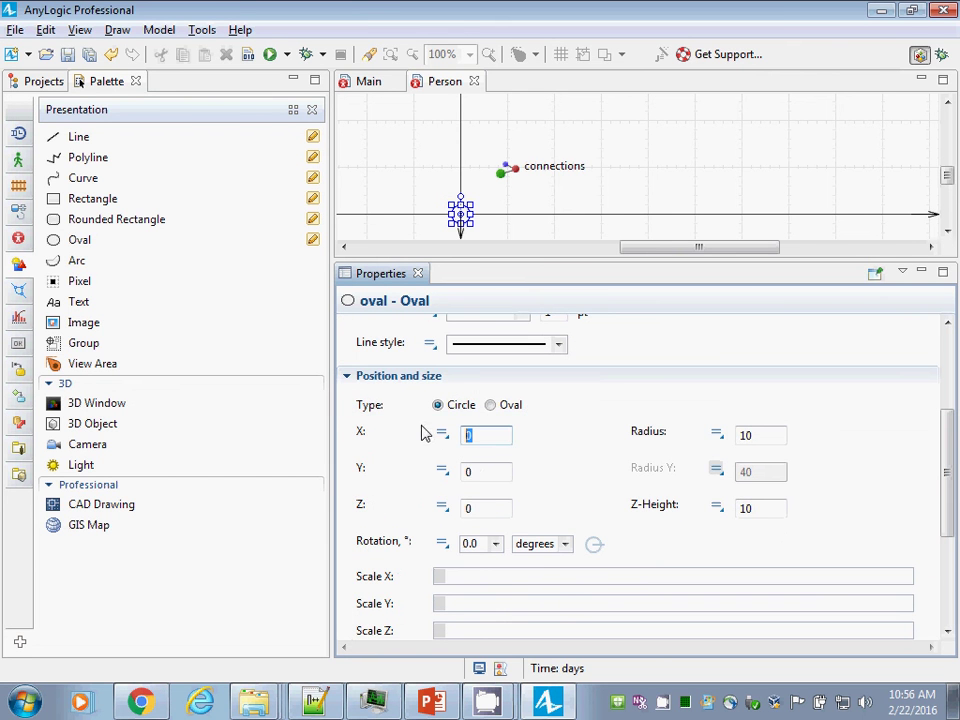
pyautogui.doubleClick(476, 471)
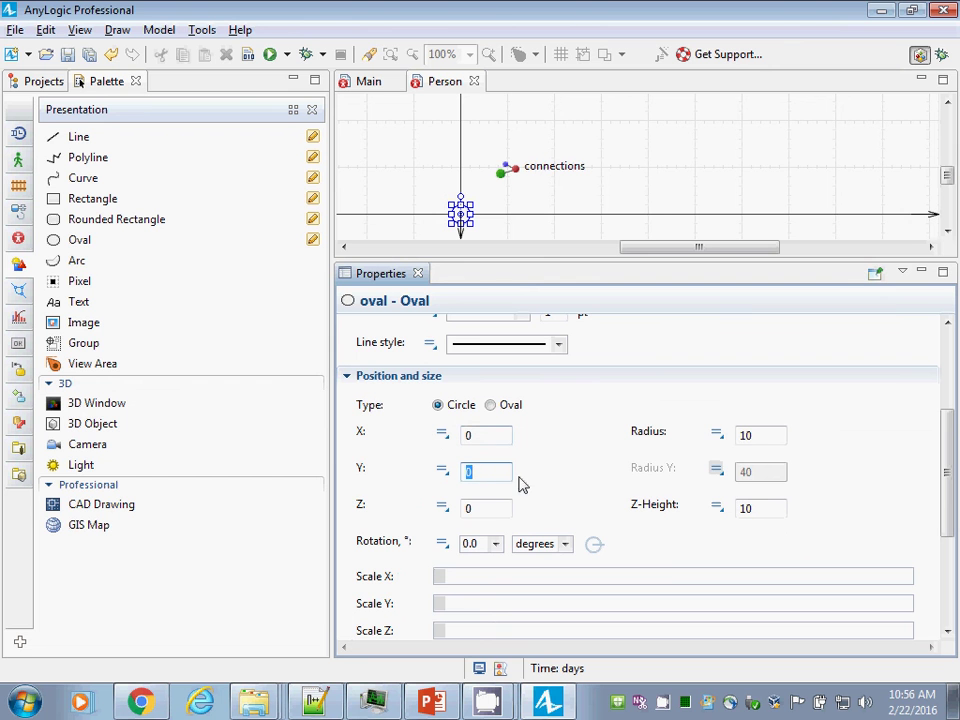
pyautogui.doubleClick(759, 437)
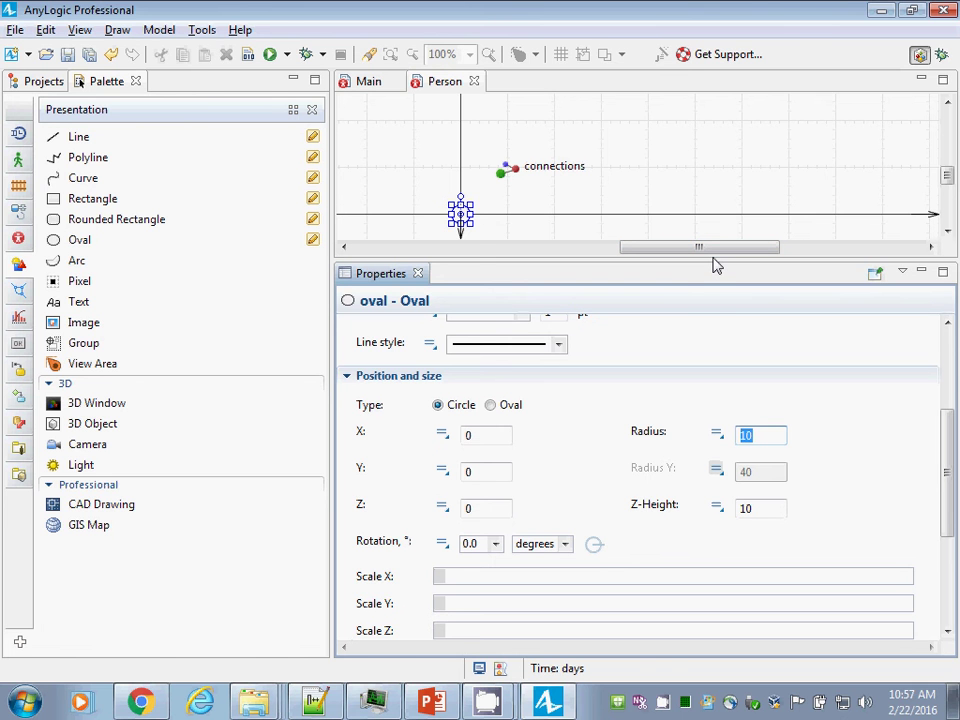
pyautogui.click(713, 258)
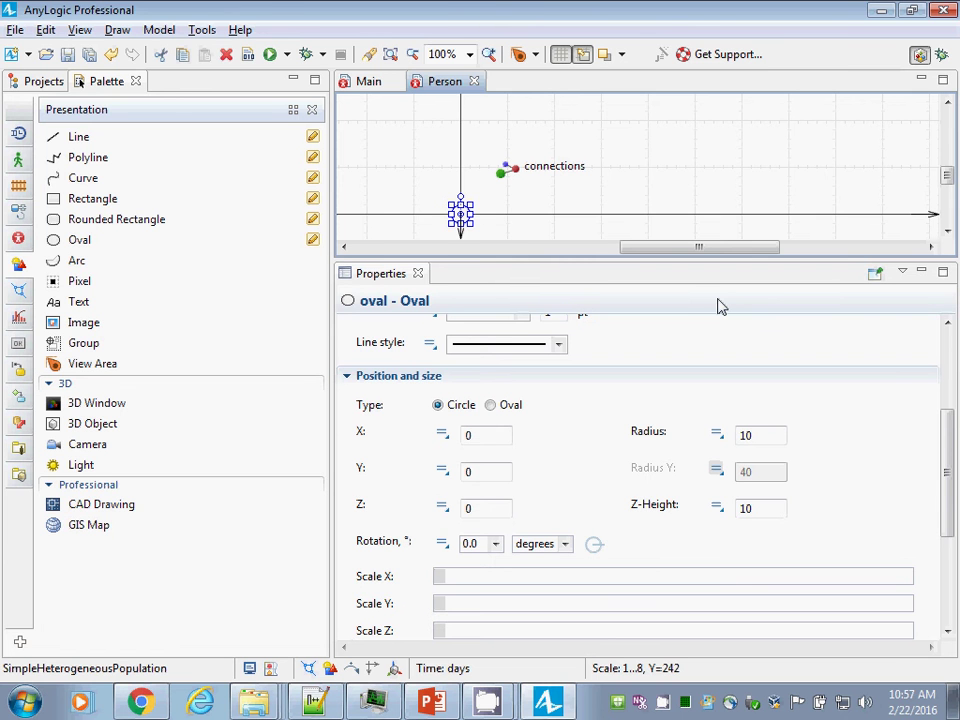
pyautogui.click(725, 311)
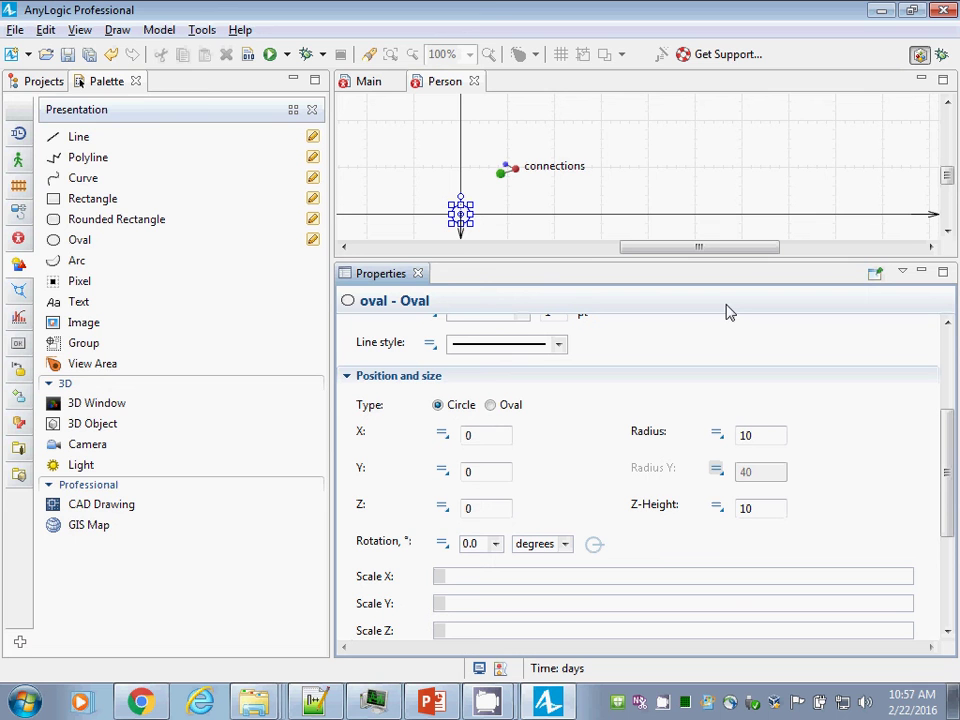
pyautogui.click(42, 83)
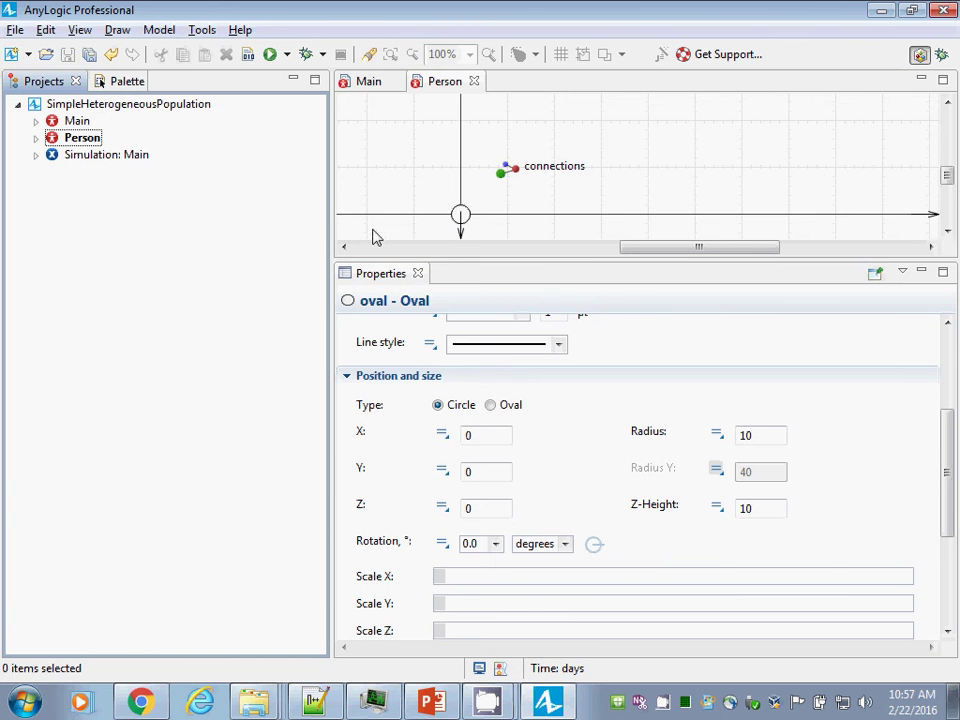
pyautogui.click(462, 214)
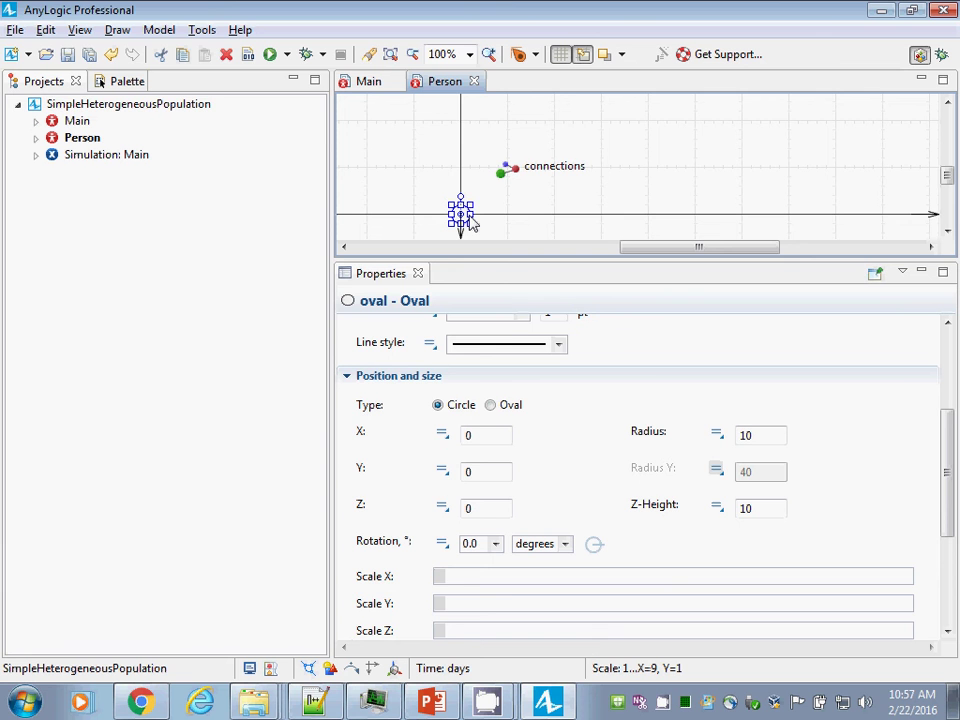
# Step: Open the diagram of the Main agent type
pyautogui.click(366, 88)
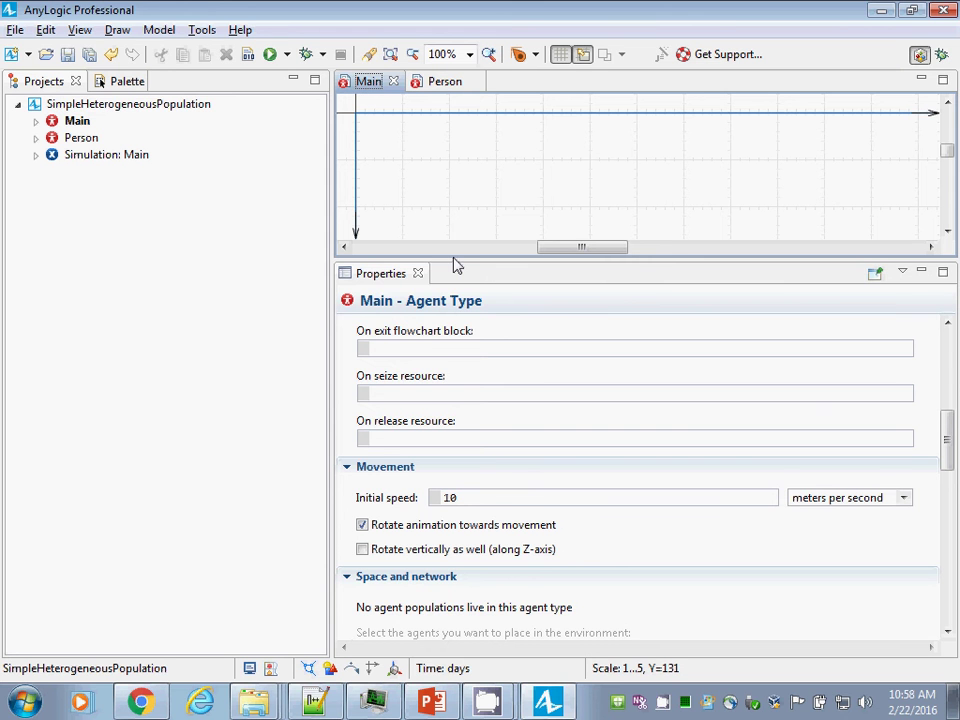
pyautogui.moveTo(454, 267); pyautogui.dragTo(456, 255)
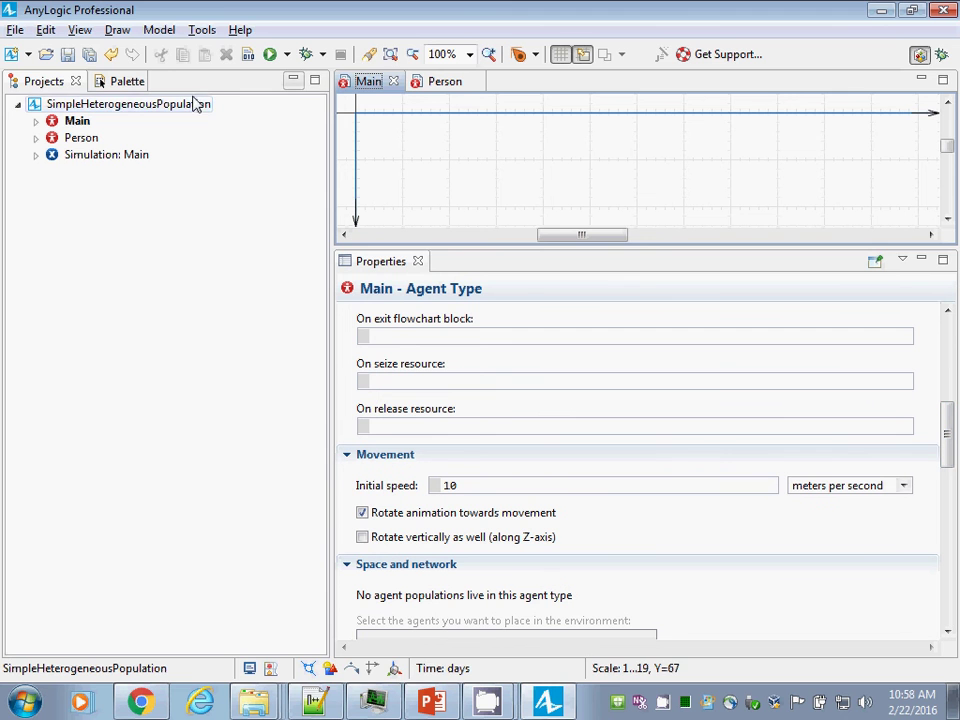
pyautogui.click(77, 121)
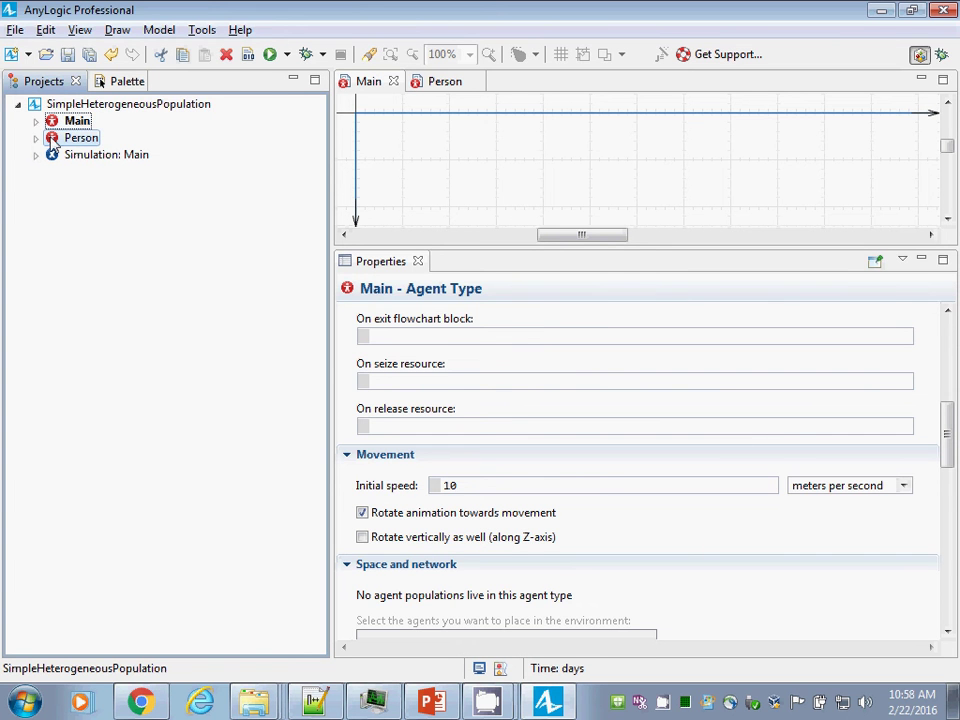
# Step: Place a Person agent on the Main diagram, name it population, and show its general properties
pyautogui.moveTo(53, 143); pyautogui.dragTo(425, 177)
pyautogui.write('population')
pyautogui.press('Return')
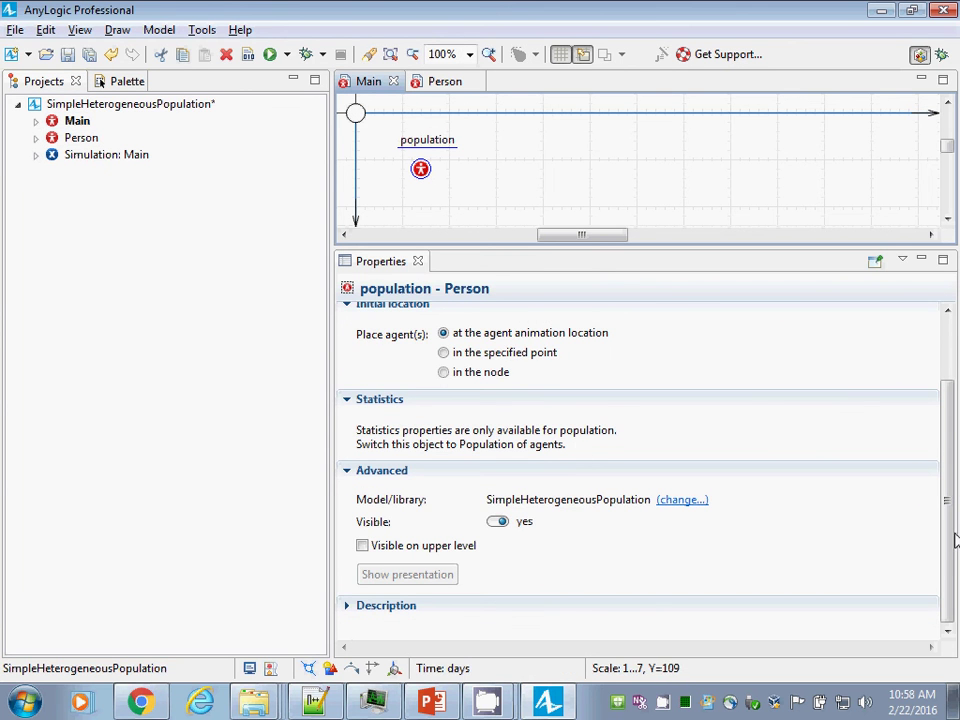
pyautogui.scroll(2, 953, 420)
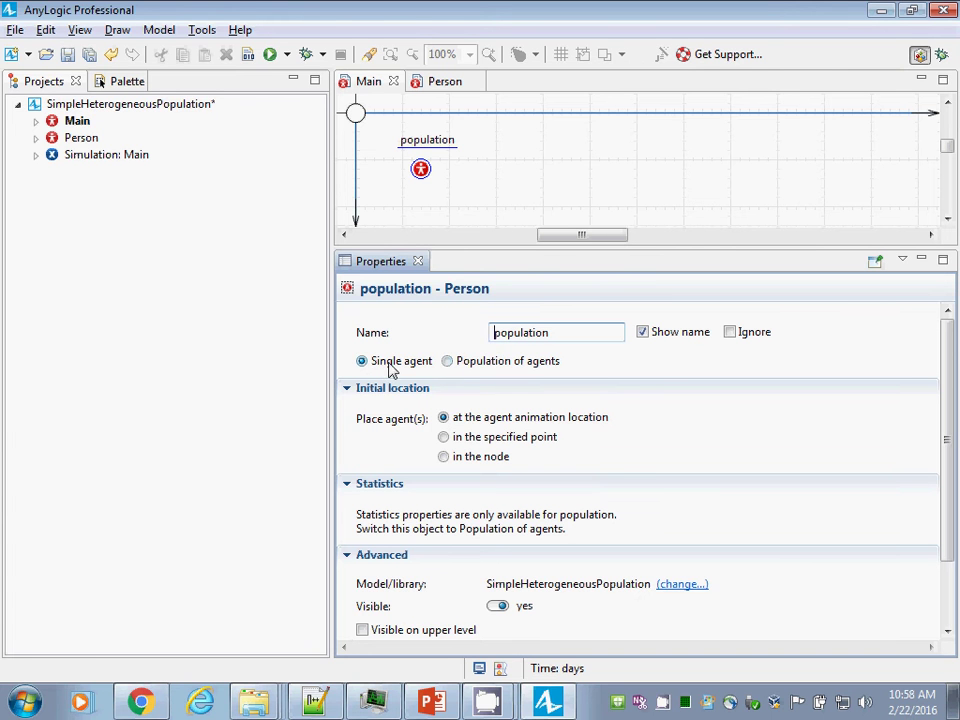
# Step: Delete the population agent from the Main diagram
pyautogui.click(82, 138)
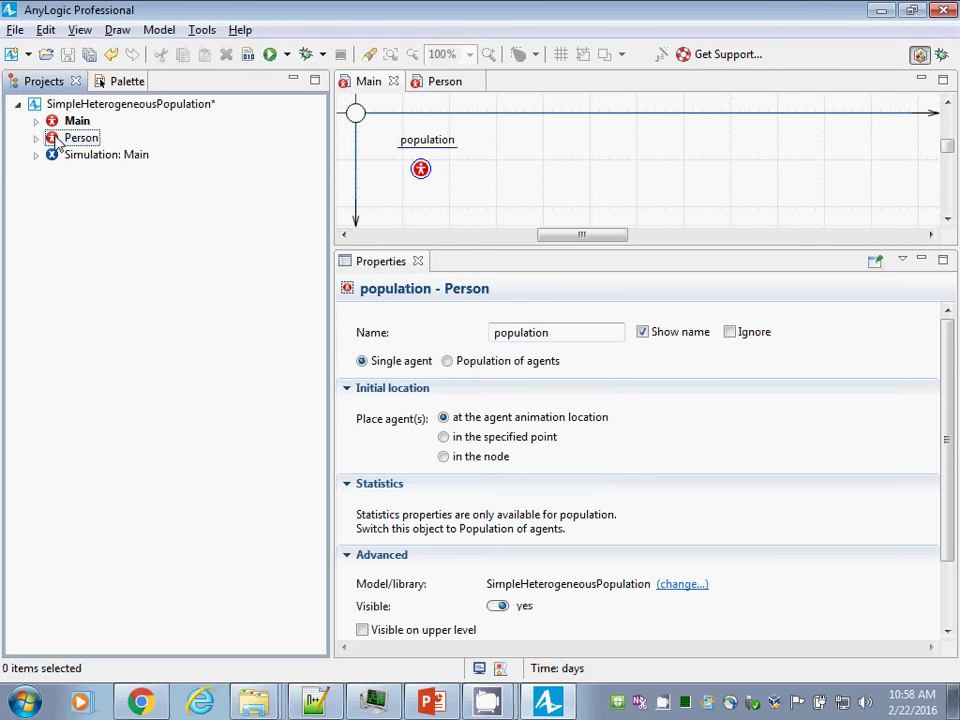
pyautogui.moveTo(218, 162); pyautogui.dragTo(424, 166)
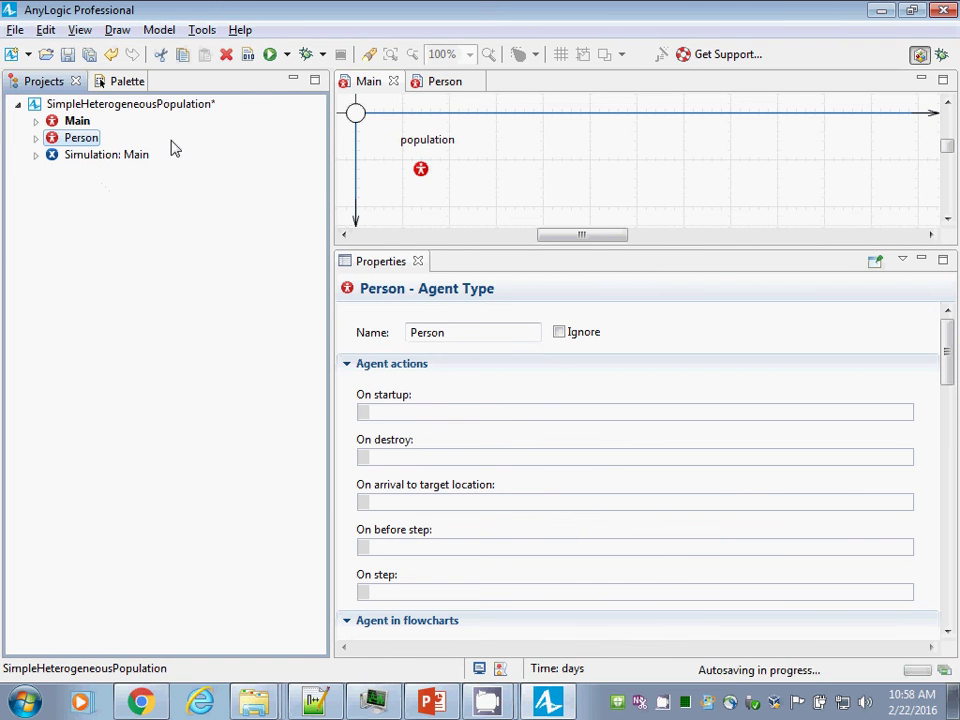
pyautogui.click(421, 172)
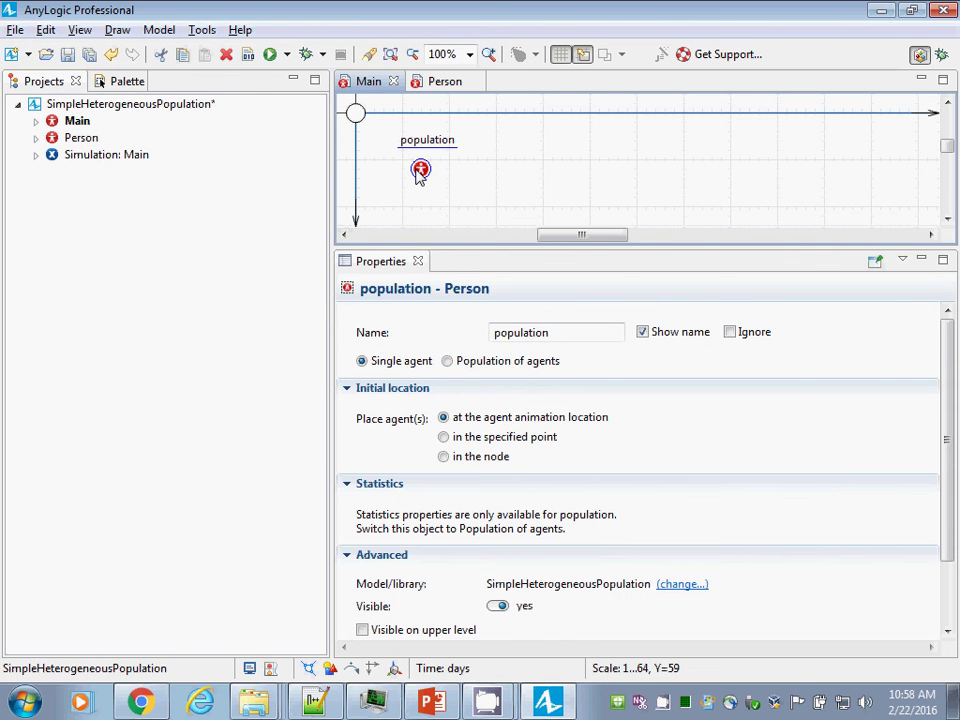
pyautogui.press('Delete')
# Step: Add an instance of the Person agent type to Main near the origin and name it population
pyautogui.click(81, 137)
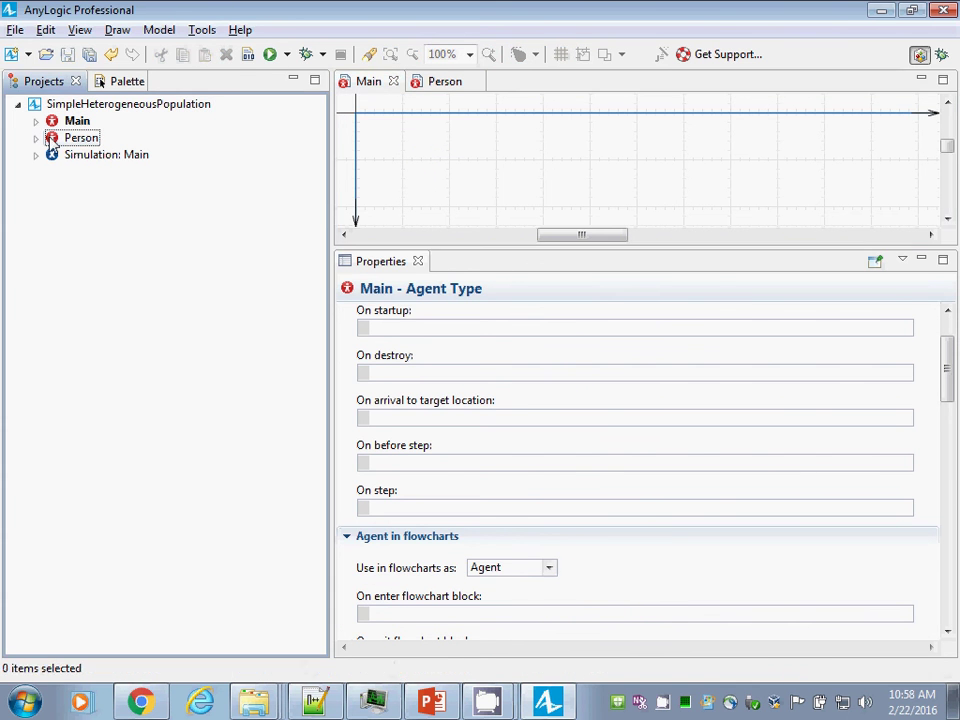
pyautogui.moveTo(228, 155); pyautogui.dragTo(394, 161)
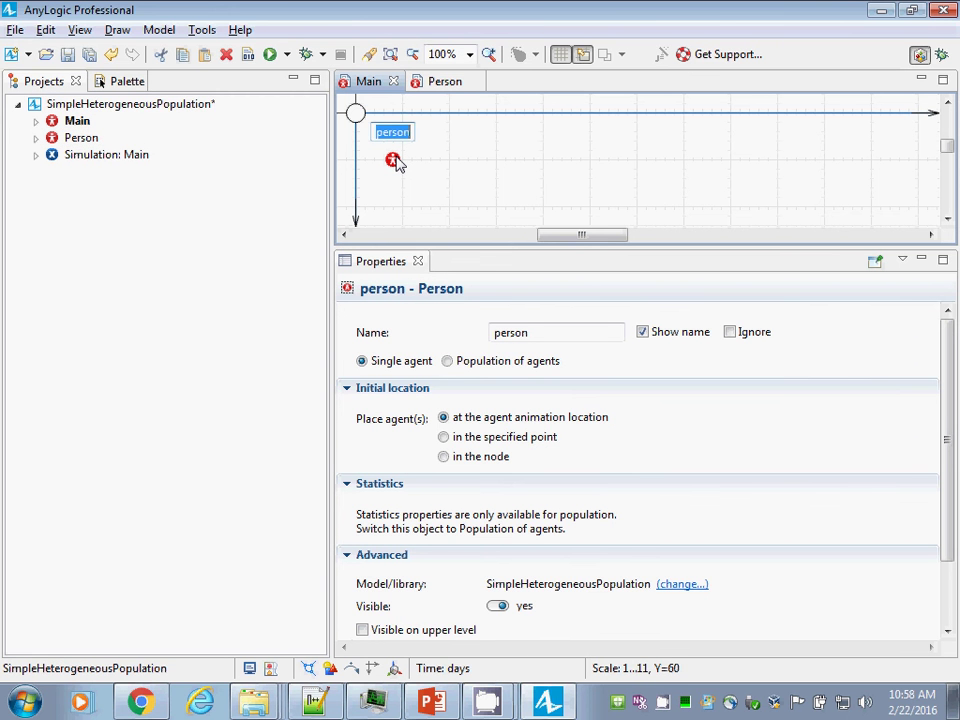
pyautogui.write('population')
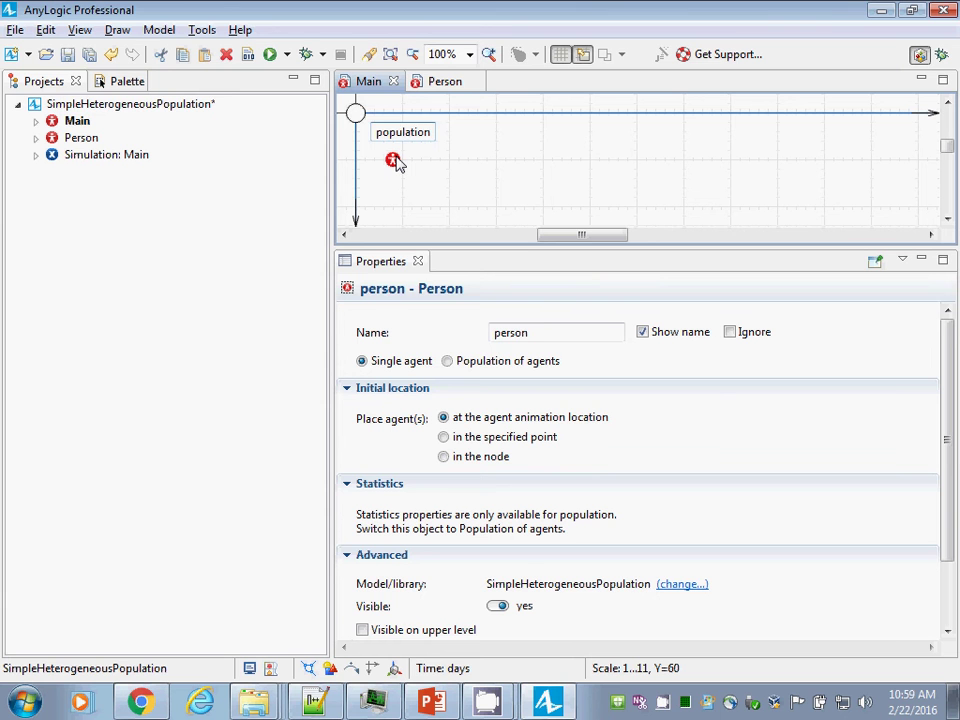
pyautogui.press('Return')
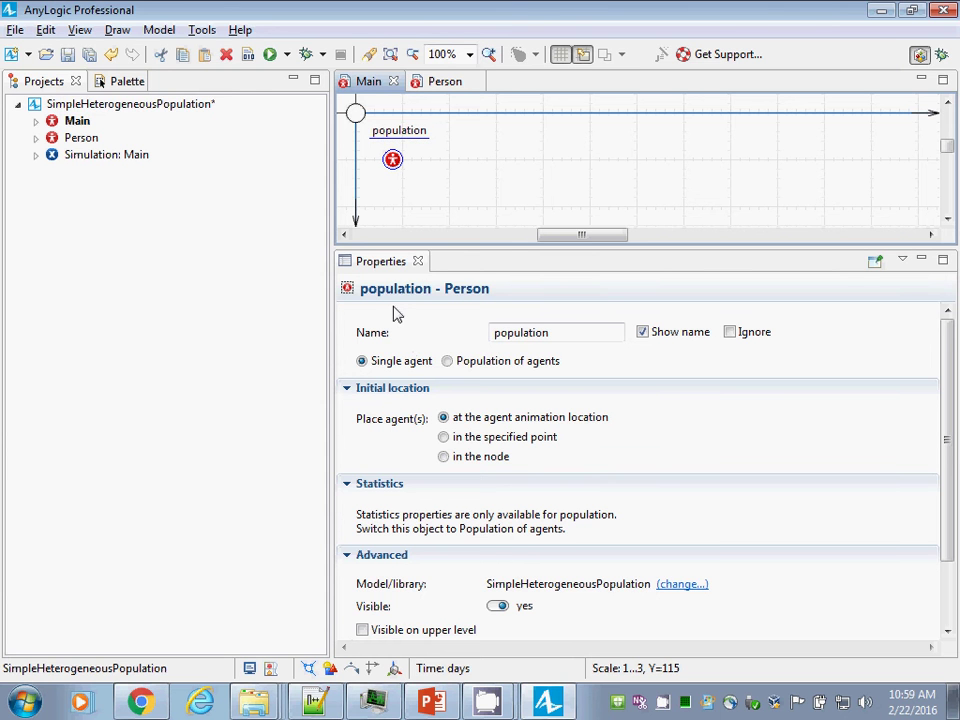
pyautogui.moveTo(555, 340); pyautogui.dragTo(460, 342)
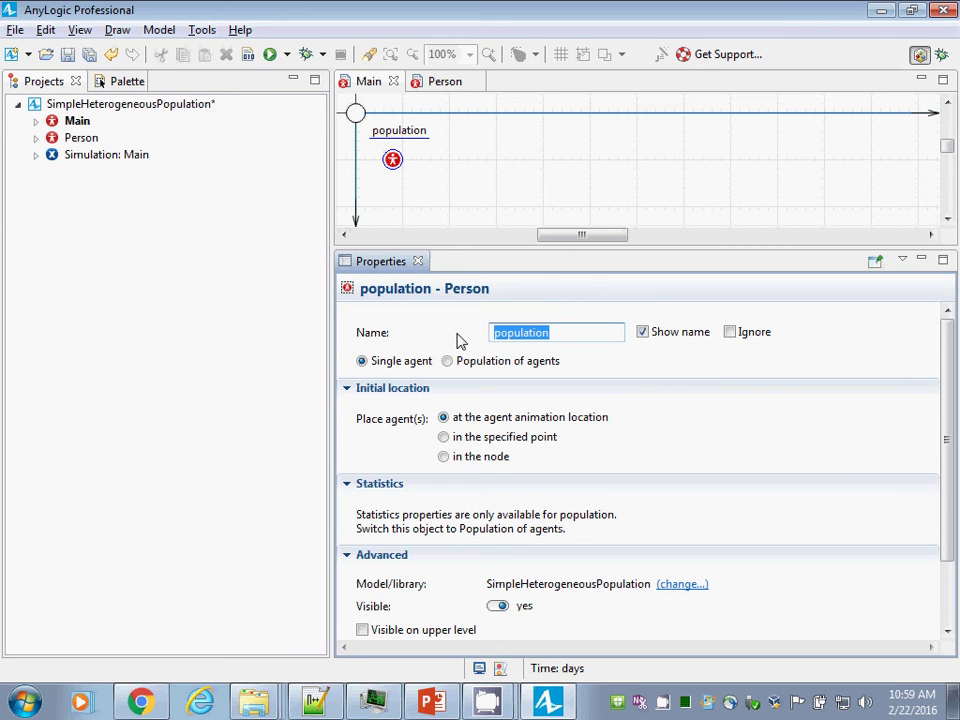
# Step: Make the population object a population of agents with an initial number of 100 and save the model
pyautogui.click(393, 162)
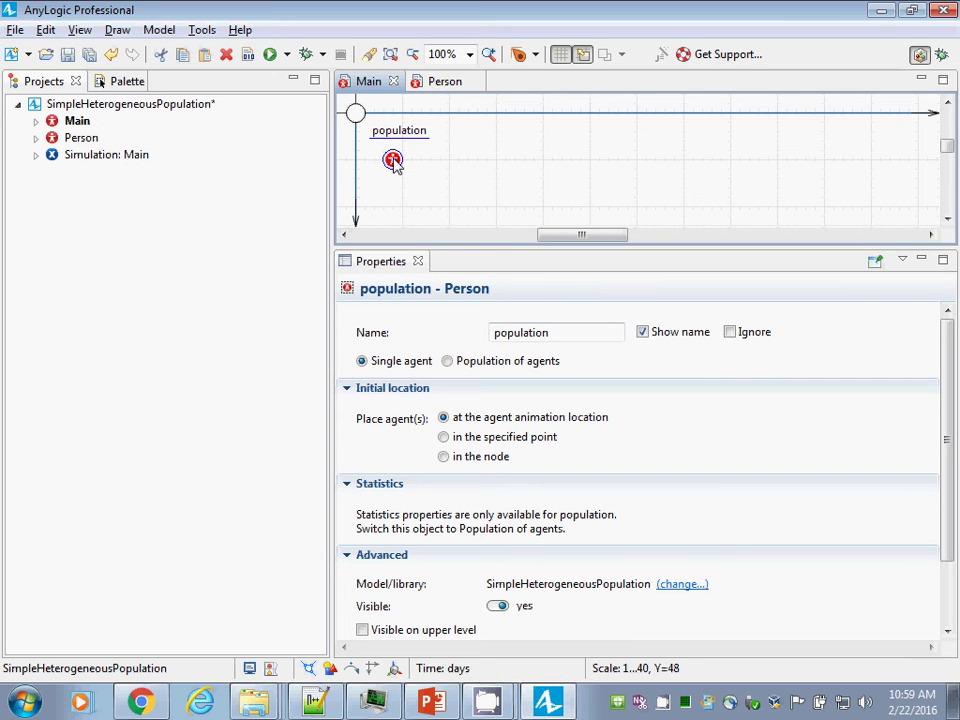
pyautogui.click(448, 362)
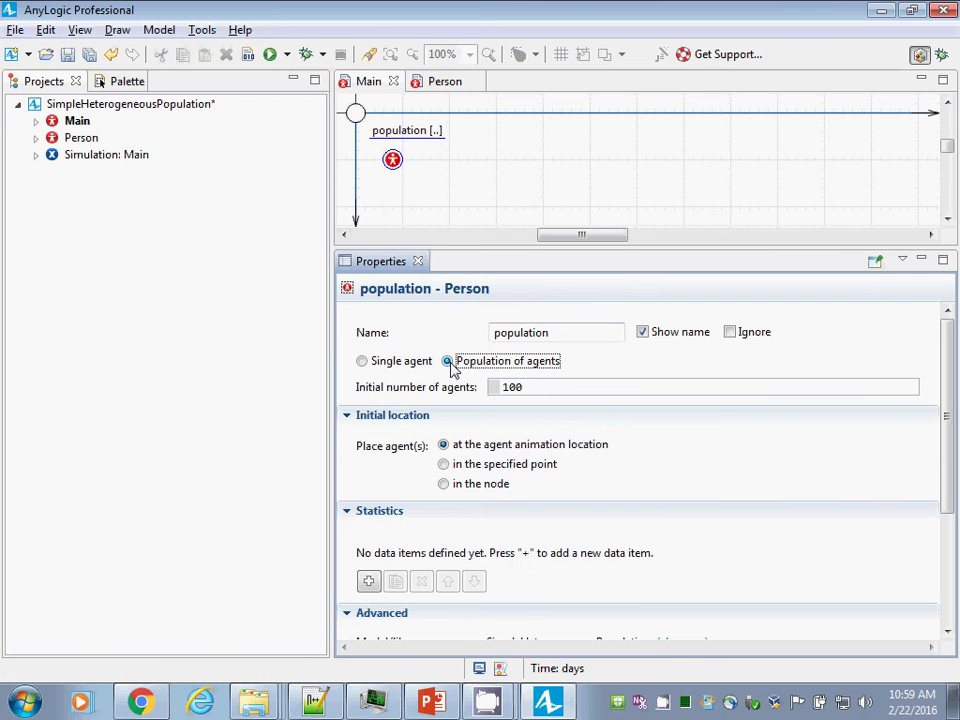
pyautogui.click(528, 390)
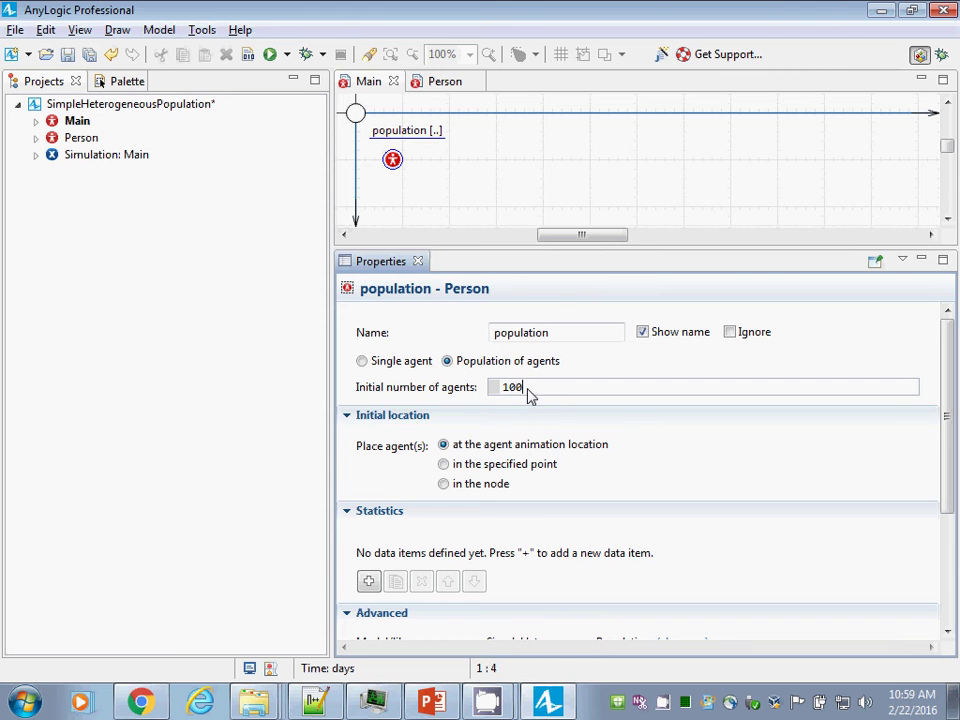
pyautogui.click(530, 390)
pyautogui.hotkey('ctrl', 's')
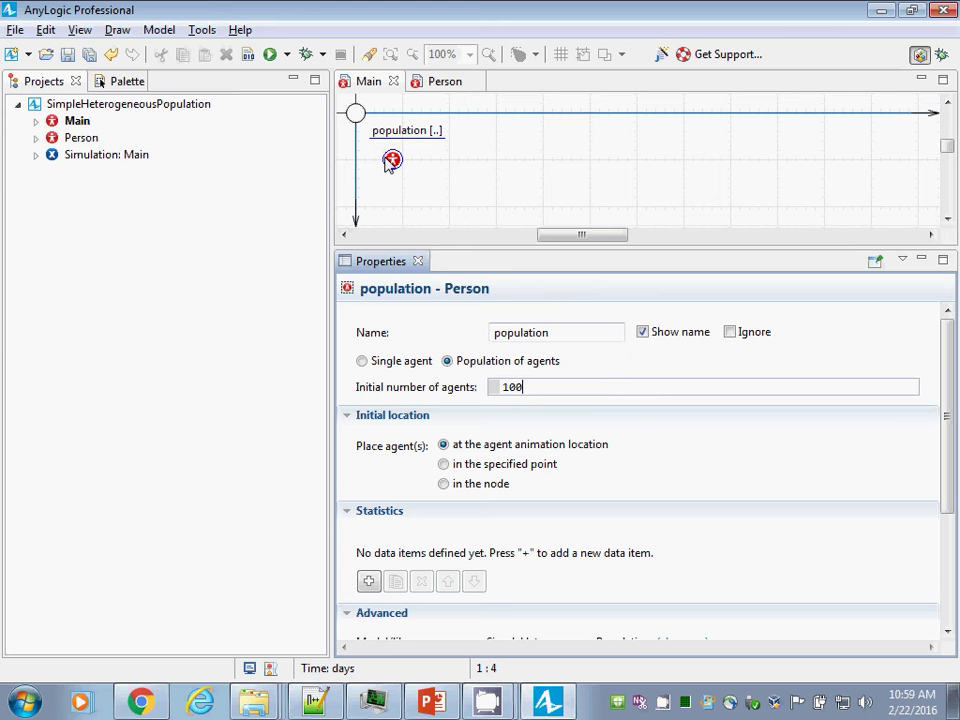
# Step: Run the model's Simulation experiment
pyautogui.rightClick(120, 162)
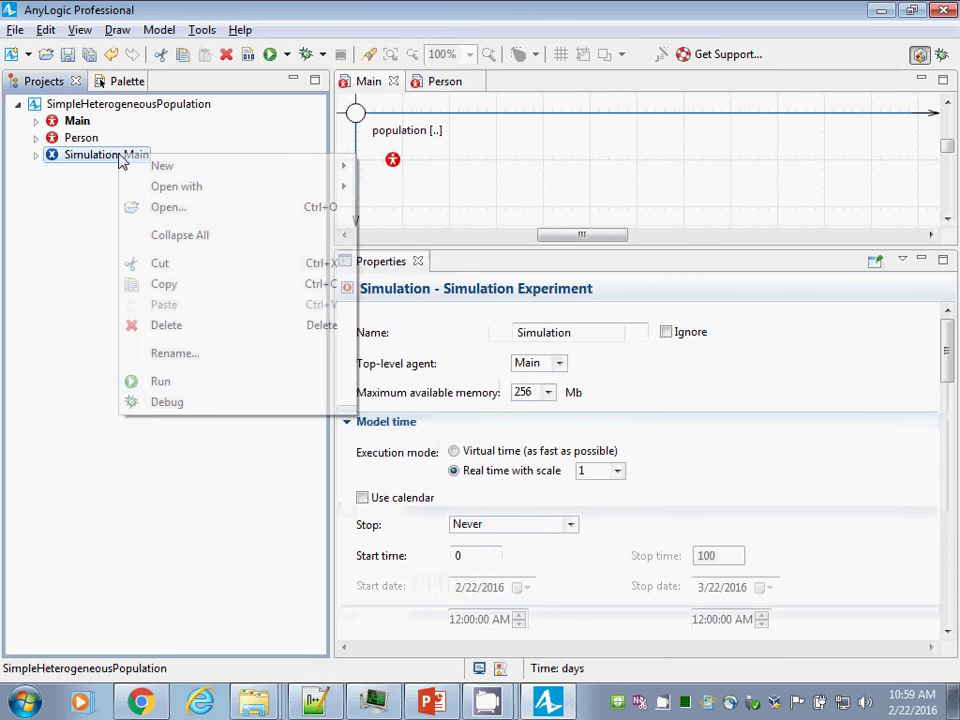
pyautogui.click(166, 385)
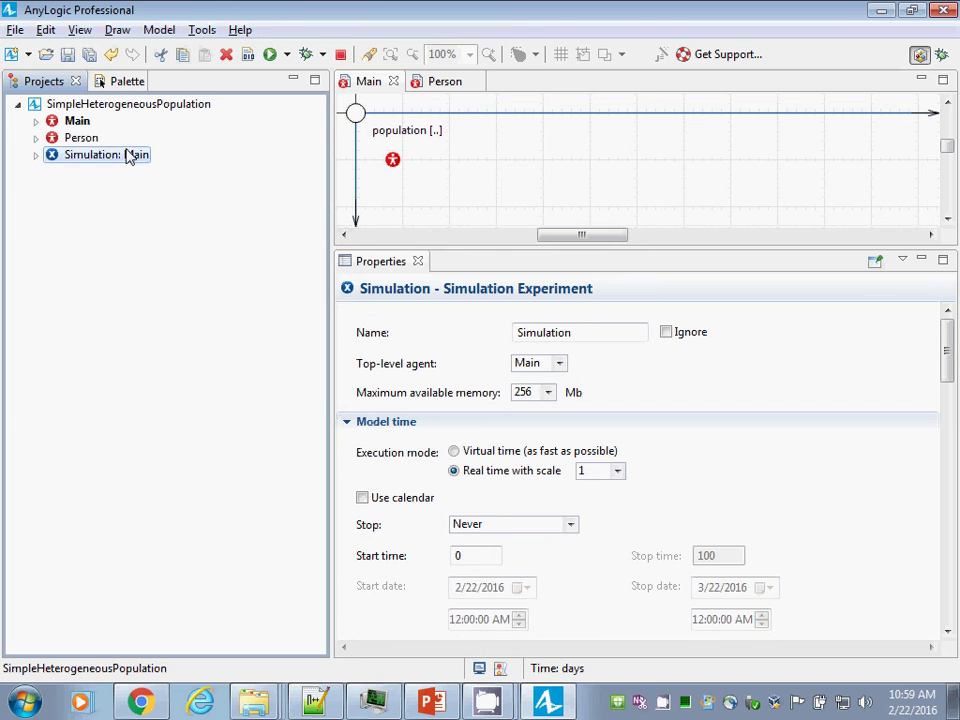
pyautogui.click(111, 150)
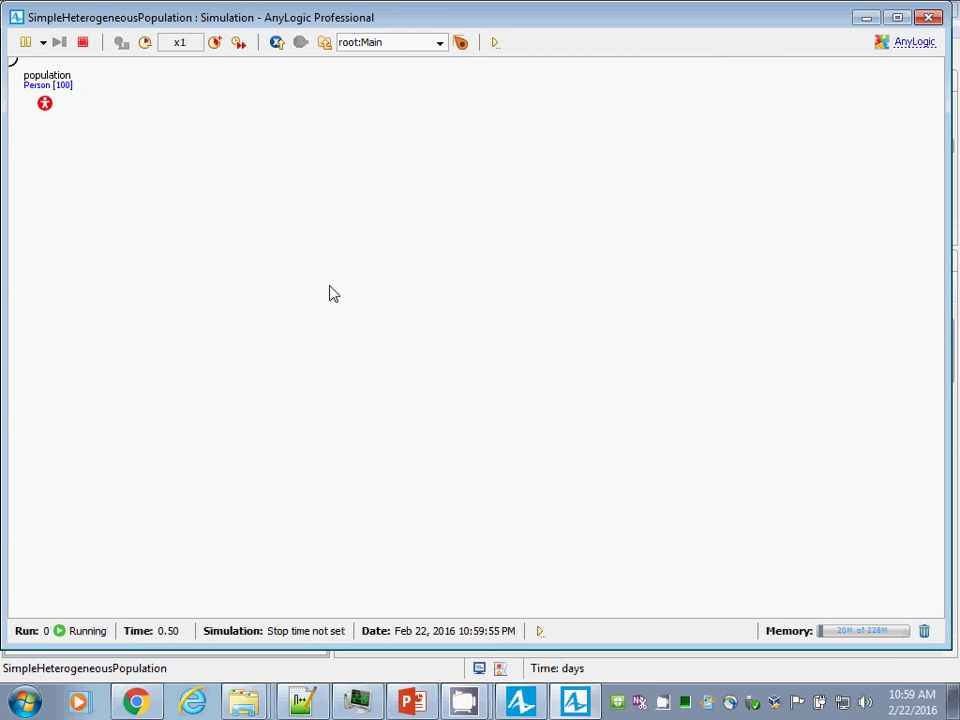
# Step: Inspect the population's agent list and the agent hierarchy in the running simulation, and close the simulation window
pyautogui.moveTo(184, 236); pyautogui.dragTo(270, 300)
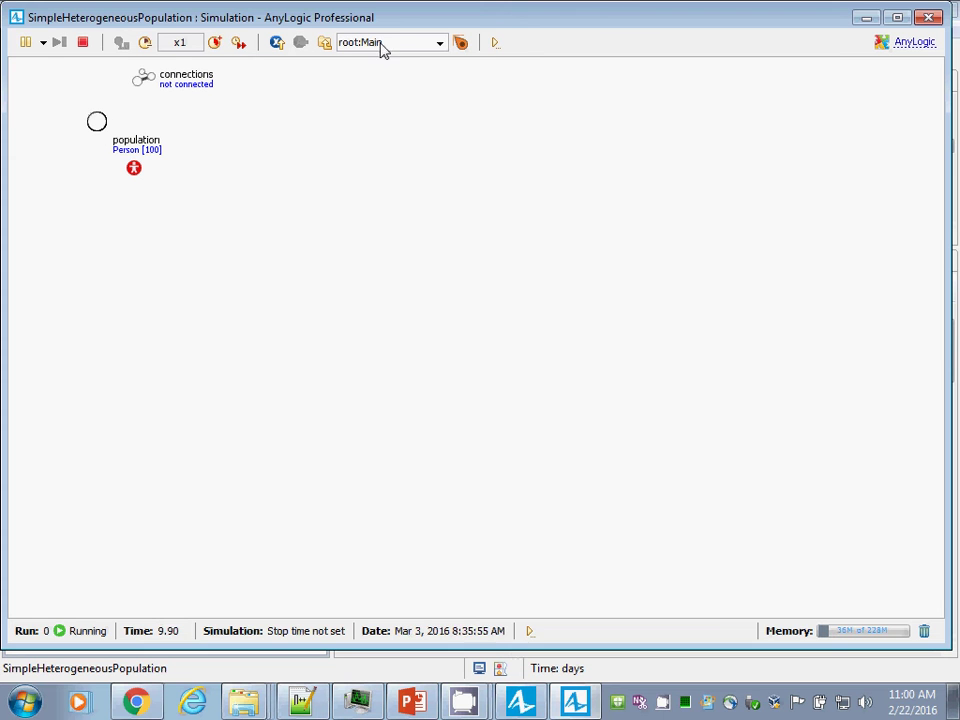
pyautogui.click(134, 167)
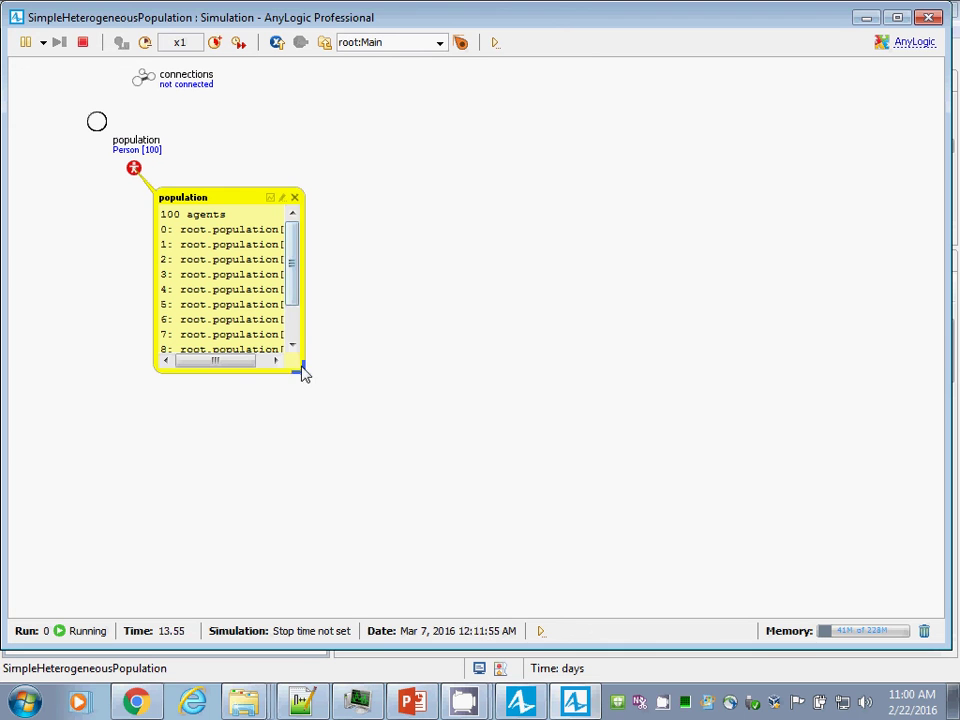
pyautogui.moveTo(301, 369); pyautogui.dragTo(459, 450)
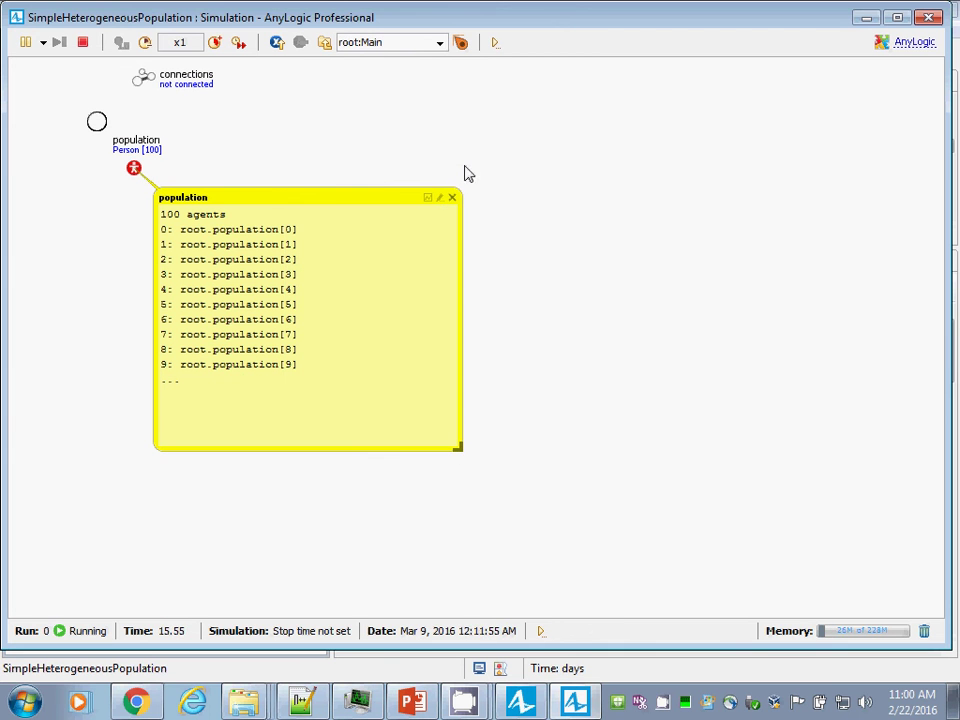
pyautogui.click(440, 44)
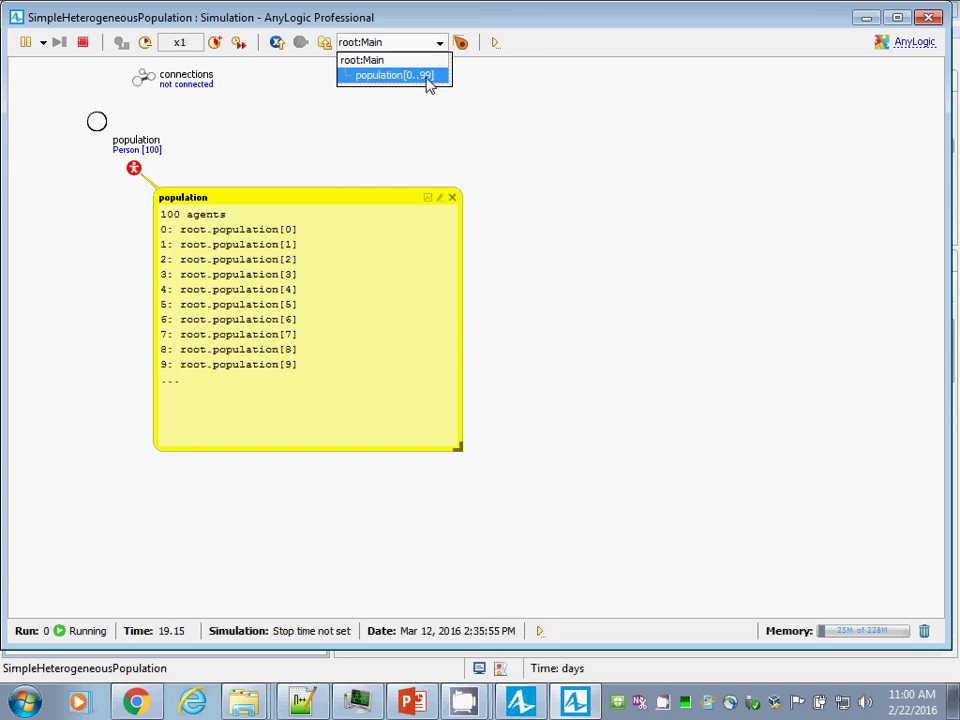
pyautogui.click(326, 171)
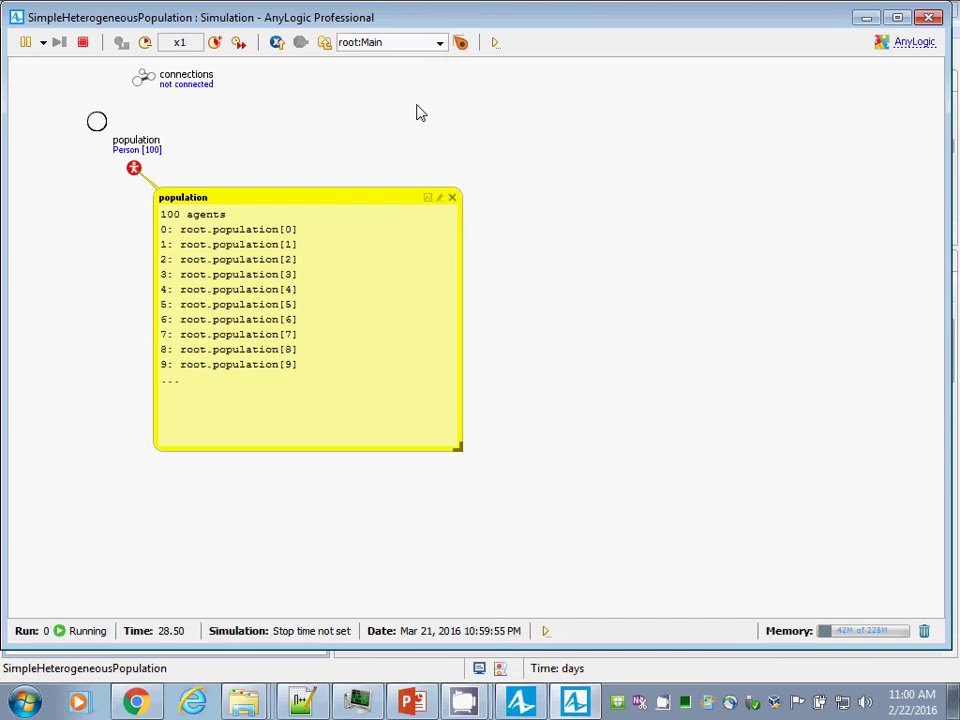
pyautogui.click(929, 18)
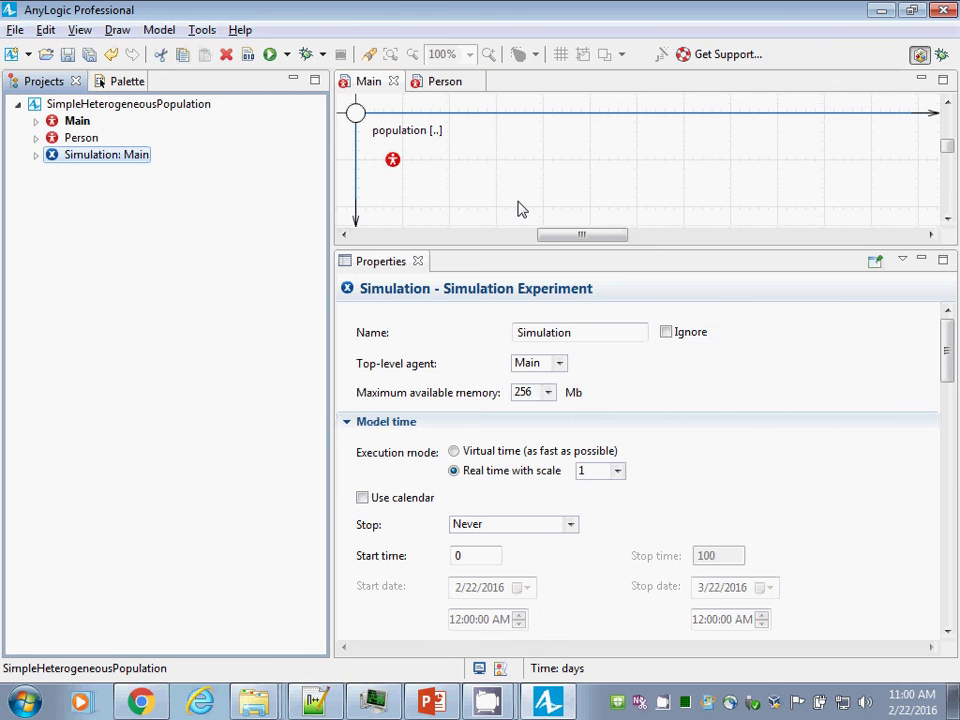
# Step: Place the population's agents in the specified point with the X coordinate set to uniform(0, 100)
pyautogui.rightClick(398, 160)
pyautogui.click(416, 274)
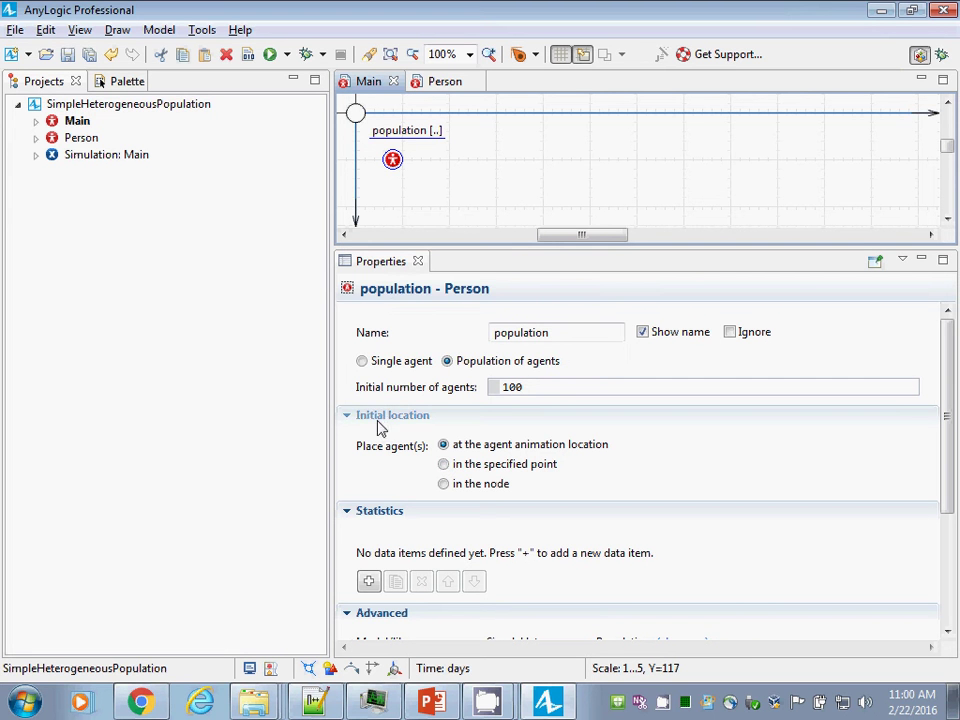
pyautogui.click(444, 465)
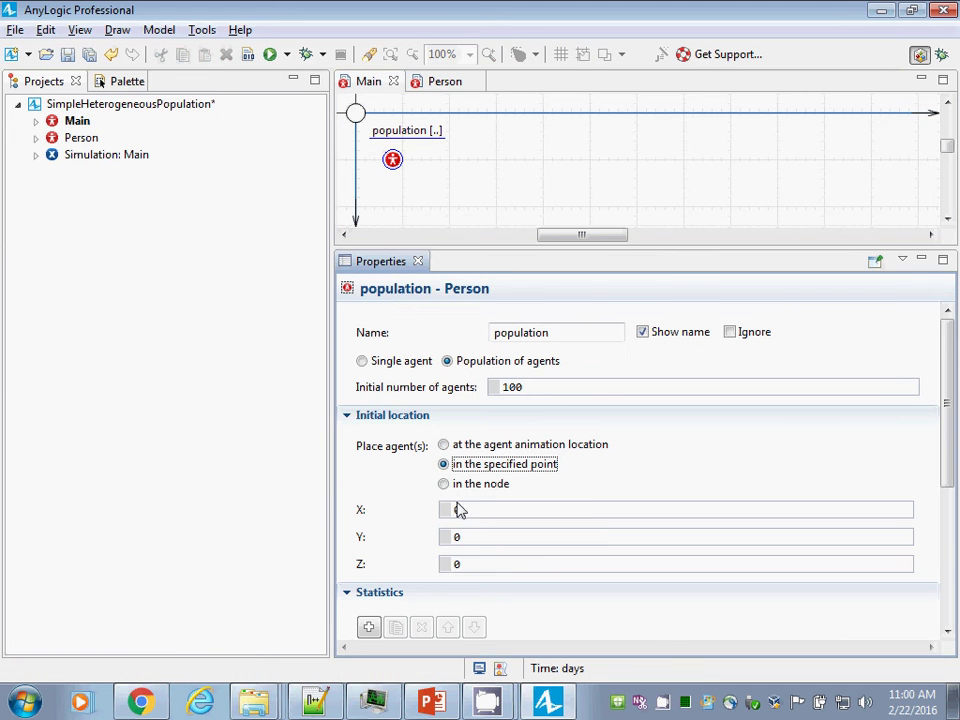
pyautogui.click(476, 513)
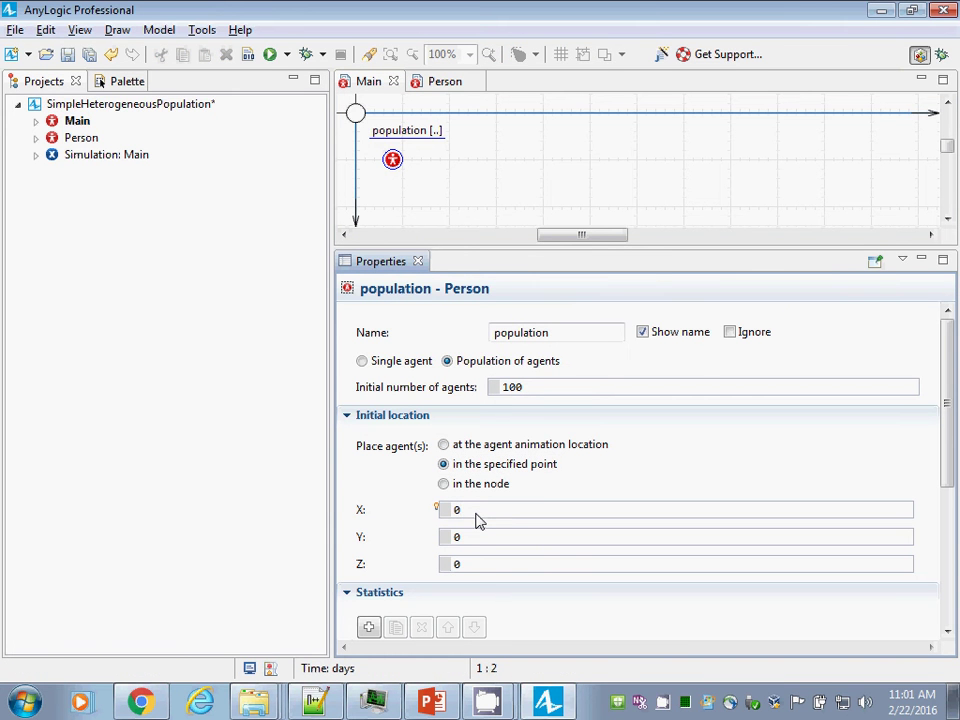
pyautogui.hotkey('shift', 'Home')
pyautogui.write('uniform(0, 100')
pyautogui.hotkey('ctrl', 'a')
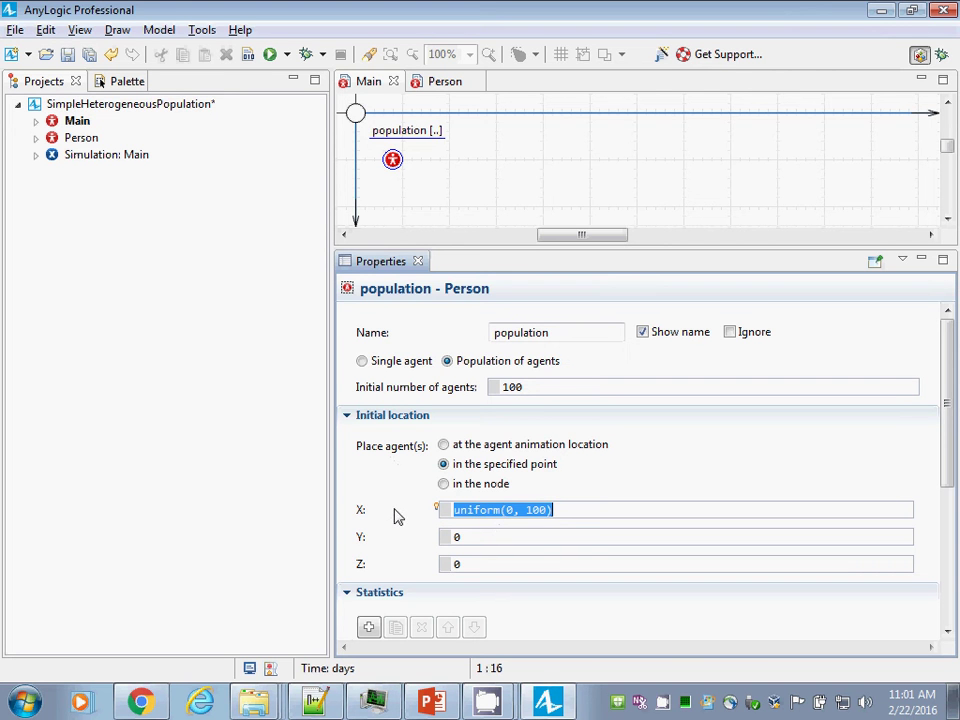
# Step: Copy the expression uniform(0, 100) from the X coordinate into the Y coordinate of the initial location
pyautogui.doubleClick(486, 516)
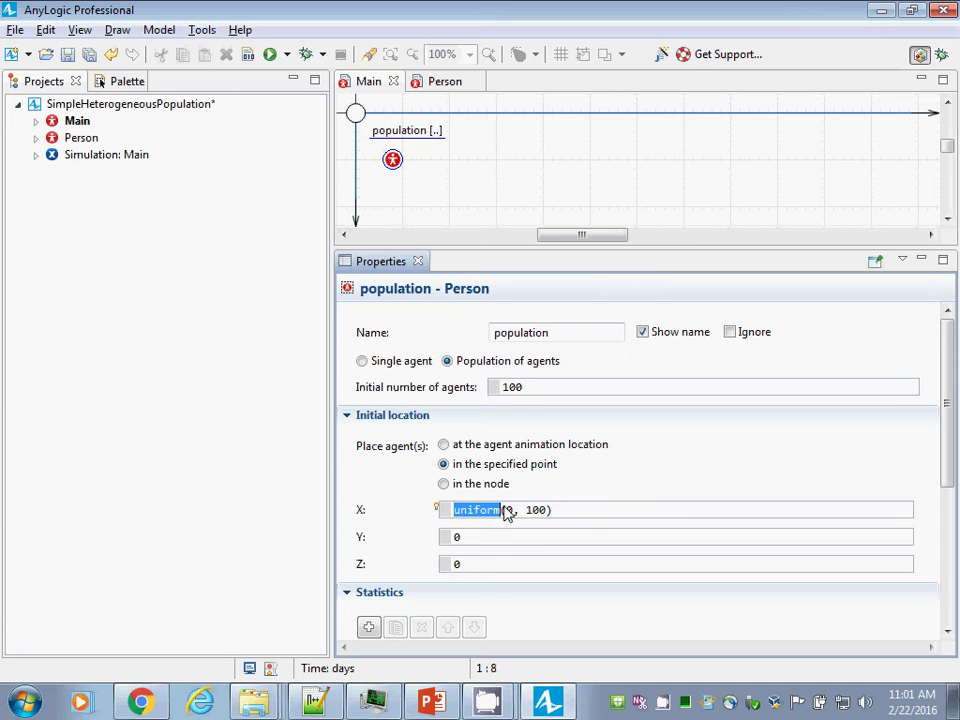
pyautogui.hotkey('ctrl', 'shift', 'Right')
pyautogui.hotkey('ctrl', 'shift', 'Right')
pyautogui.hotkey('ctrl', 'shift', 'Right')
pyautogui.hotkey('ctrl', 'shift', 'Right')
pyautogui.hotkey('ctrl', 'shift', 'Right')
pyautogui.hotkey('ctrl', 'c')
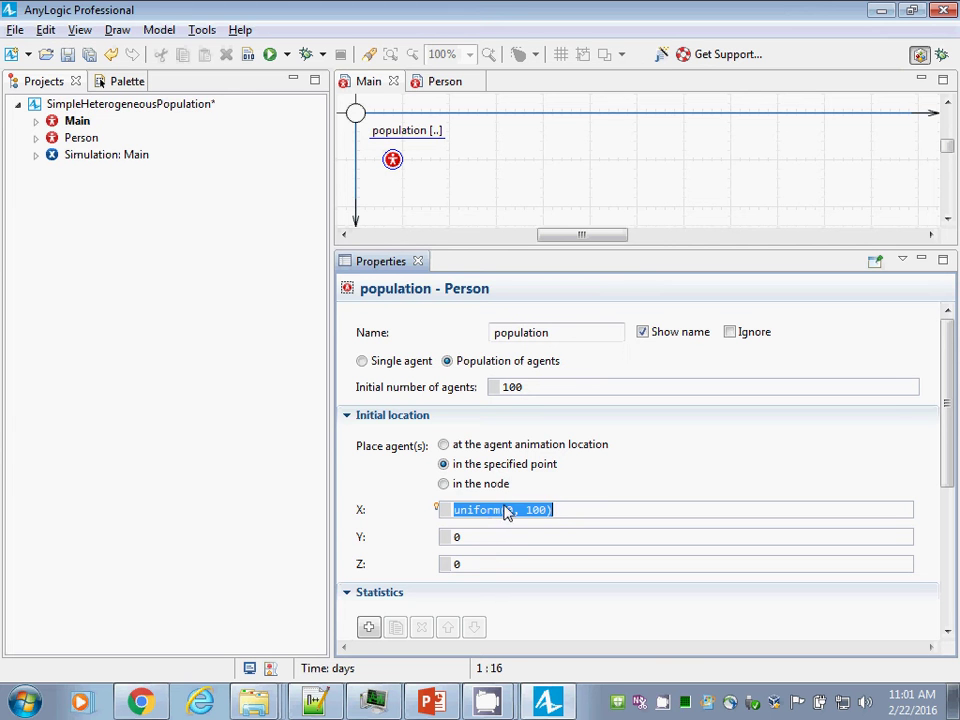
pyautogui.click(510, 511)
pyautogui.press('Left')
pyautogui.hotkey('ctrl', 'shift', 'Left')
pyautogui.press('Right')
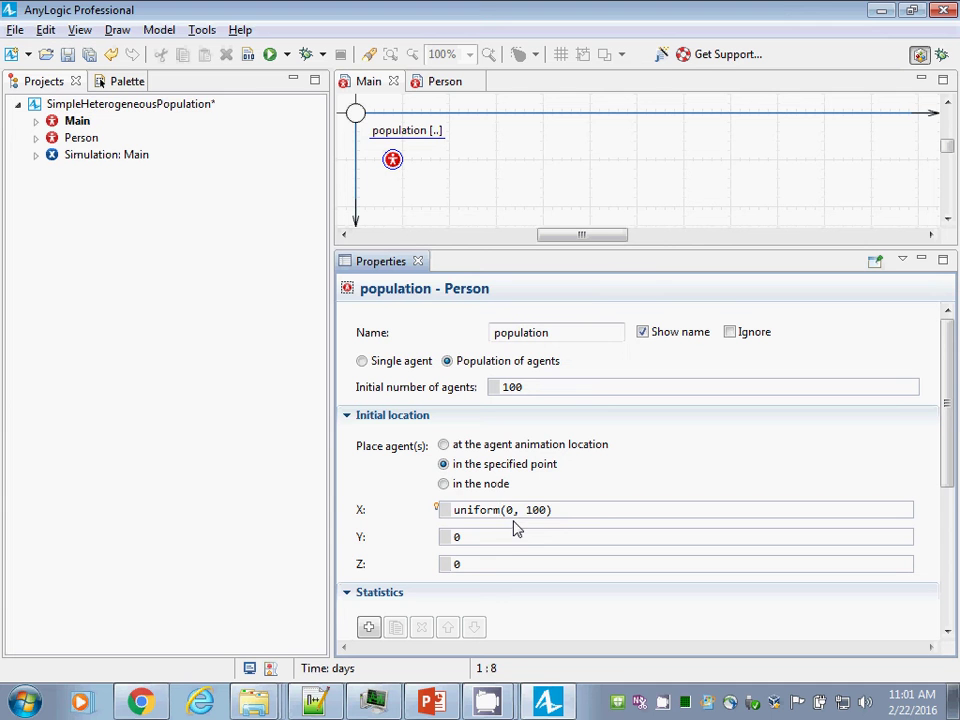
pyautogui.hotkey('ctrl', 'shift', 'Right')
pyautogui.hotkey('ctrl', 'shift', 'Right')
pyautogui.click(508, 514)
pyautogui.click(534, 514)
pyautogui.press('Tab')
pyautogui.hotkey('ctrl', 'v')
# Step: Clear the X coordinate and rebuild it from the code completion suggestion uniform(double min, double max) with arguments 0 and 100
pyautogui.click(500, 514)
pyautogui.press('Right')
pyautogui.press('Right')
pyautogui.press('Right')
pyautogui.press('Right')
pyautogui.press('Right')
pyautogui.press('Right')
pyautogui.press('Right')
pyautogui.press('Right')
pyautogui.hotkey('shift', 'Home')
pyautogui.press('BackSpace')
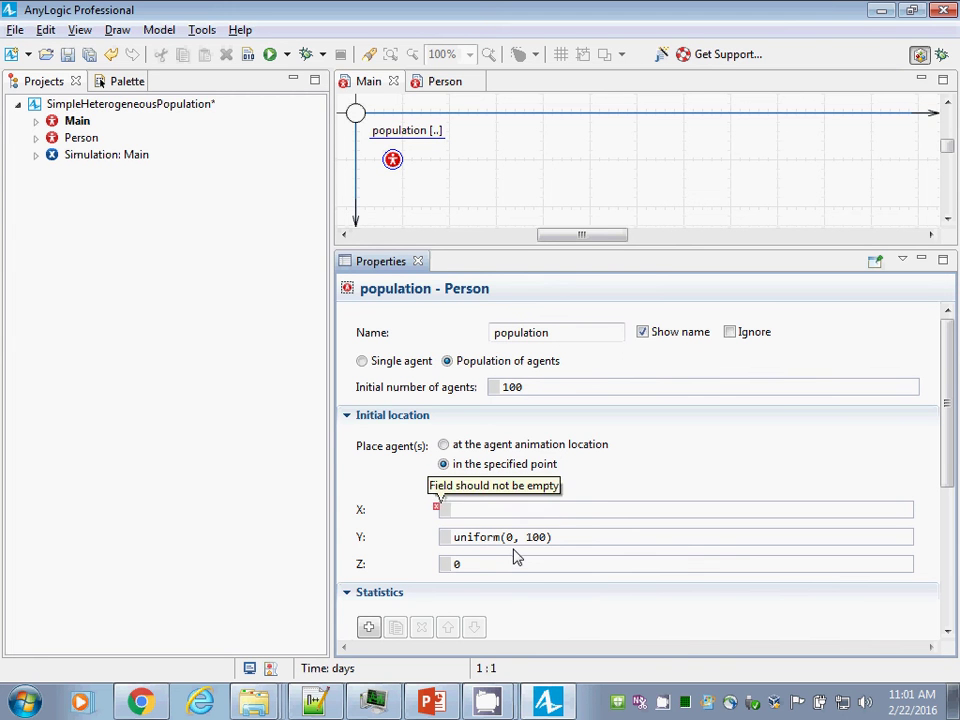
pyautogui.write('unif')
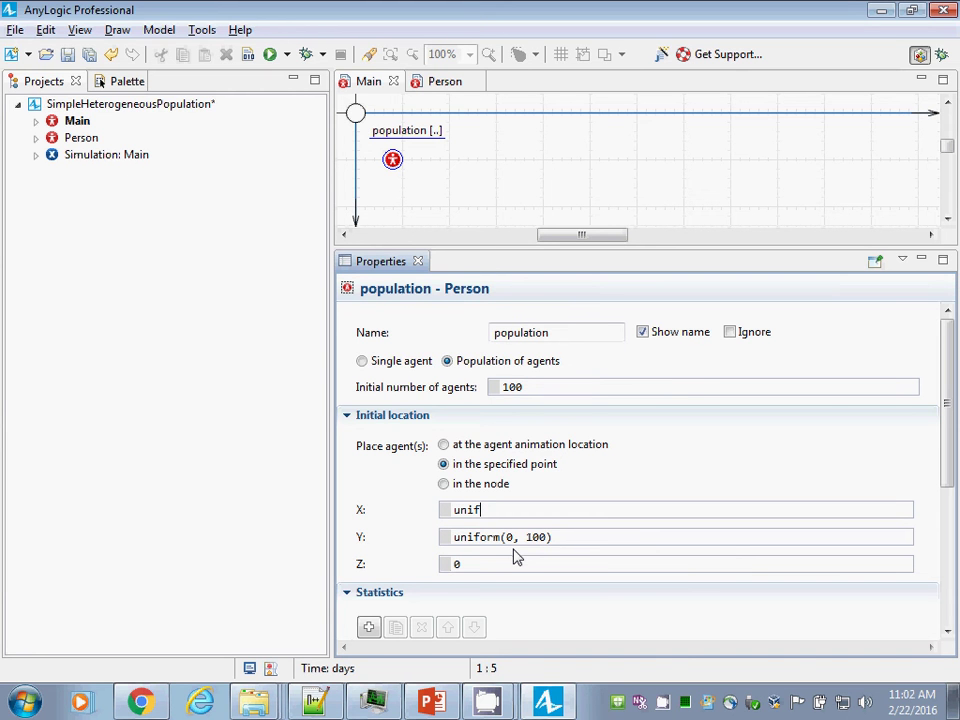
pyautogui.hotkey('ctrl', 'space')
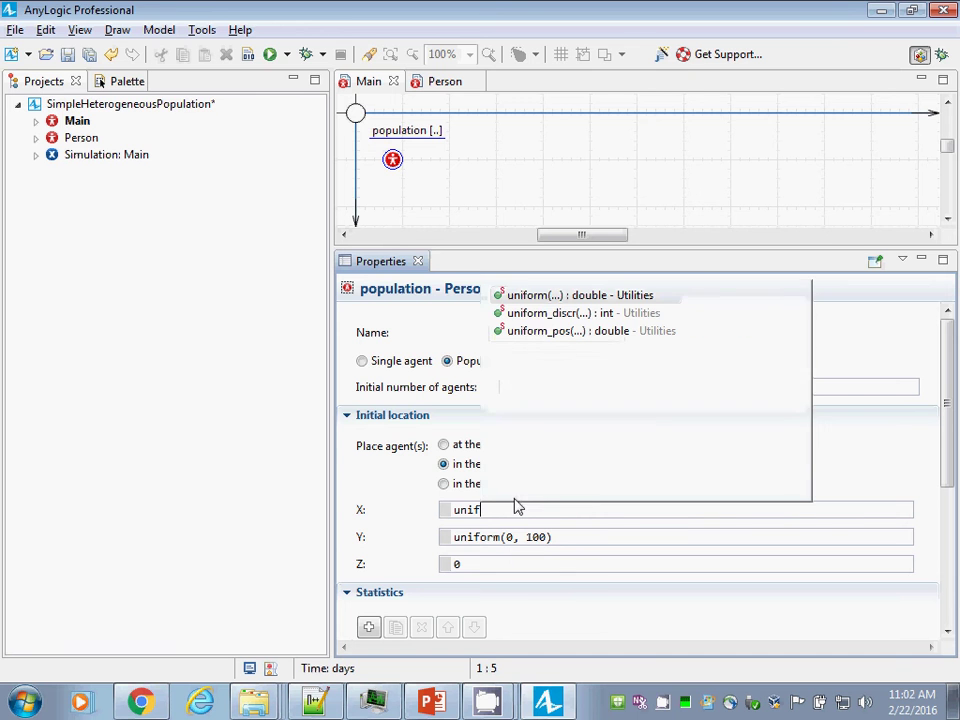
pyautogui.click(581, 300)
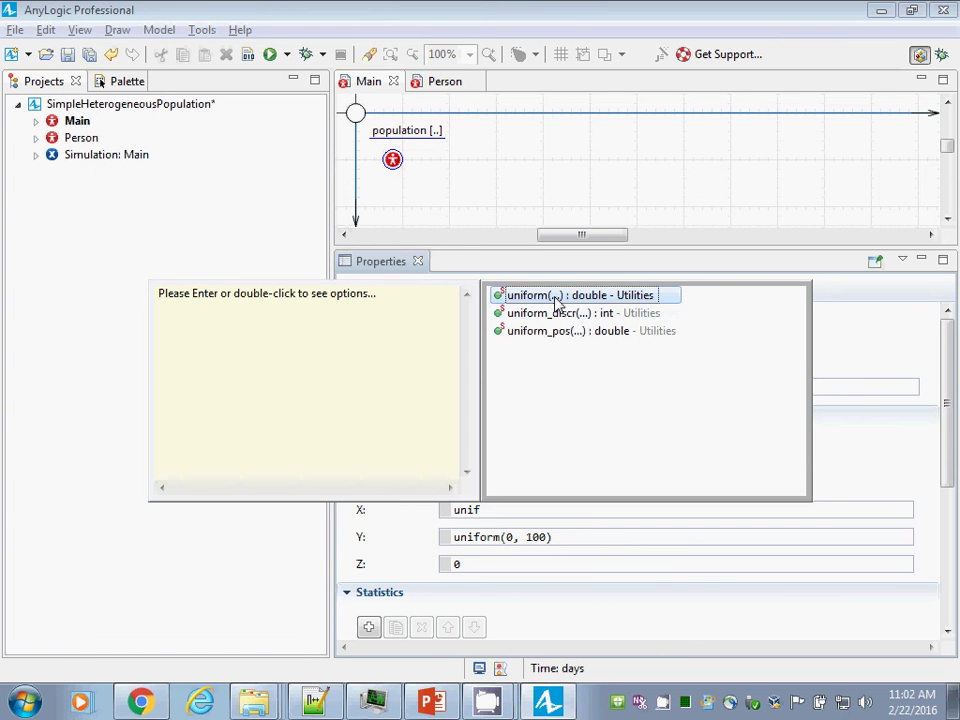
pyautogui.doubleClick(557, 297)
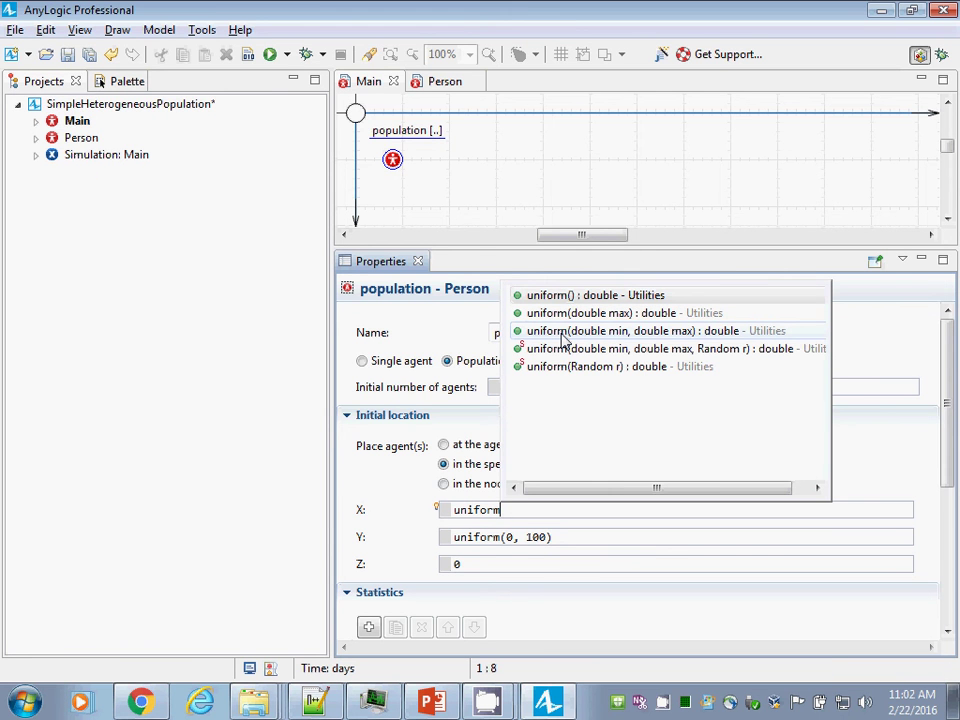
pyautogui.press('Down')
pyautogui.press('Down')
pyautogui.press('Return')
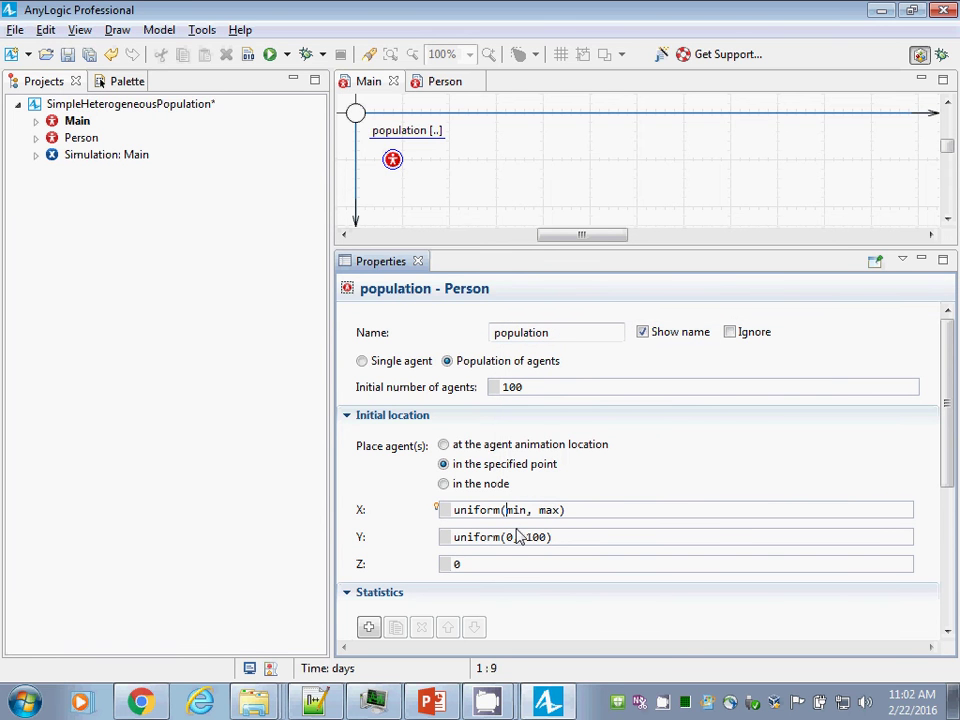
pyautogui.hotkey('ctrl', 'shift', 'Right')
pyautogui.write('0')
pyautogui.press('Tab')
pyautogui.write('100')
# Step: Clear the X coordinate again and enter the function name uniform with the code completion suggestions open
pyautogui.press('End')
pyautogui.hotkey('ctrl', 'shift', 'Left')
pyautogui.hotkey('ctrl', 'shift', 'Left')
pyautogui.hotkey('ctrl', 'shift', 'Left')
pyautogui.hotkey('ctrl', 'shift', 'Left')
pyautogui.hotkey('ctrl', 'shift', 'Left')
pyautogui.hotkey('ctrl', 'shift', 'Left')
pyautogui.press('Delete')
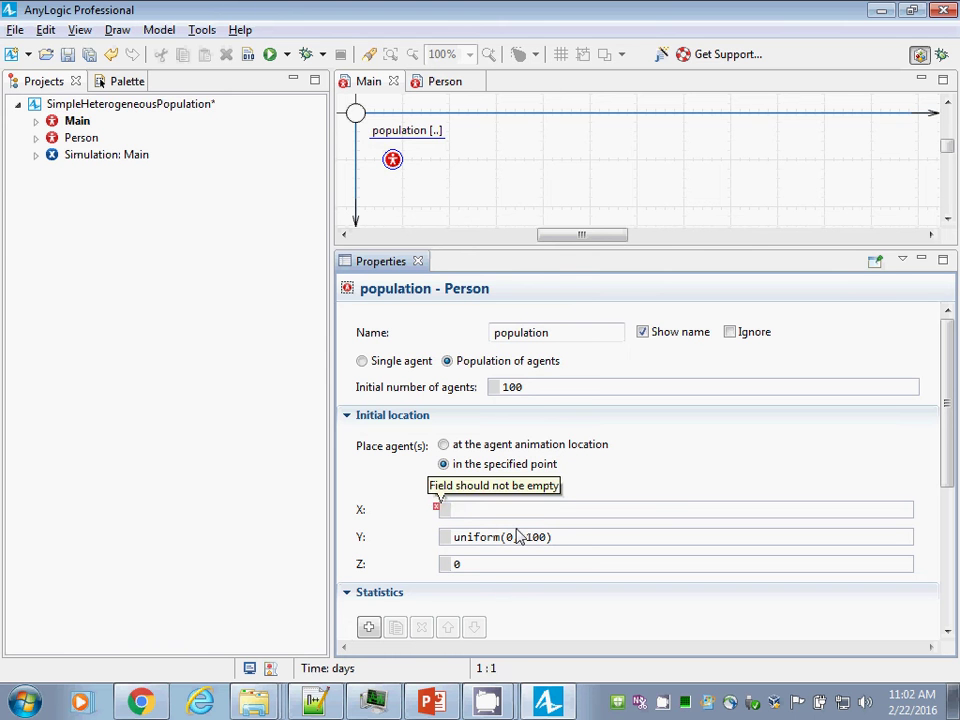
pyautogui.write('unifo')
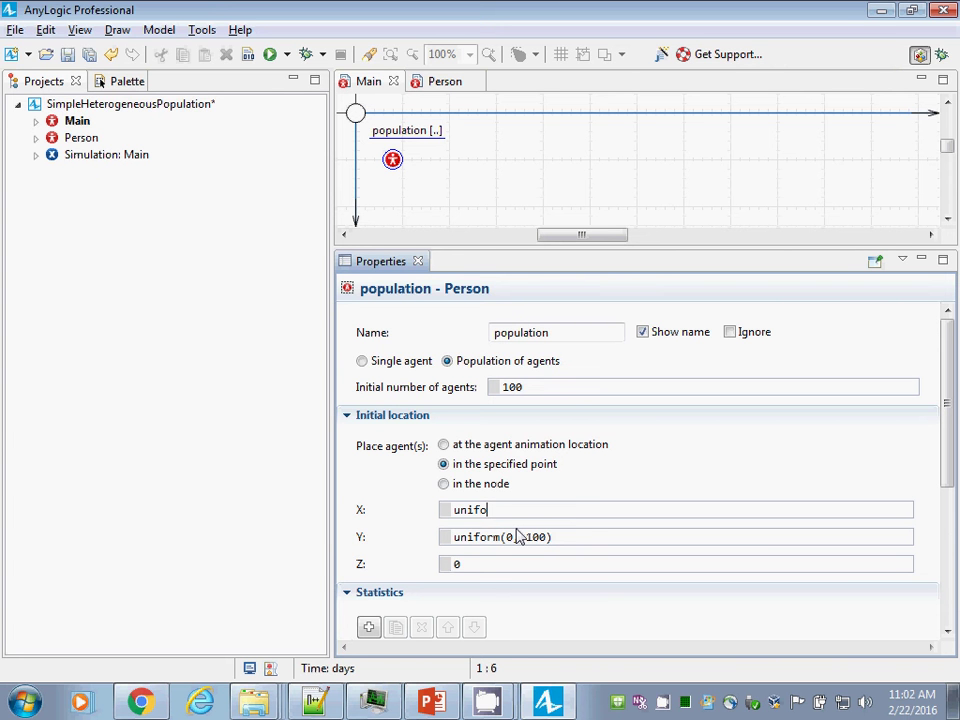
pyautogui.hotkey('ctrl', 'space')
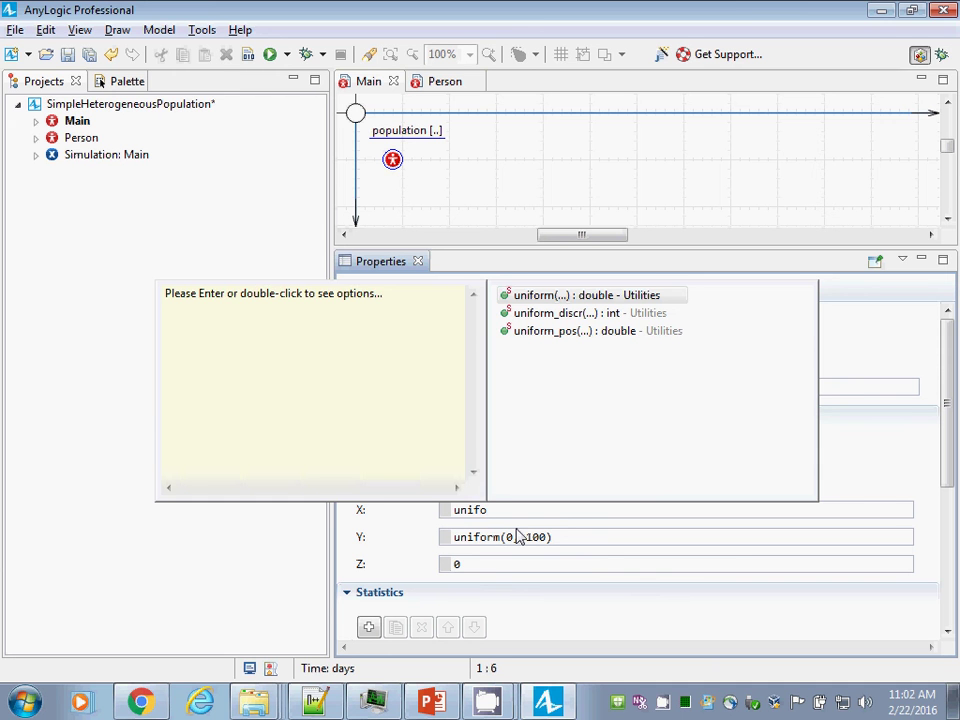
pyautogui.write('rm')
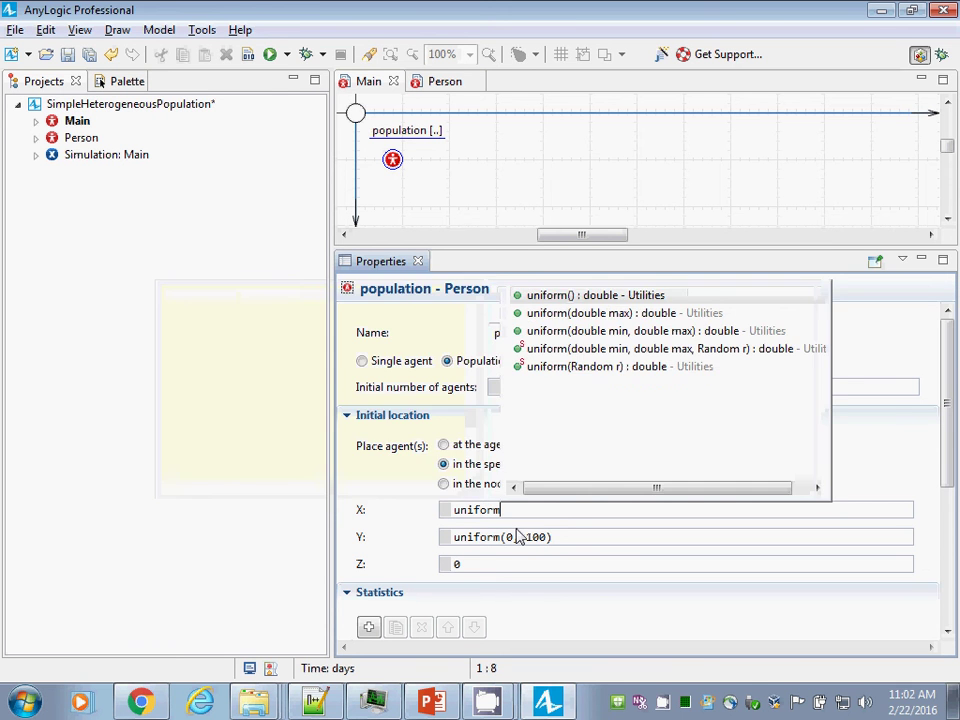
# Step: Check the documentation of the one- and two-argument uniform variants, complete the X expression as uniform(0, 100) and save the model
pyautogui.press('Down')
pyautogui.press('Down')
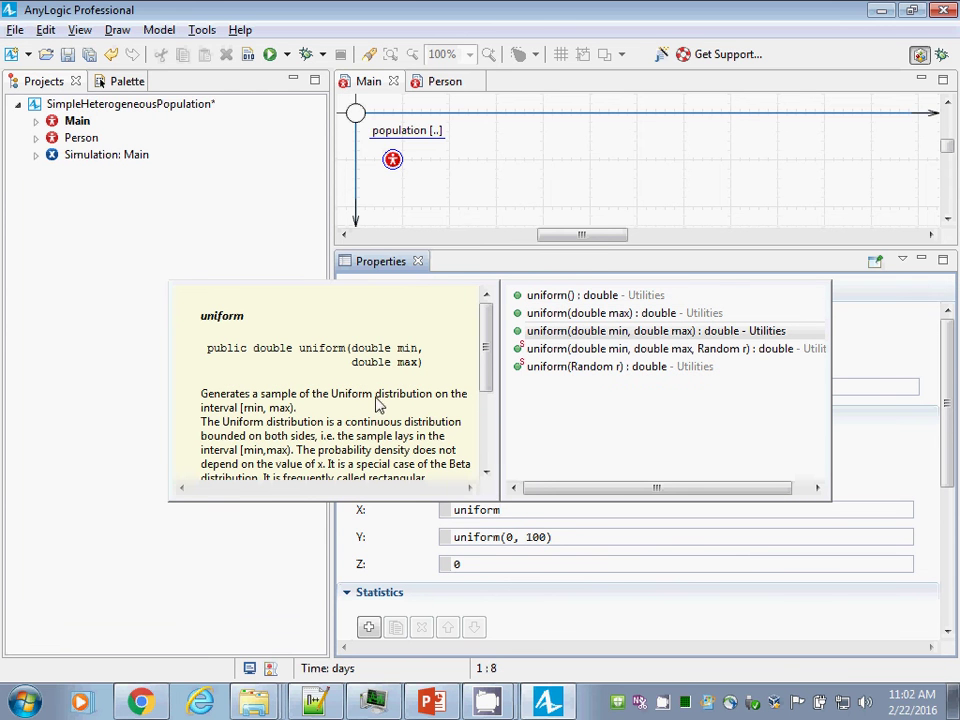
pyautogui.click(575, 314)
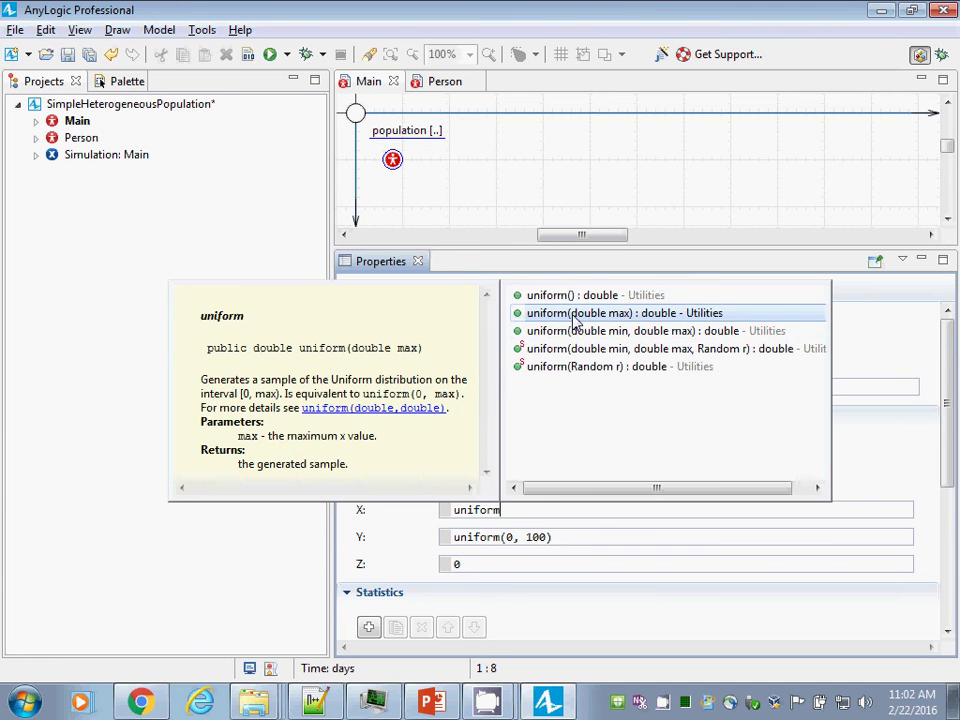
pyautogui.click(578, 330)
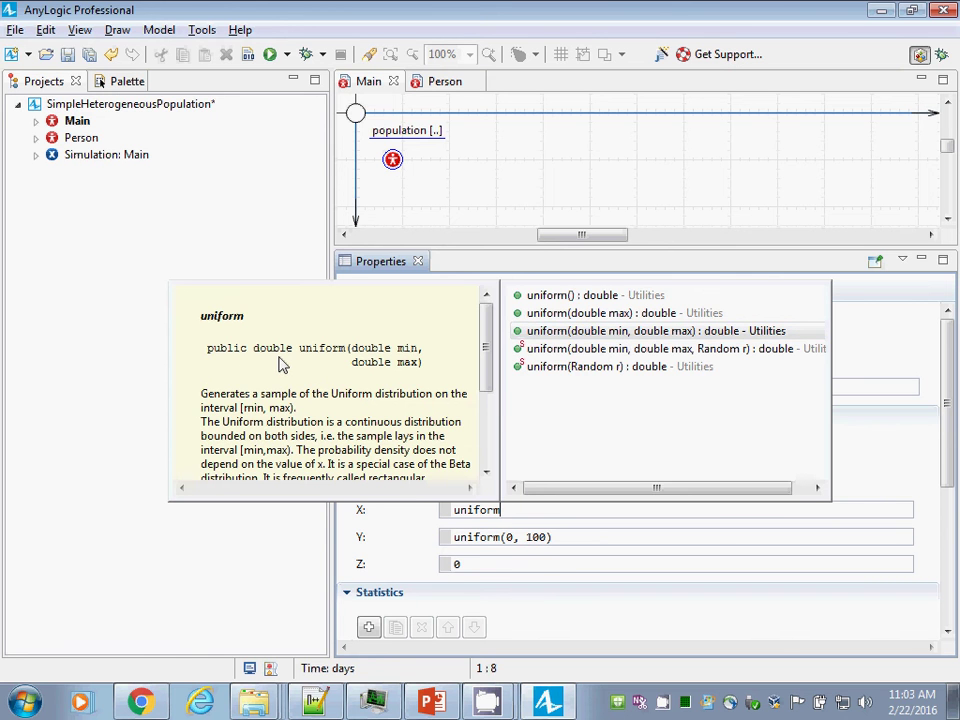
pyautogui.press('Escape')
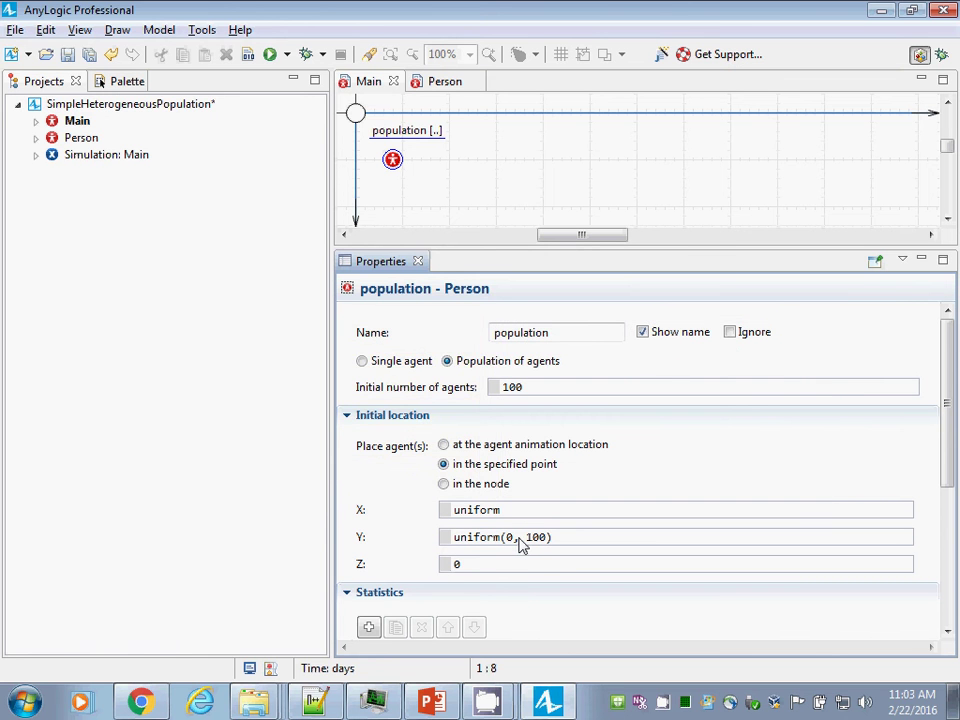
pyautogui.write('(0, 100)')
pyautogui.hotkey('ctrl', 's')
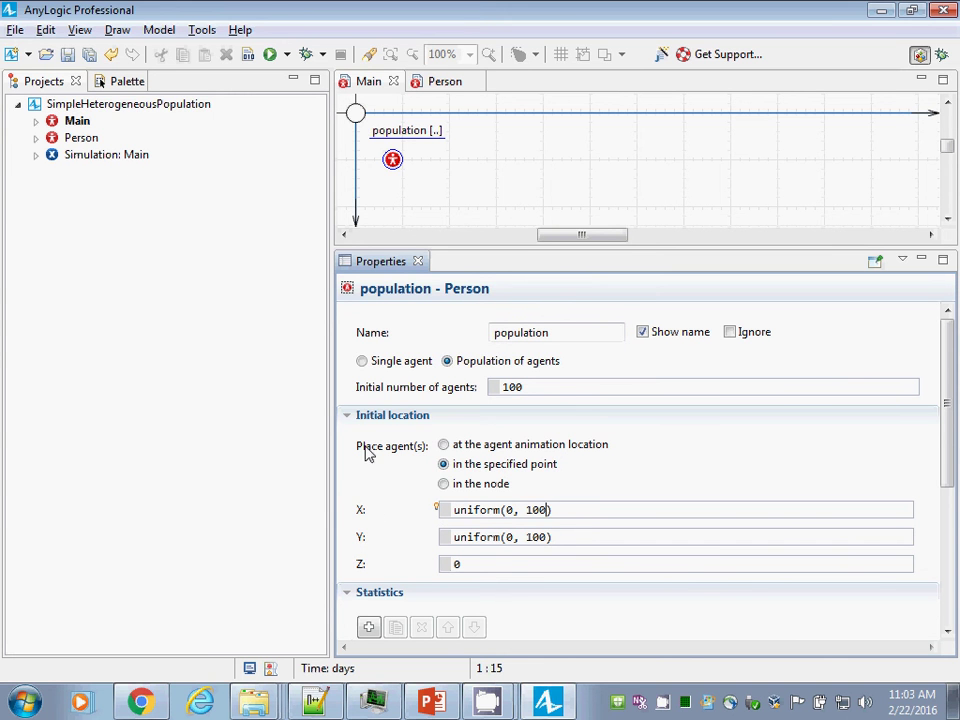
# Step: Run the Simulation experiment to view how the agents are distributed, and close the simulation window
pyautogui.click(87, 157)
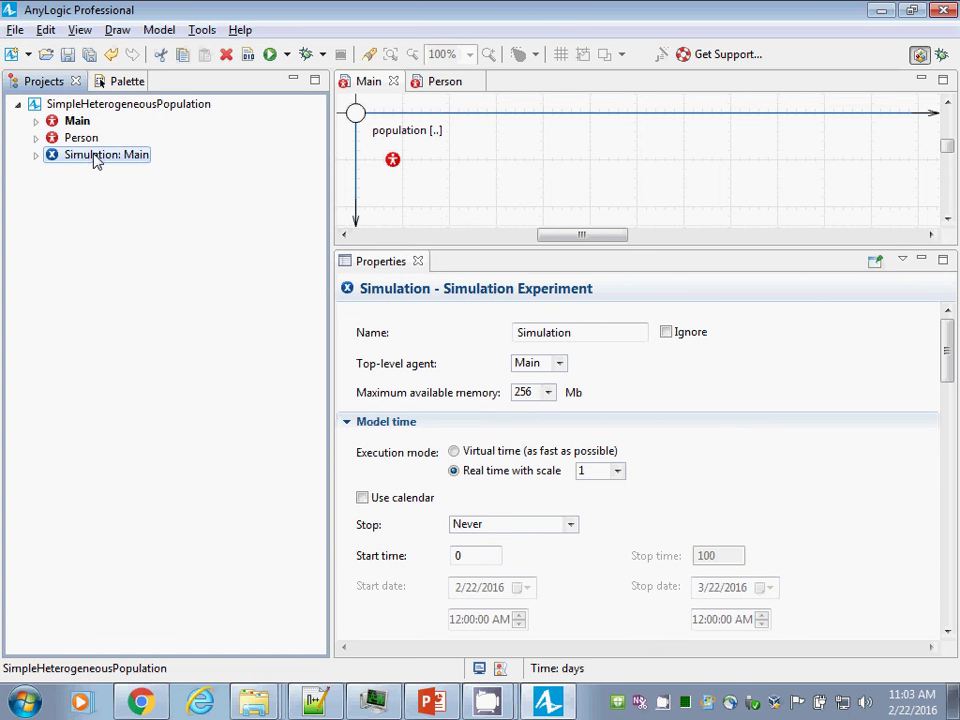
pyautogui.rightClick(95, 160)
pyautogui.click(107, 381)
pyautogui.click(120, 153)
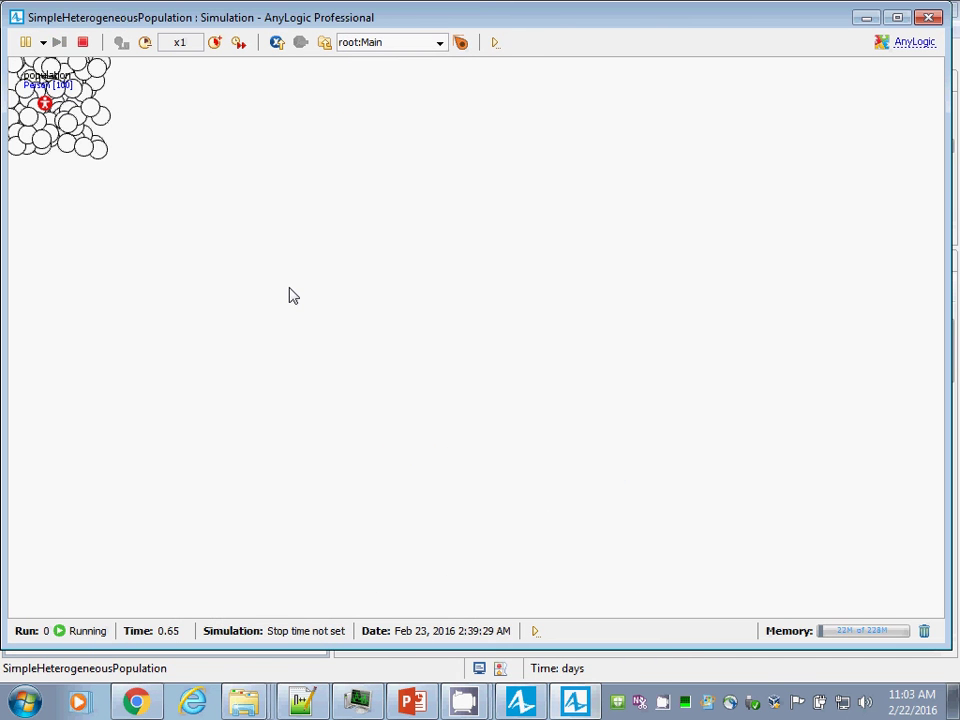
pyautogui.click(928, 19)
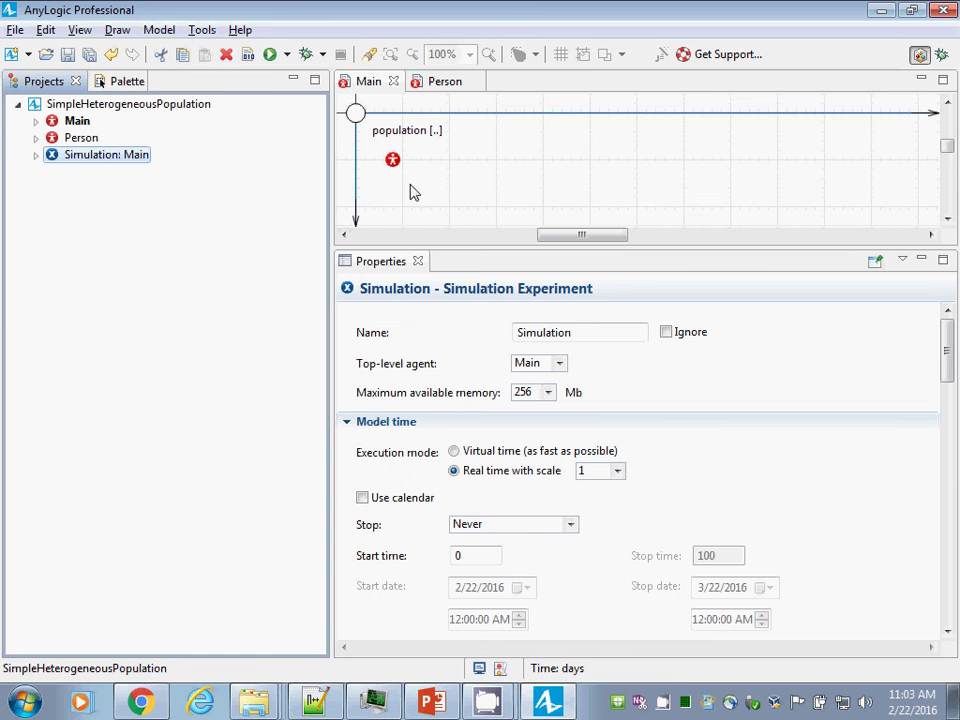
# Step: Change both the X and Y coordinates of the population's initial location to uniform(0, 500) and save the model
pyautogui.click(393, 161)
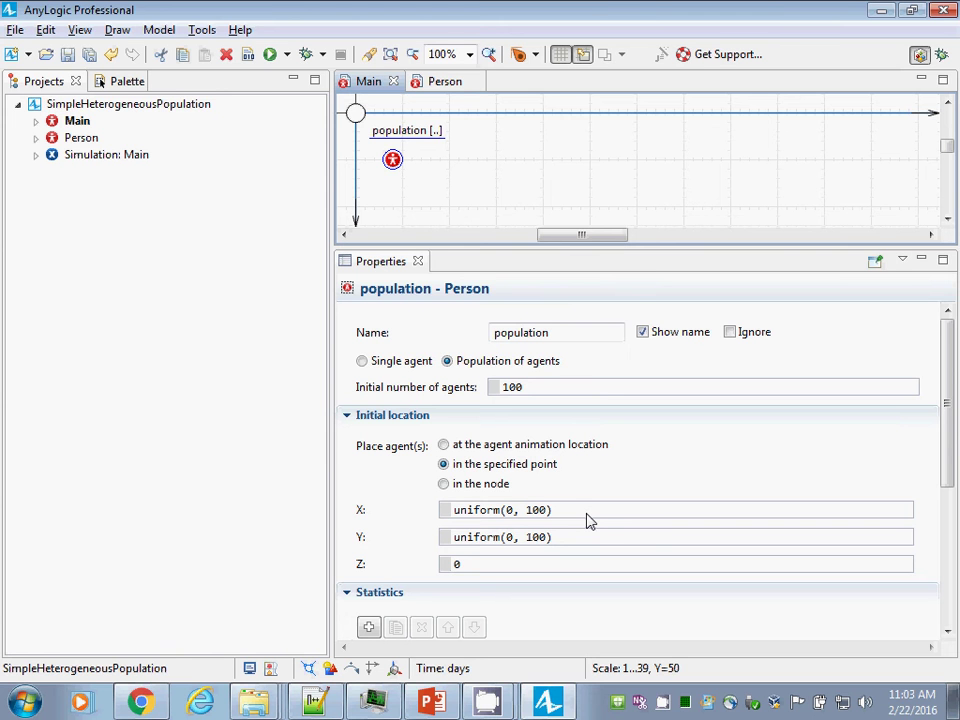
pyautogui.click(588, 514)
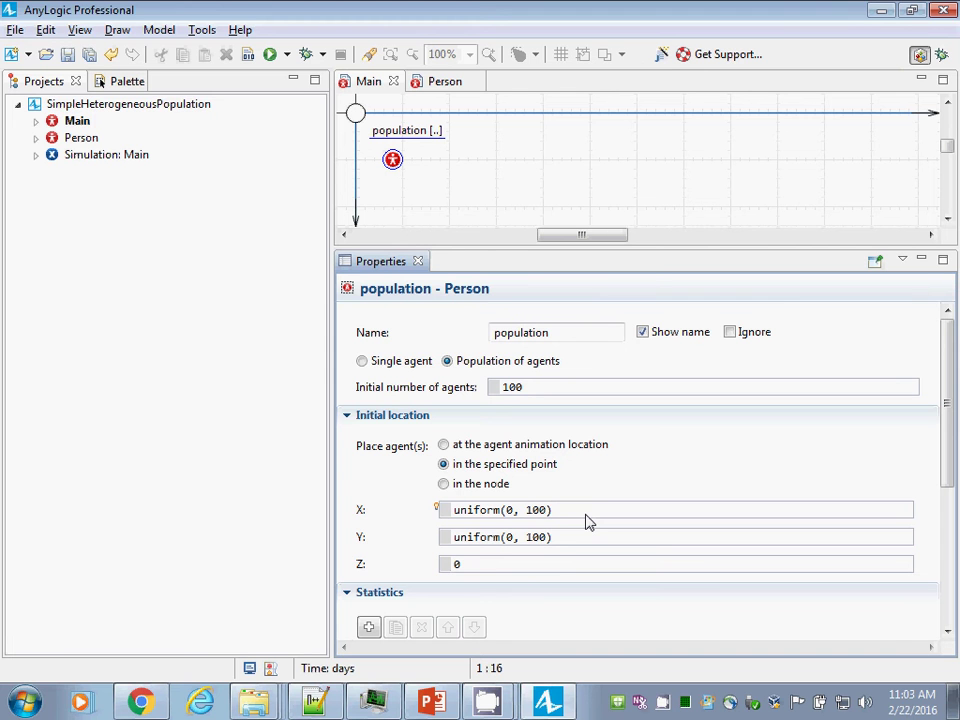
pyautogui.press('Left')
pyautogui.press('Left')
pyautogui.press('Left')
pyautogui.press('Left')
pyautogui.hotkey('shift', 'Right')
pyautogui.write('5')
pyautogui.moveTo(523, 537); pyautogui.dragTo(531, 537)
pyautogui.write('5')
pyautogui.hotkey('ctrl', 's')
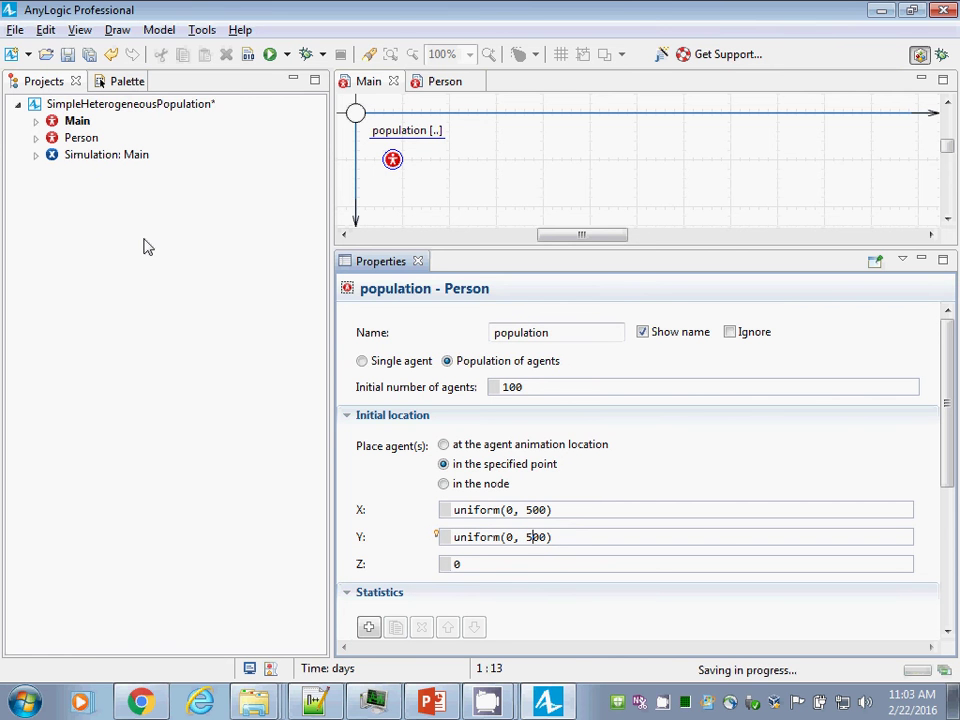
# Step: Run the Simulation experiment and start the model to view the population's random distribution
pyautogui.rightClick(89, 160)
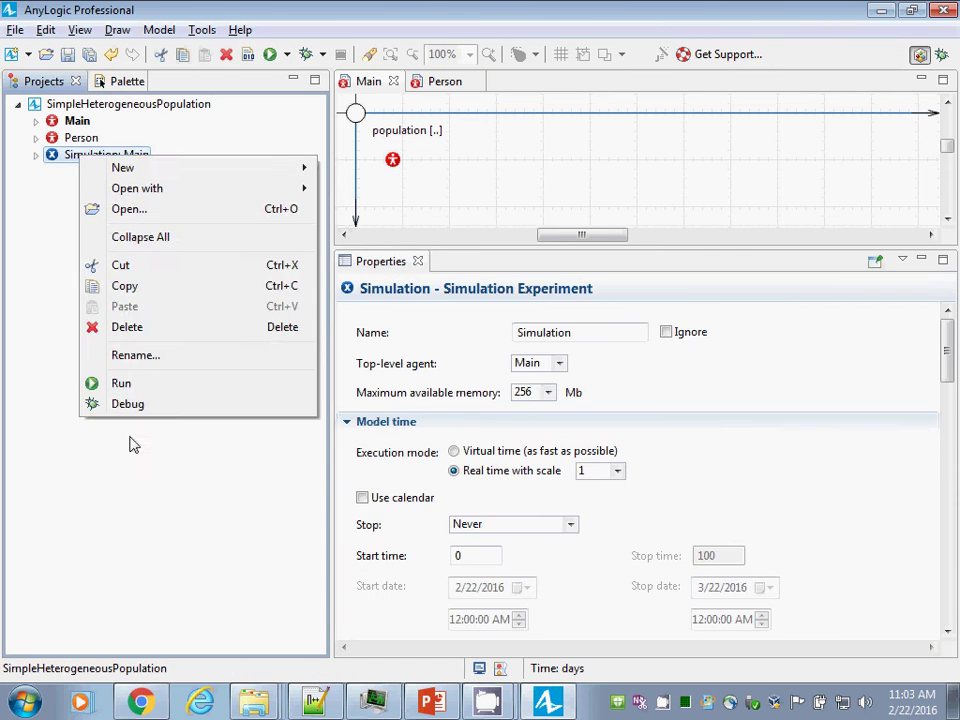
pyautogui.click(150, 385)
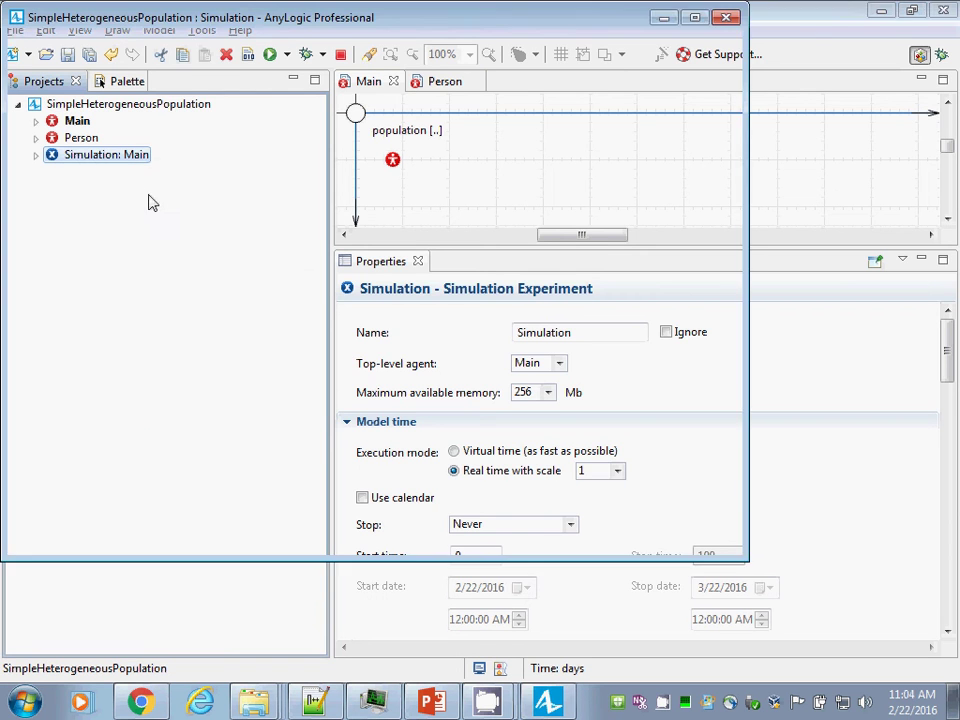
pyautogui.click(92, 147)
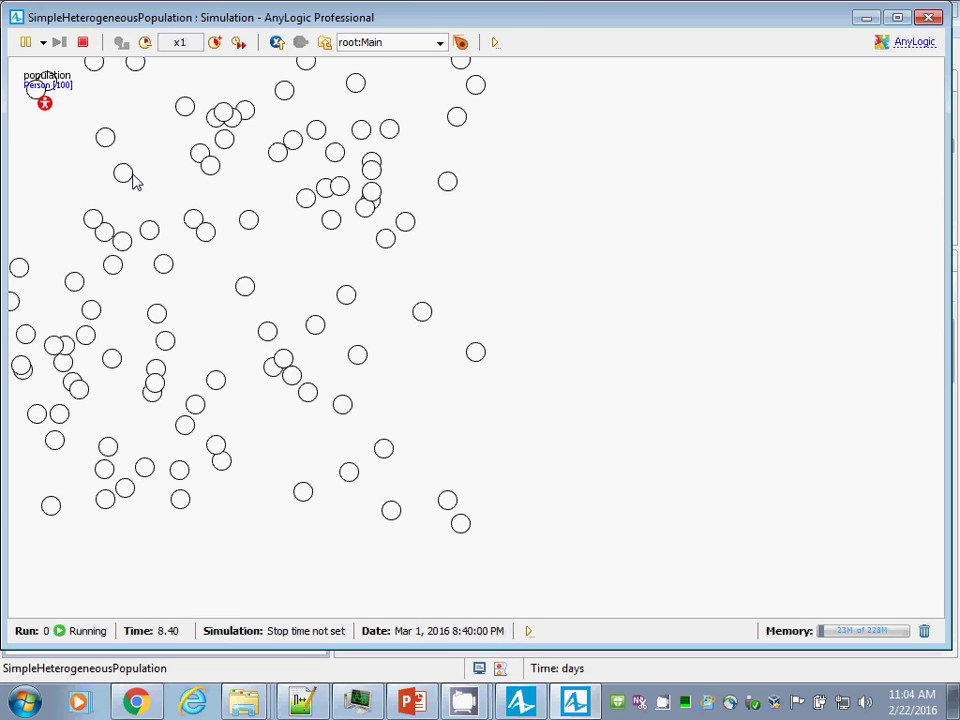
# Step: View individual agents of the population starting from population[0], return to the root Main view and close the simulation window
pyautogui.click(369, 41)
pyautogui.click(368, 76)
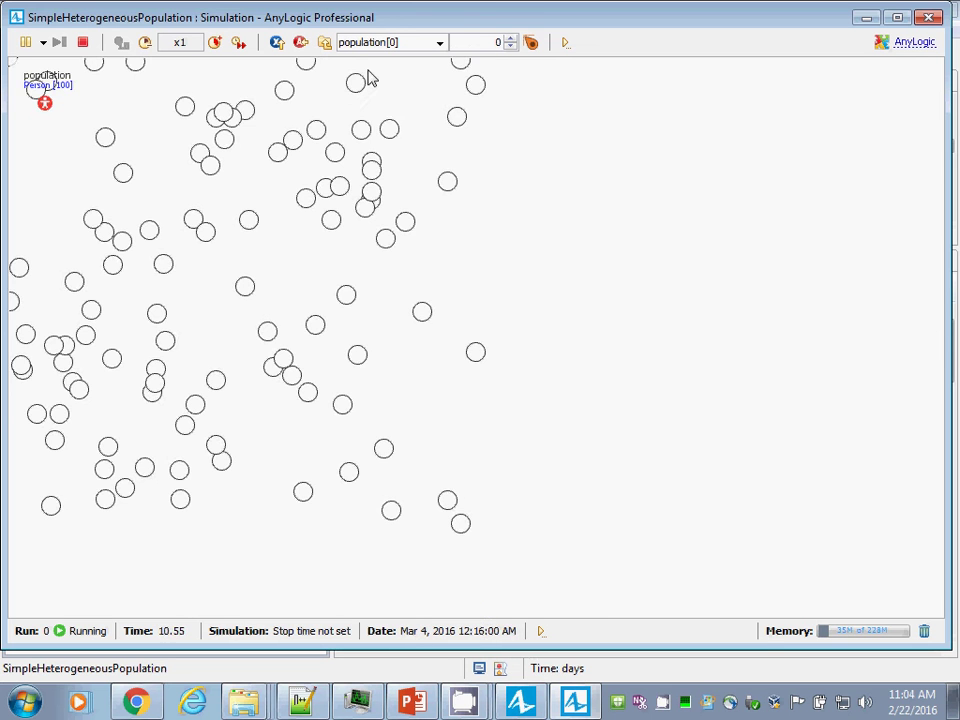
pyautogui.click(510, 38)
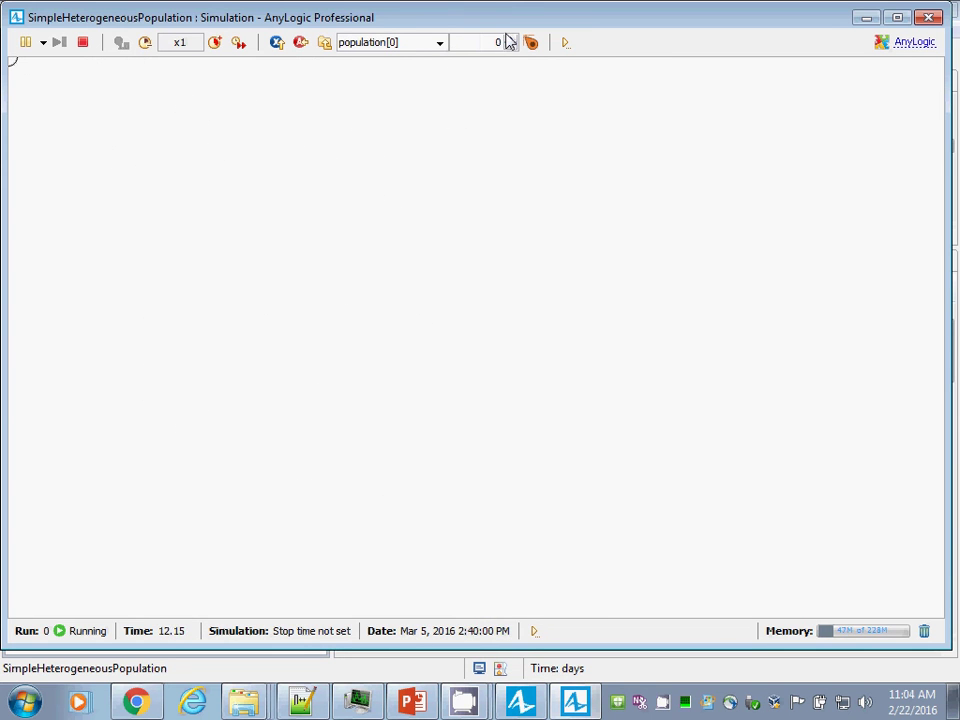
pyautogui.click(510, 38)
pyautogui.click(324, 42)
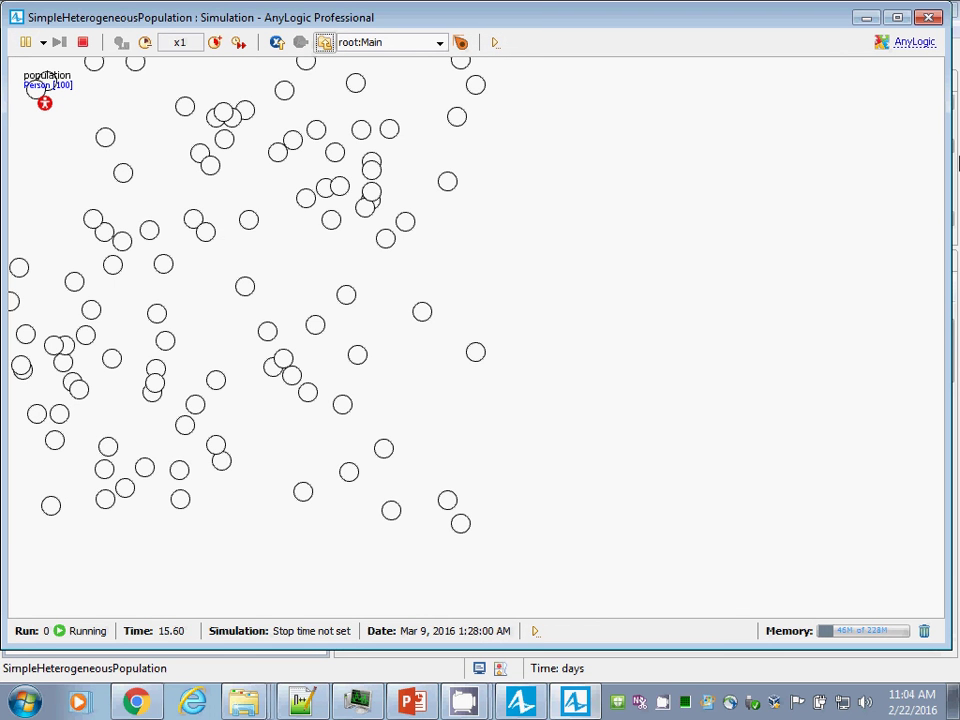
pyautogui.click(929, 17)
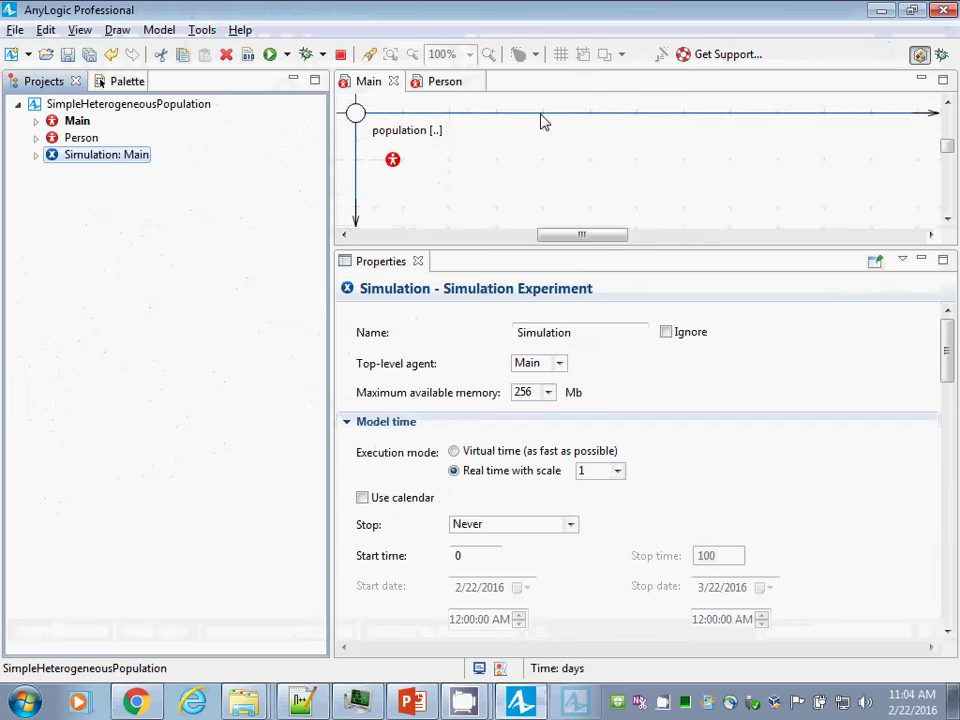
# Step: Set the initial number of agents of the population on Main to 1000, save the model and start the Simulation experiment
pyautogui.click(74, 122)
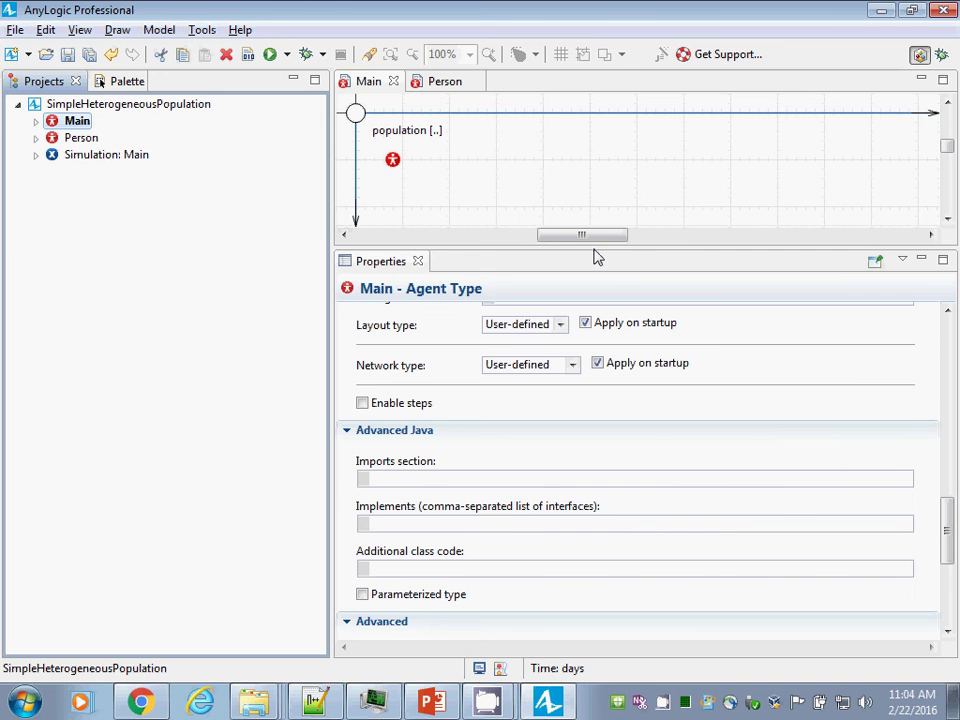
pyautogui.moveTo(951, 149); pyautogui.dragTo(951, 145)
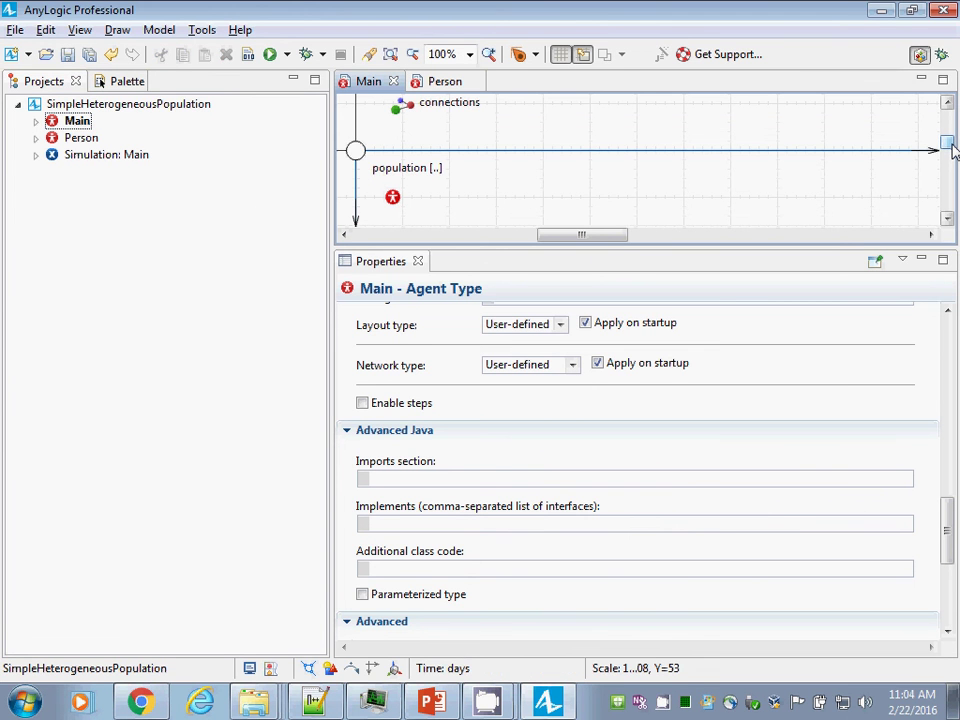
pyautogui.click(394, 199)
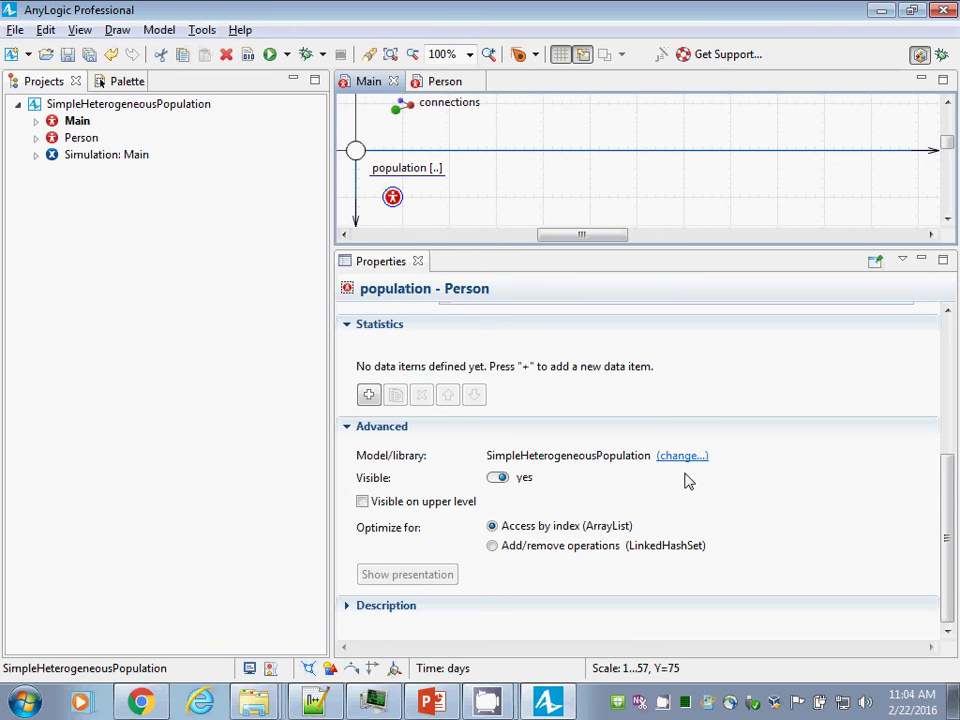
pyautogui.moveTo(953, 497); pyautogui.dragTo(936, 343)
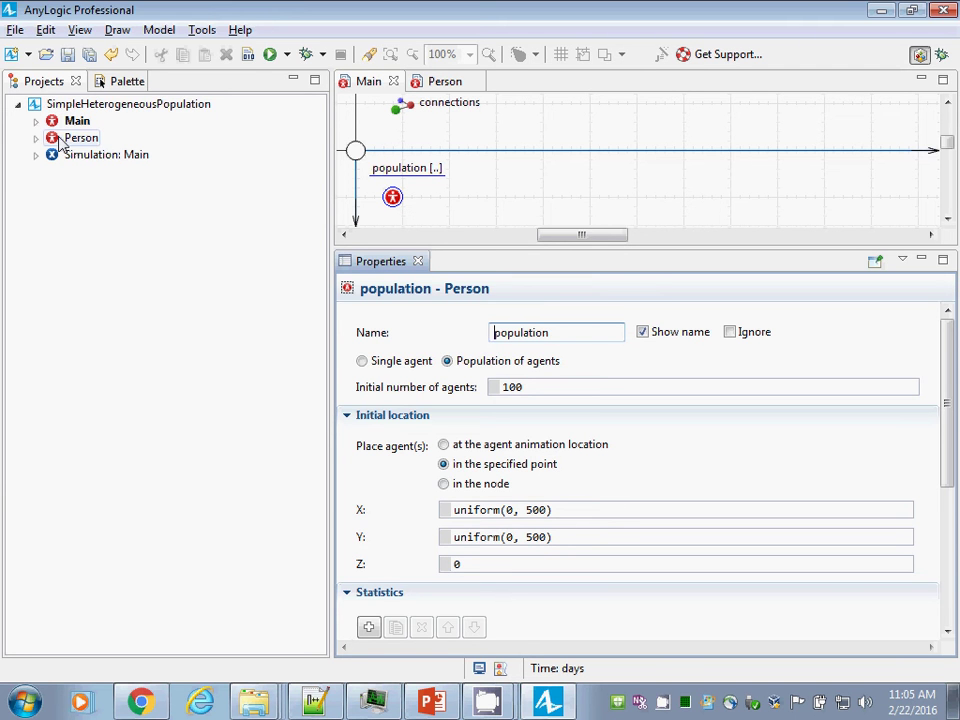
pyautogui.click(526, 514)
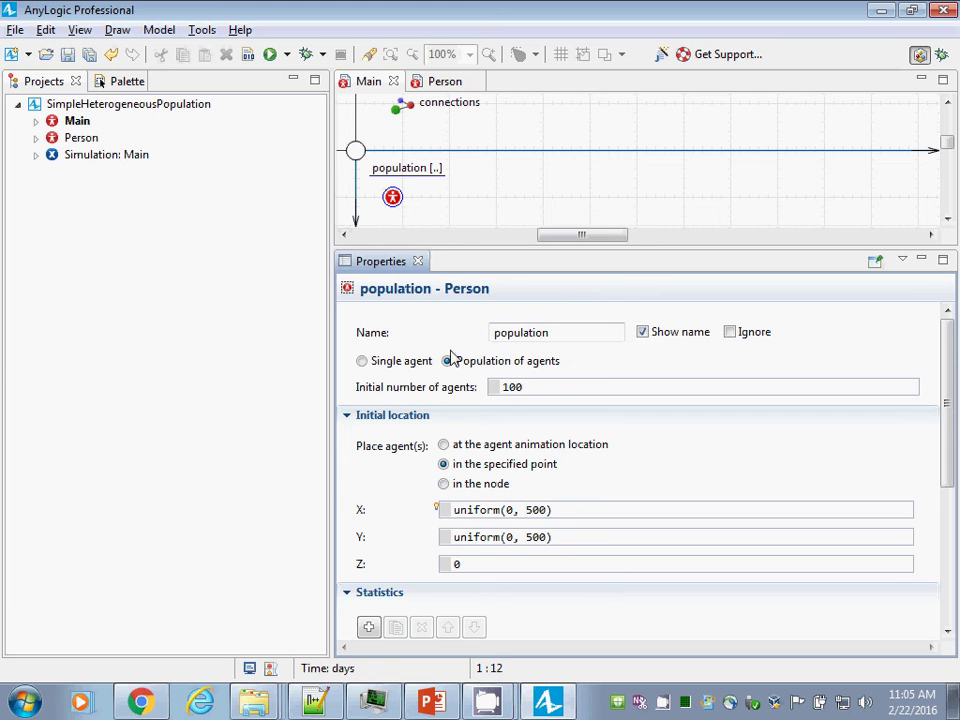
pyautogui.click(525, 389)
pyautogui.write('0')
pyautogui.hotkey('ctrl', 's')
pyautogui.rightClick(86, 156)
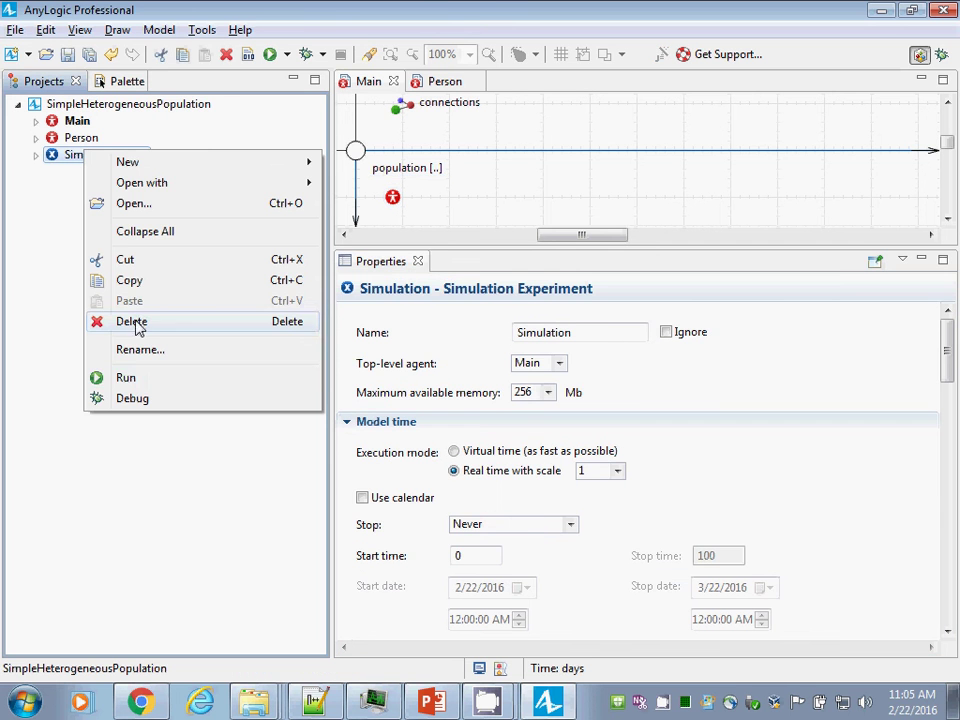
pyautogui.click(150, 384)
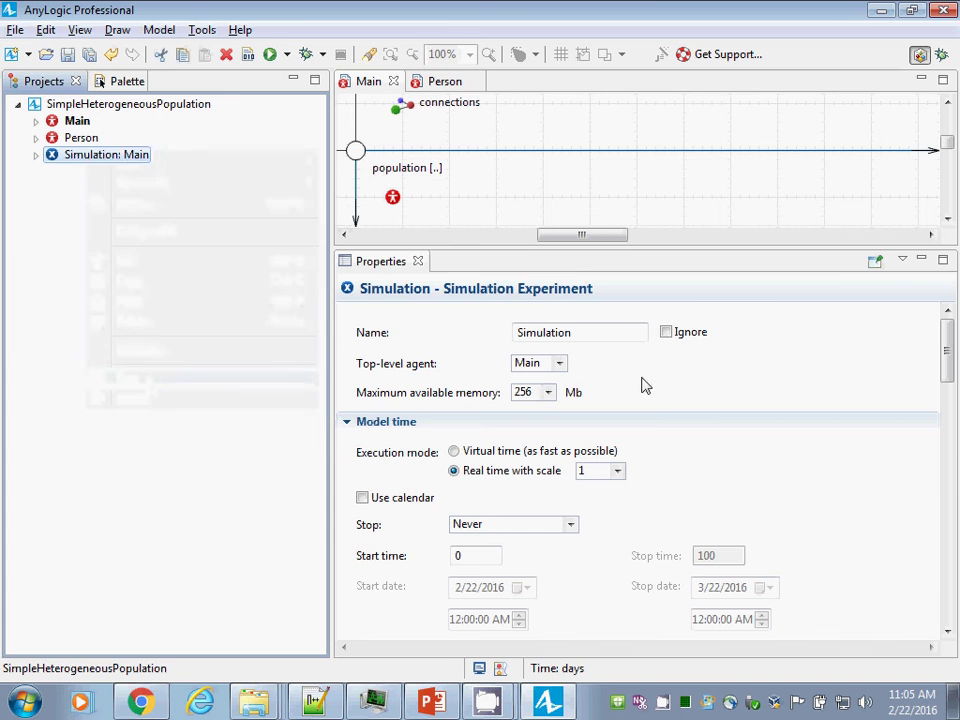
# Step: Check the initial number of agents in the population's properties on Main and save the model again
pyautogui.click(36, 121)
pyautogui.click(74, 122)
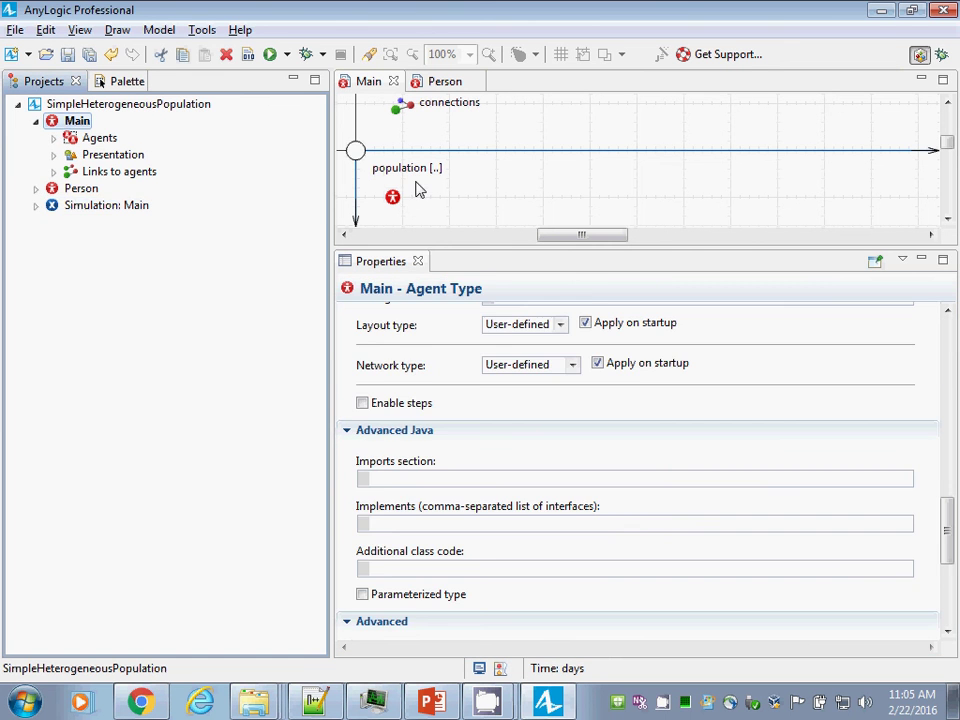
pyautogui.click(394, 198)
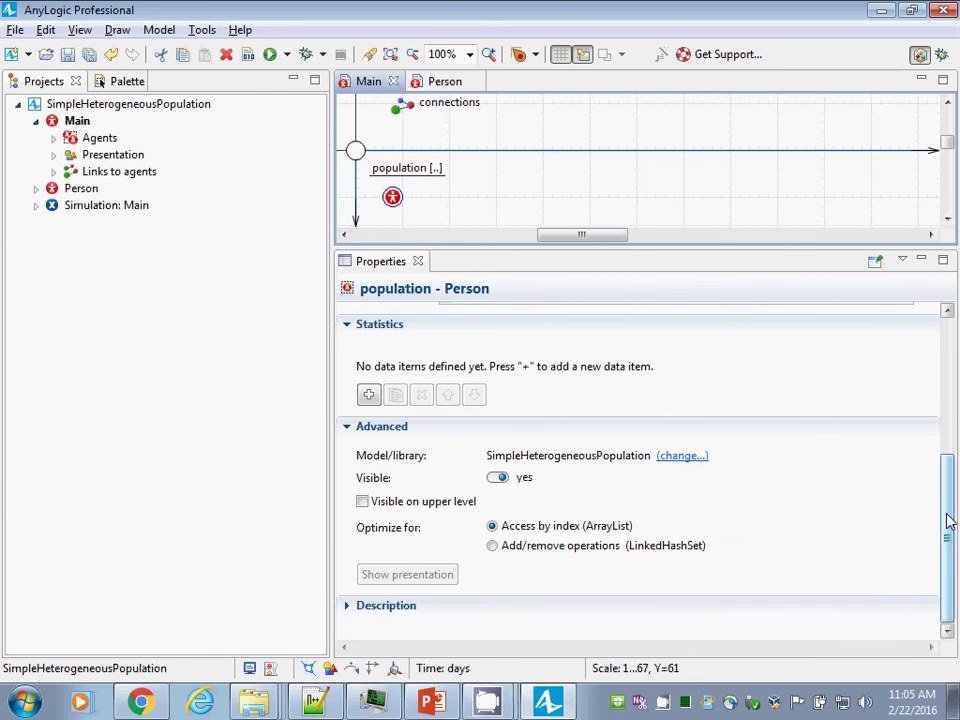
pyautogui.moveTo(950, 520); pyautogui.dragTo(951, 360)
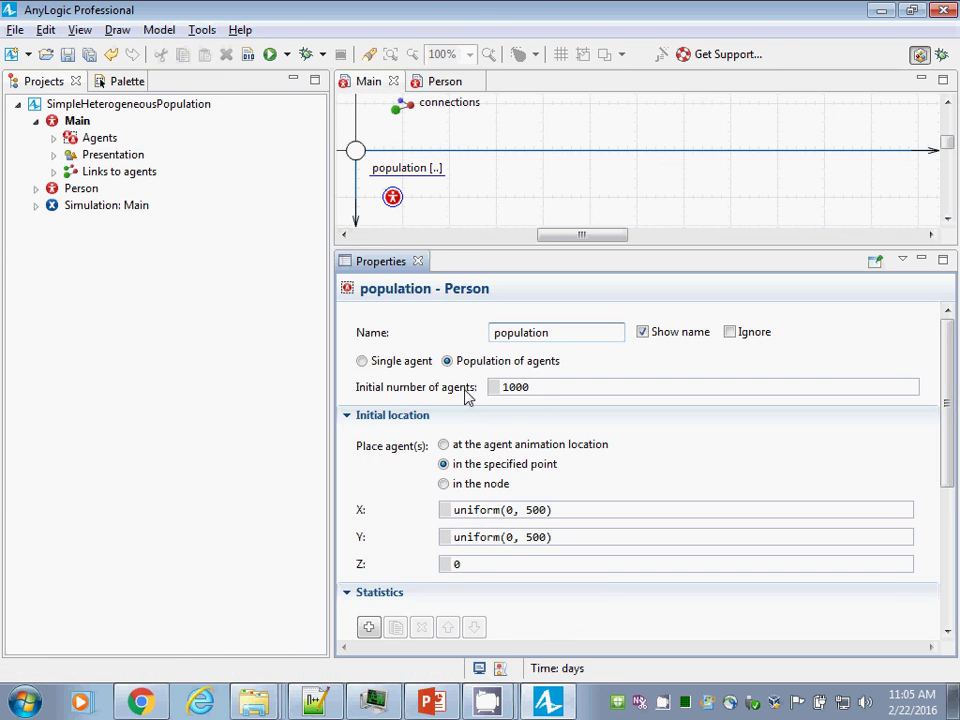
pyautogui.click(567, 393)
pyautogui.hotkey('ctrl', 's')
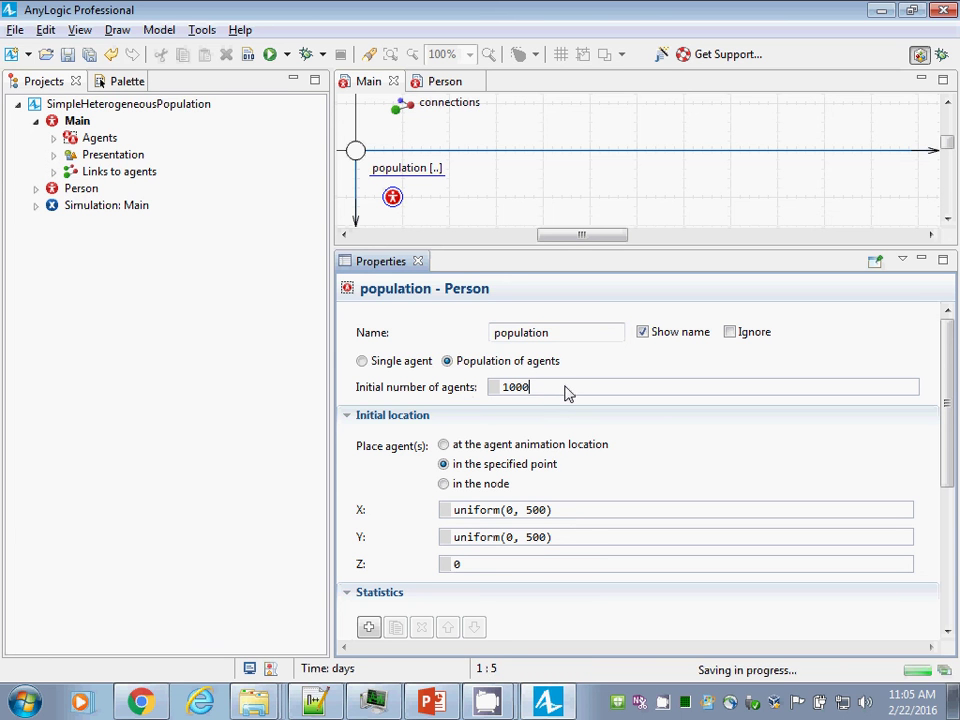
pyautogui.click(392, 200)
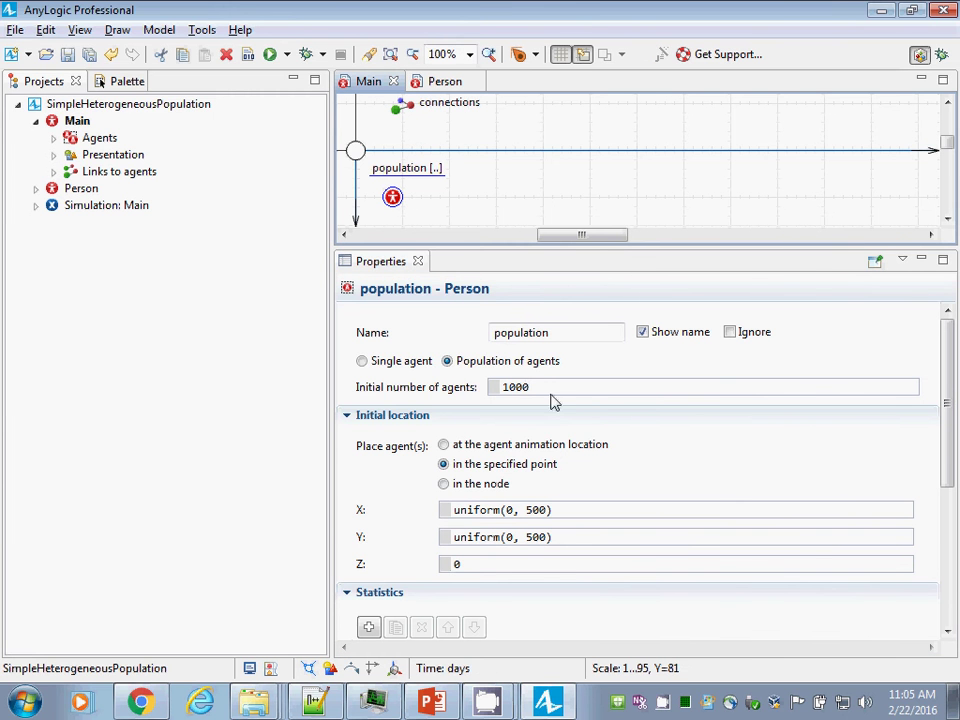
# Step: Save the model, run the Simulation experiment to view the enlarged population, and close the simulation window
pyautogui.click(110, 206)
pyautogui.hotkey('ctrl', 's')
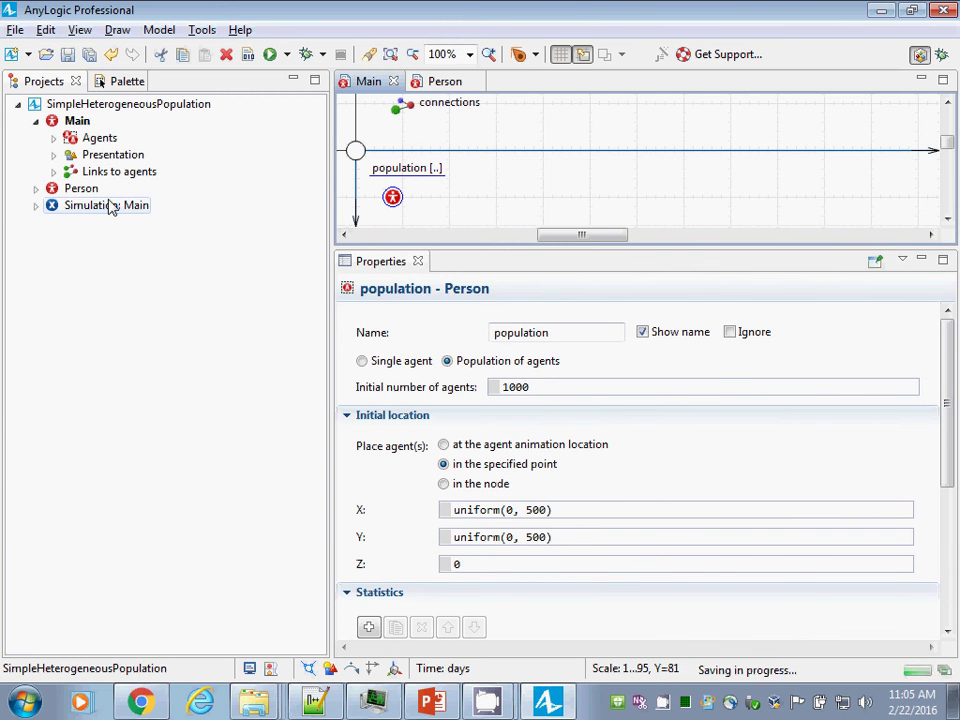
pyautogui.rightClick(110, 206)
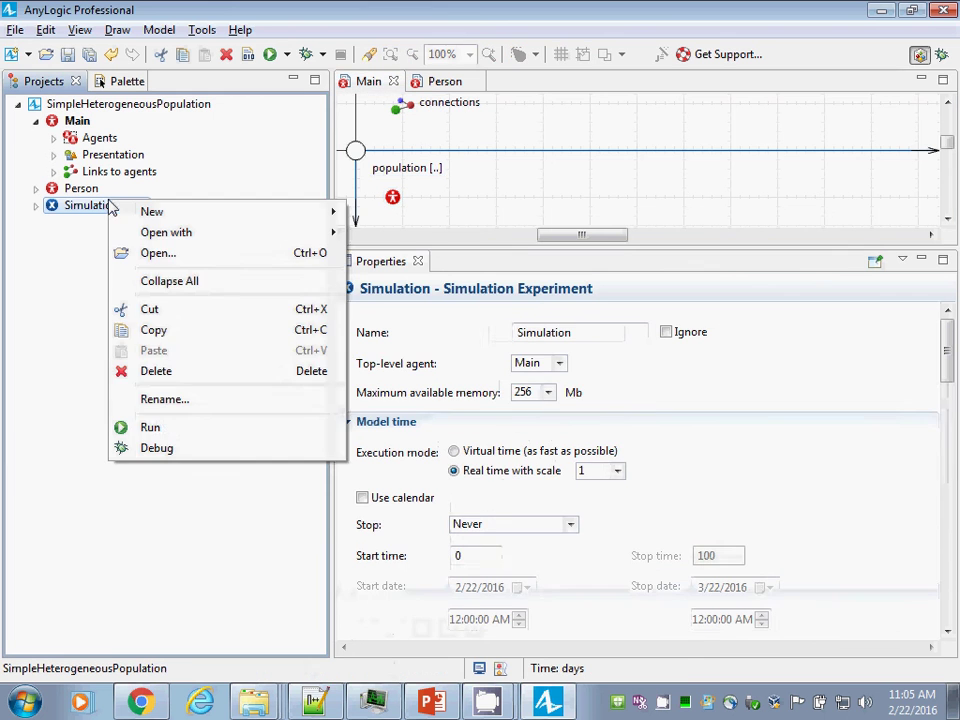
pyautogui.click(159, 428)
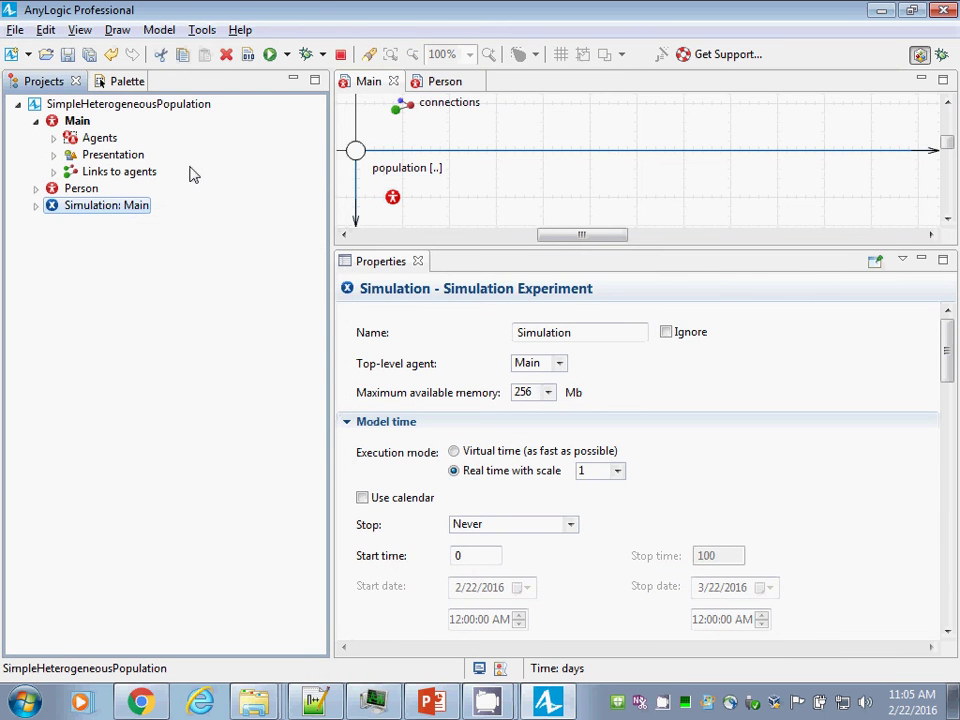
pyautogui.click(133, 153)
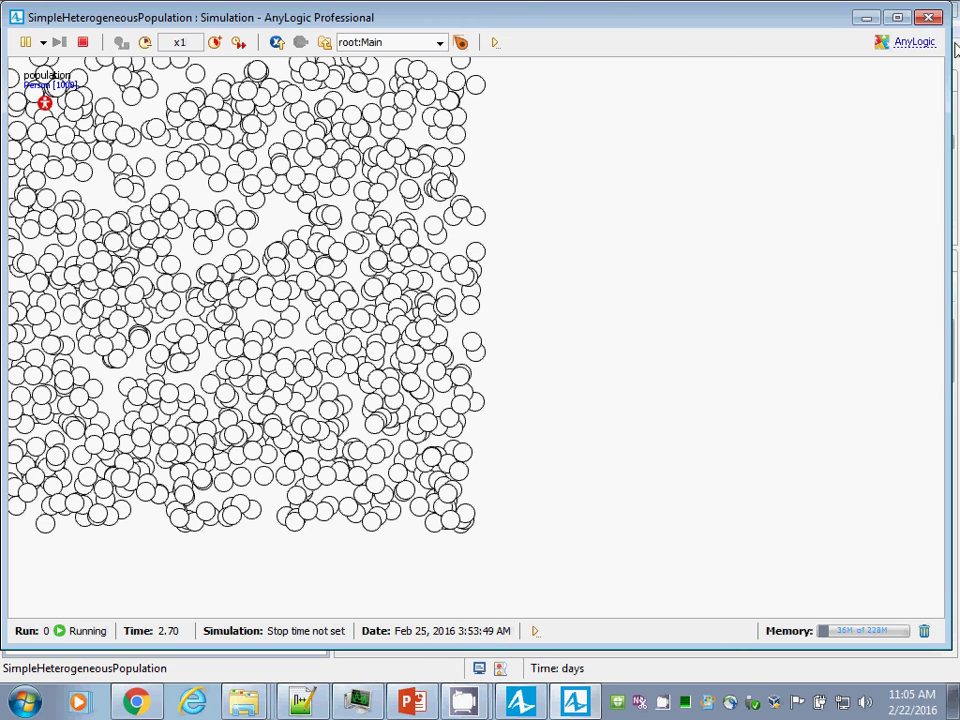
pyautogui.click(929, 17)
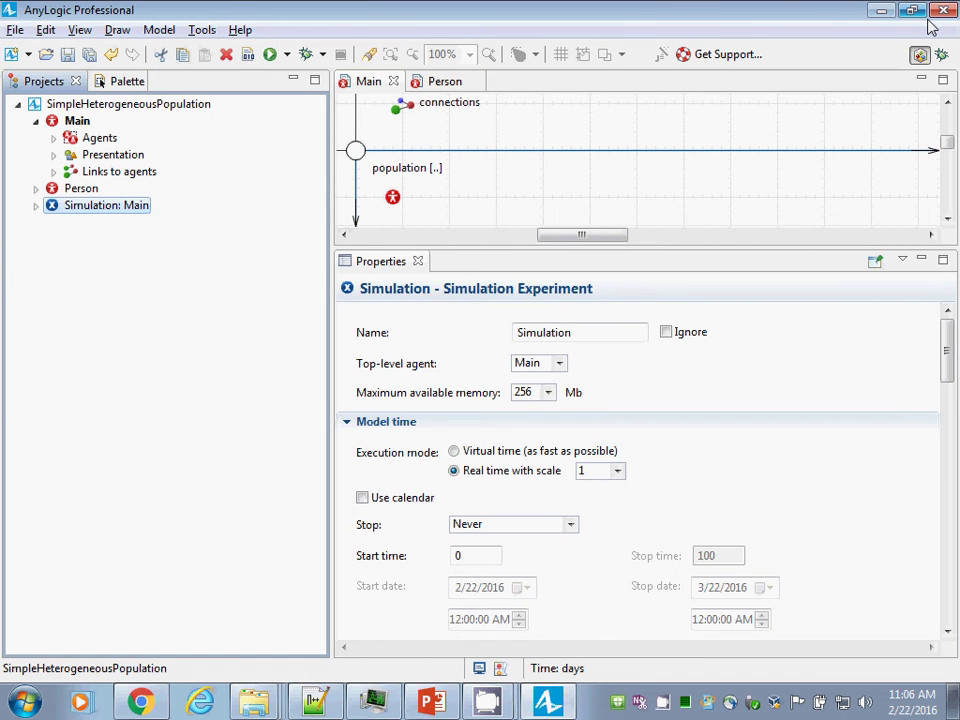
# Step: Enlarge the Main canvas area and add an agent parameter named populationSize beside the population
pyautogui.click(392, 197)
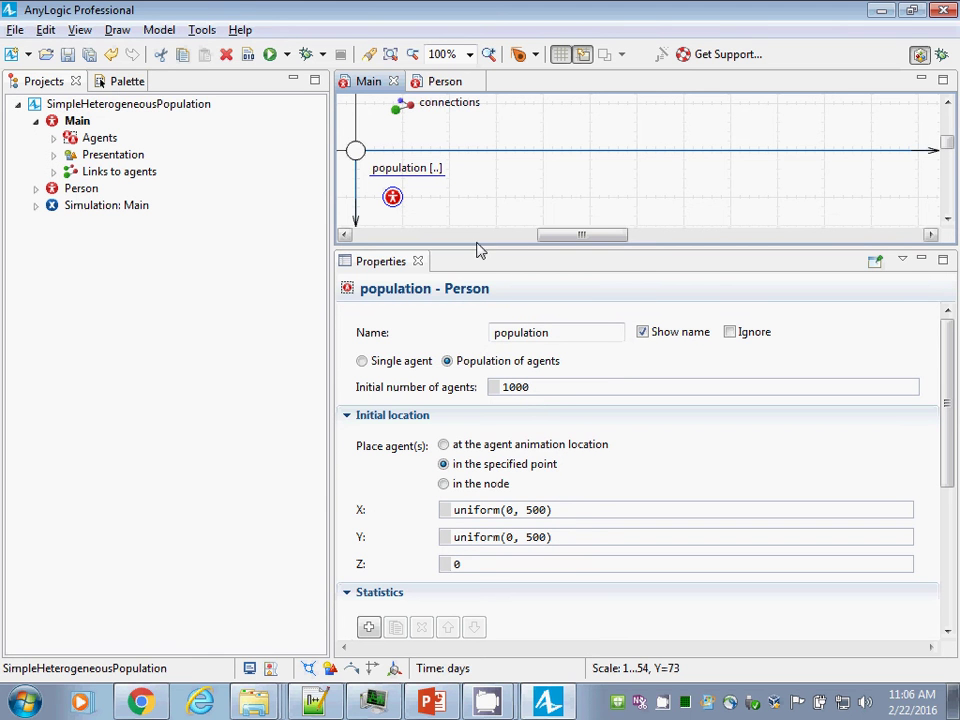
pyautogui.moveTo(478, 251); pyautogui.dragTo(478, 336)
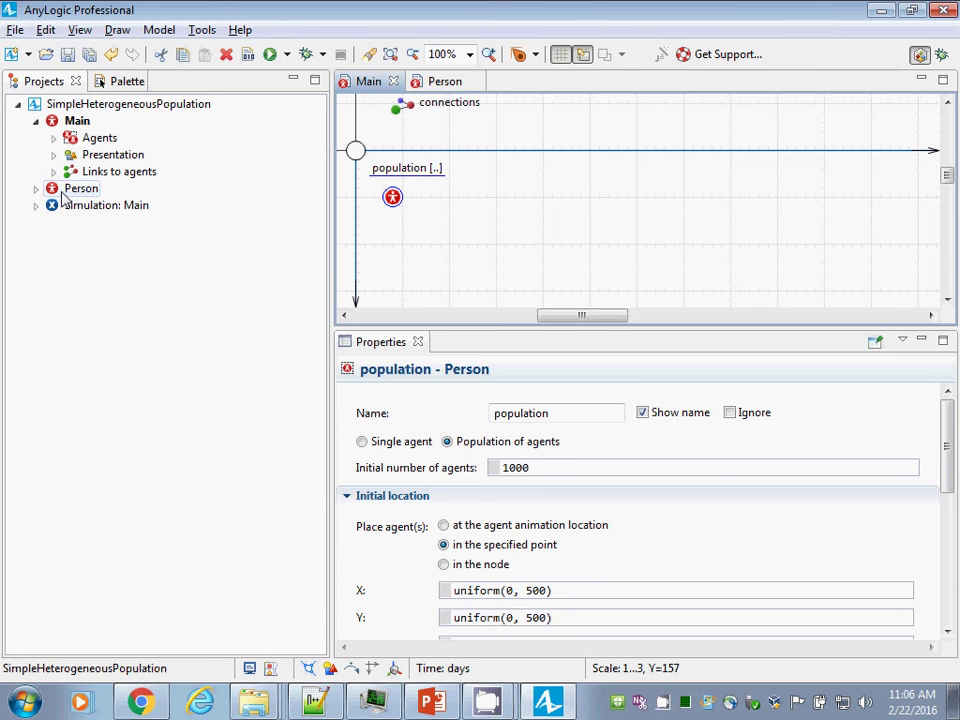
pyautogui.click(115, 82)
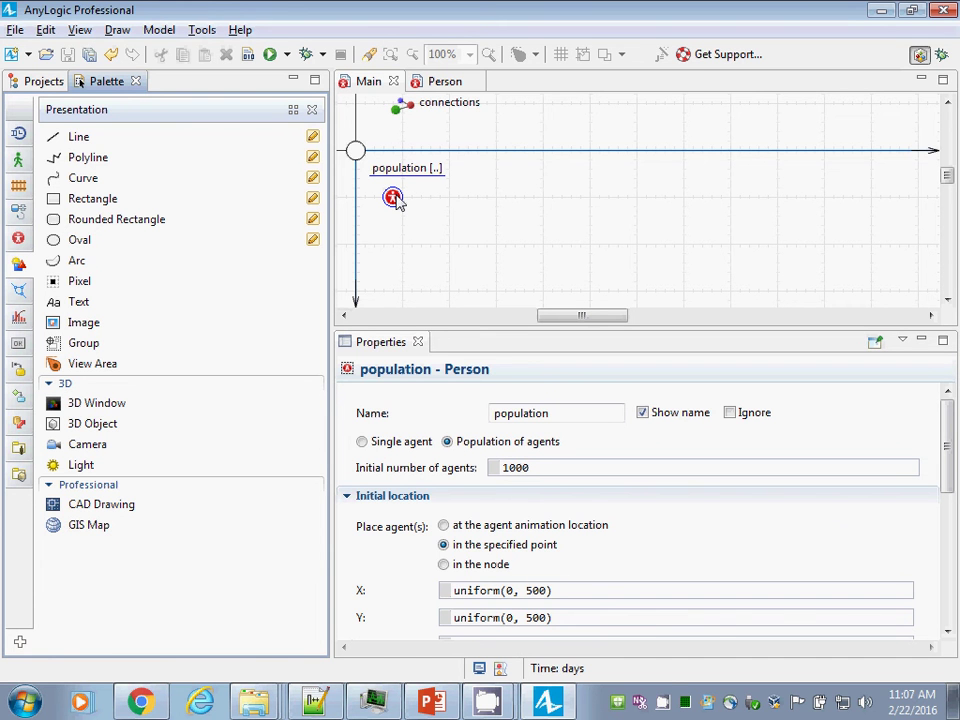
pyautogui.click(394, 198)
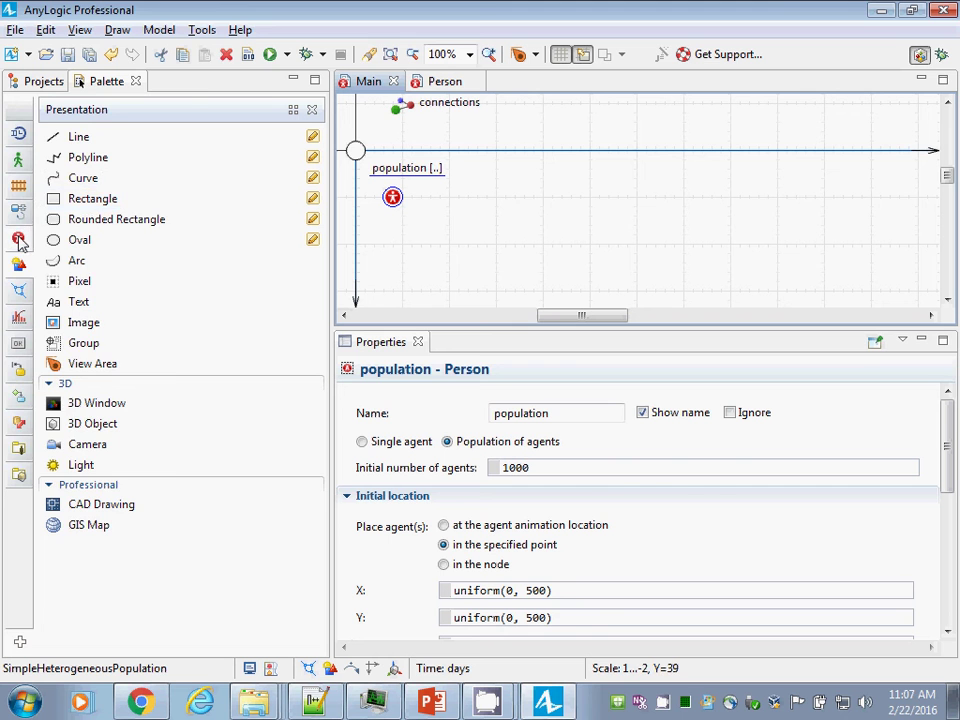
pyautogui.moveTo(18, 238)
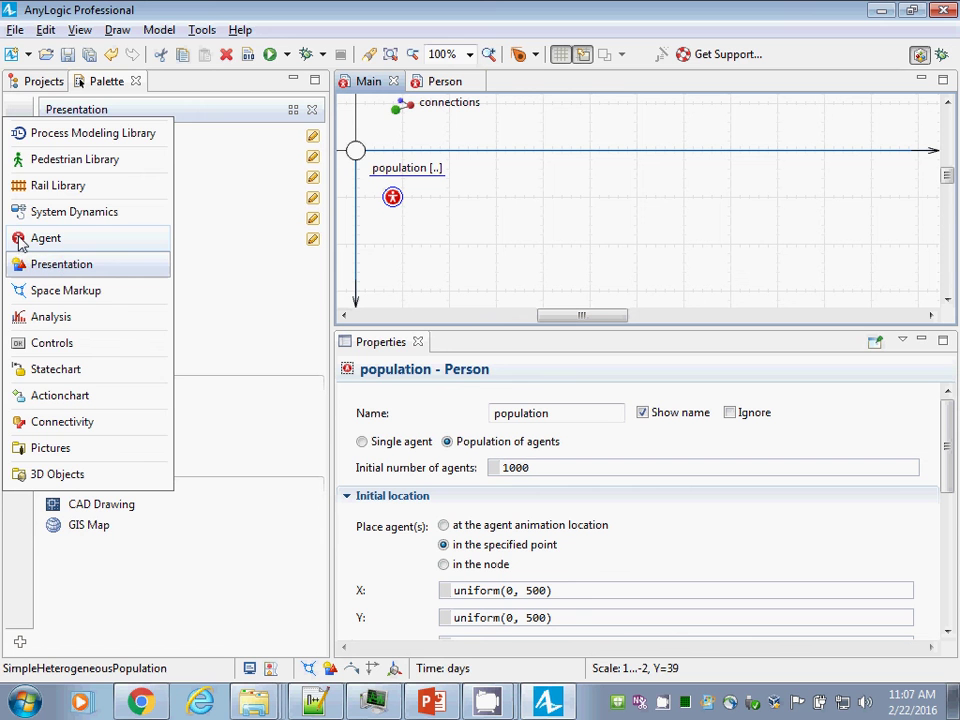
pyautogui.click(21, 240)
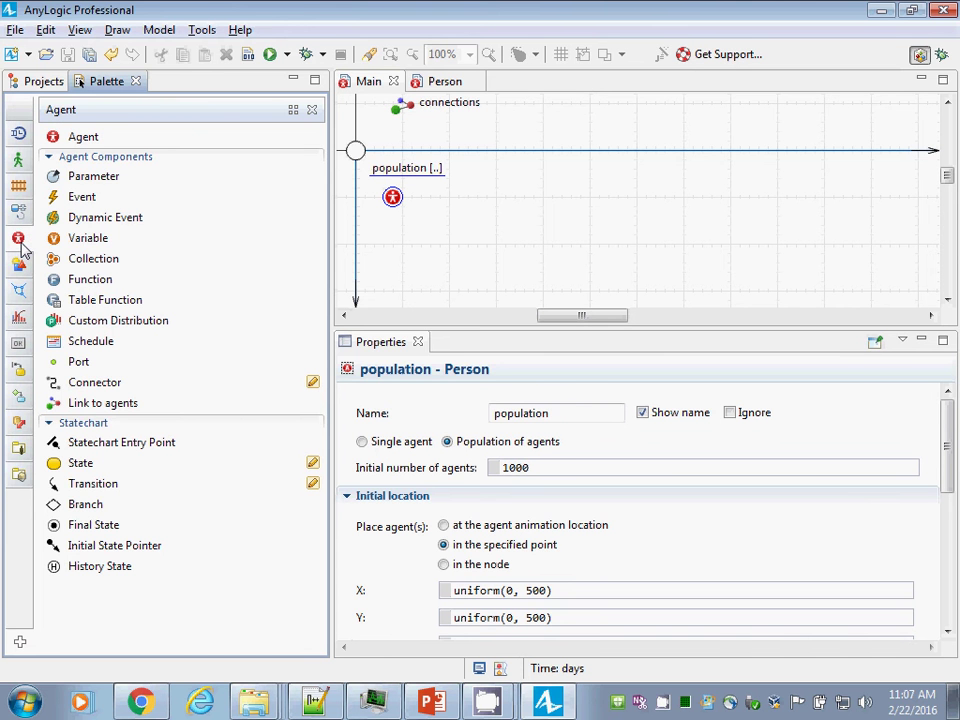
pyautogui.moveTo(55, 178); pyautogui.dragTo(450, 199)
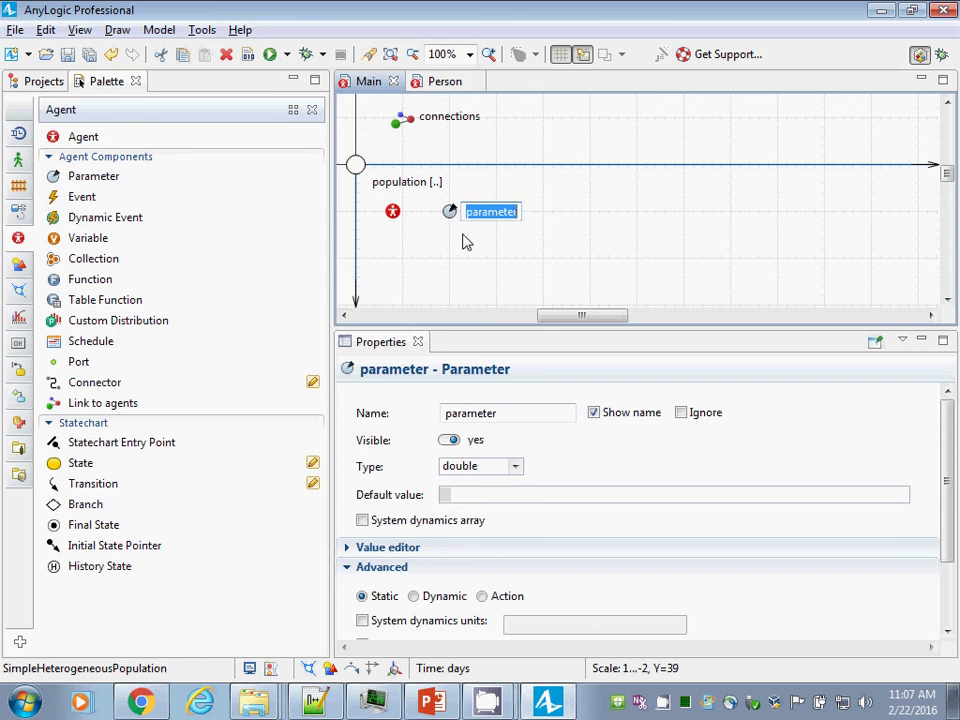
pyautogui.write('populationSize')
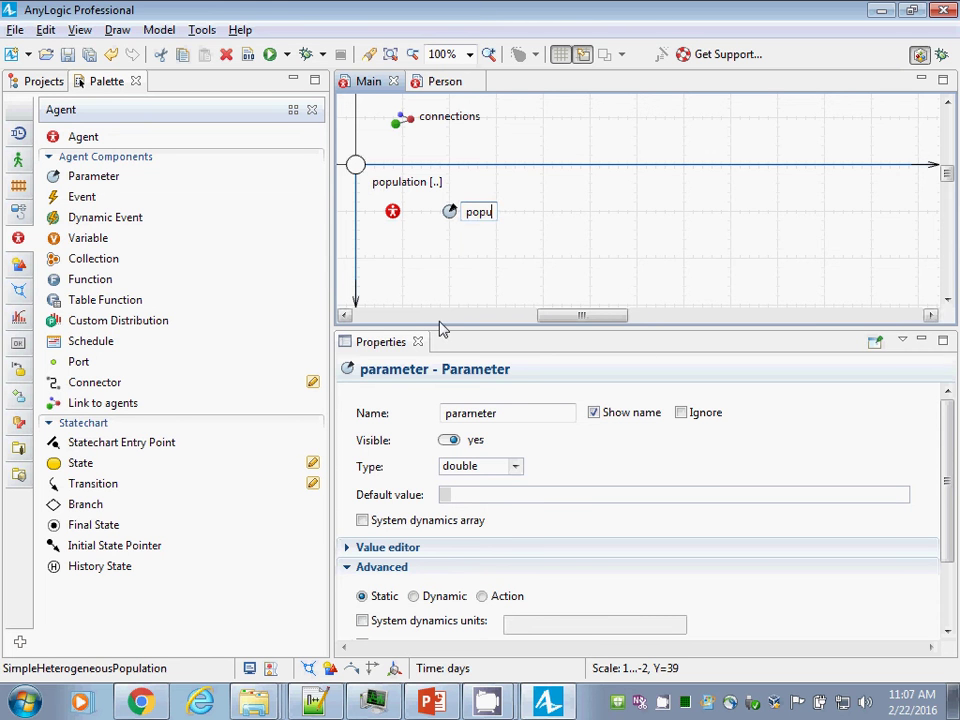
pyautogui.press('Return')
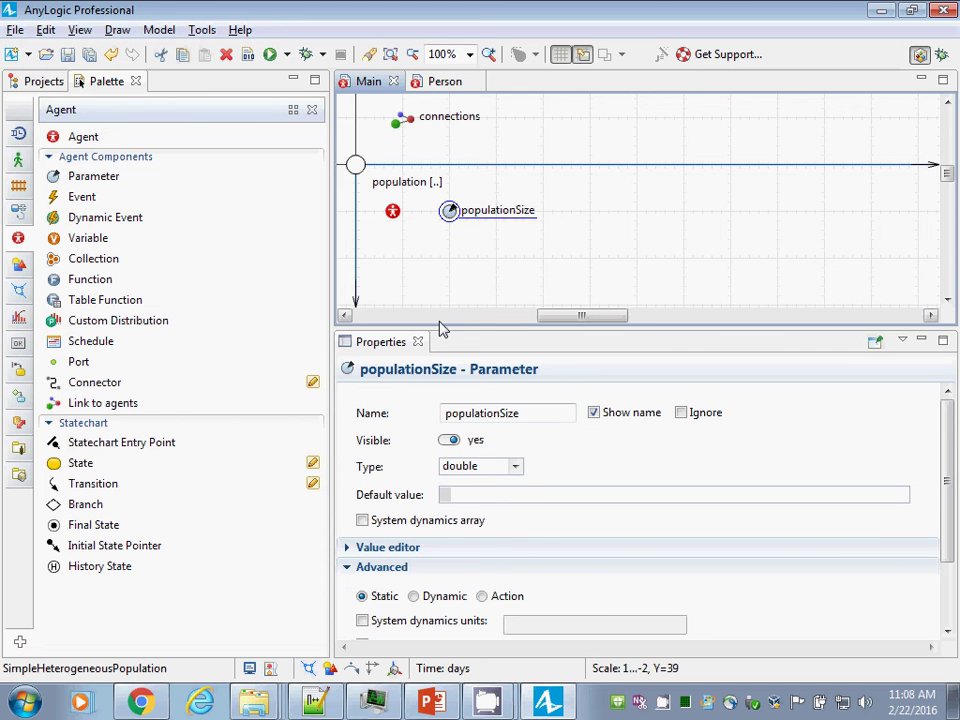
# Step: Try the name population_size for the parameter and restore the name populationSize
pyautogui.click(501, 415)
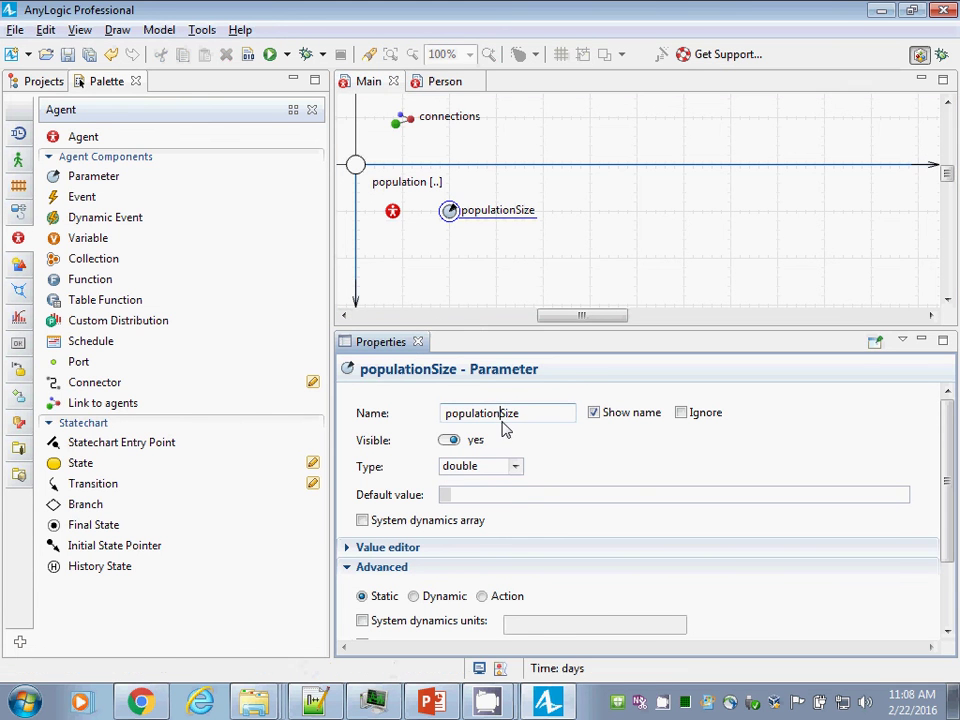
pyautogui.hotkey('shift', 'Right')
pyautogui.write('_')
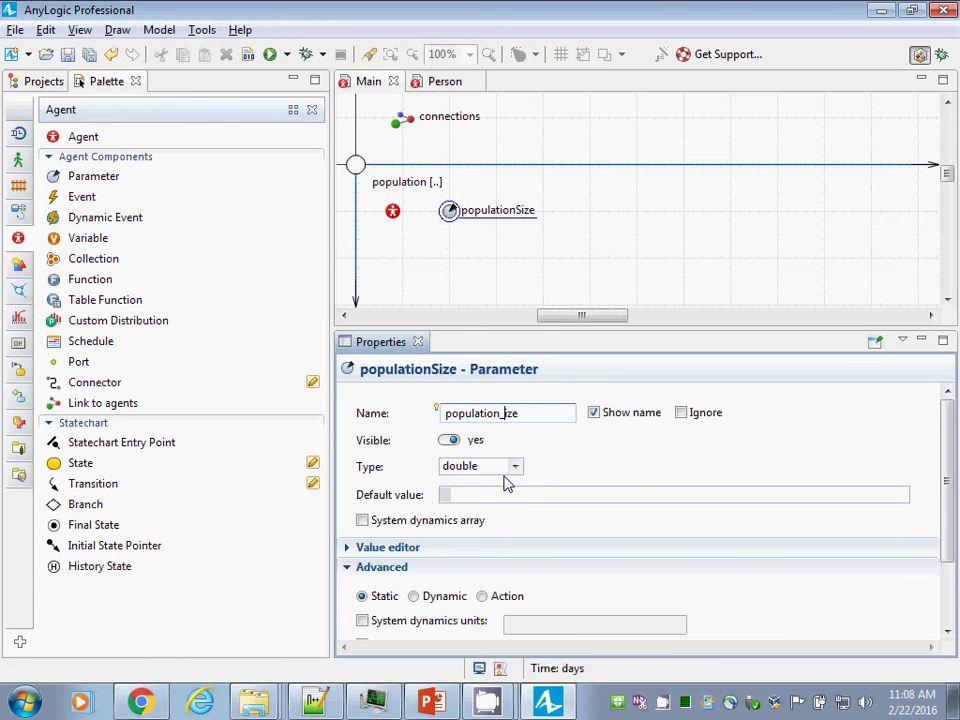
pyautogui.write('s')
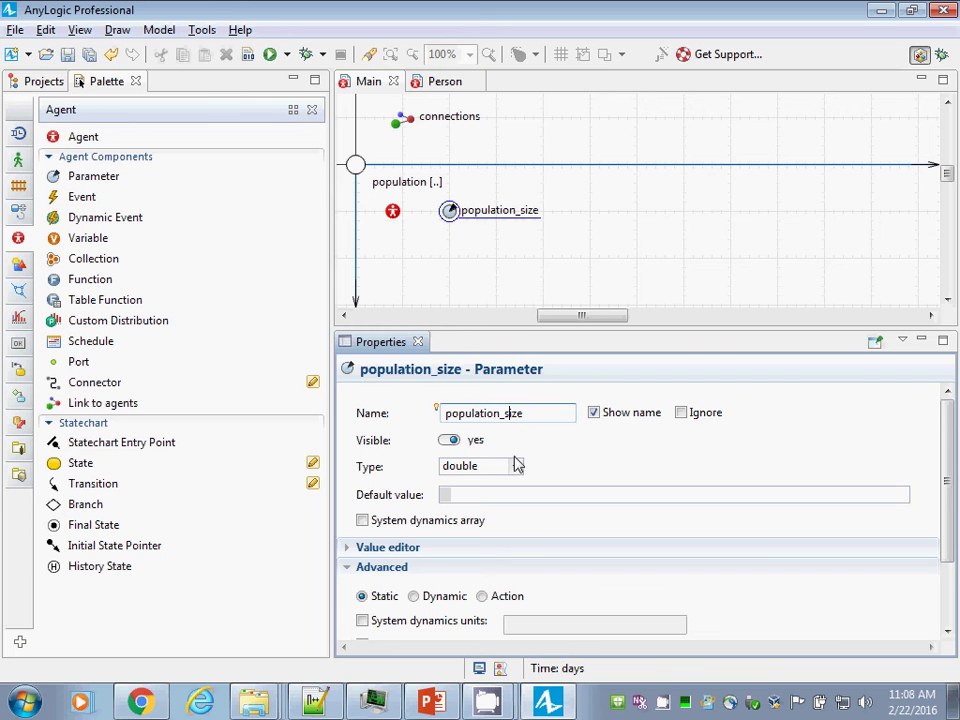
pyautogui.press('BackSpace')
pyautogui.press('BackSpace')
pyautogui.write('S')
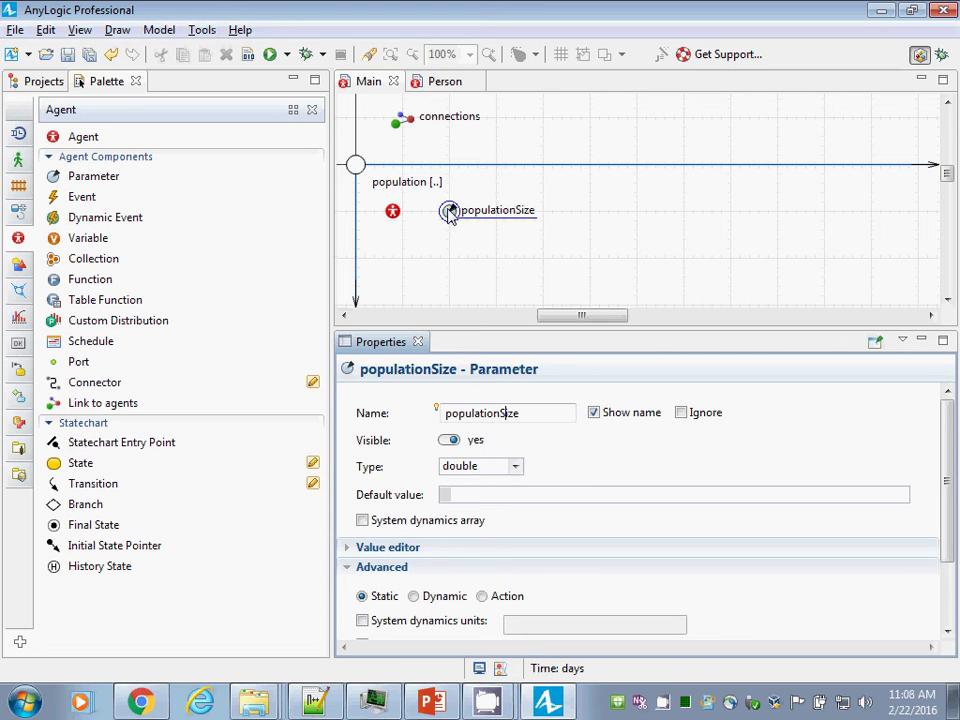
# Step: Set the populationSize parameter's type to int and its default value to 100, and save the model
pyautogui.click(516, 468)
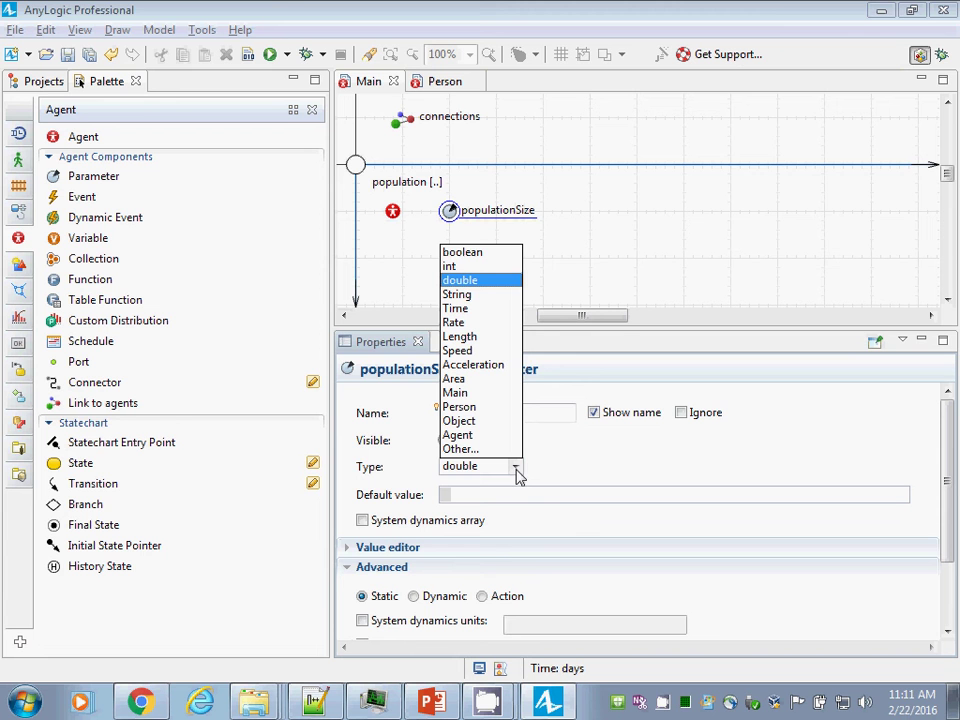
pyautogui.click(458, 266)
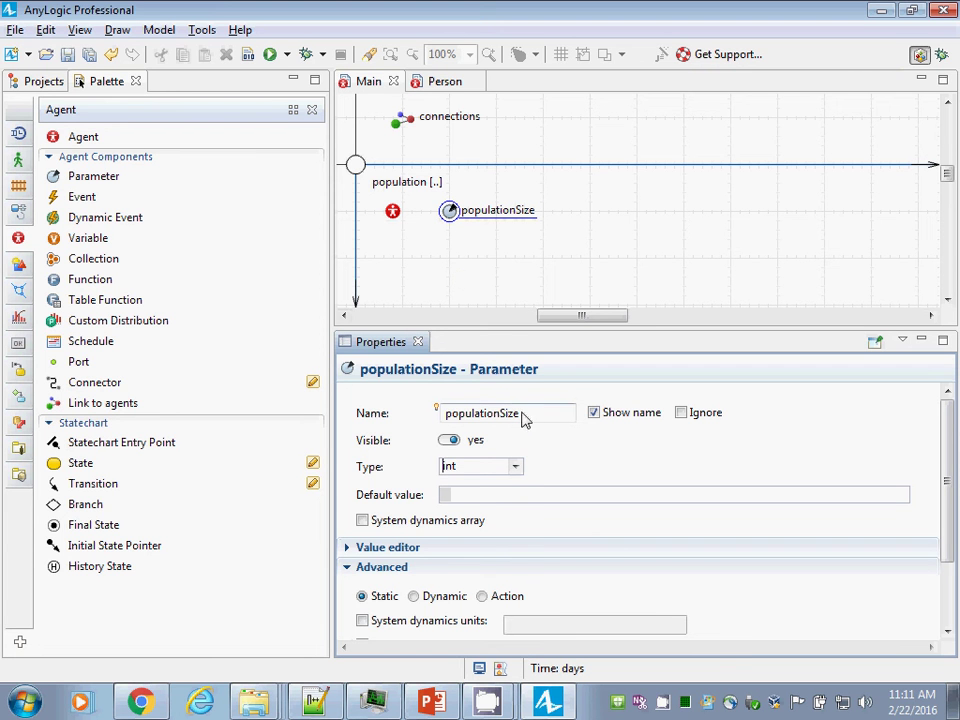
pyautogui.click(478, 498)
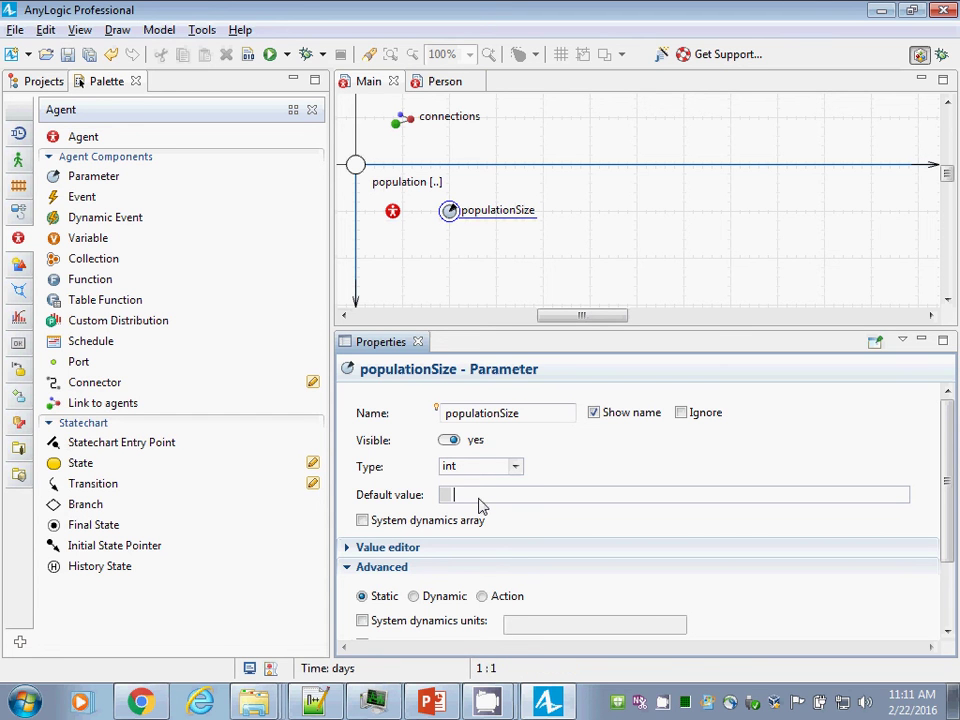
pyautogui.write('1--')
pyautogui.press('BackSpace')
pyautogui.press('BackSpace')
pyautogui.write('-0')
pyautogui.hotkey('ctrl', 's')
# Step: Set the initial number of agents of the population on Main to the populationSize parameter
pyautogui.click(393, 211)
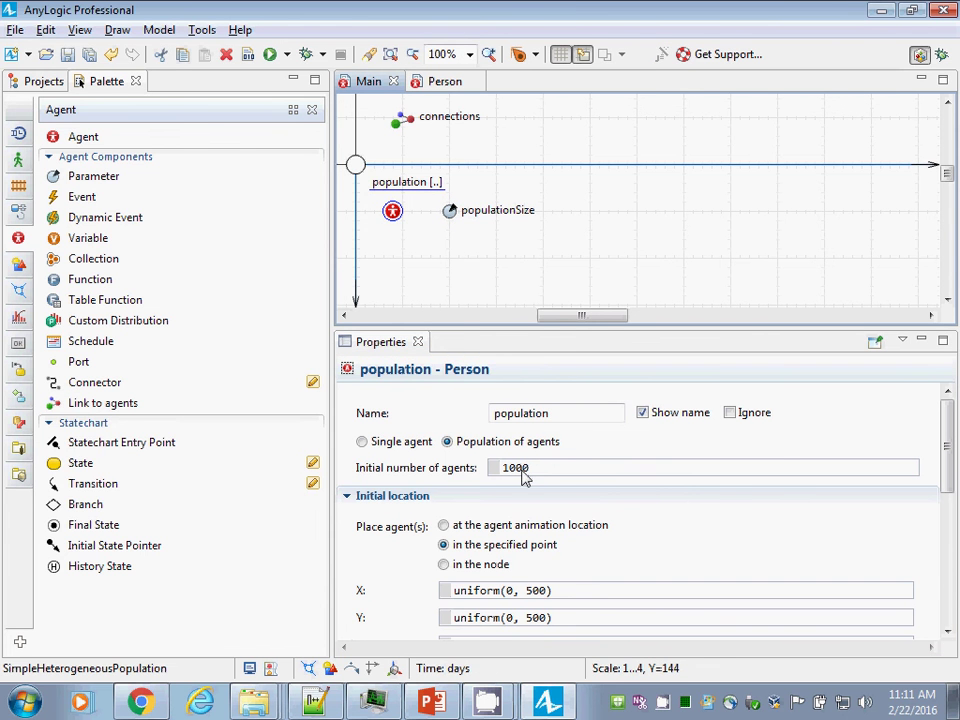
pyautogui.moveTo(561, 471); pyautogui.dragTo(435, 474)
pyautogui.write('popu')
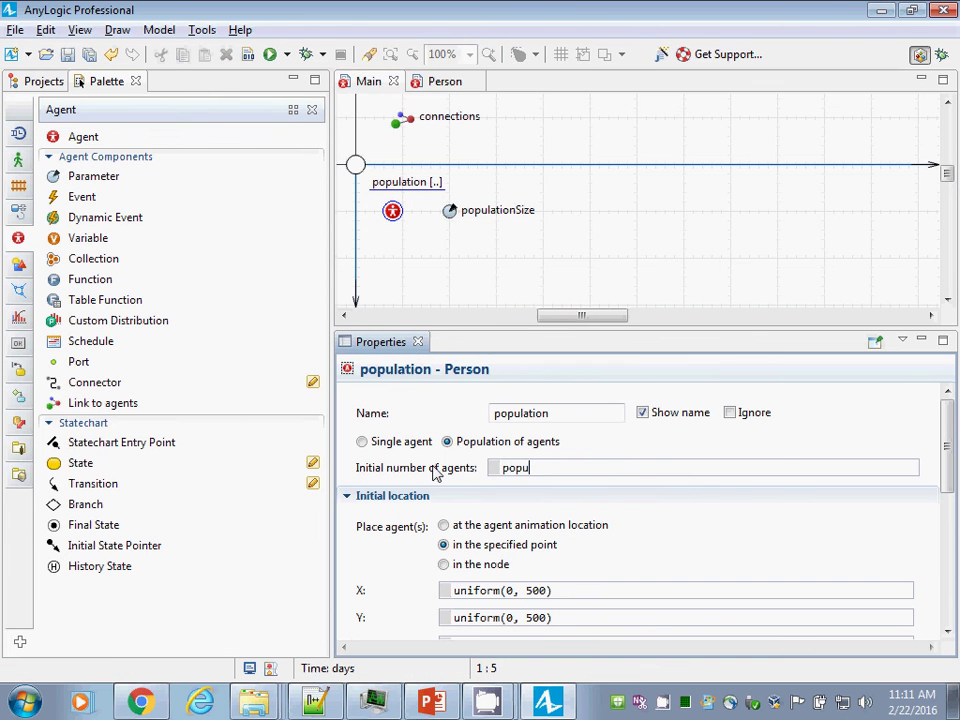
pyautogui.write('lationSize')
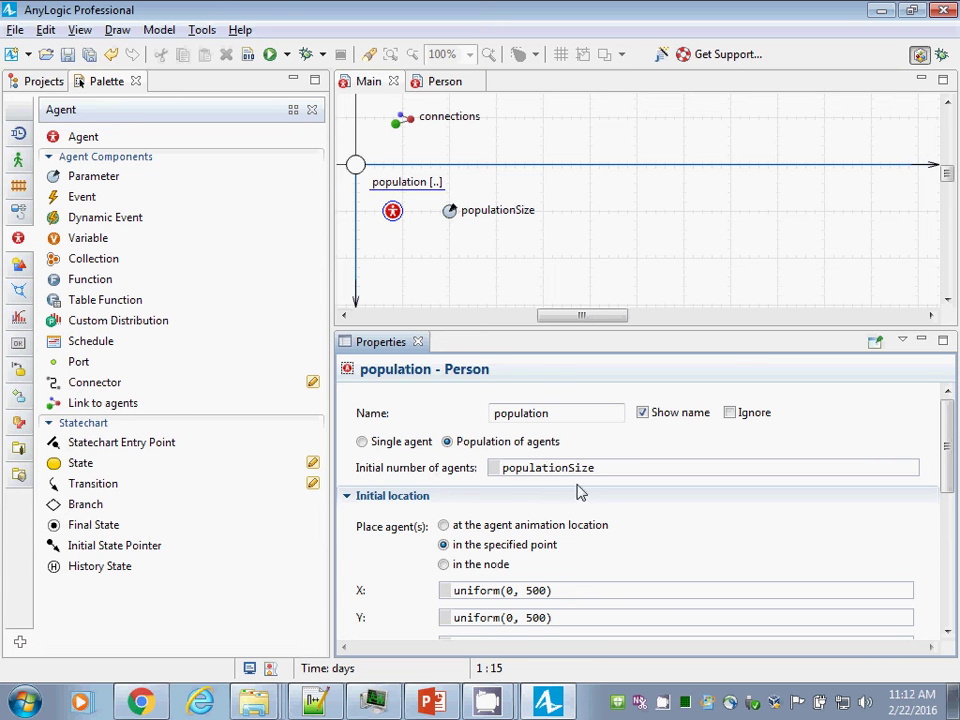
# Step: Review how the population's initial number of agents refers to the populationSize parameter and its default value
pyautogui.click(449, 211)
pyautogui.click(392, 211)
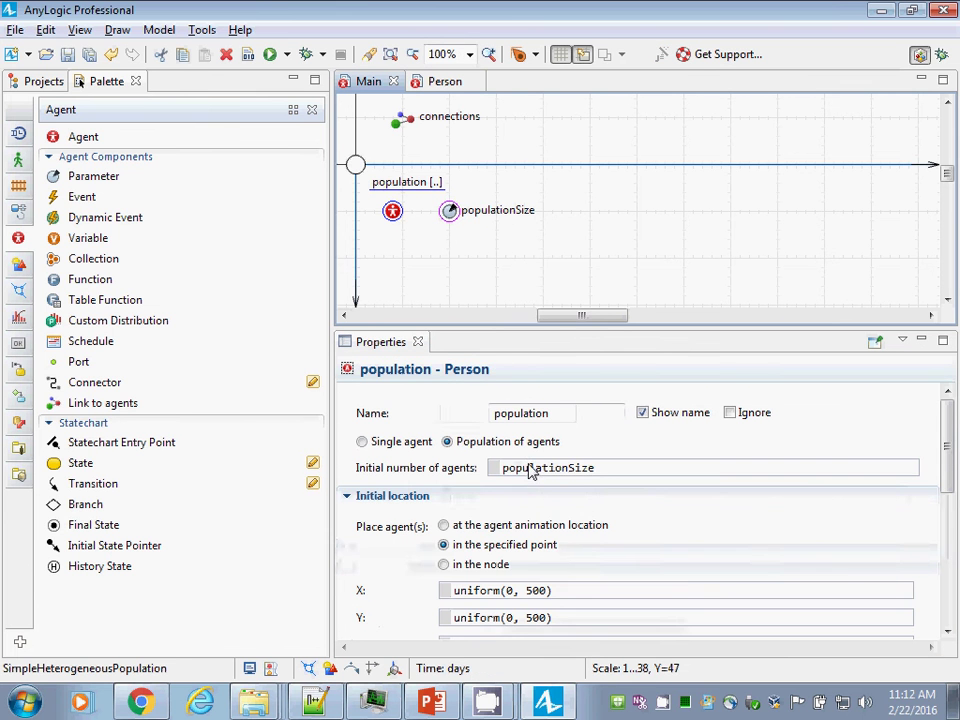
pyautogui.moveTo(598, 476); pyautogui.dragTo(474, 473)
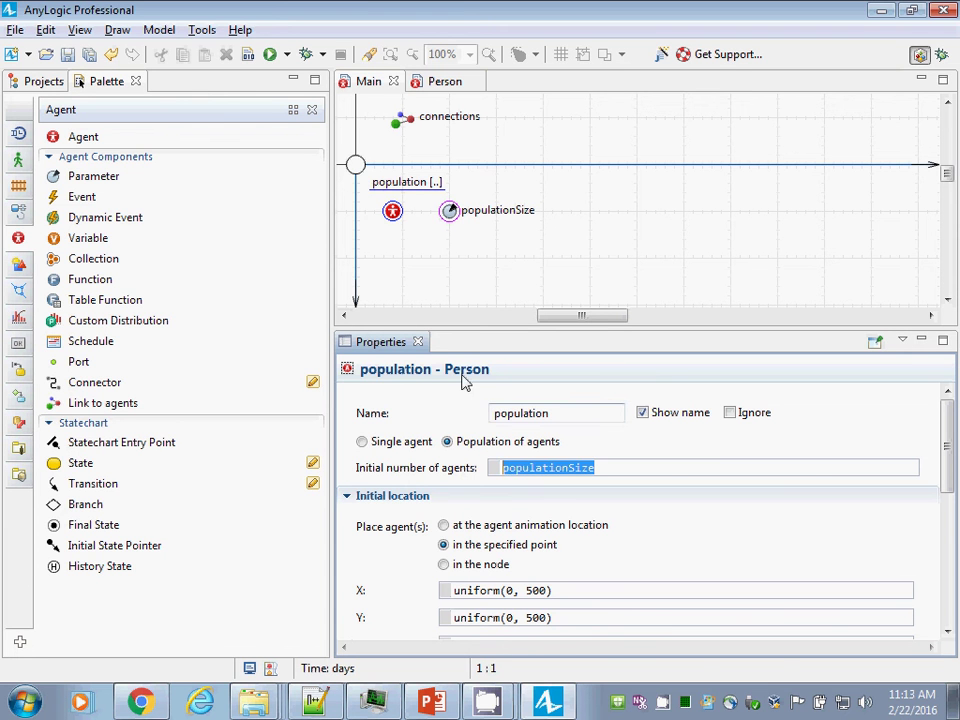
pyautogui.click(393, 212)
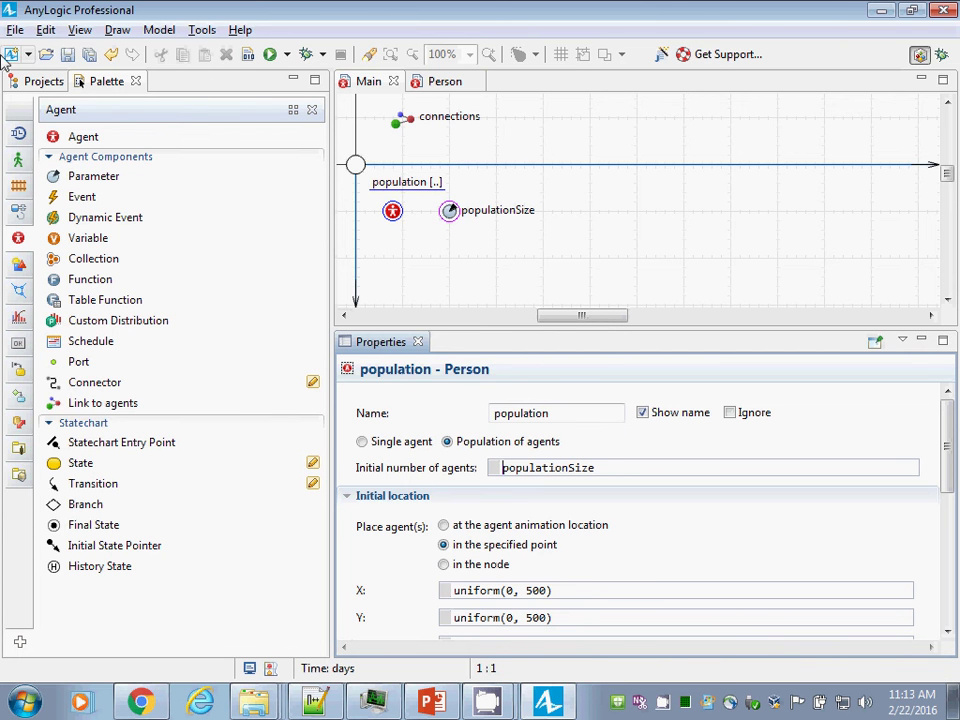
pyautogui.click(46, 83)
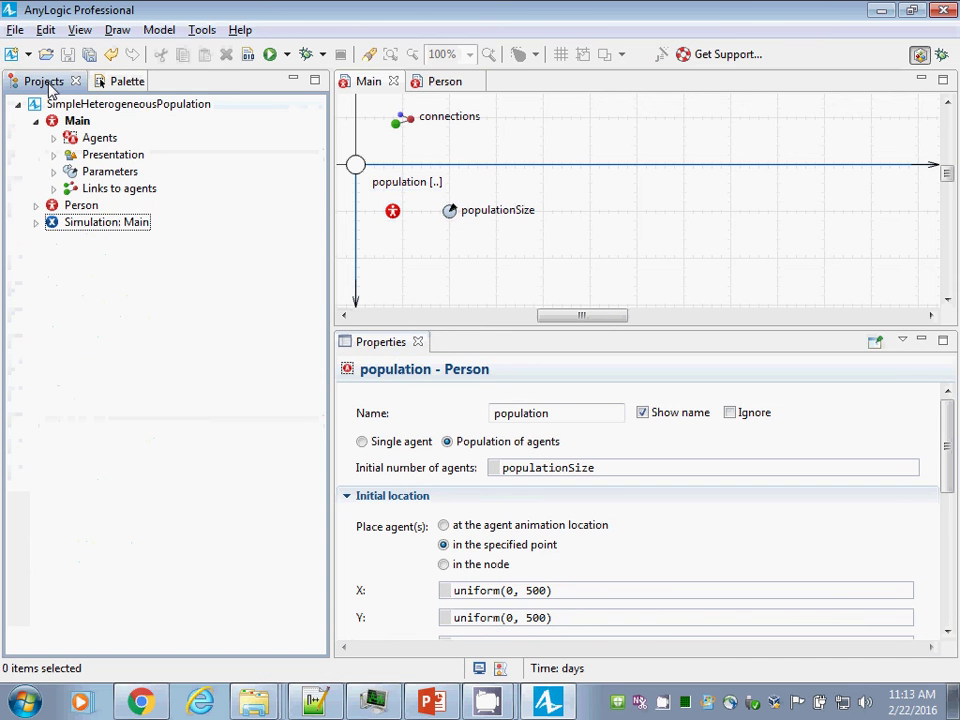
pyautogui.click(392, 211)
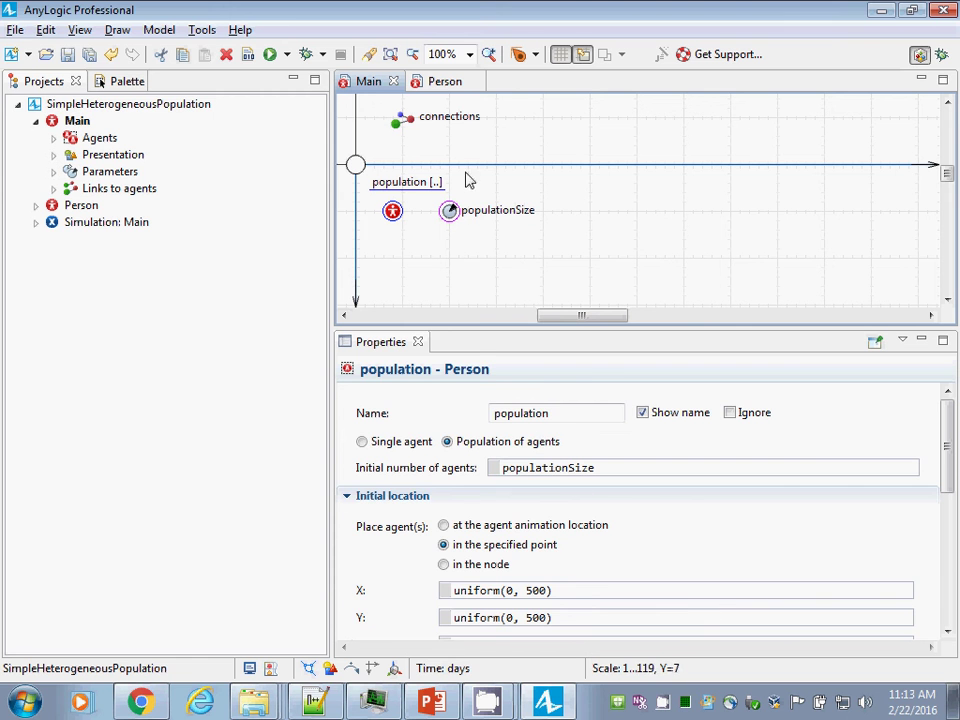
pyautogui.click(460, 213)
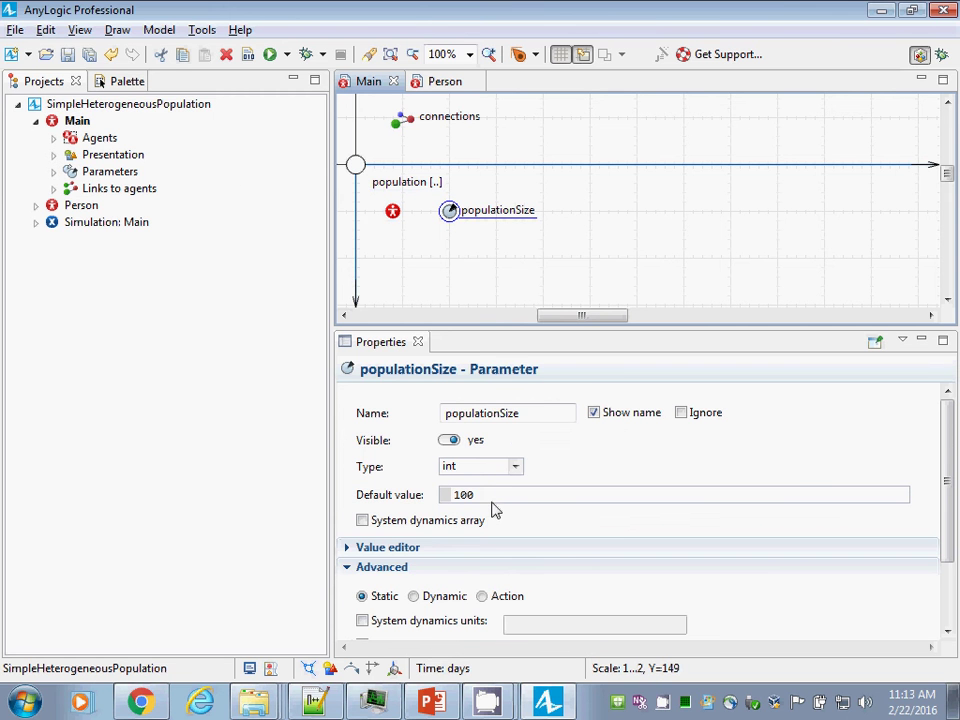
# Step: Check the populationSize value in the Simulation experiment and rename the experiment as PopSize100
pyautogui.click(65, 222)
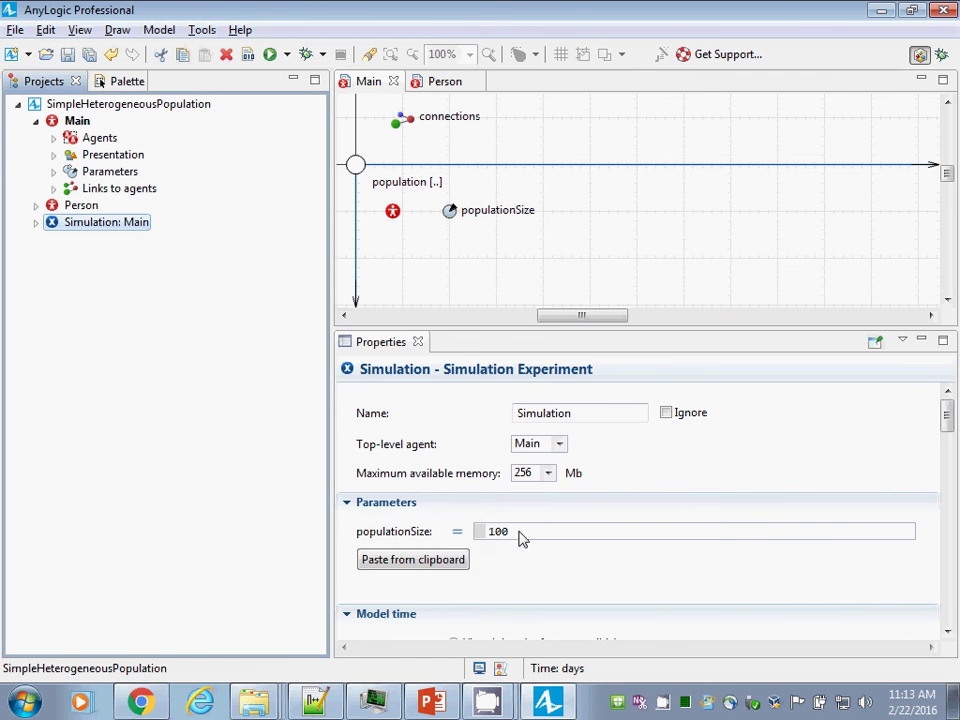
pyautogui.moveTo(520, 538); pyautogui.dragTo(457, 541)
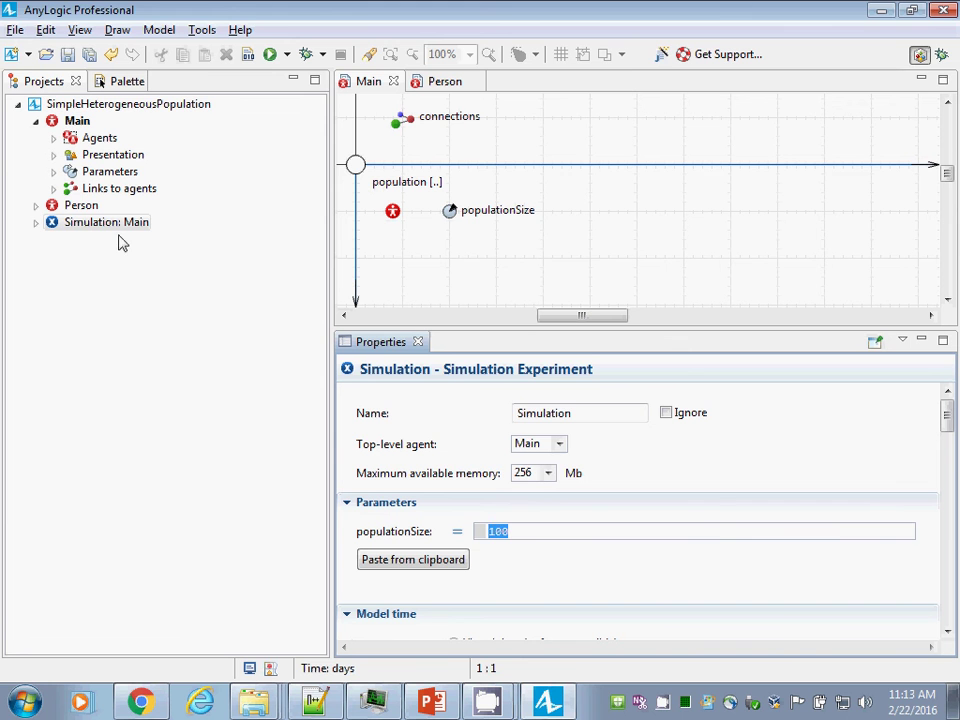
pyautogui.click(596, 418)
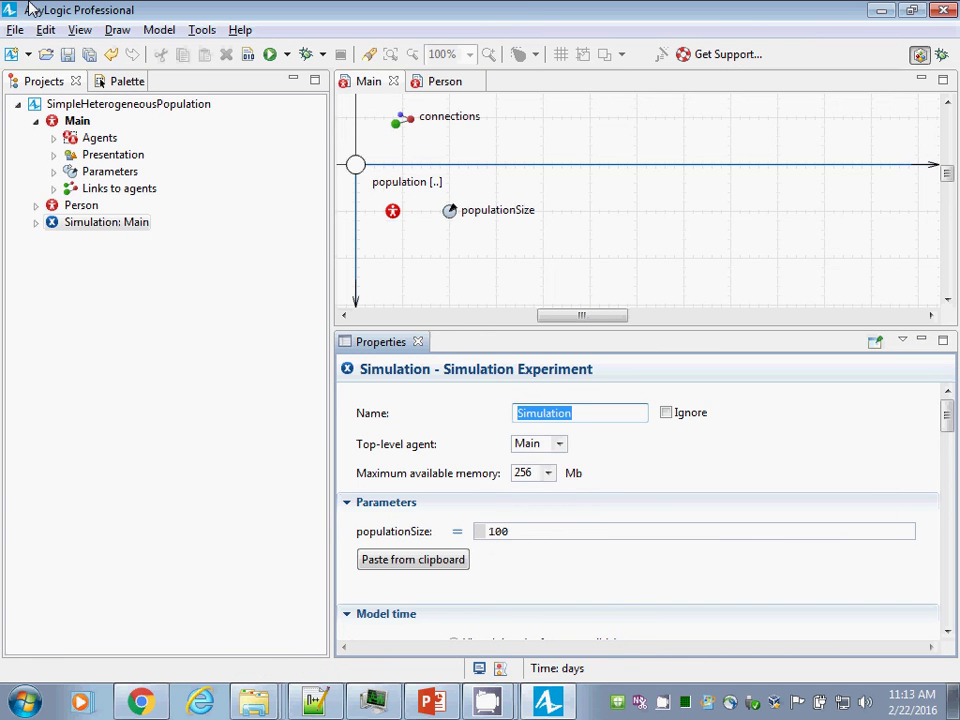
pyautogui.write('Pp')
pyautogui.press('BackSpace')
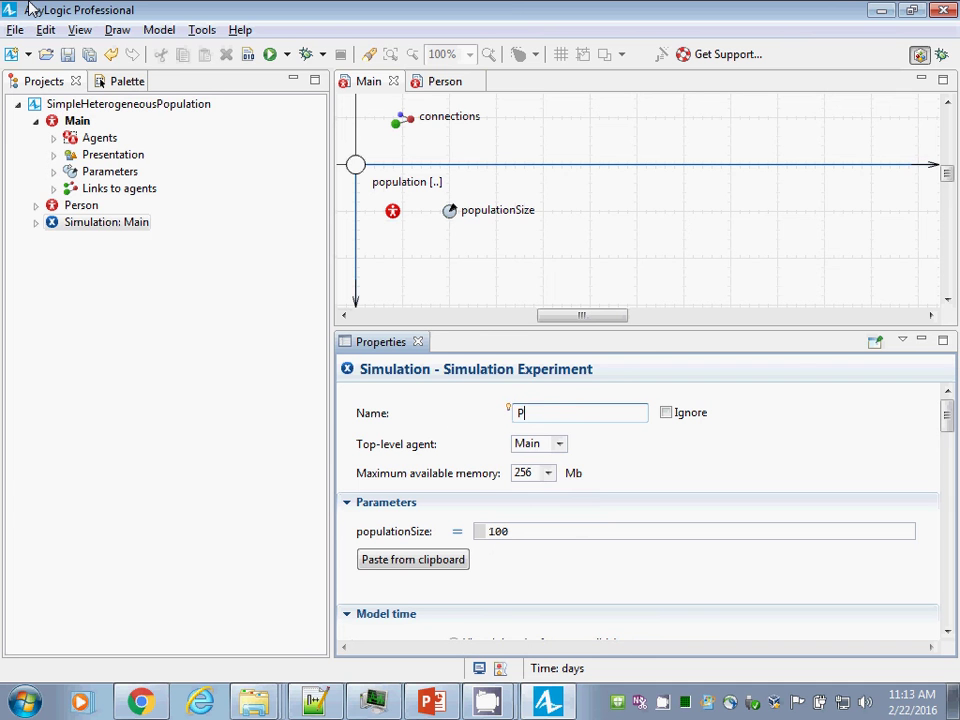
pyautogui.write('opSize100')
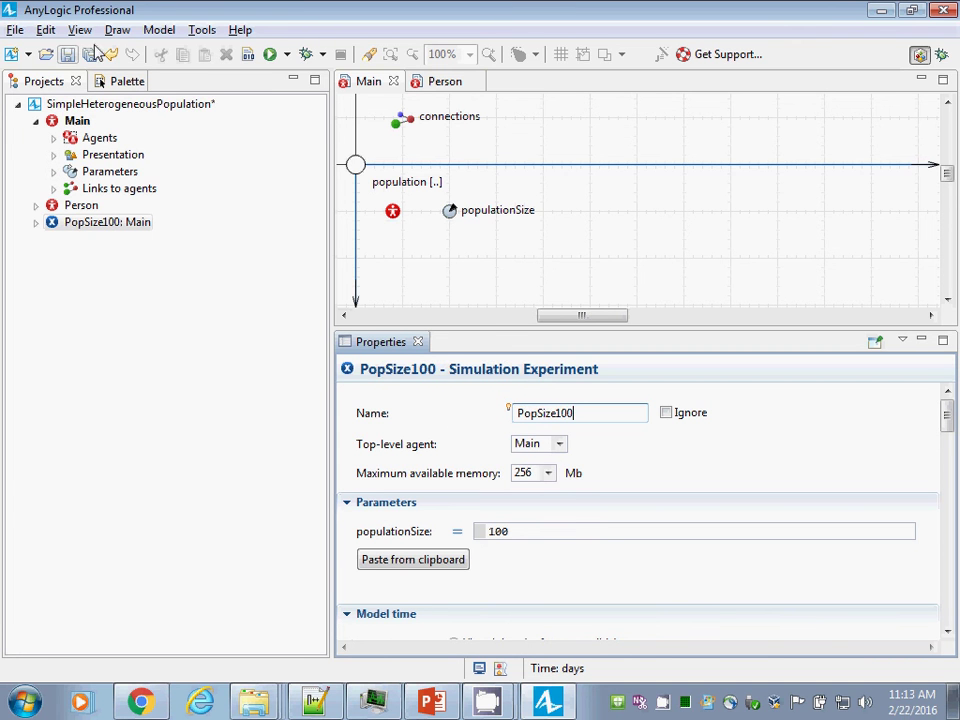
# Step: Create a Simulation experiment named PopSize1000 with Main as top-level agent and set its populationSize to 1000
pyautogui.rightClick(167, 109)
pyautogui.moveTo(185, 120)
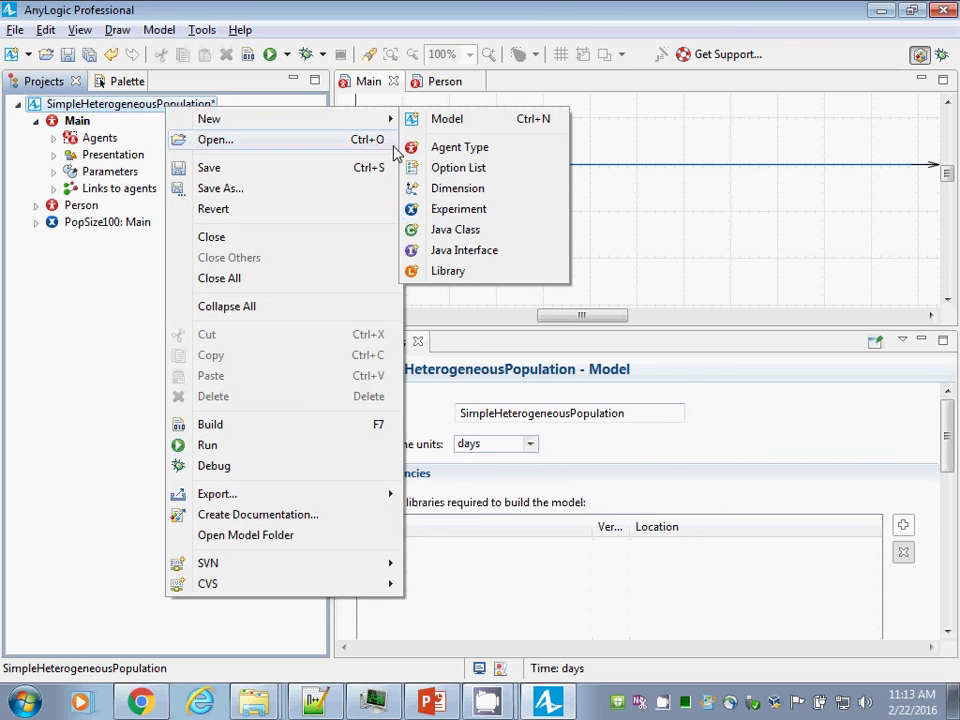
pyautogui.click(435, 209)
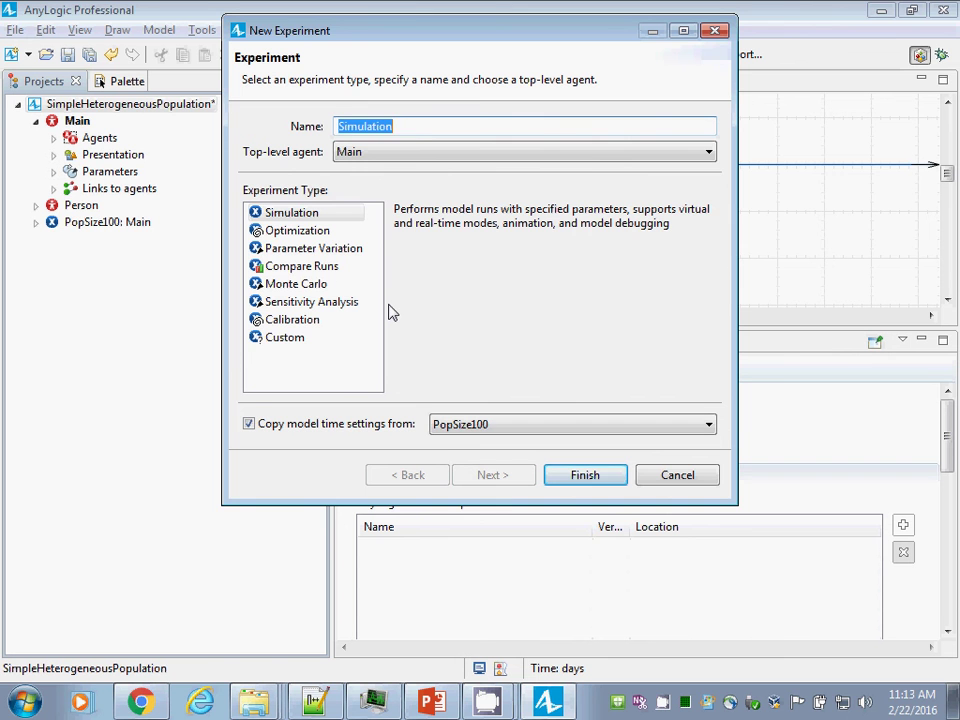
pyautogui.write('PopSize1000')
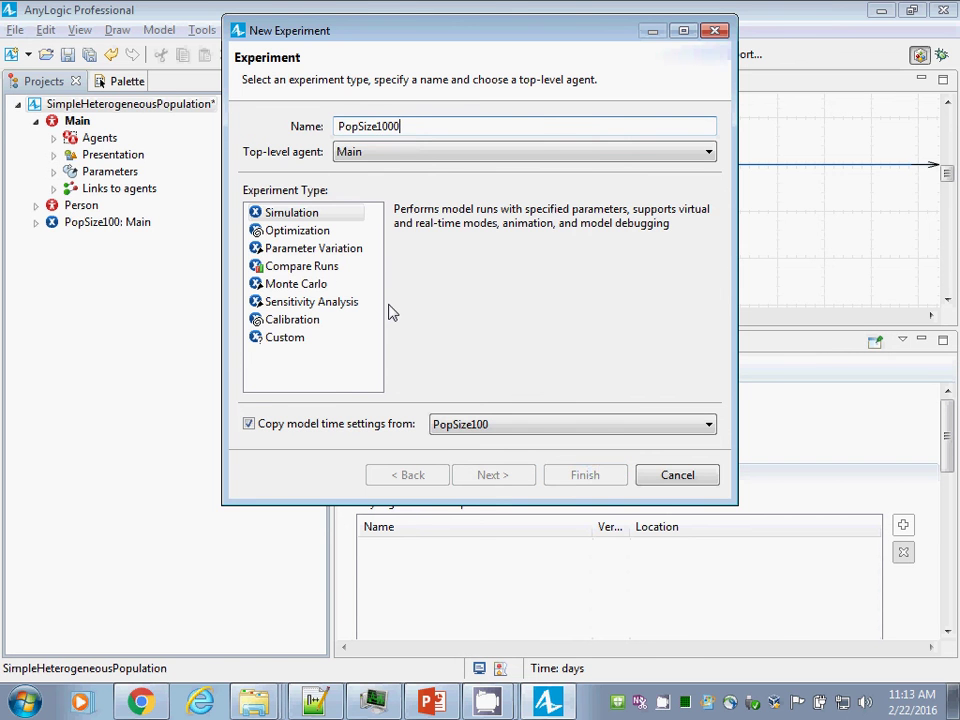
pyautogui.press('Return')
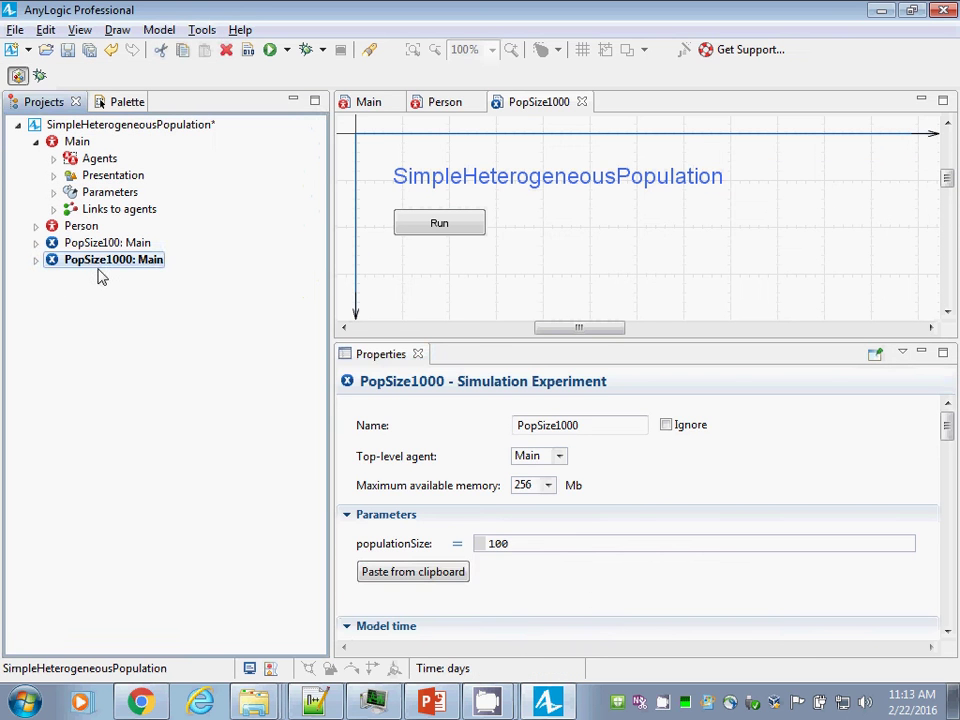
pyautogui.click(557, 545)
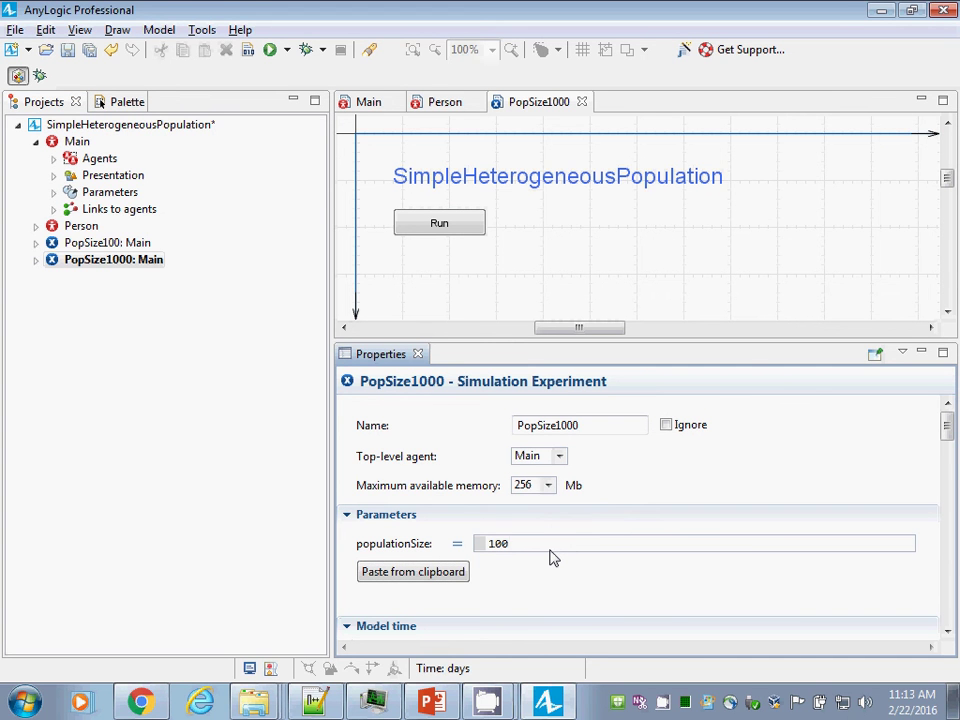
pyautogui.write('0')
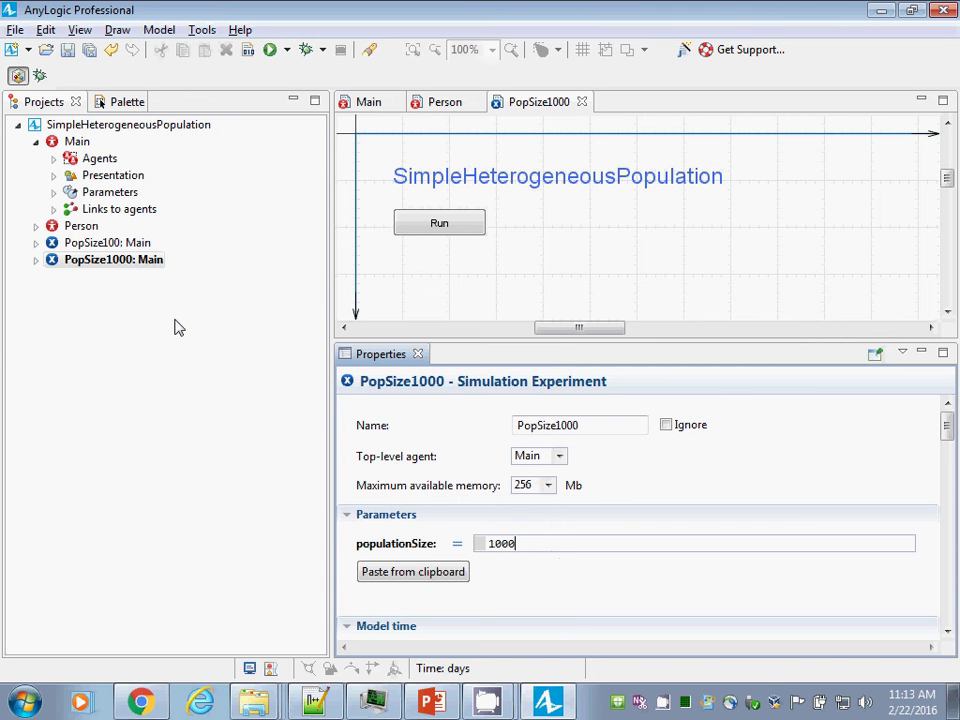
# Step: Compare the populationSize settings of the PopSize100 and PopSize1000 experiments with the parameter's default value on Main
pyautogui.click(117, 266)
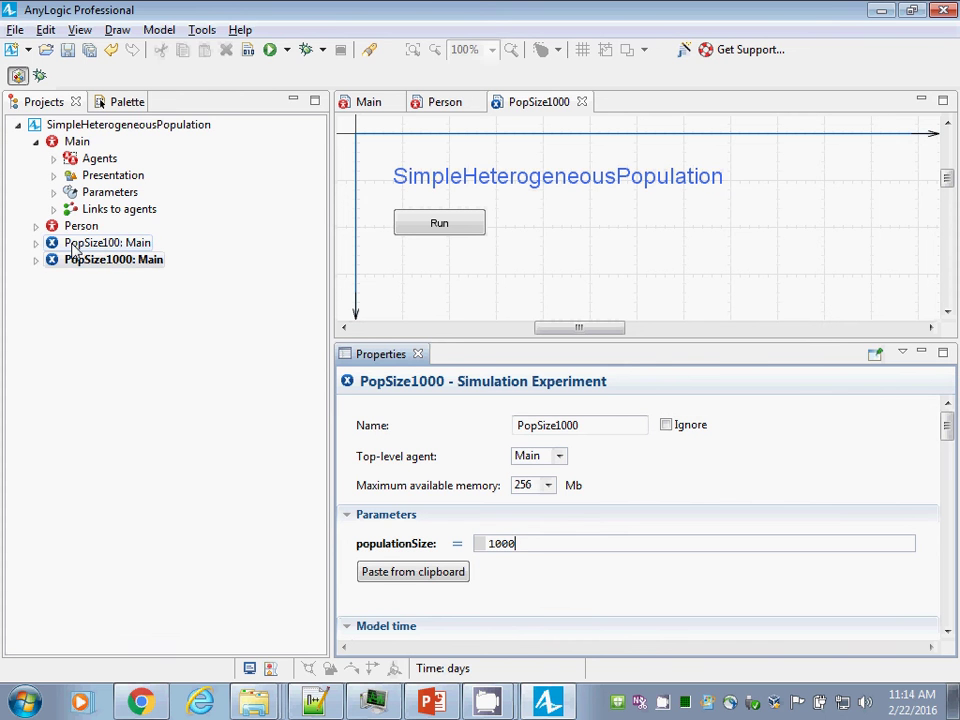
pyautogui.click(72, 245)
pyautogui.click(78, 260)
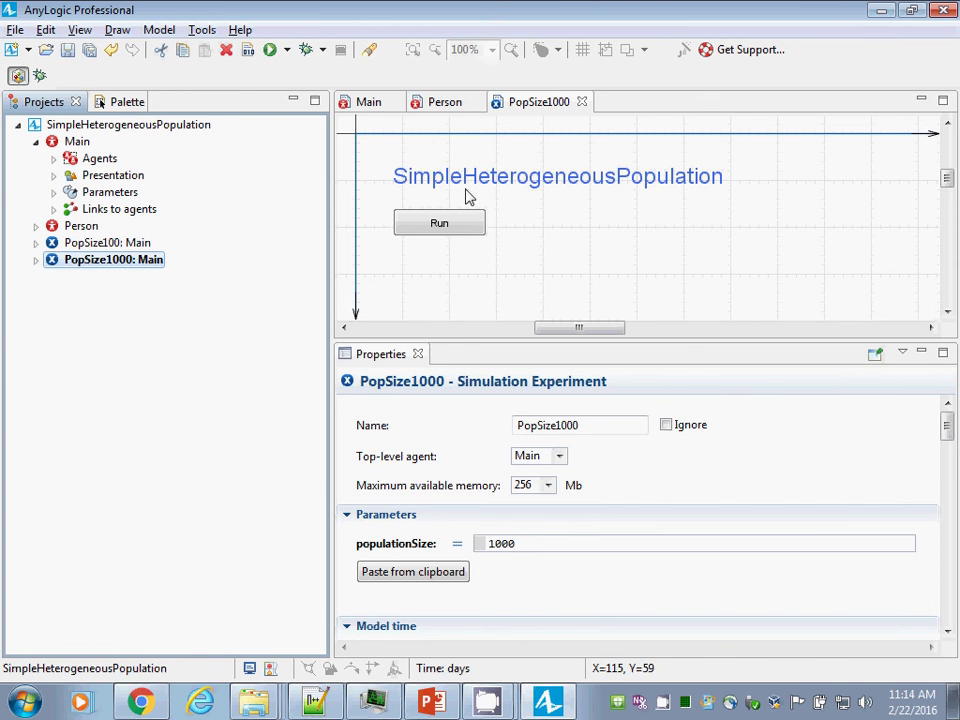
pyautogui.click(369, 103)
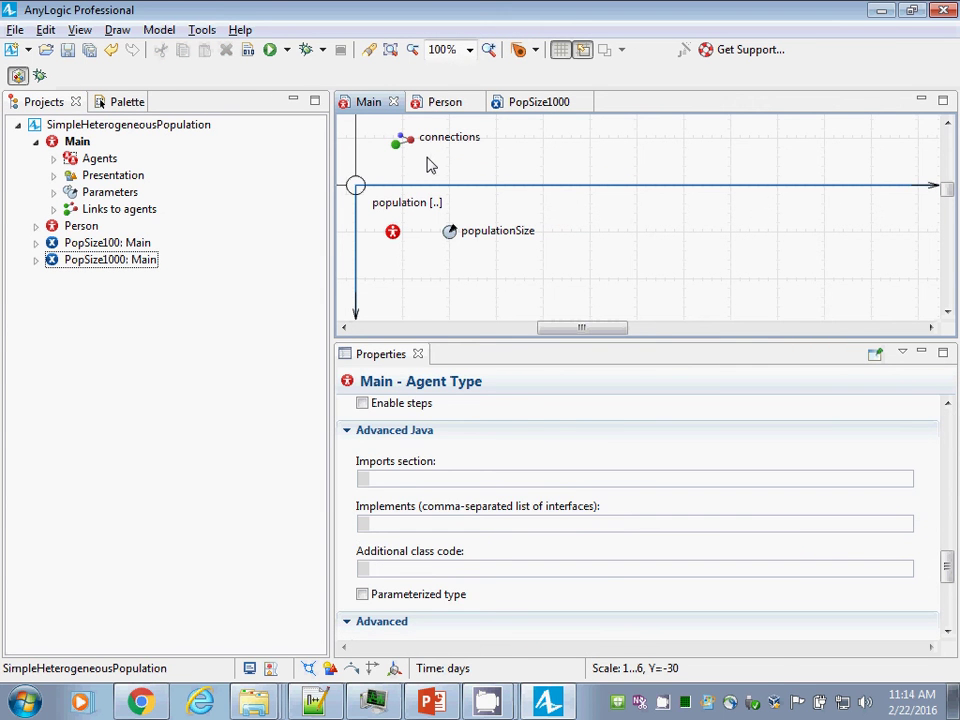
pyautogui.hotkey('ctrl', 'a')
pyautogui.click(503, 260)
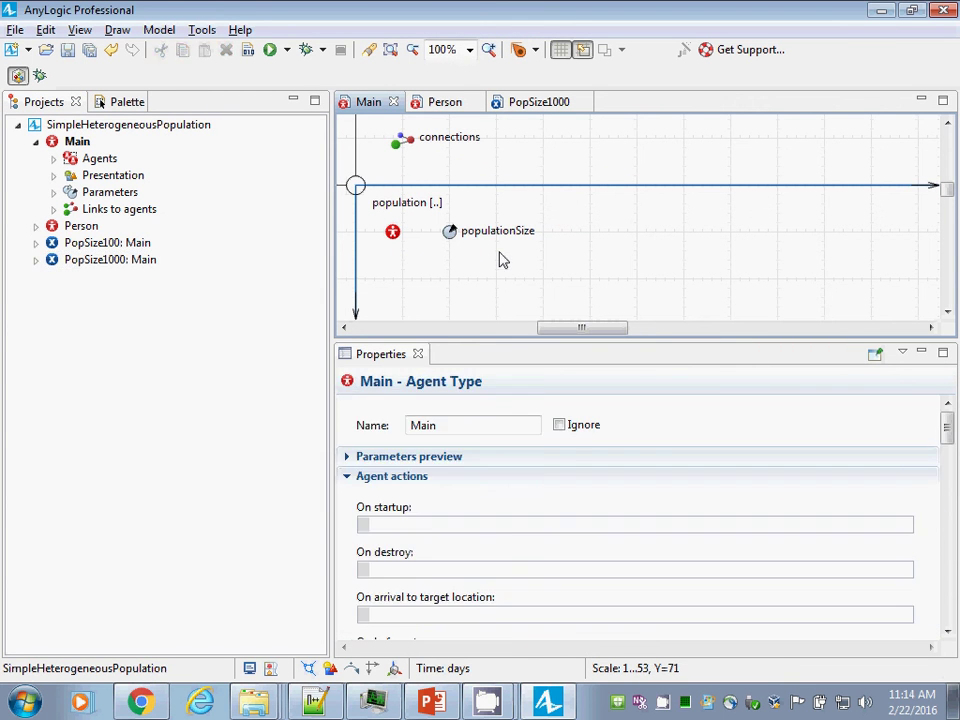
pyautogui.hotkey('ctrl', 's')
pyautogui.click(450, 234)
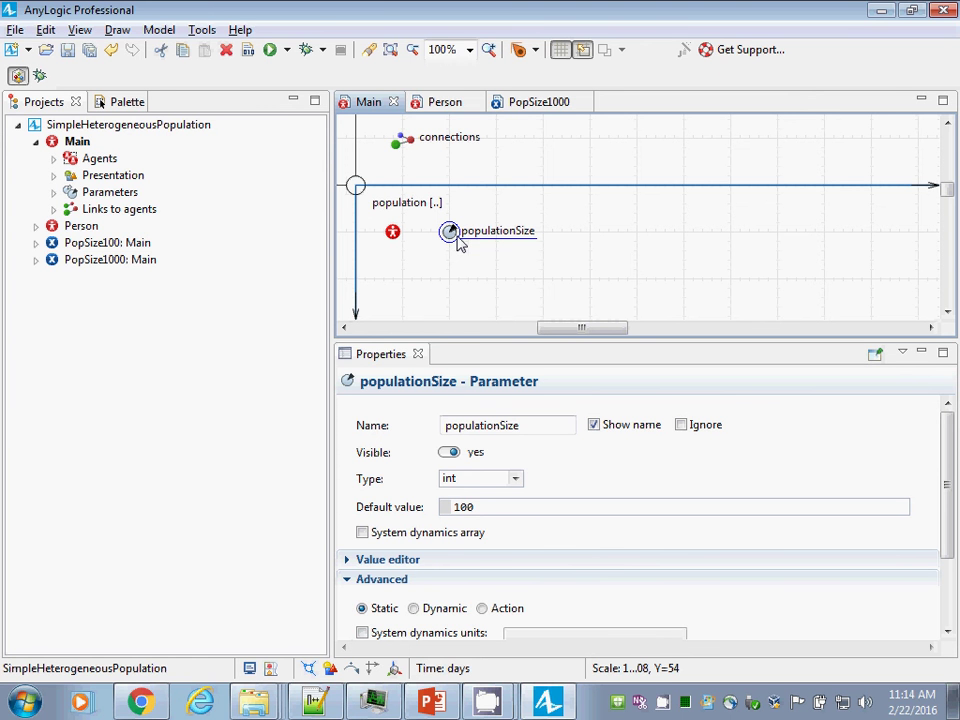
pyautogui.click(103, 261)
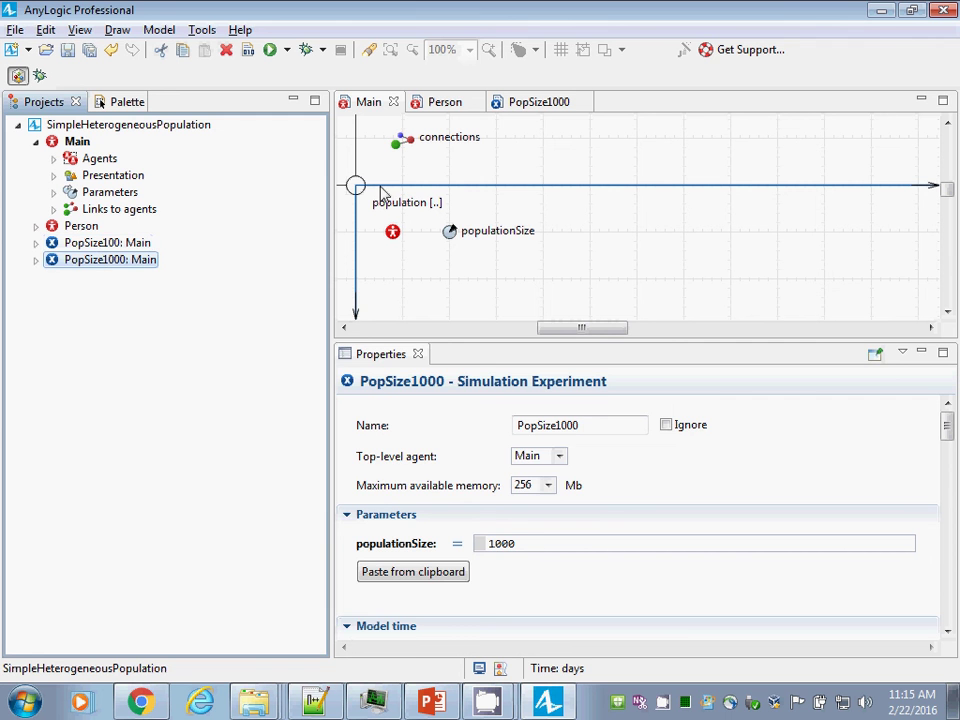
pyautogui.click(451, 231)
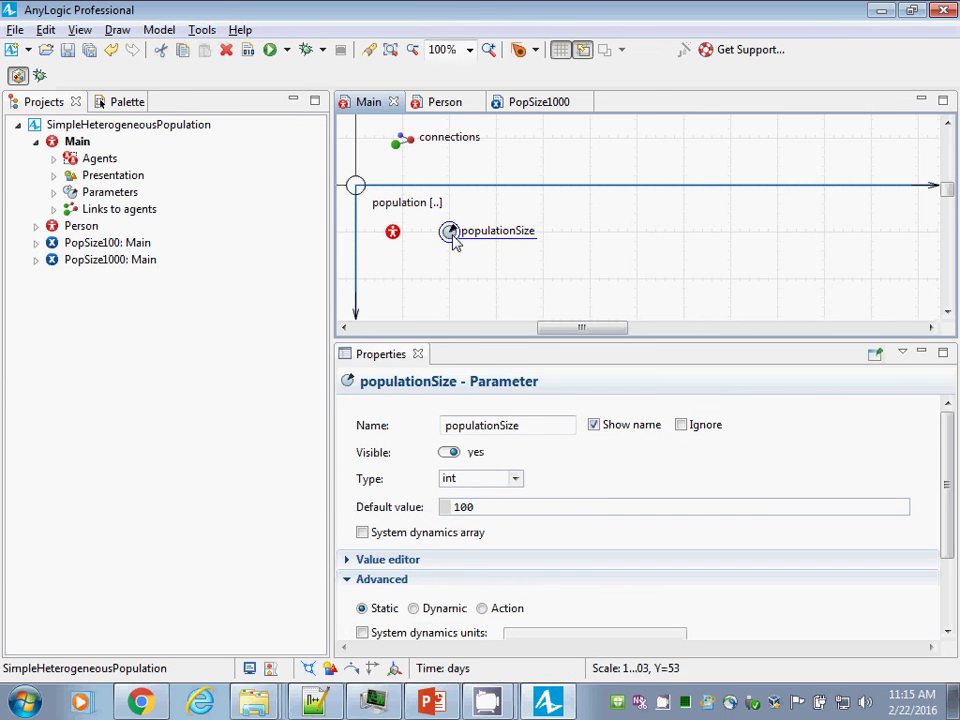
pyautogui.click(76, 262)
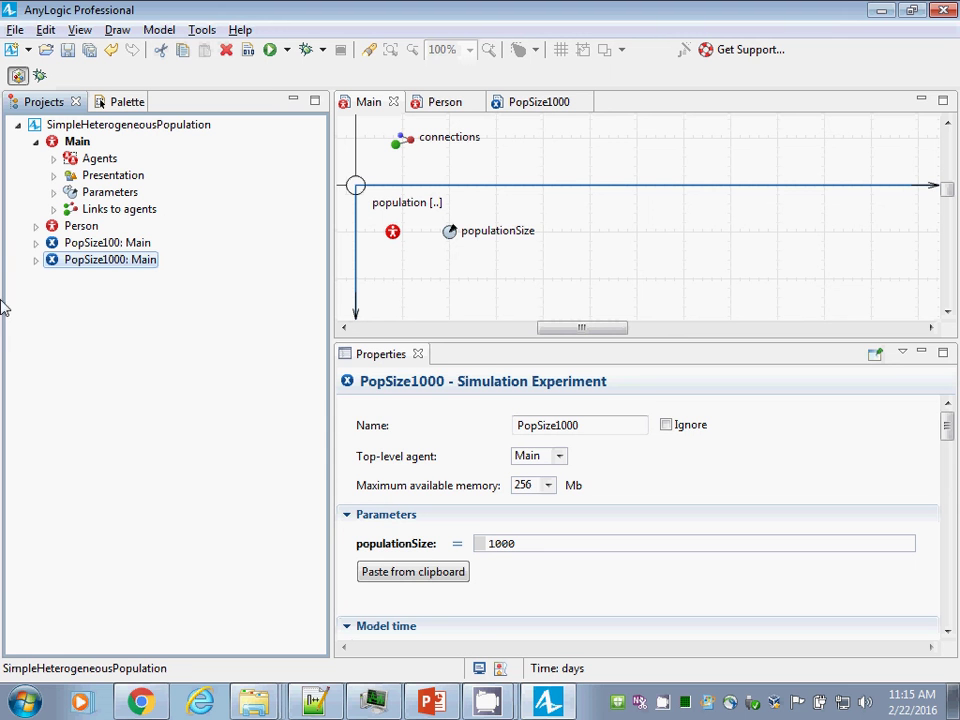
# Step: Run the PopSize100 experiment to view its scattered agents, and close the simulation window
pyautogui.click(80, 245)
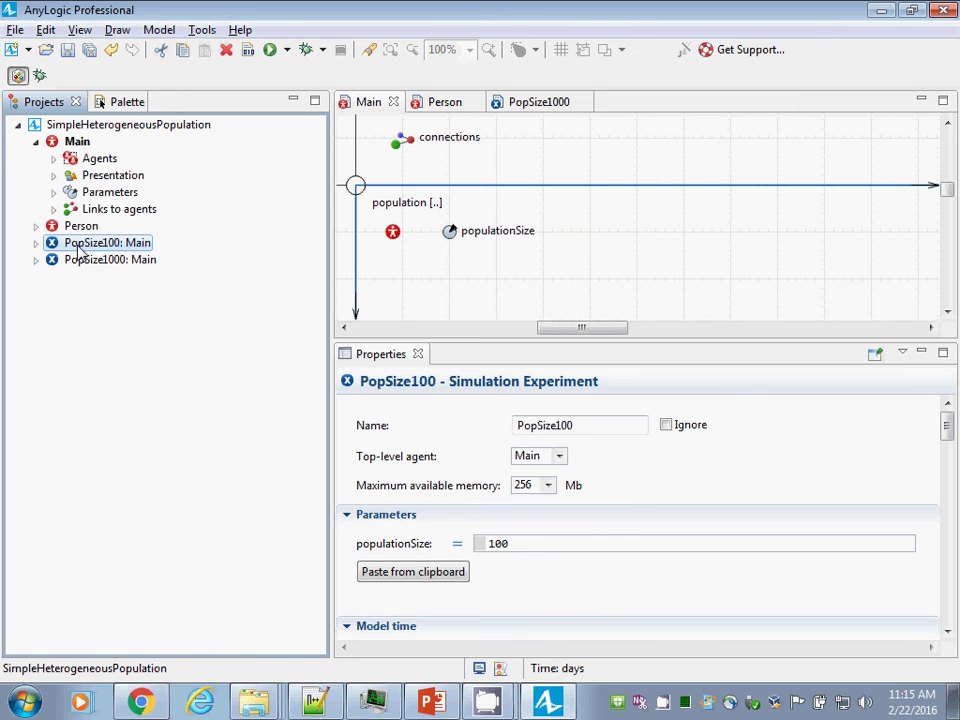
pyautogui.click(397, 232)
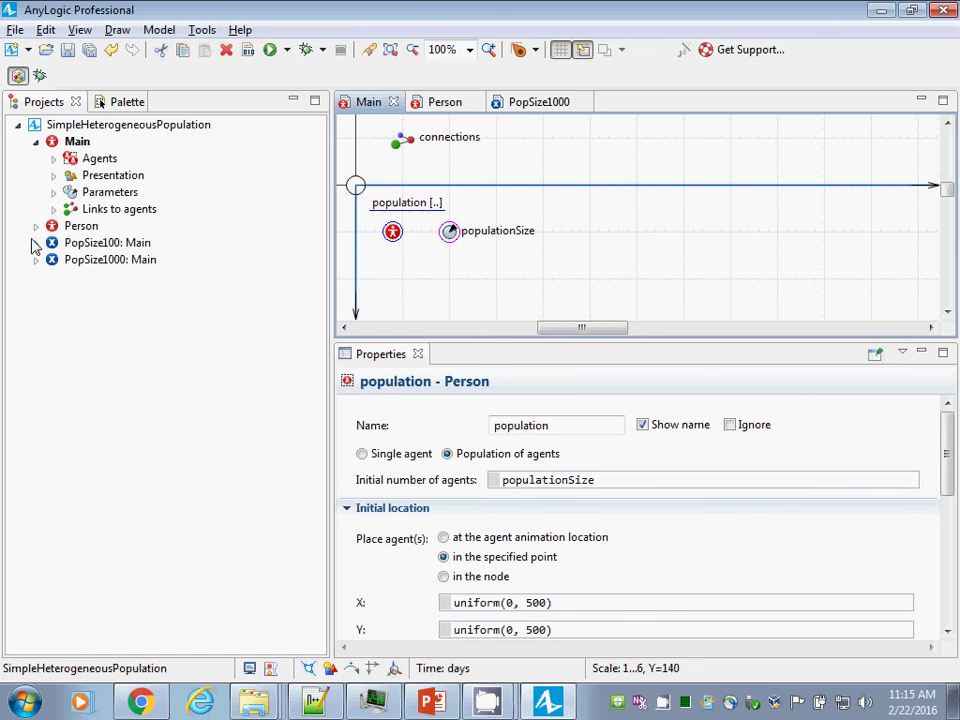
pyautogui.rightClick(73, 243)
pyautogui.click(167, 478)
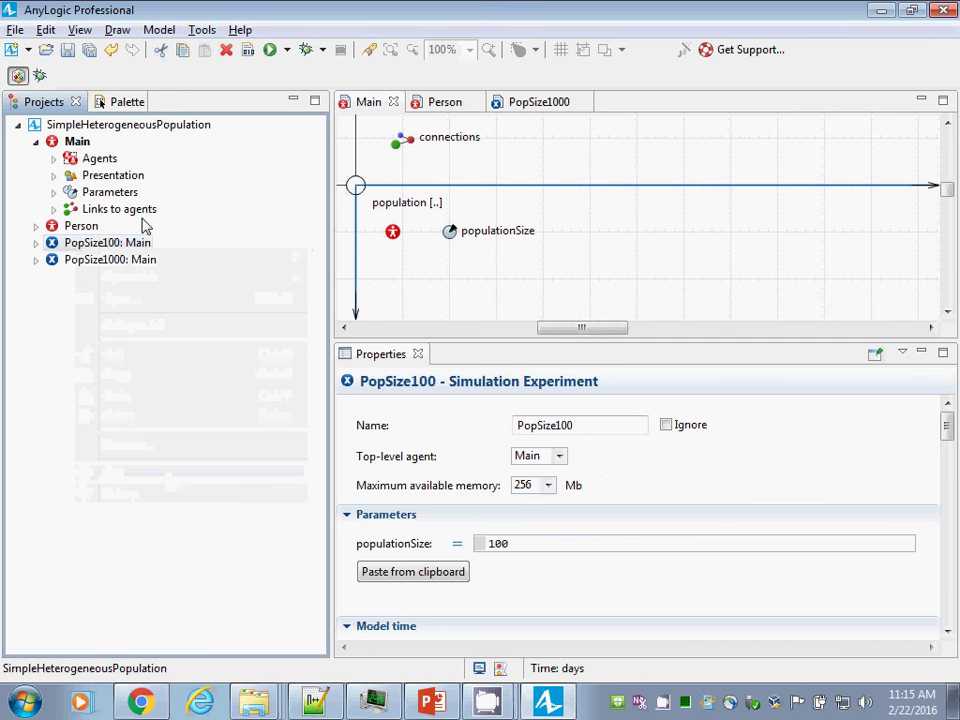
pyautogui.click(96, 147)
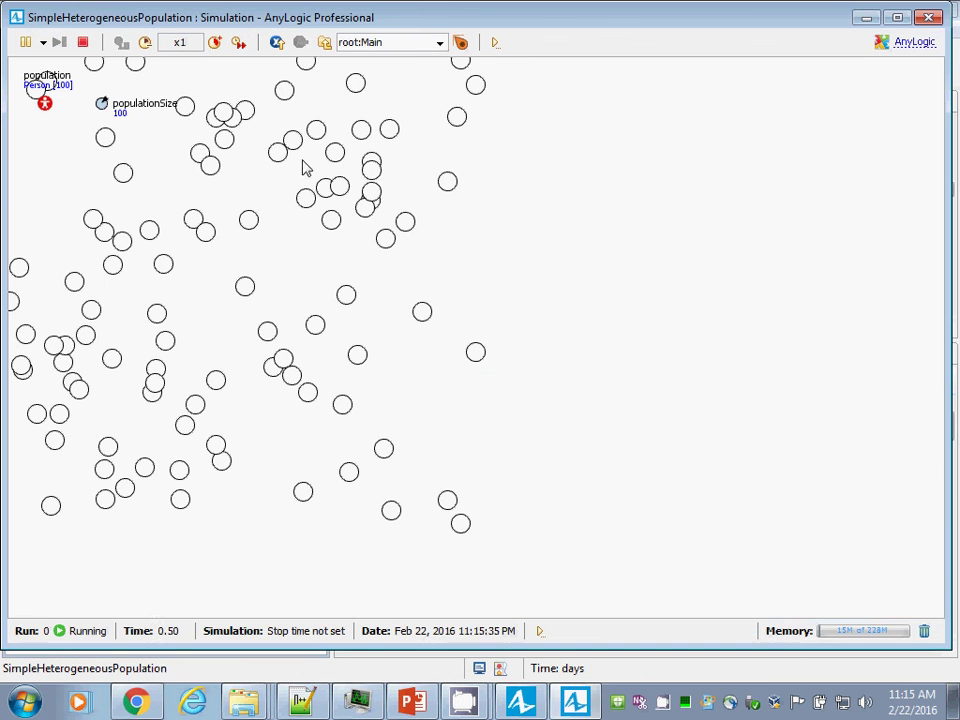
pyautogui.click(928, 17)
# Step: Run the PopSize1000 experiment to view its larger population, and close the simulation window
pyautogui.rightClick(118, 260)
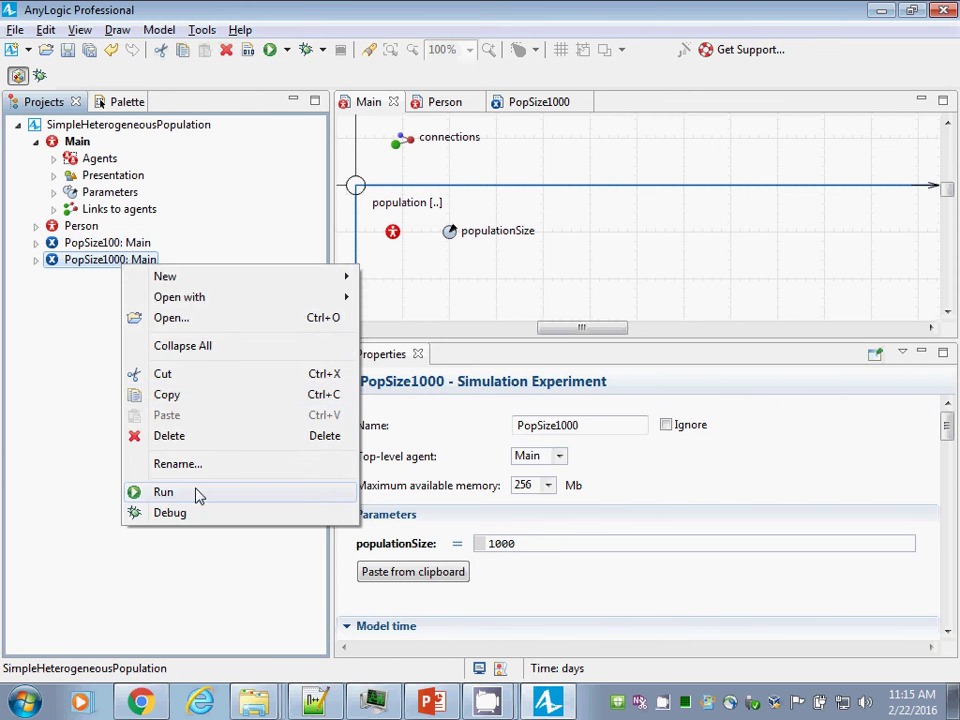
pyautogui.click(163, 492)
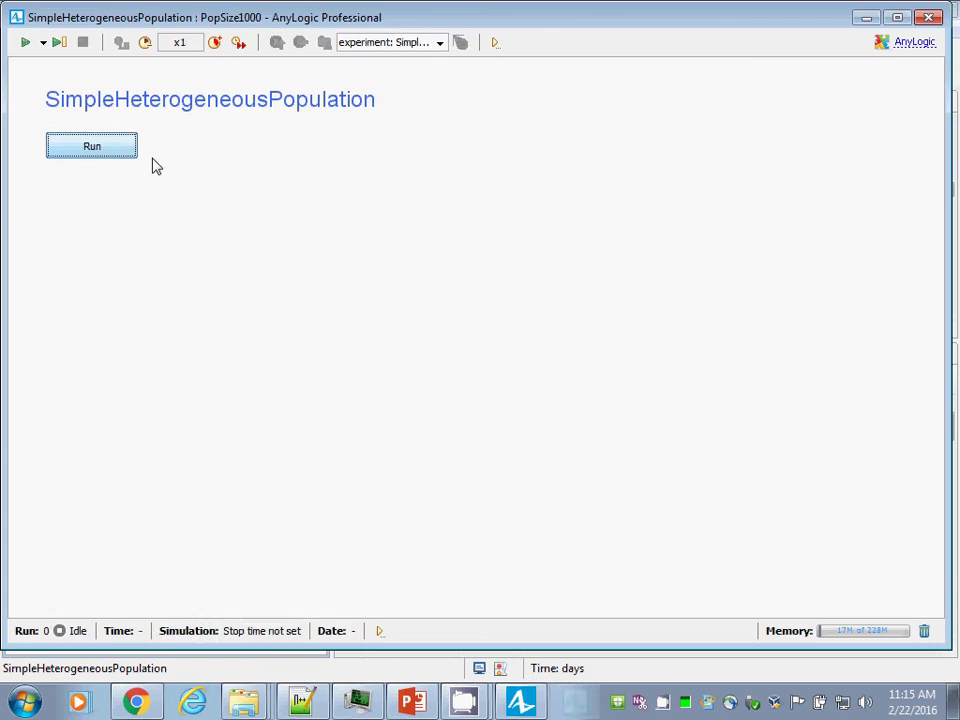
pyautogui.click(928, 17)
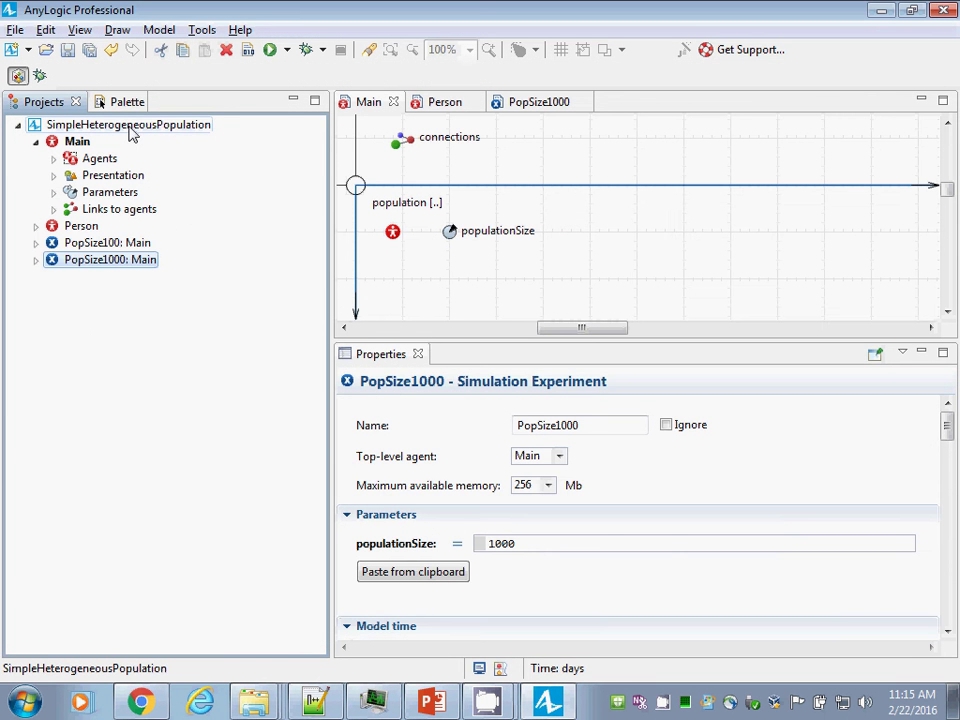
# Step: Create a Simulation experiment named PopSize10000 with Main as top-level agent and set its populationSize to 10000
pyautogui.rightClick(133, 134)
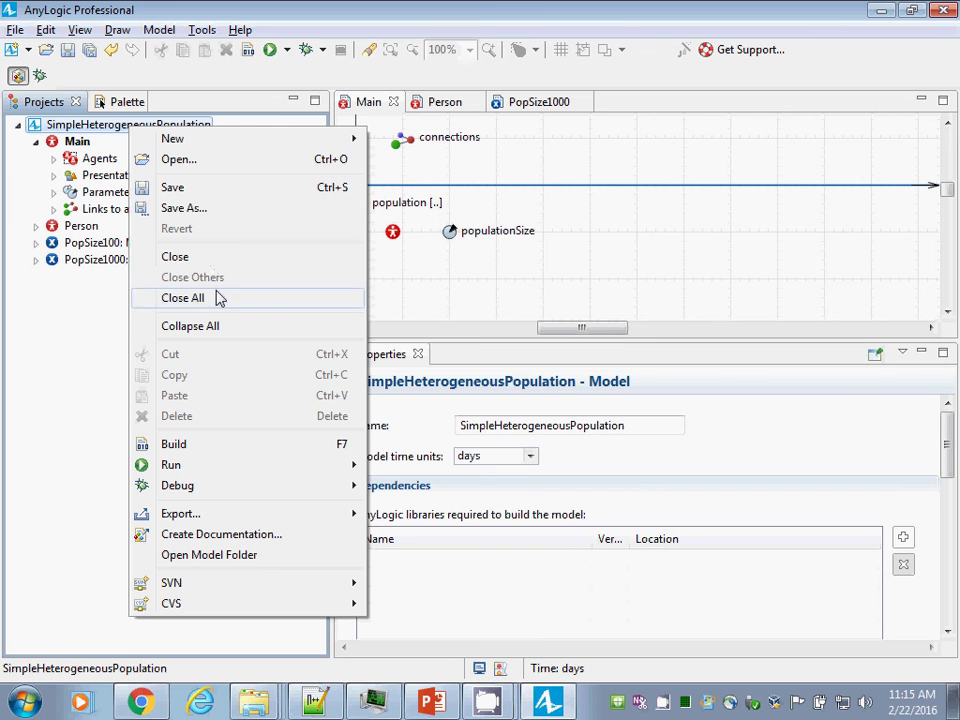
pyautogui.moveTo(330, 139)
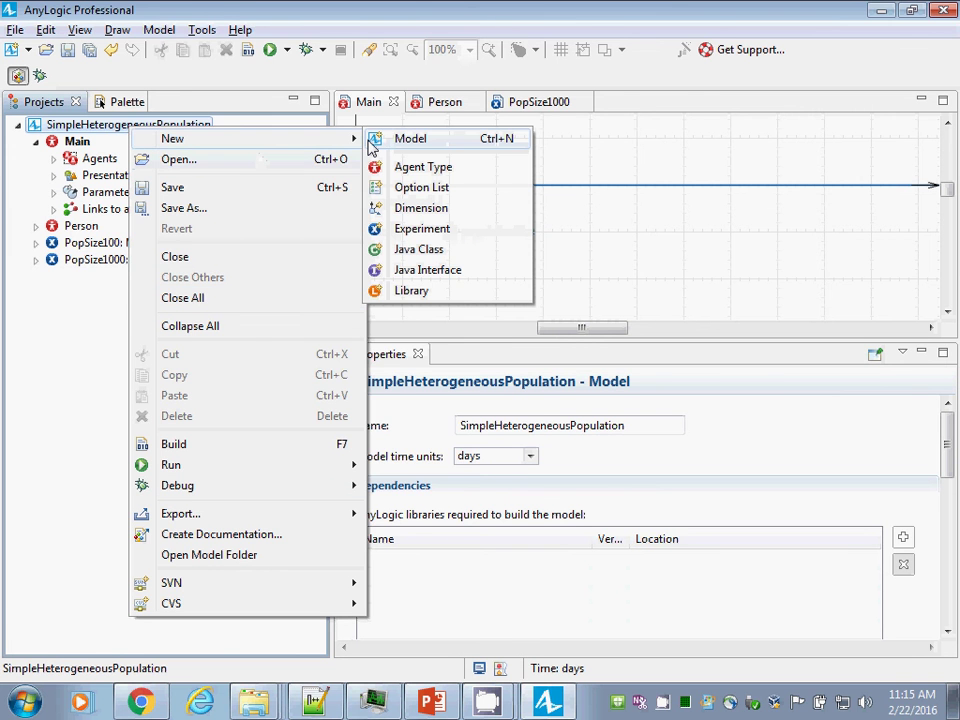
pyautogui.click(407, 228)
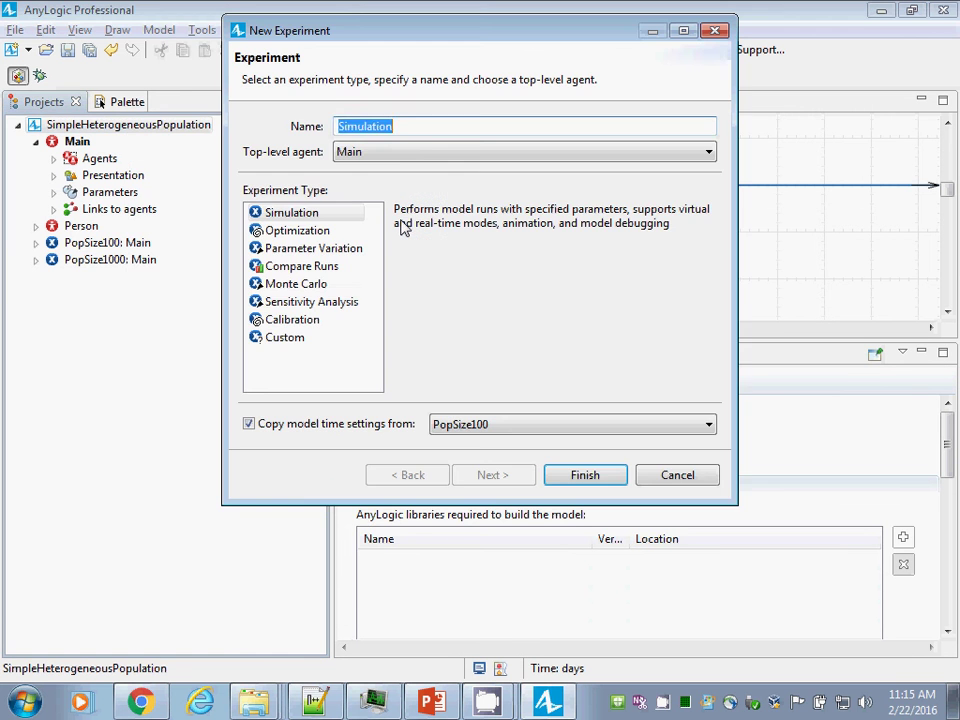
pyautogui.write('PopSize10000')
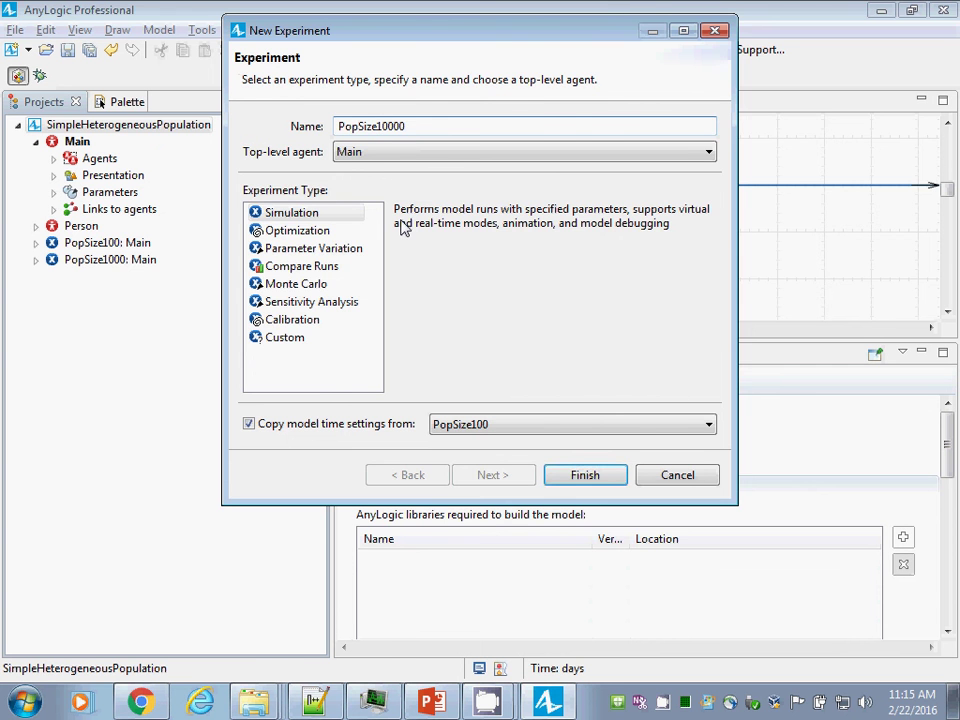
pyautogui.press('Return')
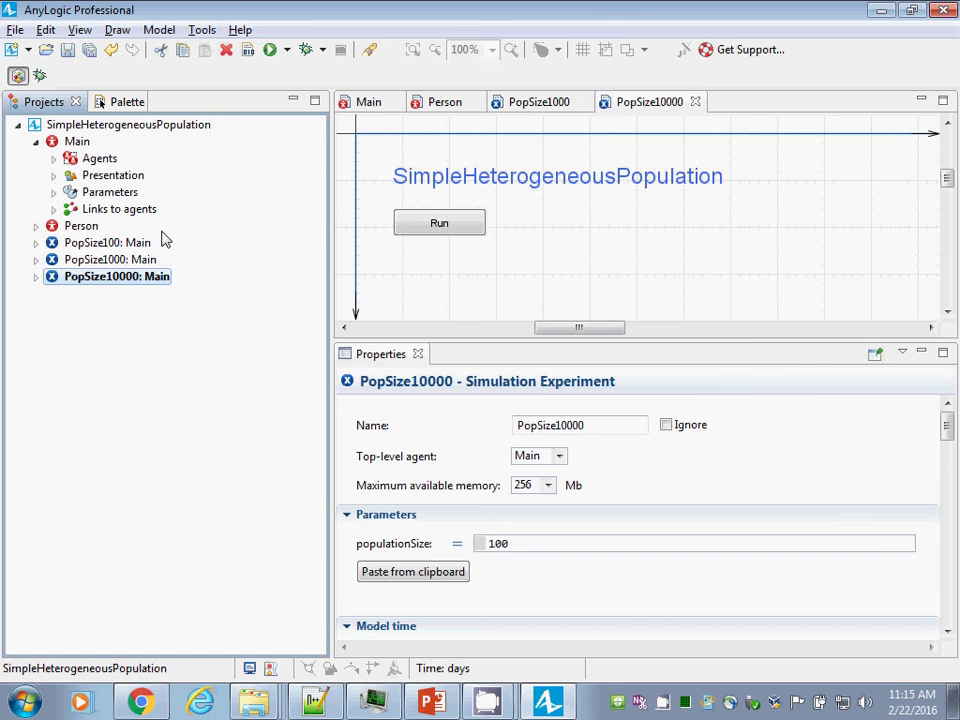
pyautogui.click(516, 545)
pyautogui.write('00')
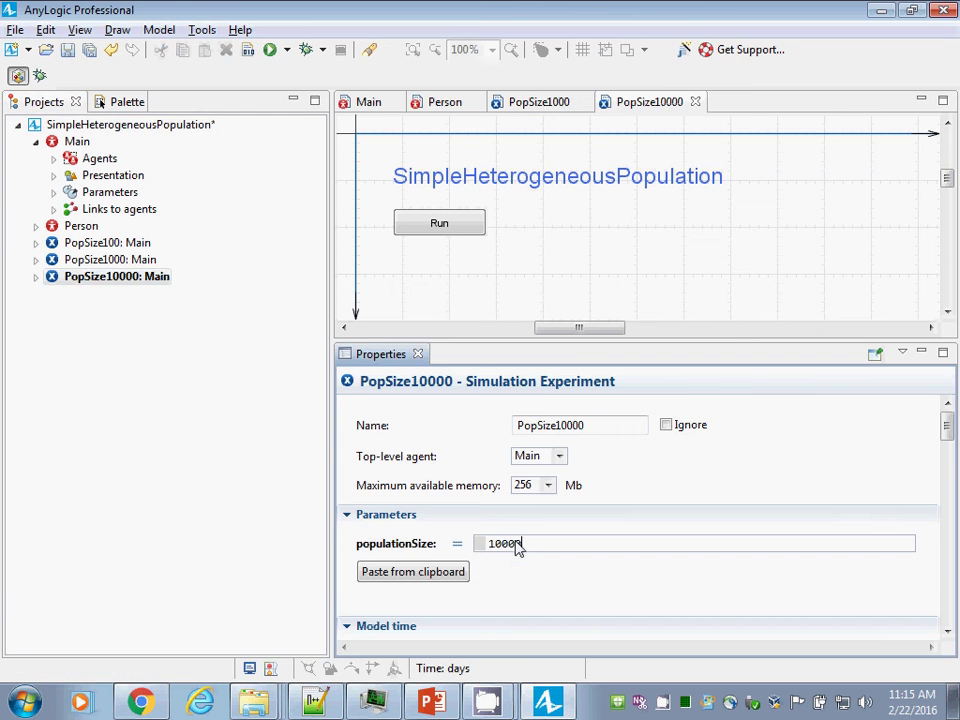
# Step: Run the PopSize10000 experiment, close its simulation window and save the model
pyautogui.rightClick(99, 287)
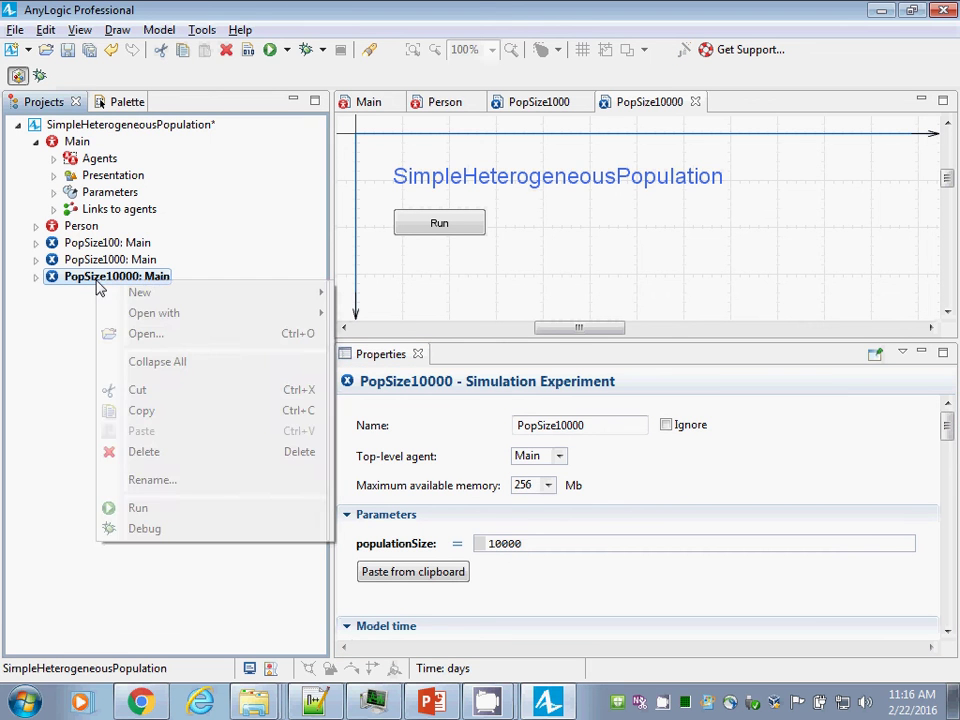
pyautogui.click(156, 510)
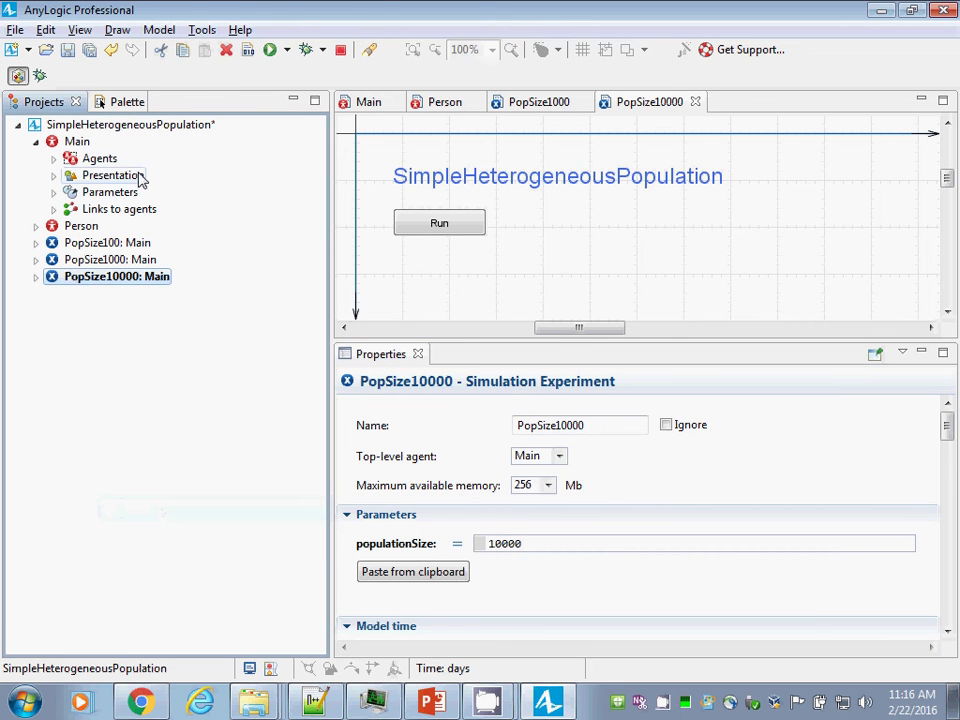
pyautogui.click(131, 149)
pyautogui.click(133, 150)
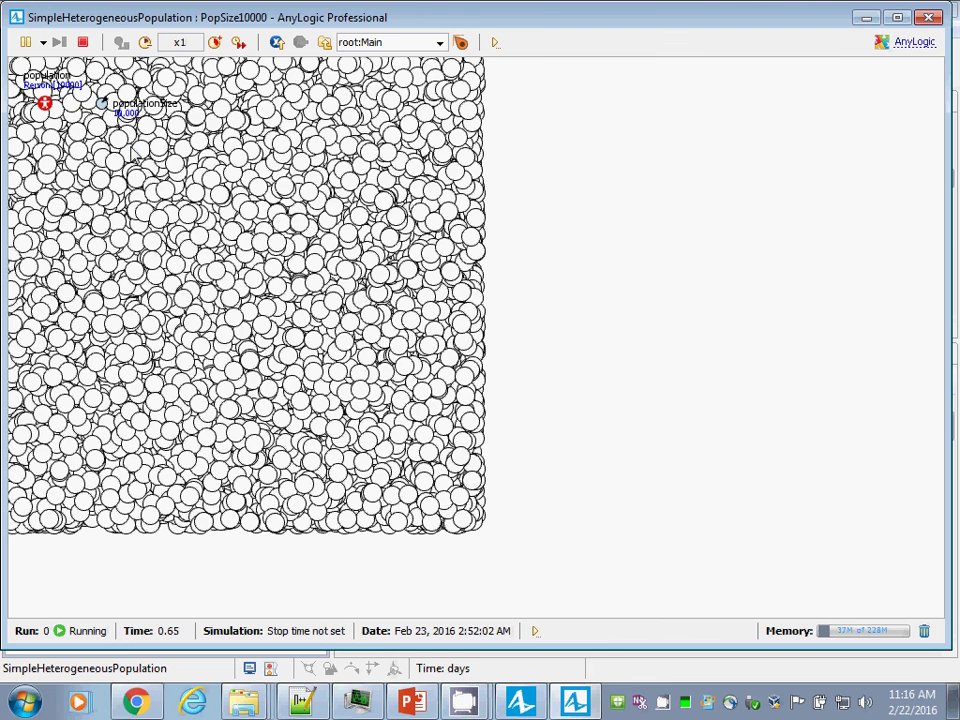
pyautogui.click(934, 19)
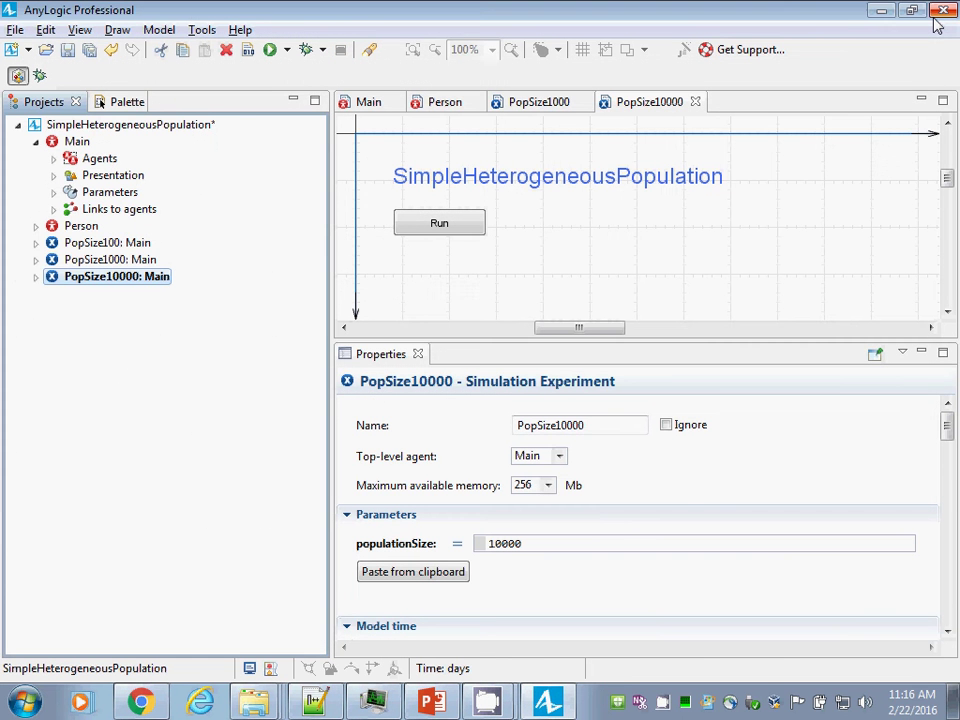
pyautogui.hotkey('ctrl', 's')
# Step: Add a parameter named age to the Person agent type, placed below the horizontal axis
pyautogui.click(368, 103)
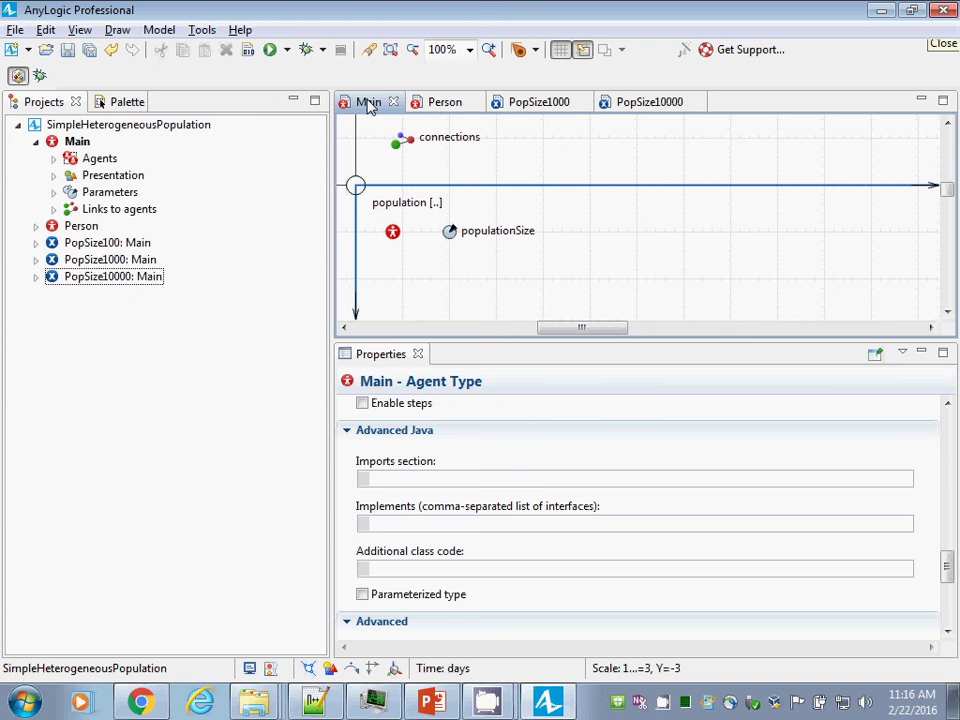
pyautogui.click(443, 101)
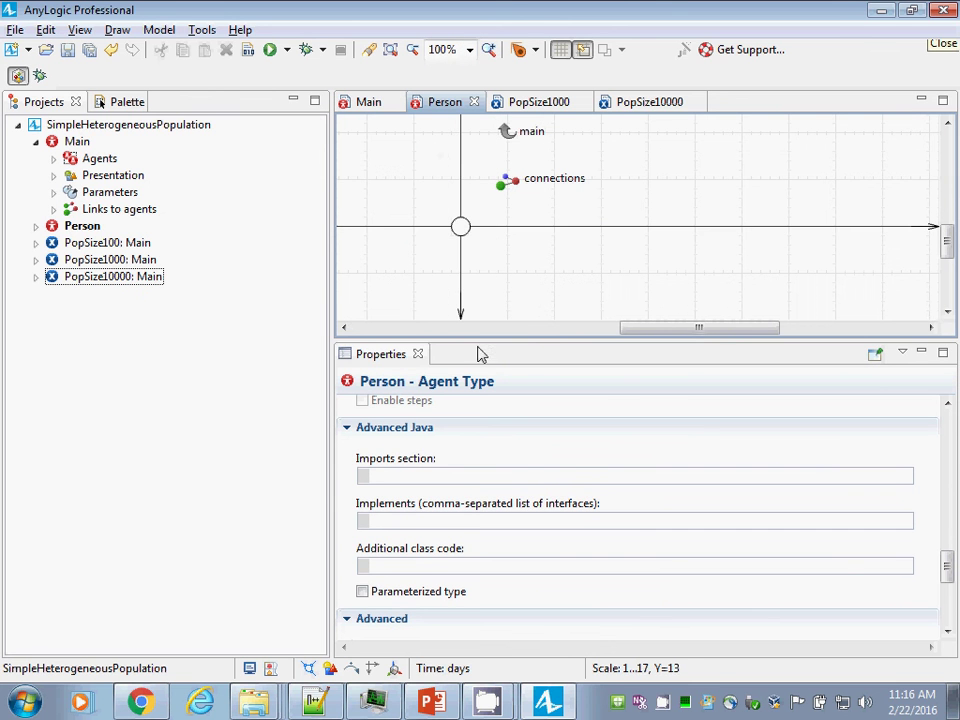
pyautogui.moveTo(525, 345); pyautogui.dragTo(555, 395)
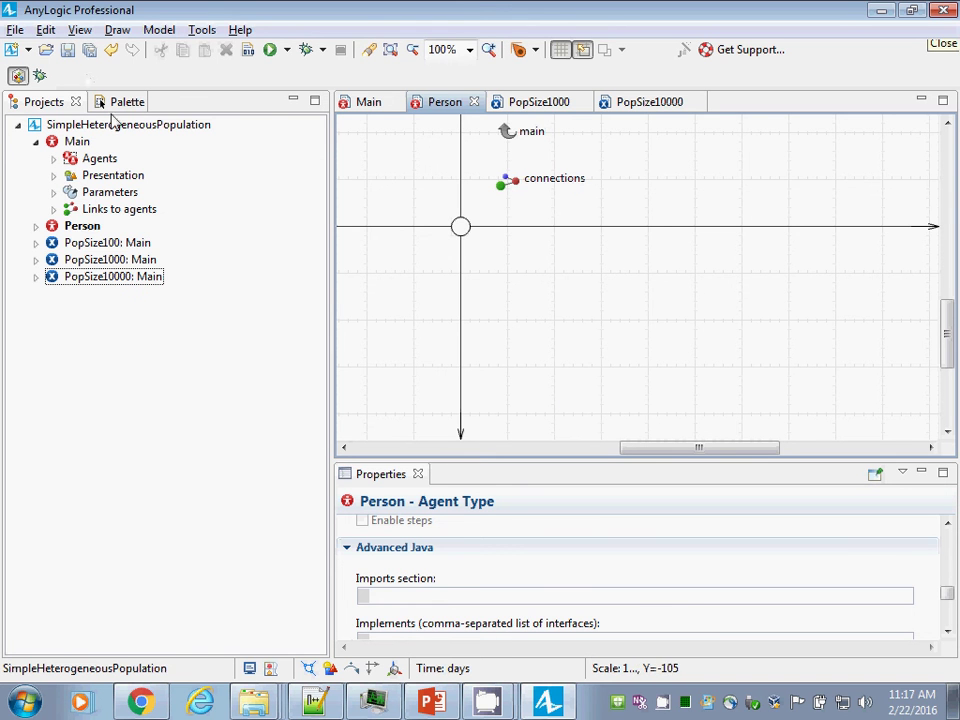
pyautogui.click(115, 101)
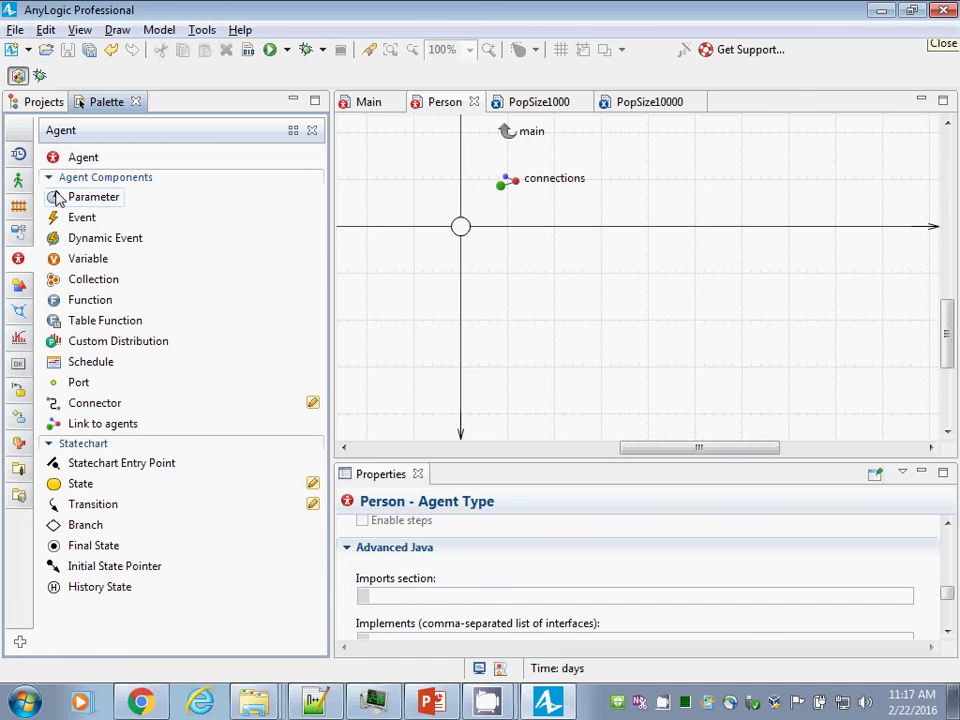
pyautogui.moveTo(58, 197); pyautogui.dragTo(543, 283)
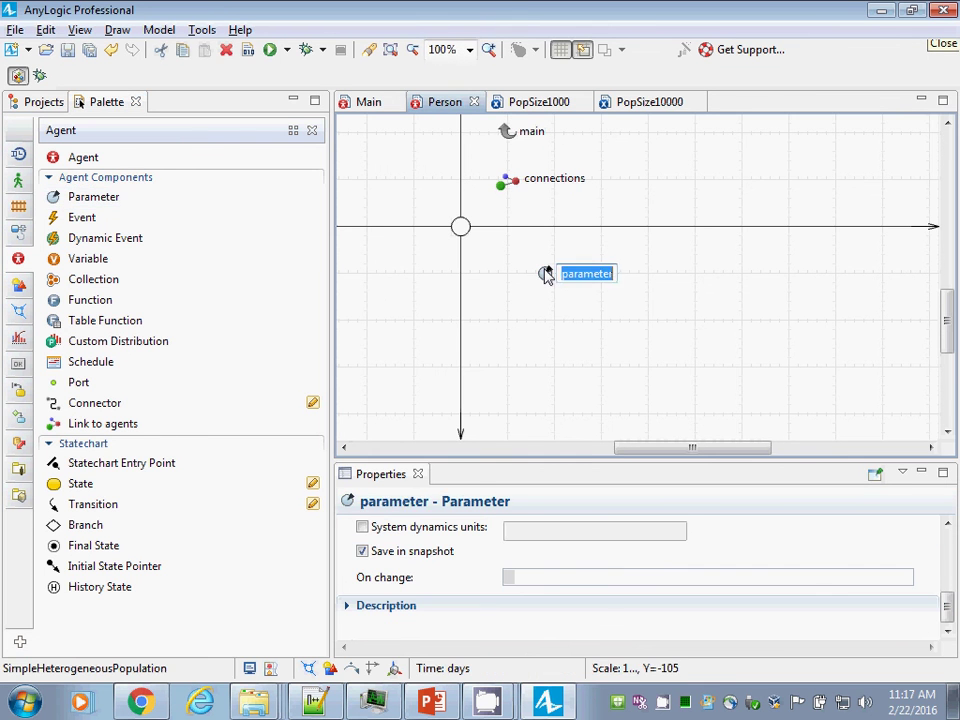
pyautogui.write('age')
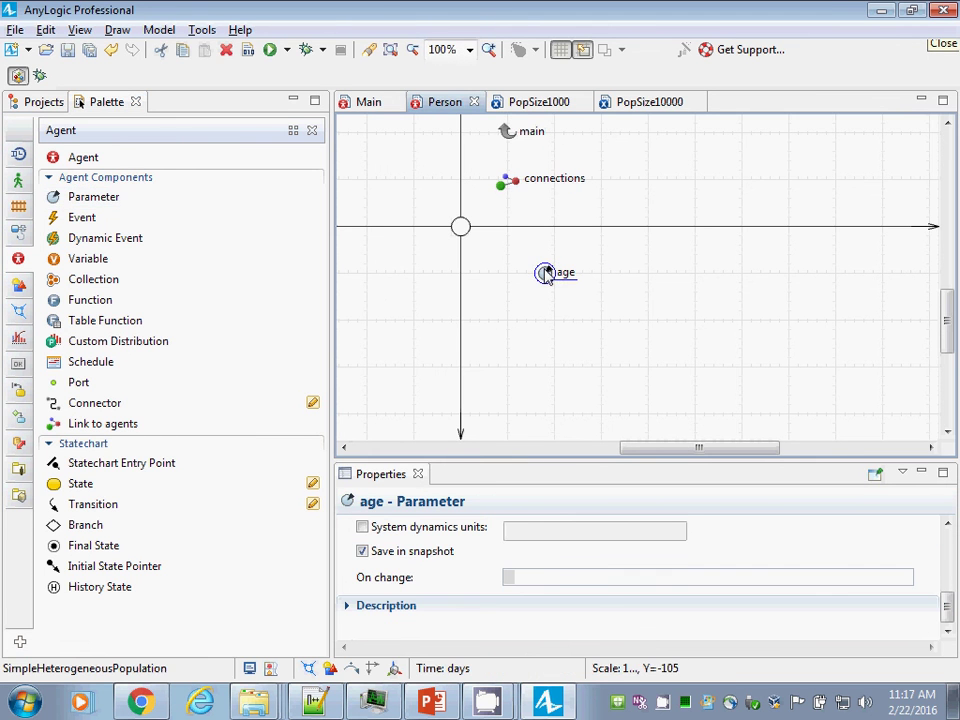
# Step: Review the name, type and default value properties of Person's age parameter
pyautogui.click(18, 260)
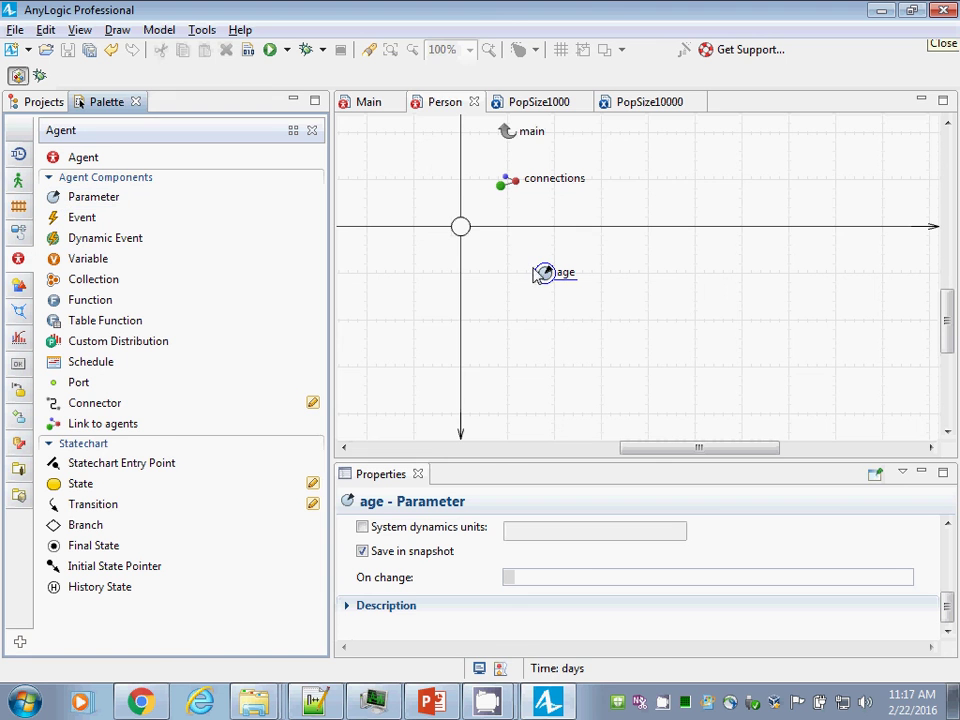
pyautogui.click(553, 282)
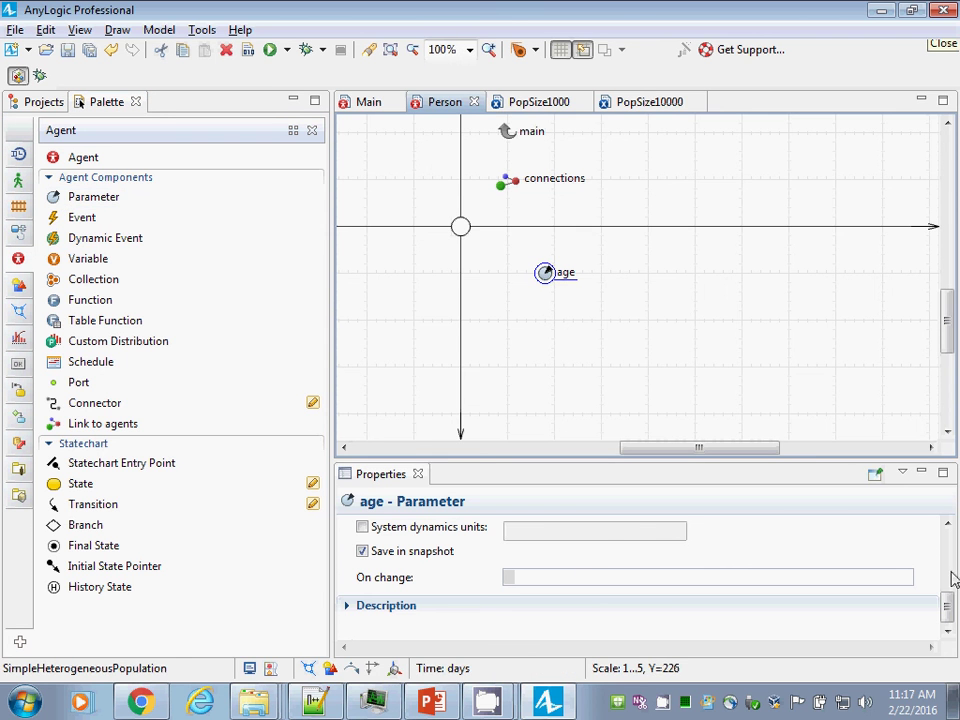
pyautogui.moveTo(948, 603); pyautogui.dragTo(948, 540)
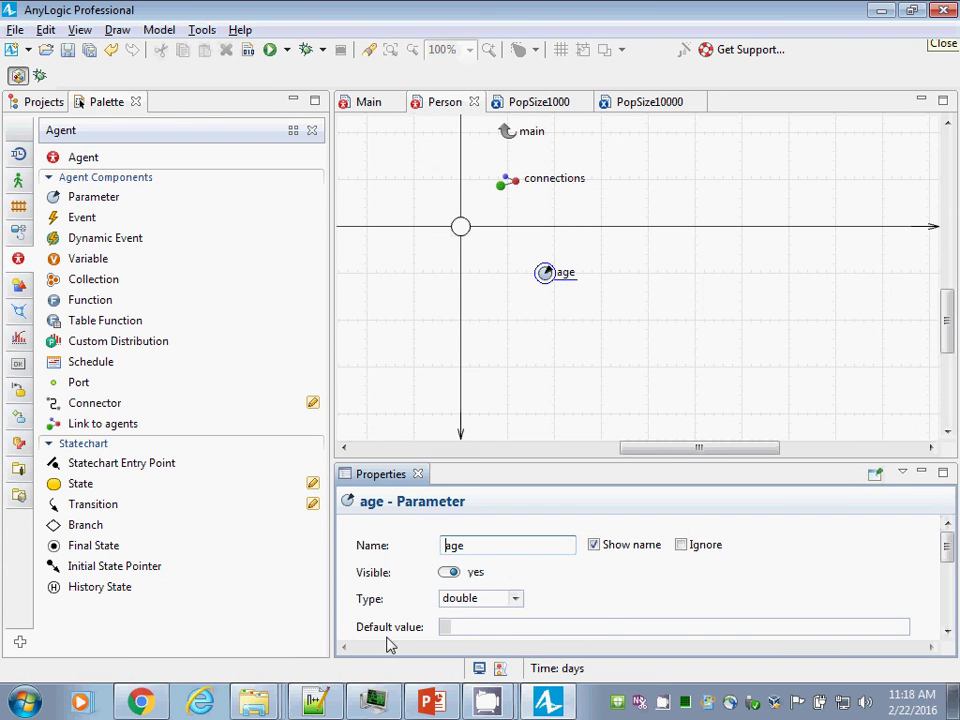
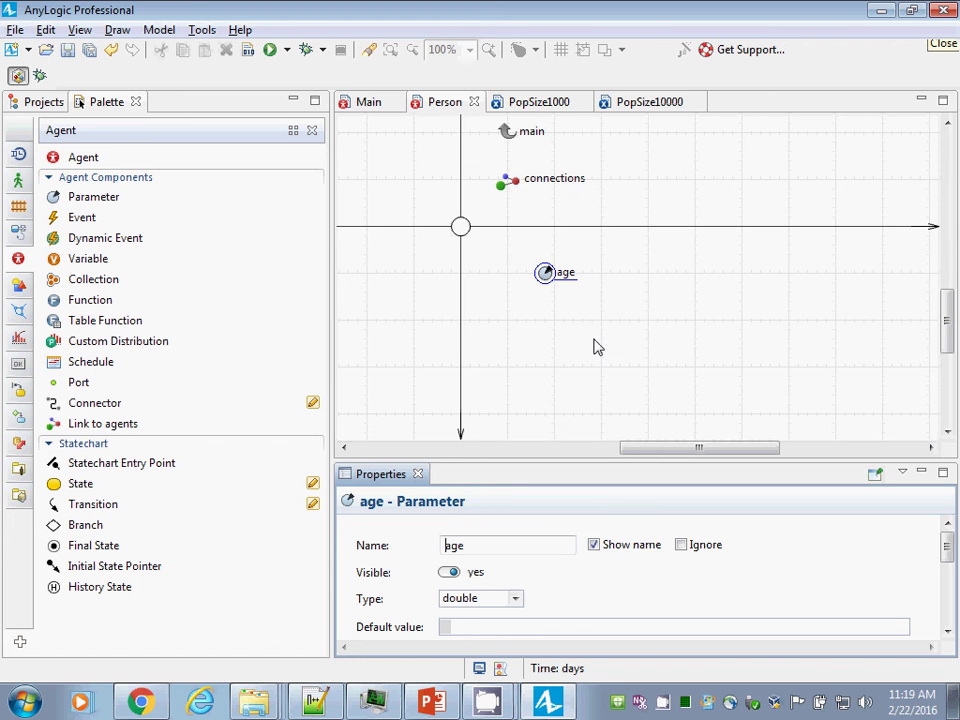
# Step: Compare Person's age parameter with the population's properties on Main to examine where its age value is specified
pyautogui.click(366, 101)
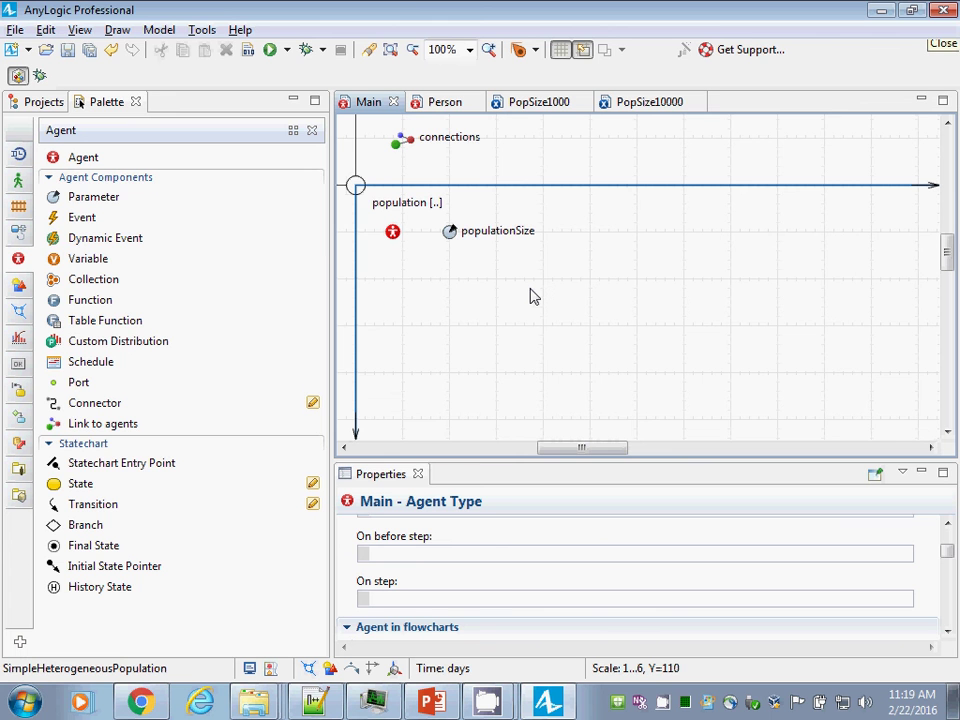
pyautogui.click(393, 233)
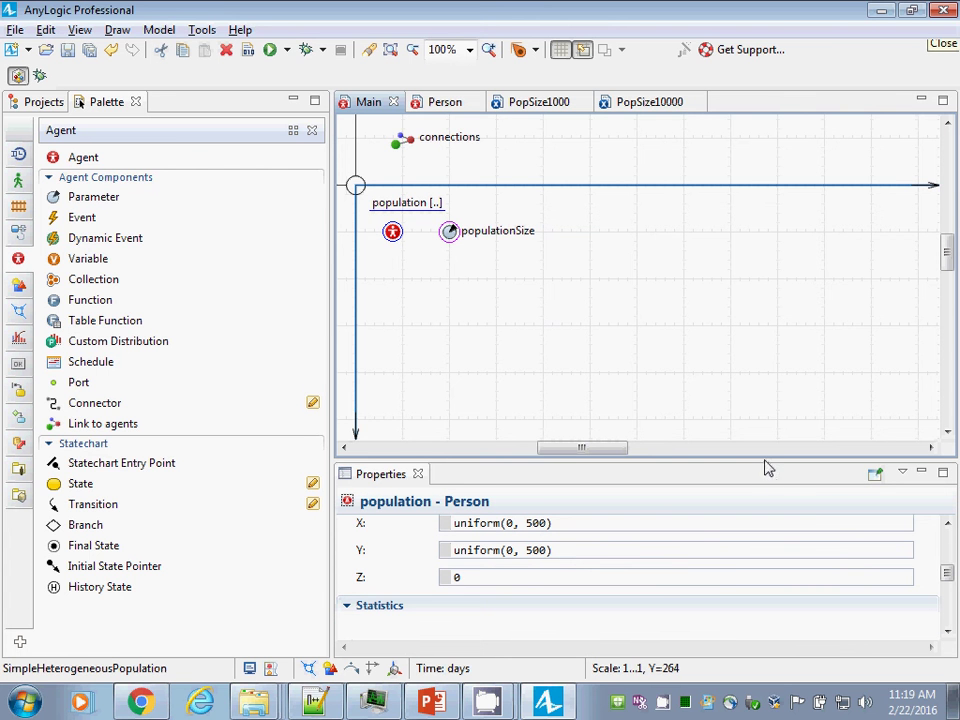
pyautogui.moveTo(765, 465); pyautogui.dragTo(752, 312)
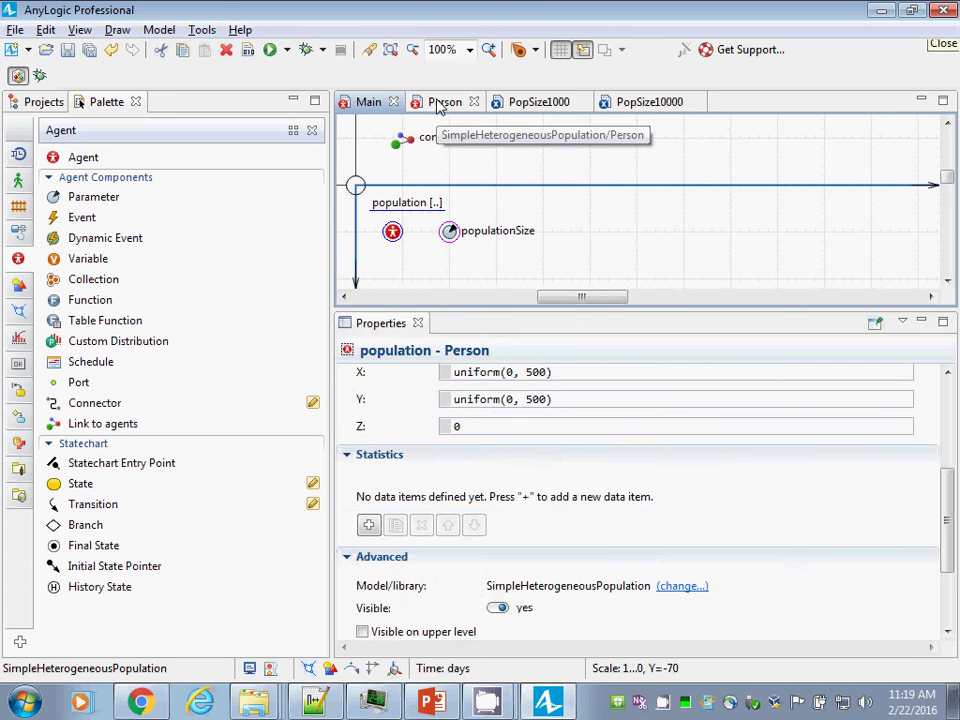
pyautogui.click(440, 101)
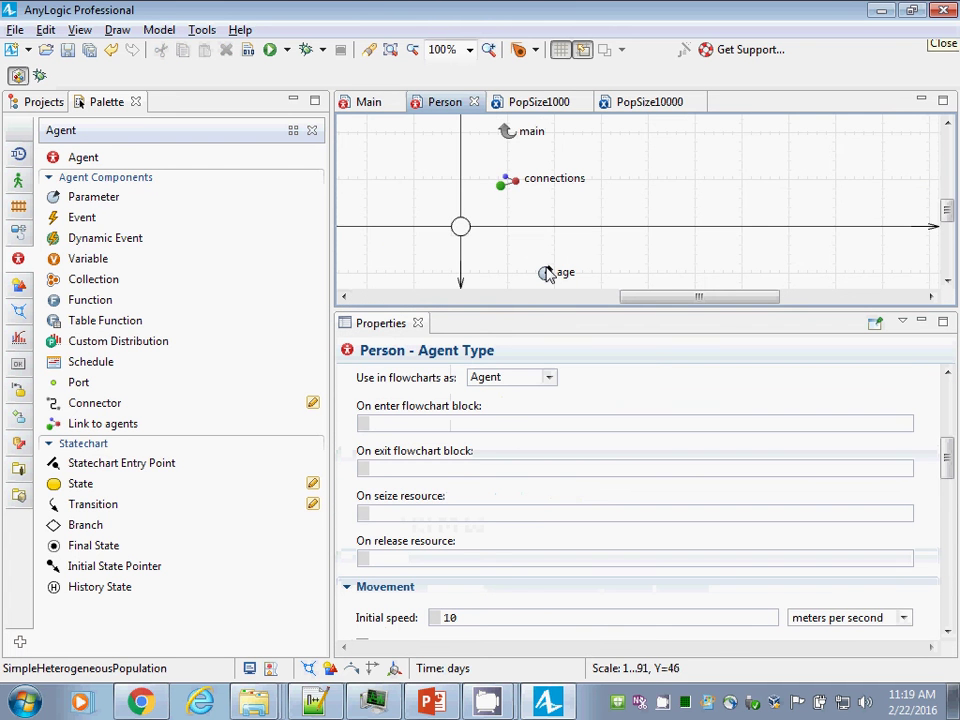
pyautogui.click(375, 102)
pyautogui.click(437, 102)
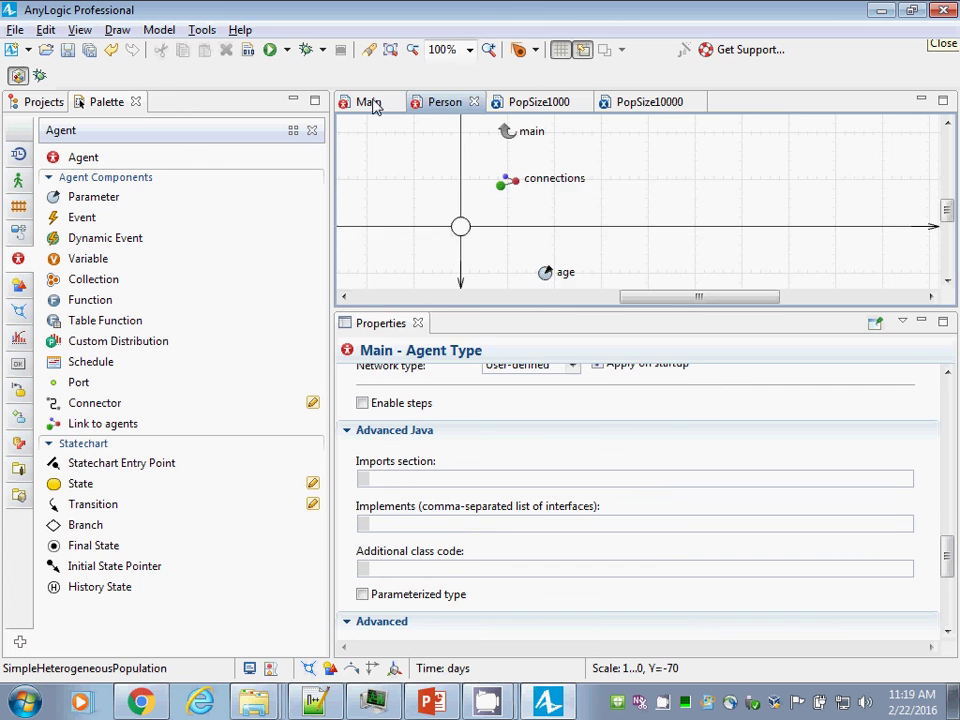
pyautogui.click(372, 102)
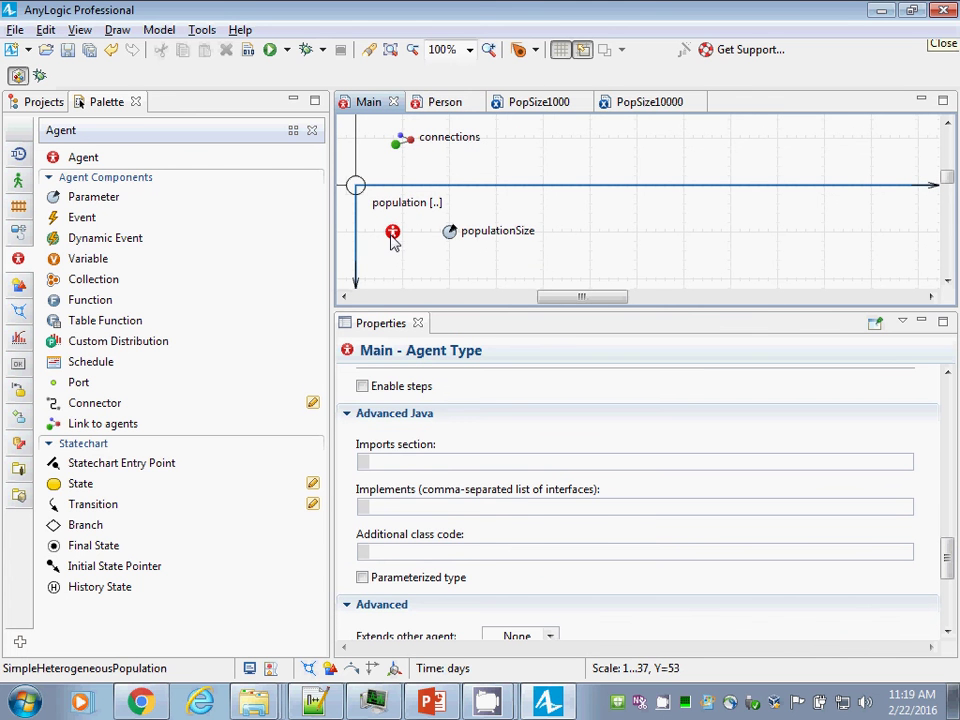
pyautogui.click(392, 236)
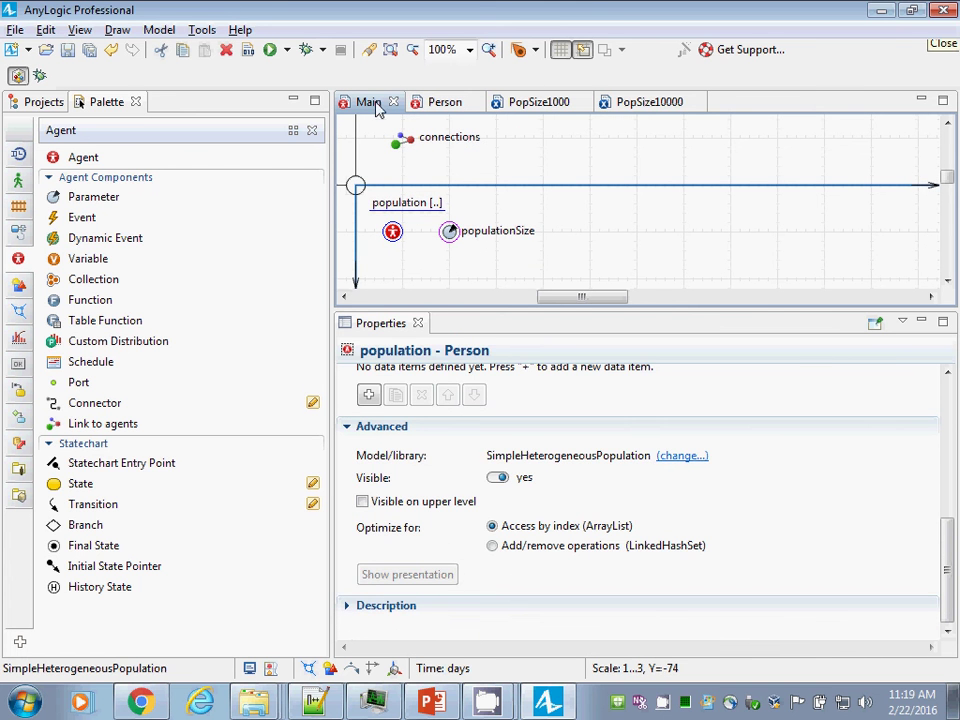
pyautogui.moveTo(946, 548); pyautogui.dragTo(945, 401)
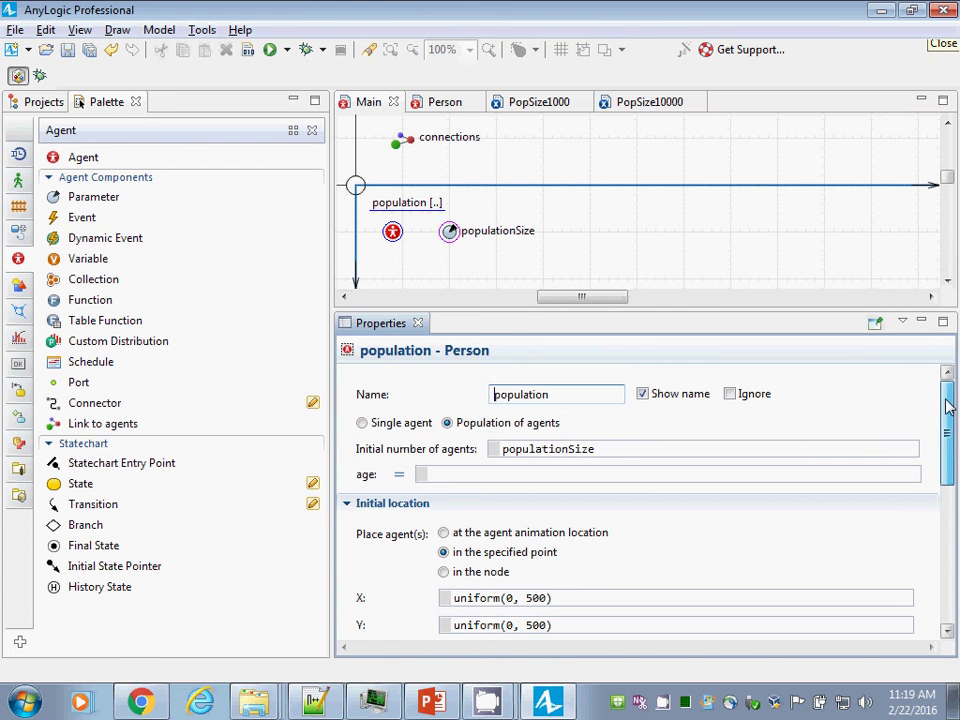
# Step: Place a custom distribution on Main in the empty area beside the vertical axis, opposite the population and populationSize elements
pyautogui.click(438, 474)
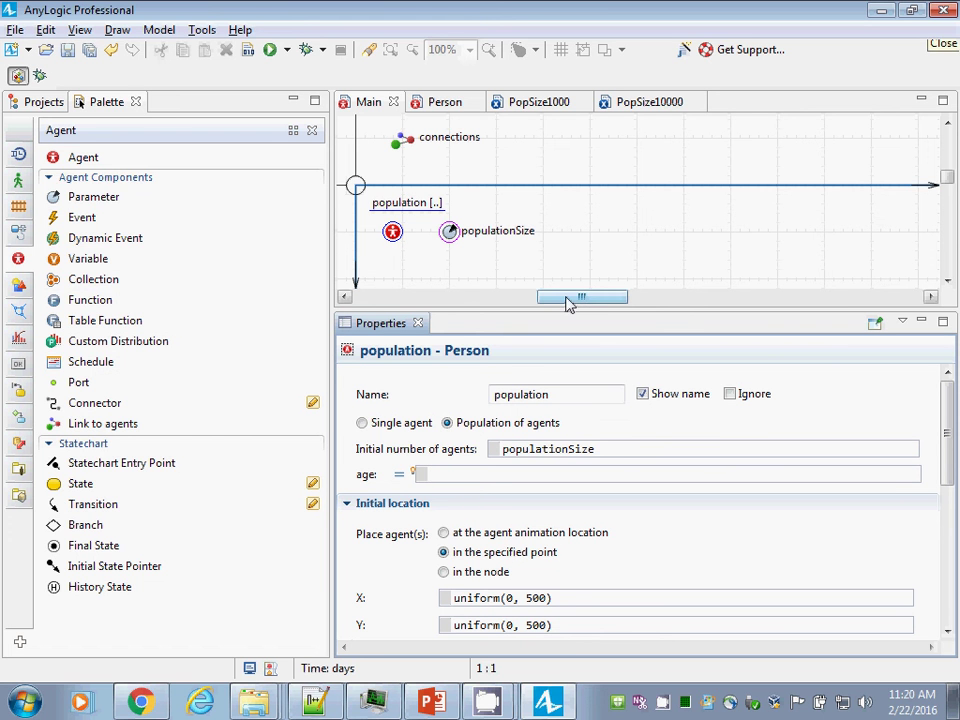
pyautogui.moveTo(568, 303); pyautogui.dragTo(509, 306)
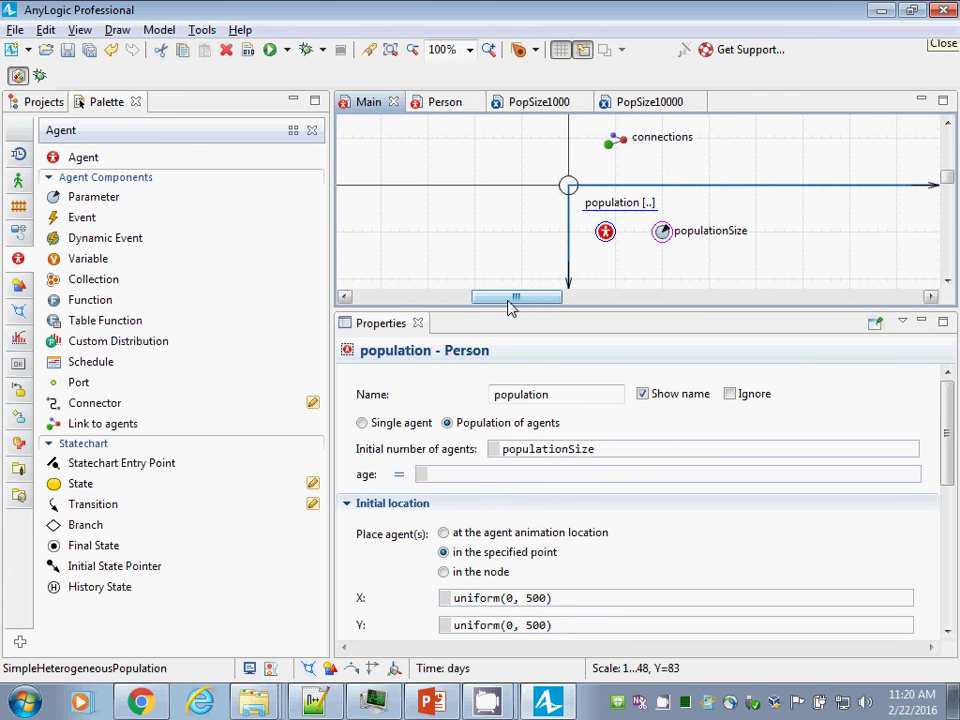
pyautogui.click(55, 345)
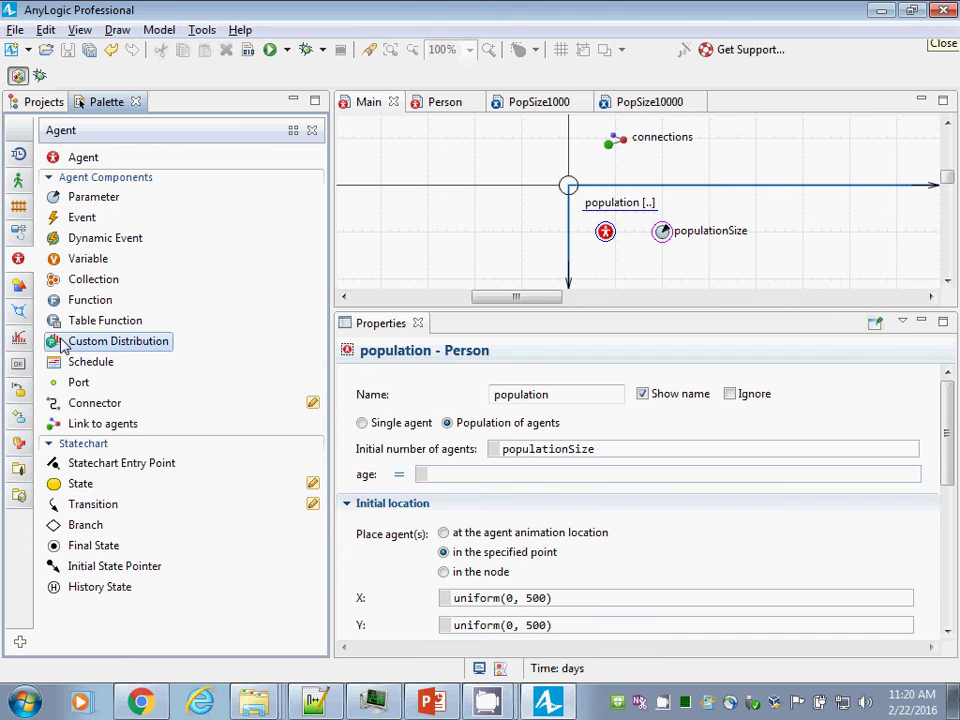
pyautogui.moveTo(20, 197)
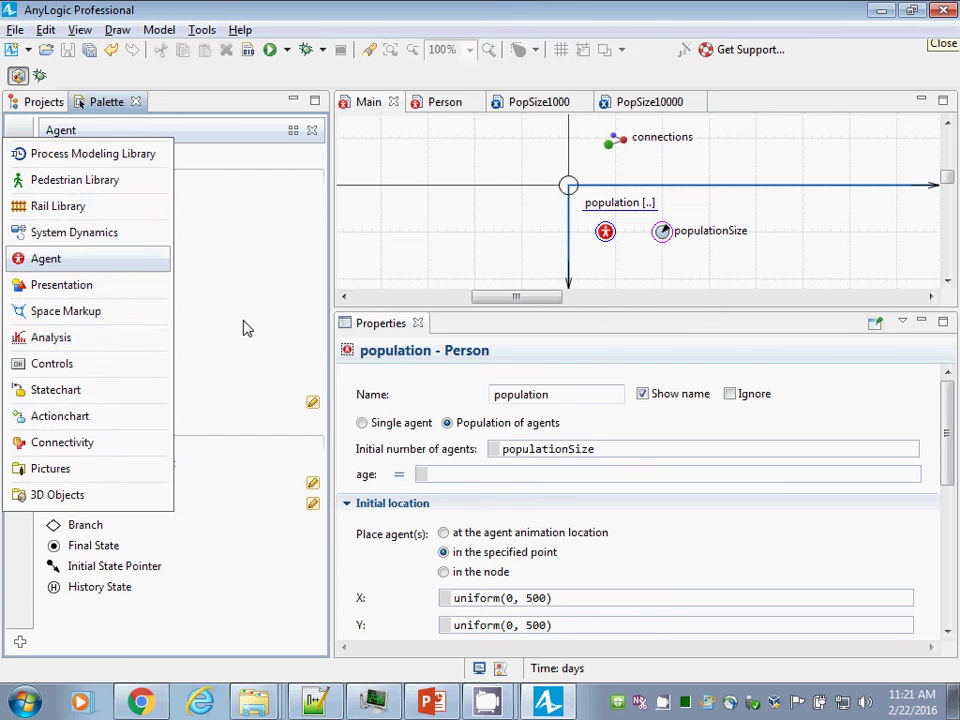
pyautogui.rightClick(54, 345)
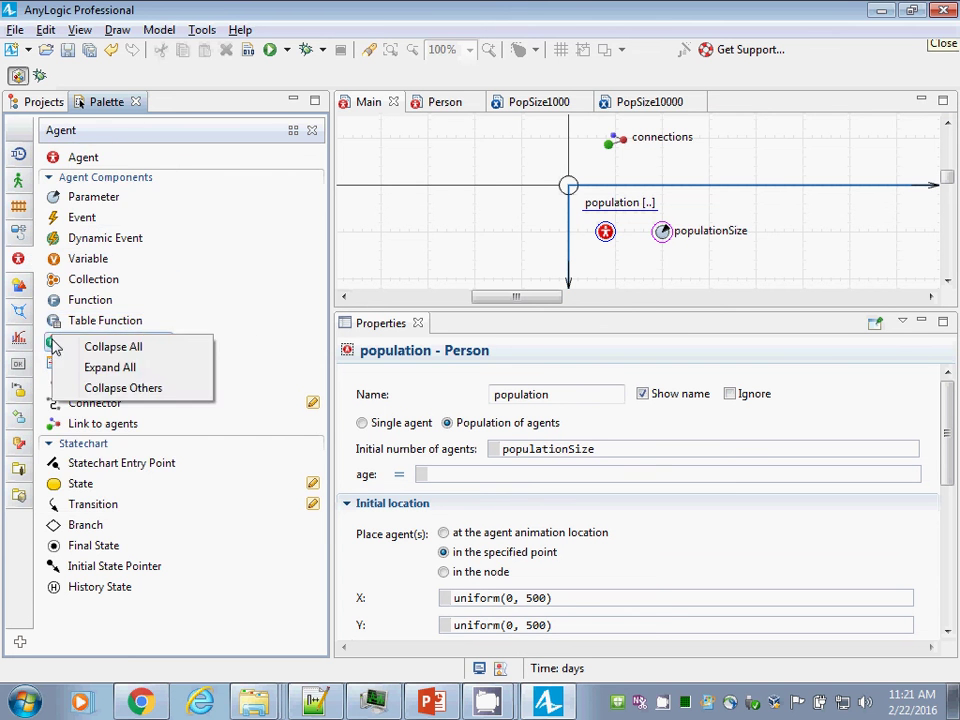
pyautogui.moveTo(54, 345); pyautogui.dragTo(384, 221)
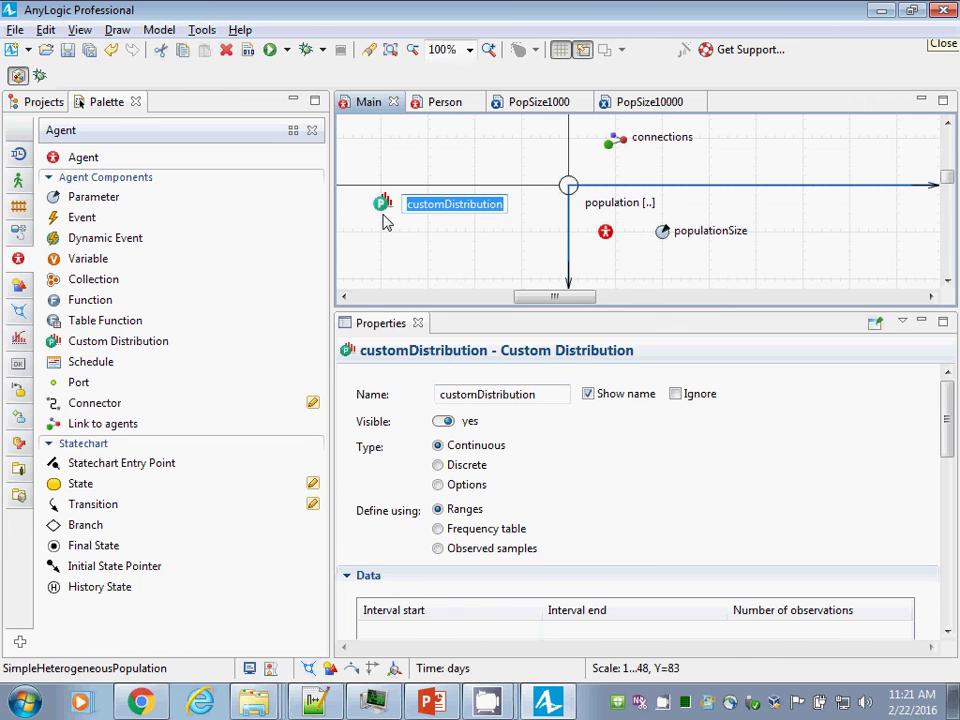
# Step: Name the new custom distribution ageDistribution
pyautogui.hotkey('shift', 'Left')
pyautogui.hotkey('shift', 'Left')
pyautogui.hotkey('shift', 'Left')
pyautogui.hotkey('shift', 'Left')
pyautogui.hotkey('shift', 'Left')
pyautogui.hotkey('shift', 'Left')
pyautogui.hotkey('shift', 'Left')
pyautogui.hotkey('shift', 'Left')
pyautogui.hotkey('shift', 'Left')
pyautogui.hotkey('shift', 'Left')
pyautogui.hotkey('shift', 'Left')
pyautogui.hotkey('shift', 'Left')
pyautogui.write('a')
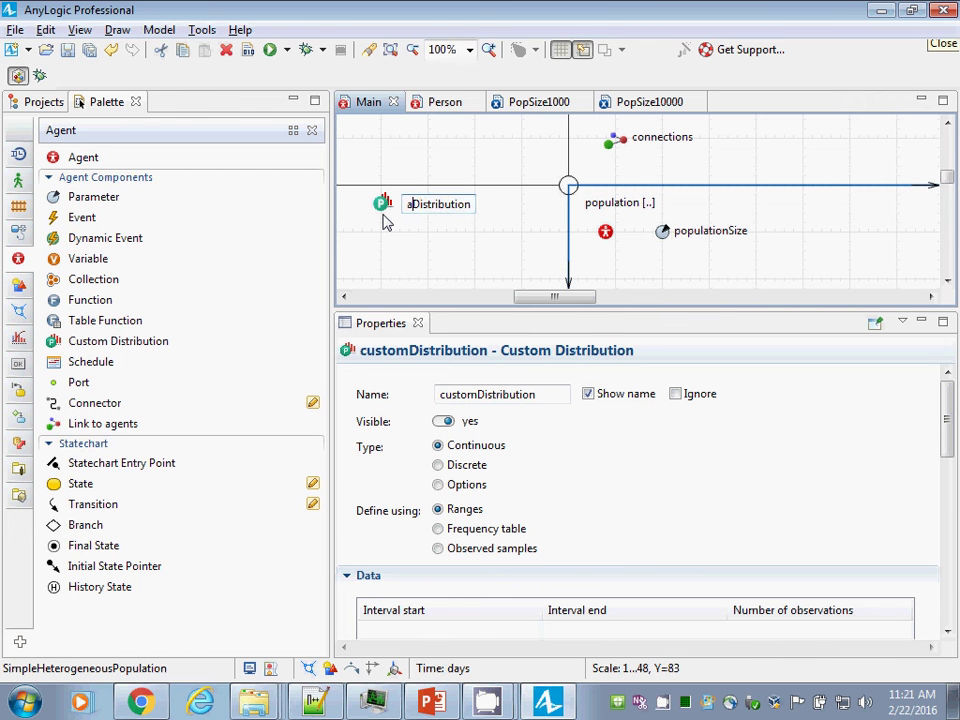
pyautogui.write('ge')
pyautogui.press('Return')
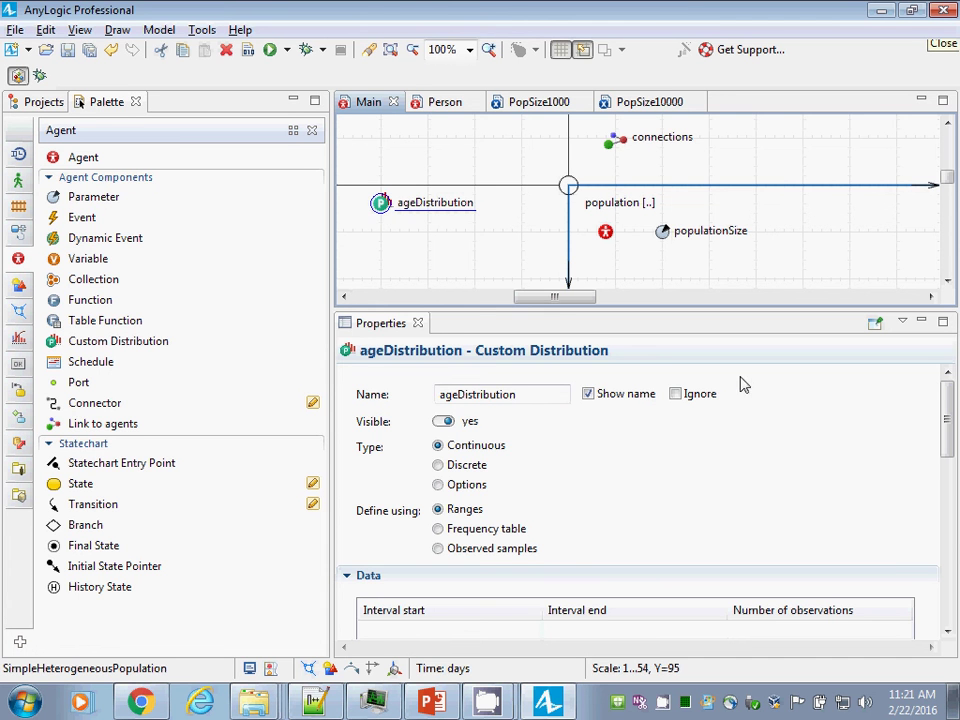
# Step: Fill the first data row of ageDistribution with interval start 0, interval end 10 and 1000 observations
pyautogui.moveTo(947, 411)
pyautogui.mouseDown()
pyautogui.moveTo(950, 428)
pyautogui.moveTo(949, 418)
pyautogui.mouseUp()
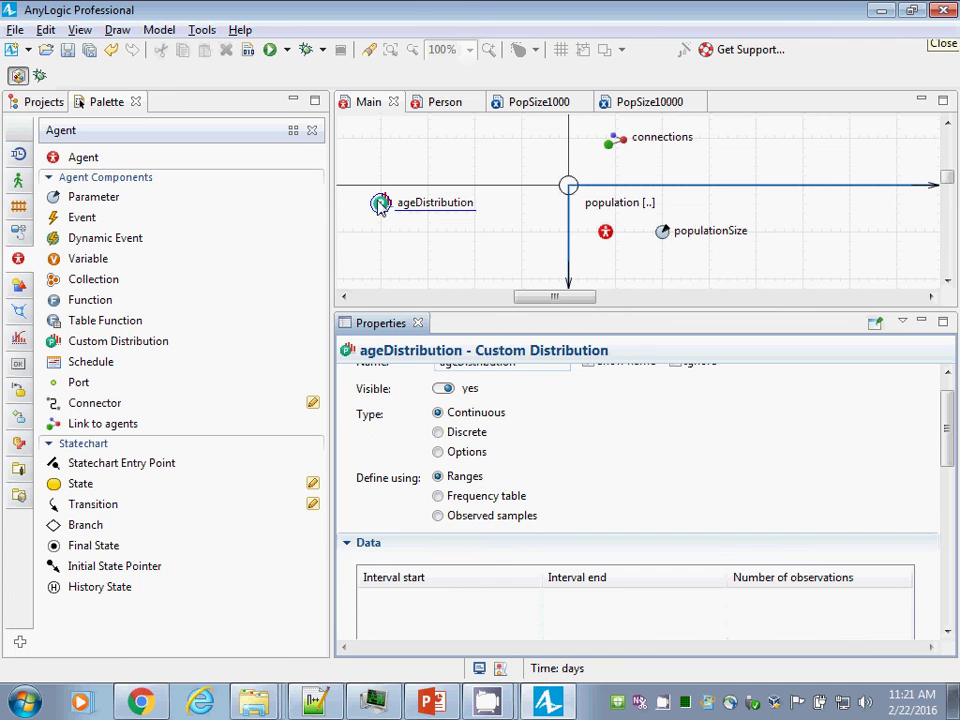
pyautogui.click(454, 599)
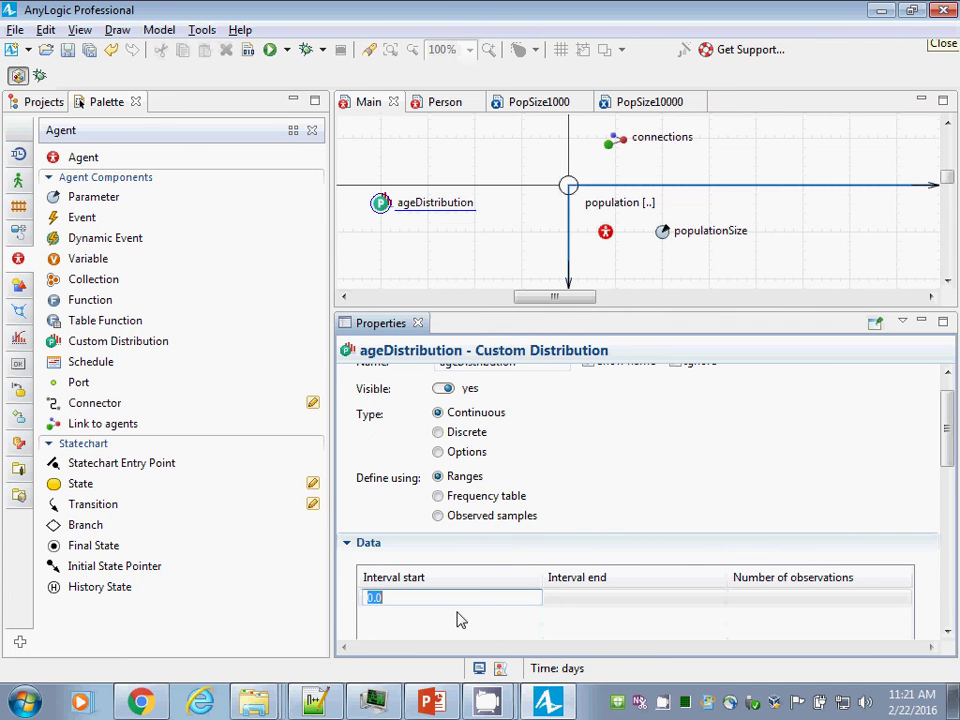
pyautogui.write('0')
pyautogui.press('Tab')
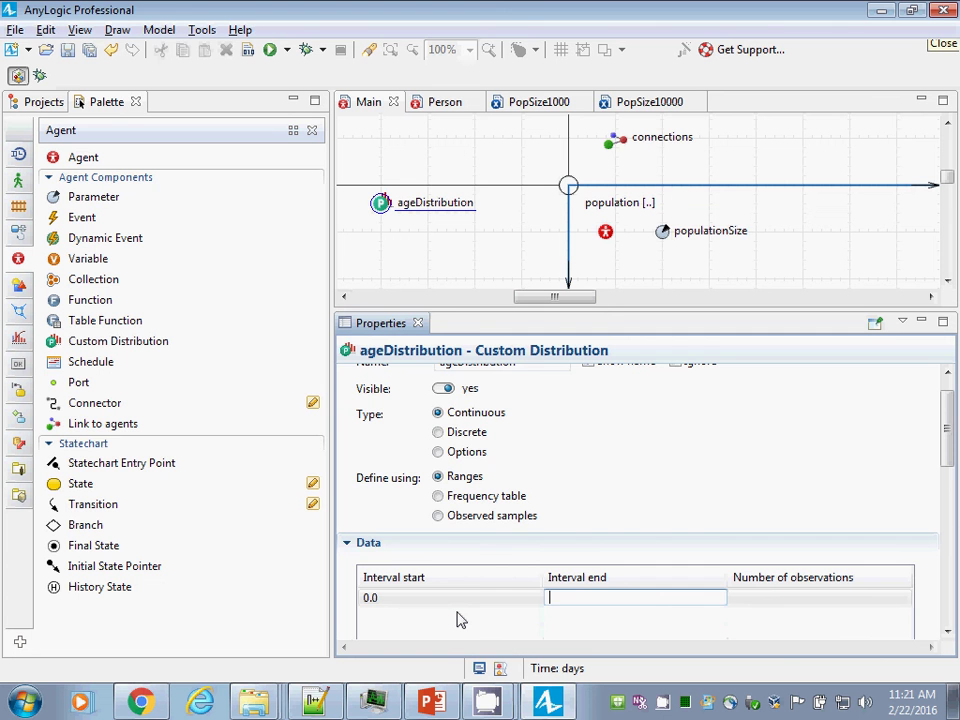
pyautogui.write('10')
pyautogui.press('Tab')
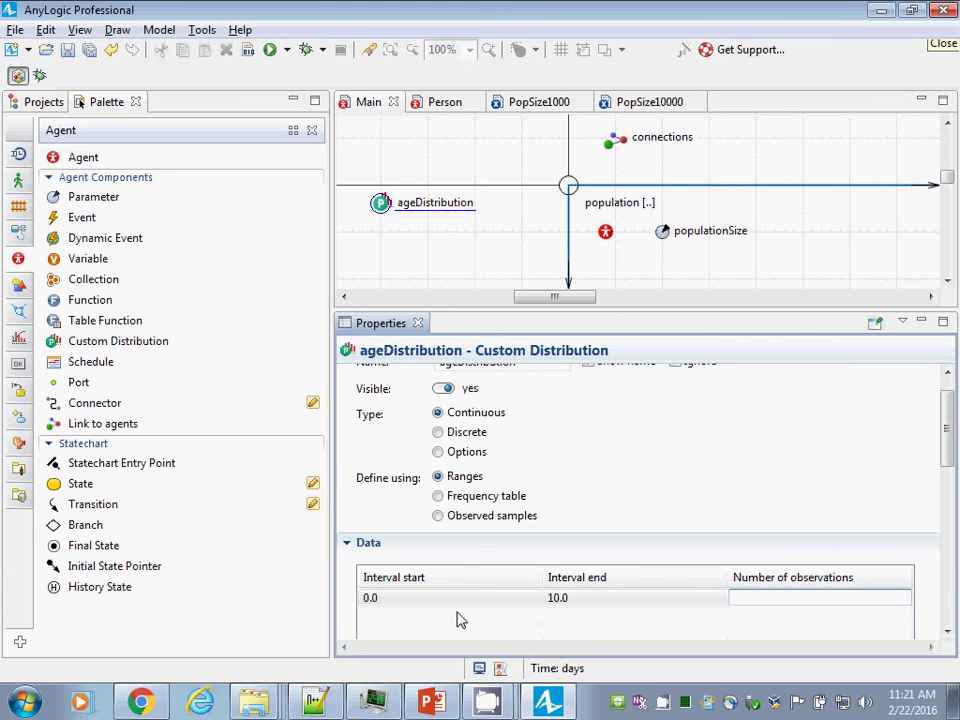
pyautogui.write('100')
pyautogui.write('0')
# Step: Add a second data row to ageDistribution with interval start 10
pyautogui.click(429, 622)
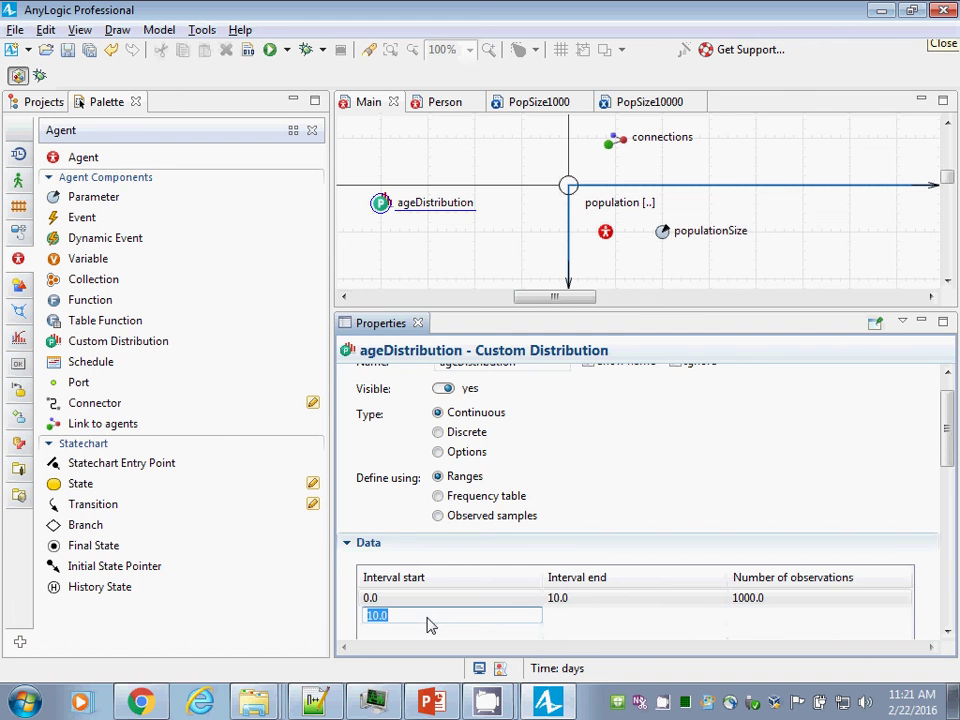
pyautogui.press('Tab')
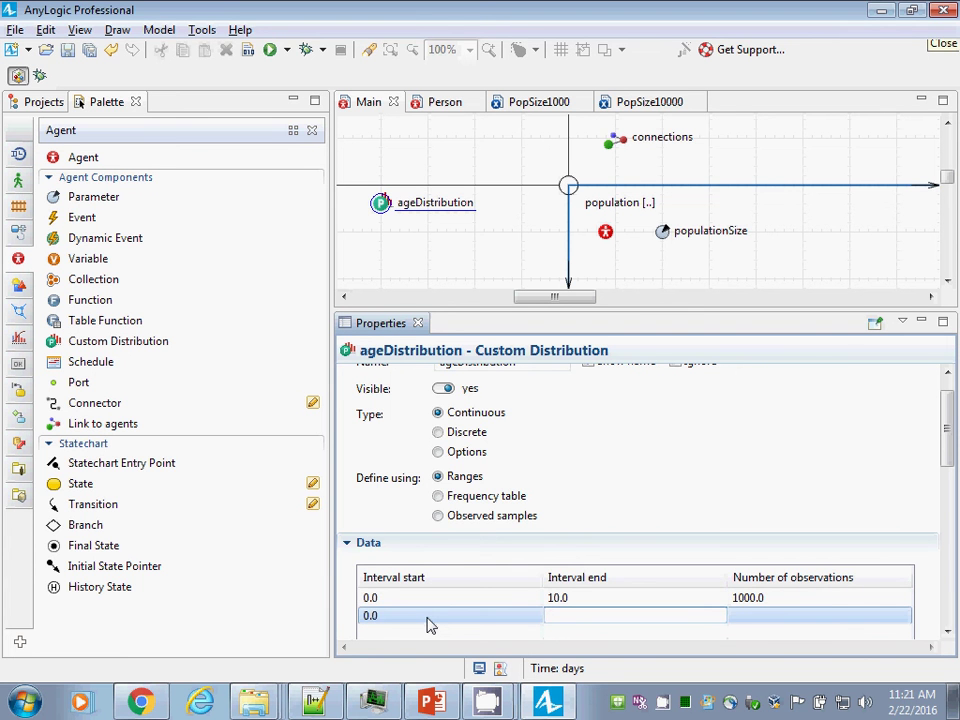
pyautogui.click(426, 624)
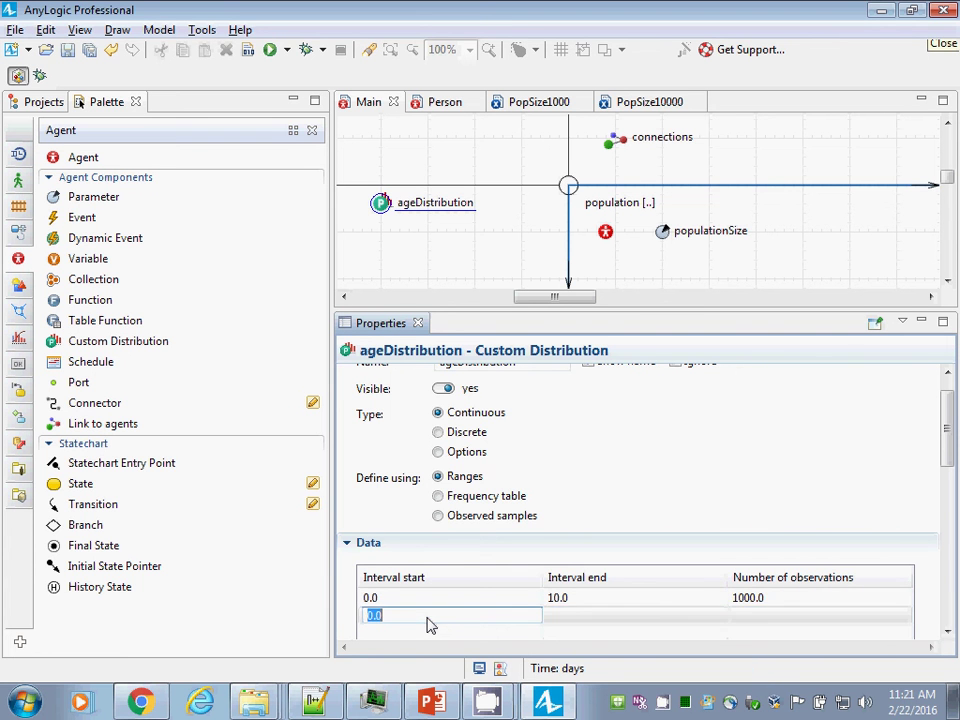
pyautogui.write('2')
pyautogui.press('BackSpace')
pyautogui.write('10')
pyautogui.press('Tab')
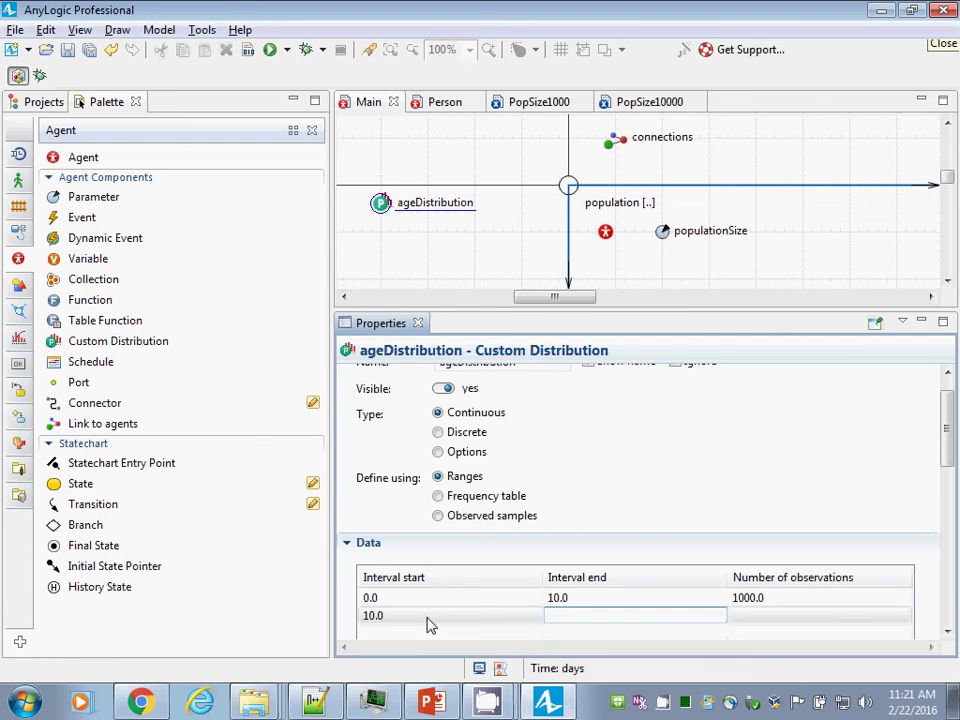
# Step: Complete the ageDistribution row starting at 10 with interval end 20 and 1200 observations
pyautogui.write('20')
pyautogui.press('Tab')
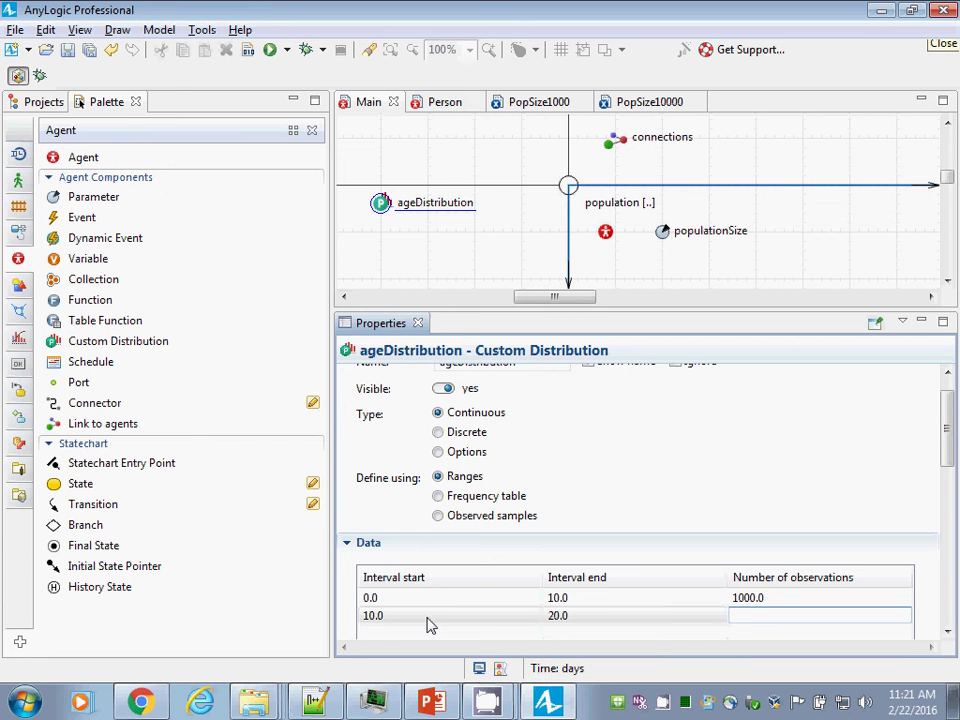
pyautogui.write('1200')
# Step: Add an ageDistribution interval from 20 to 30 with 1100 observations
pyautogui.click(383, 634)
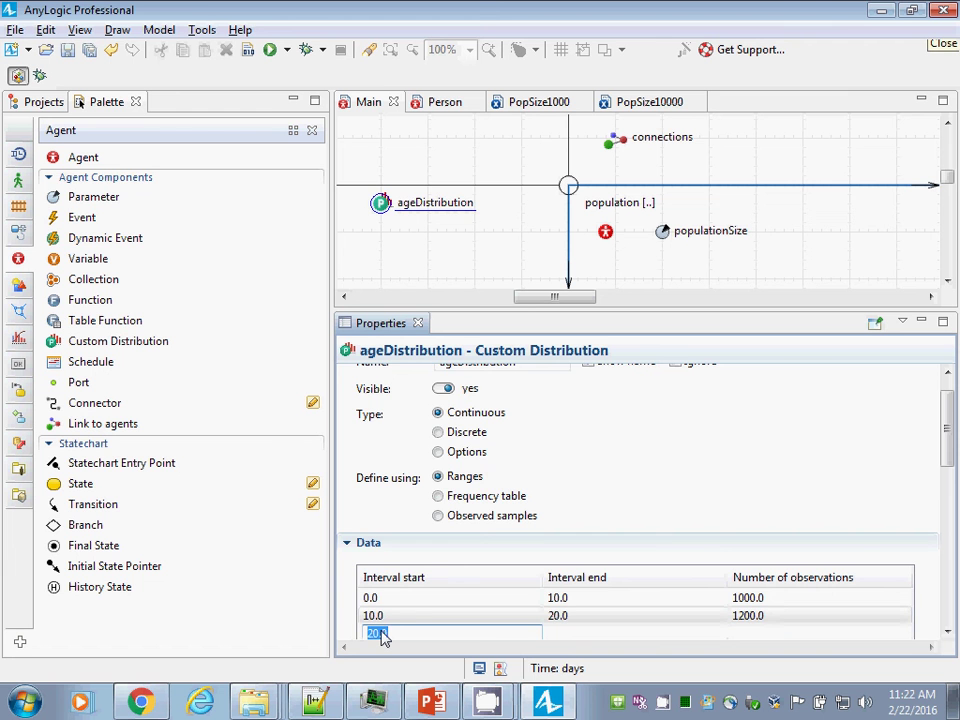
pyautogui.write('20')
pyautogui.press('Tab')
pyautogui.write('30')
pyautogui.press('Tab')
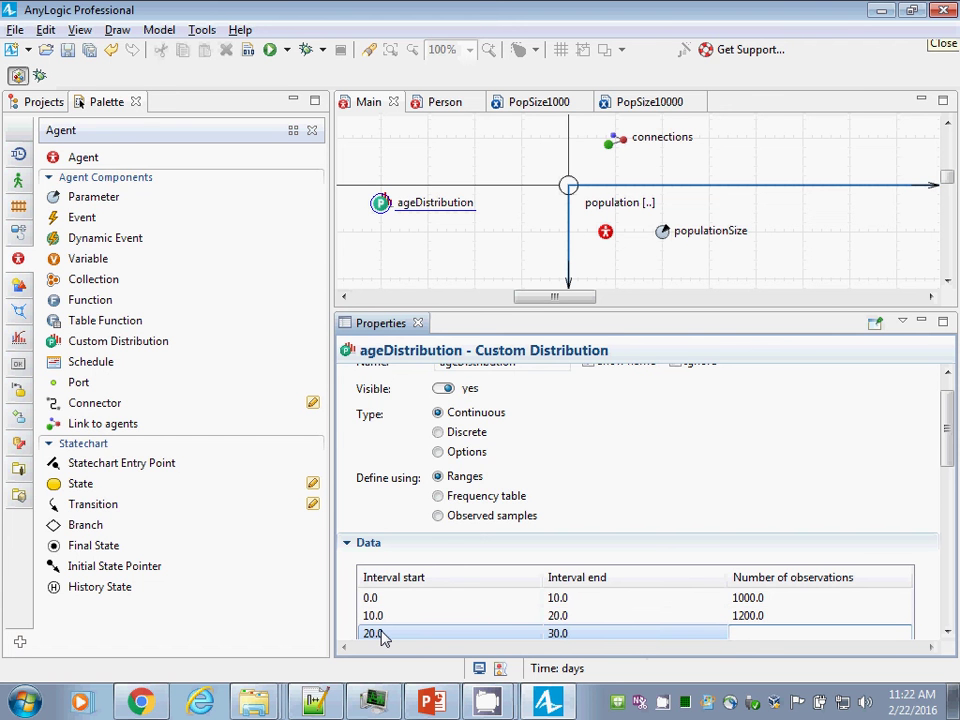
pyautogui.write('1000')
pyautogui.press('BackSpace')
pyautogui.press('BackSpace')
pyautogui.press('BackSpace')
pyautogui.write('100')
# Step: Add an ageDistribution interval from 30 to 40 with 900 observations
pyautogui.scroll(-5, 620, 500)
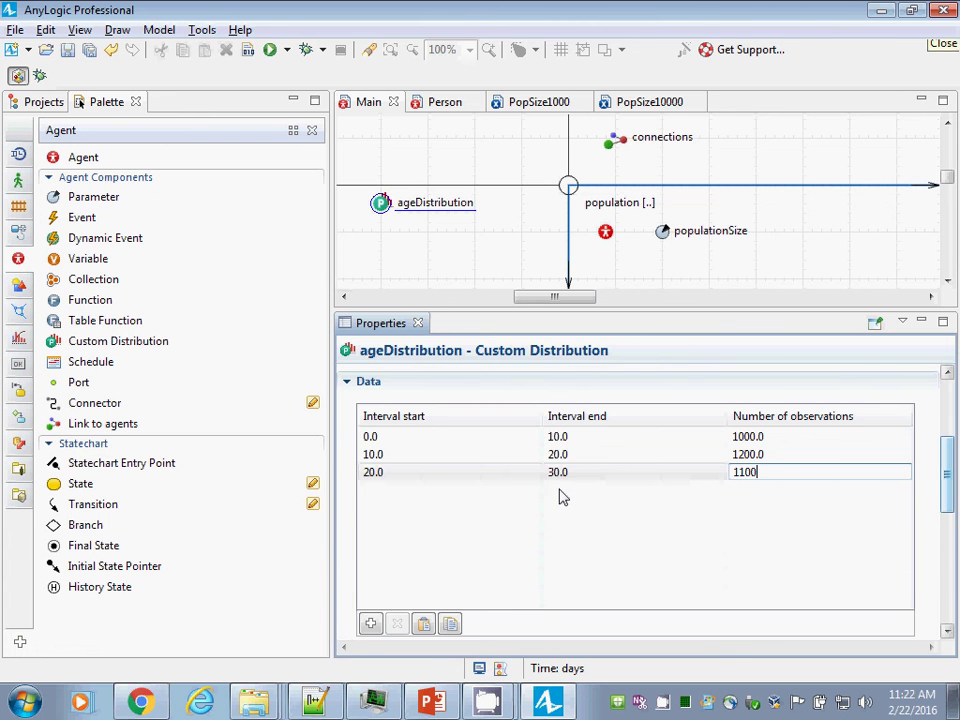
pyautogui.click(507, 495)
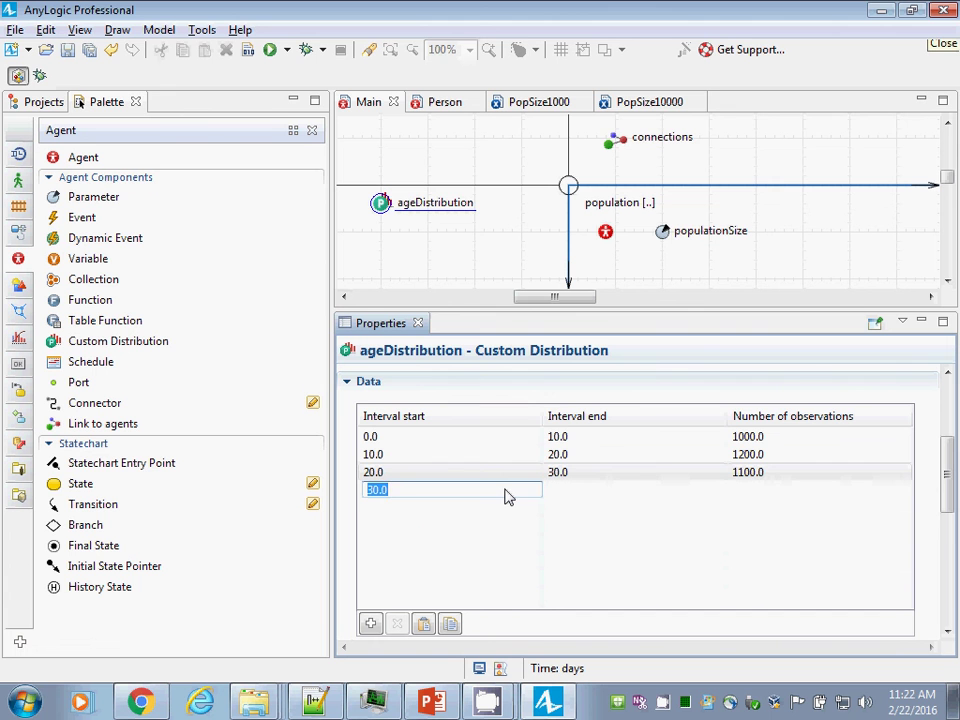
pyautogui.press('Tab')
pyautogui.write('40')
pyautogui.press('Tab')
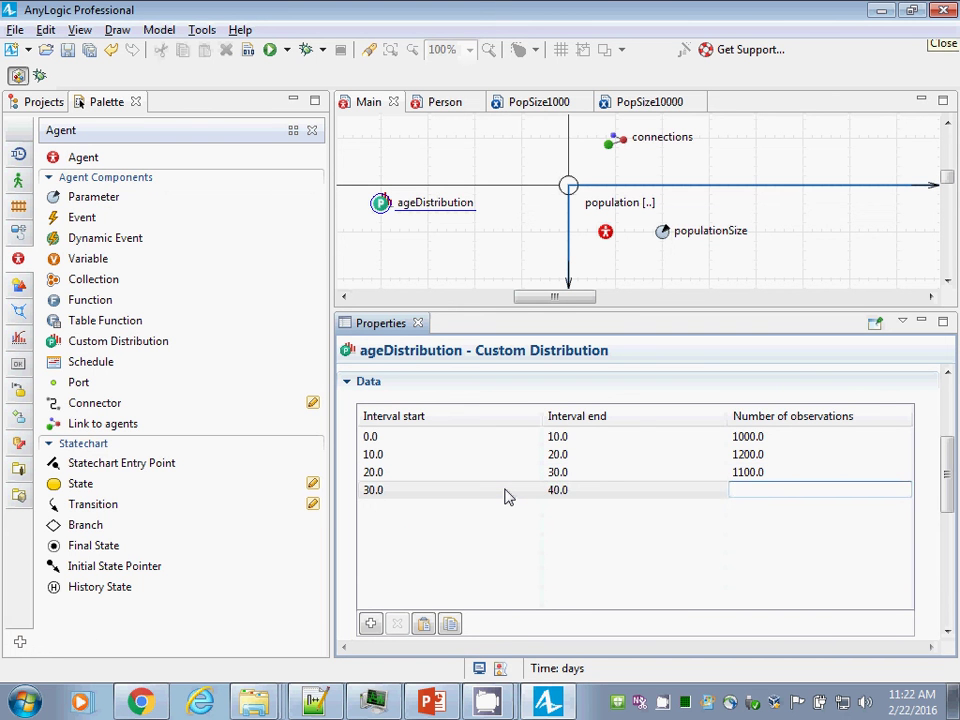
pyautogui.write('500')
pyautogui.press('BackSpace')
pyautogui.press('BackSpace')
pyautogui.press('BackSpace')
pyautogui.write('900')
pyautogui.click(463, 490)
# Step: Add an ageDistribution interval from 40 to 50 with 950 observations
pyautogui.click(453, 515)
pyautogui.write('40')
pyautogui.press('Tab')
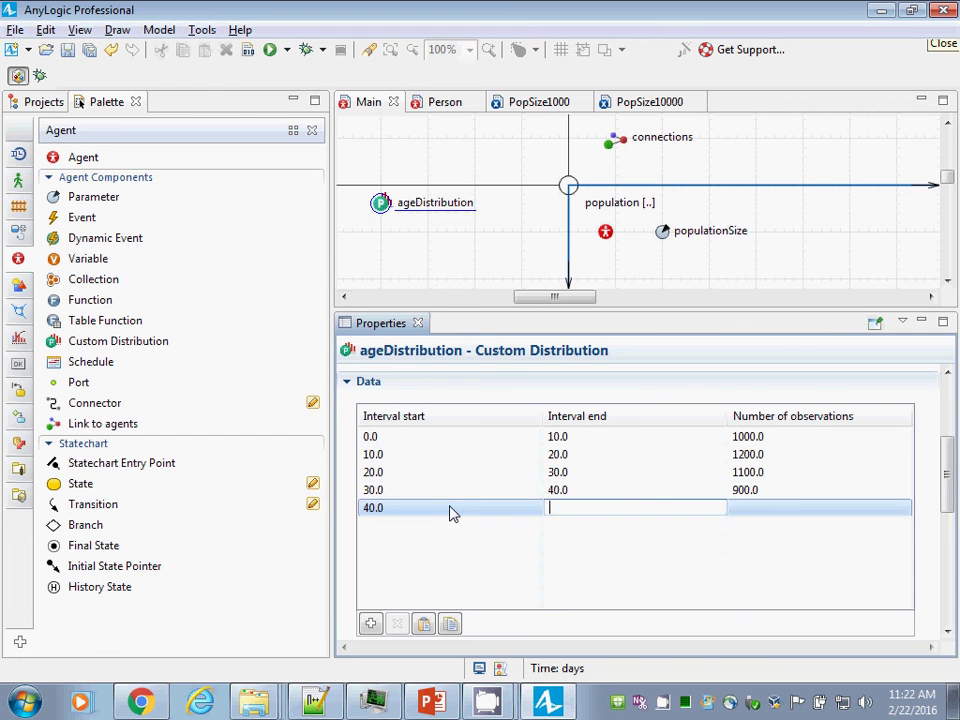
pyautogui.write('50')
pyautogui.press('Tab')
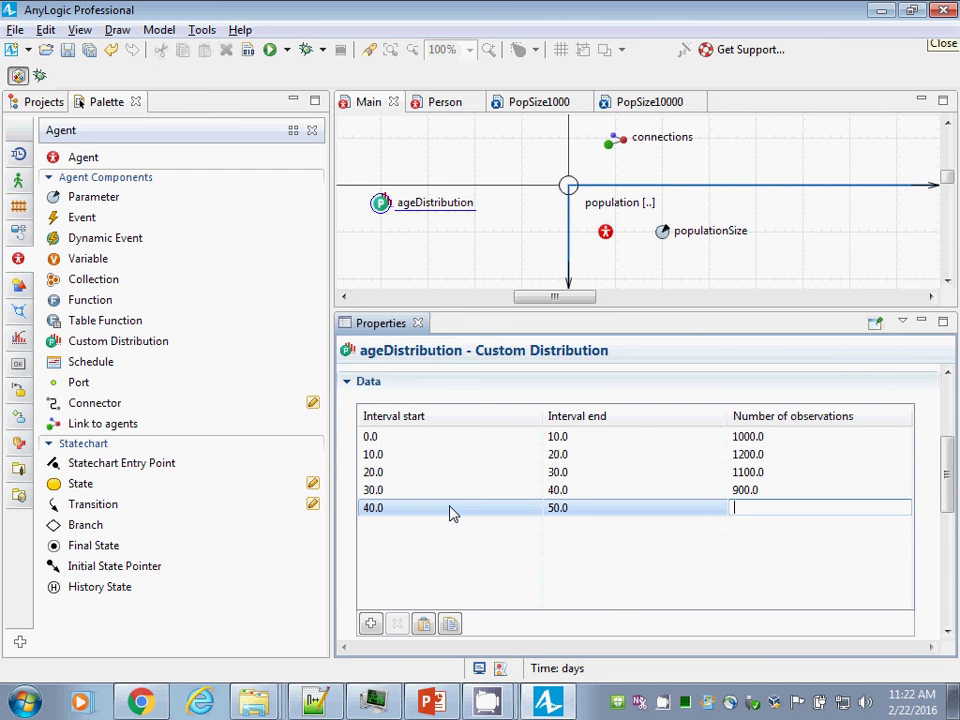
pyautogui.write('950')
# Step: Add an ageDistribution interval from 50 to 75 with 2000 observations
pyautogui.click(424, 538)
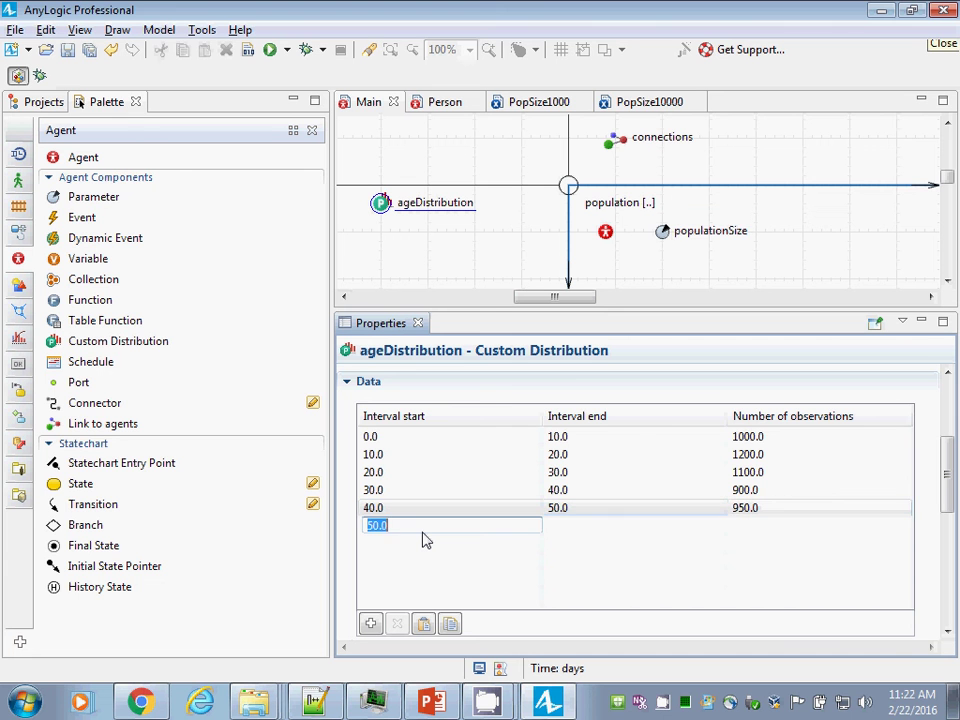
pyautogui.write('50')
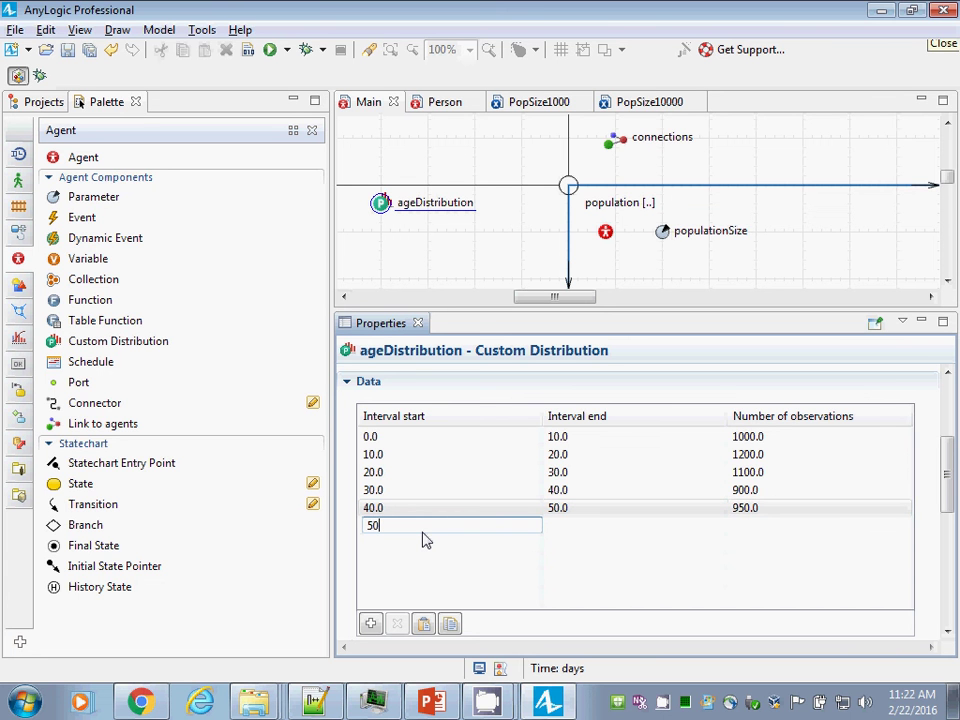
pyautogui.press('Tab')
pyautogui.write('75')
pyautogui.press('Tab')
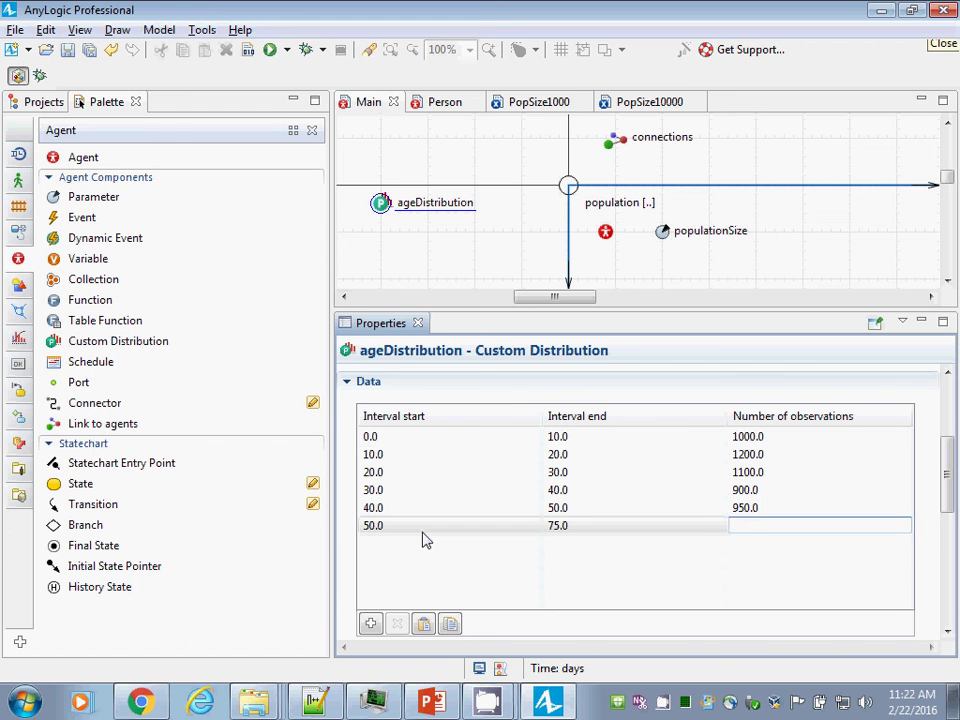
pyautogui.write('2000')
pyautogui.press('Tab')
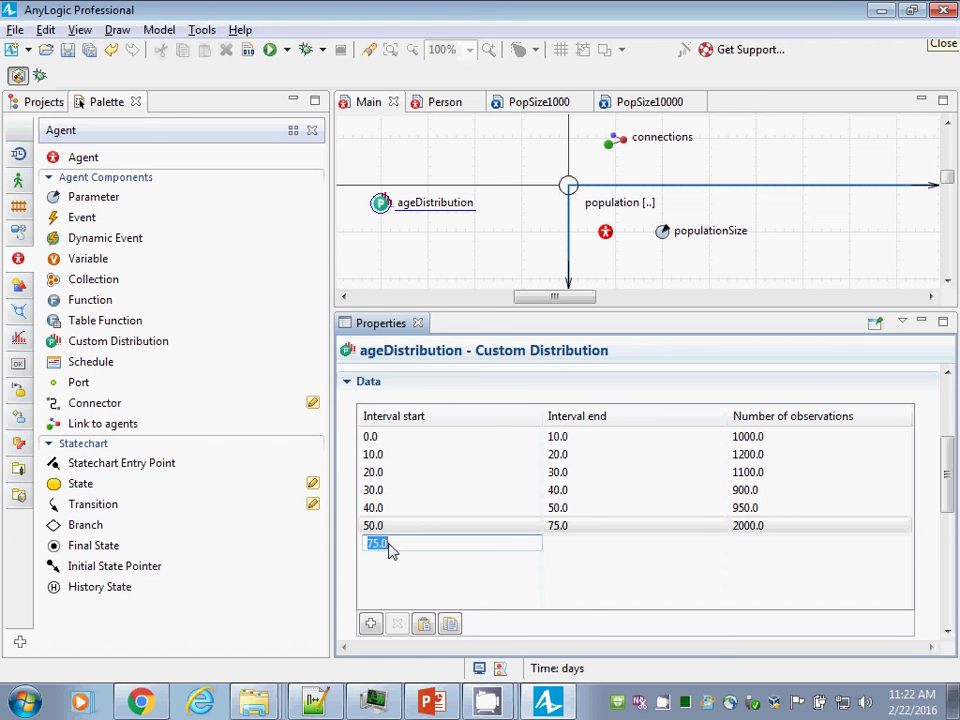
# Step: Add a final ageDistribution interval from 75 to 100 with 500 observations
pyautogui.press('Tab')
pyautogui.write('100')
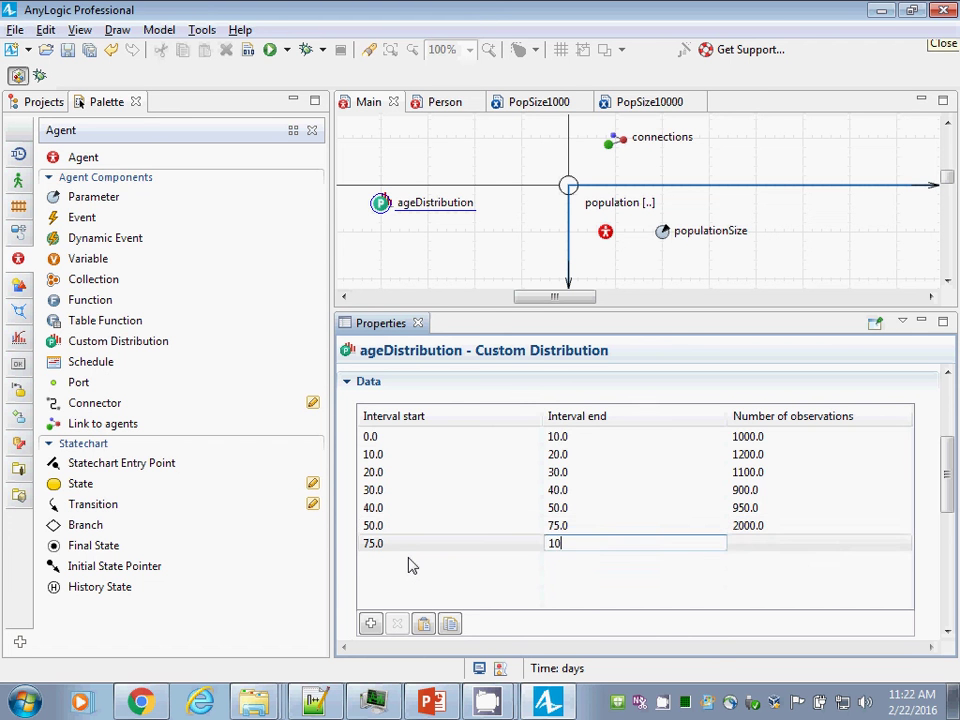
pyautogui.press('Tab')
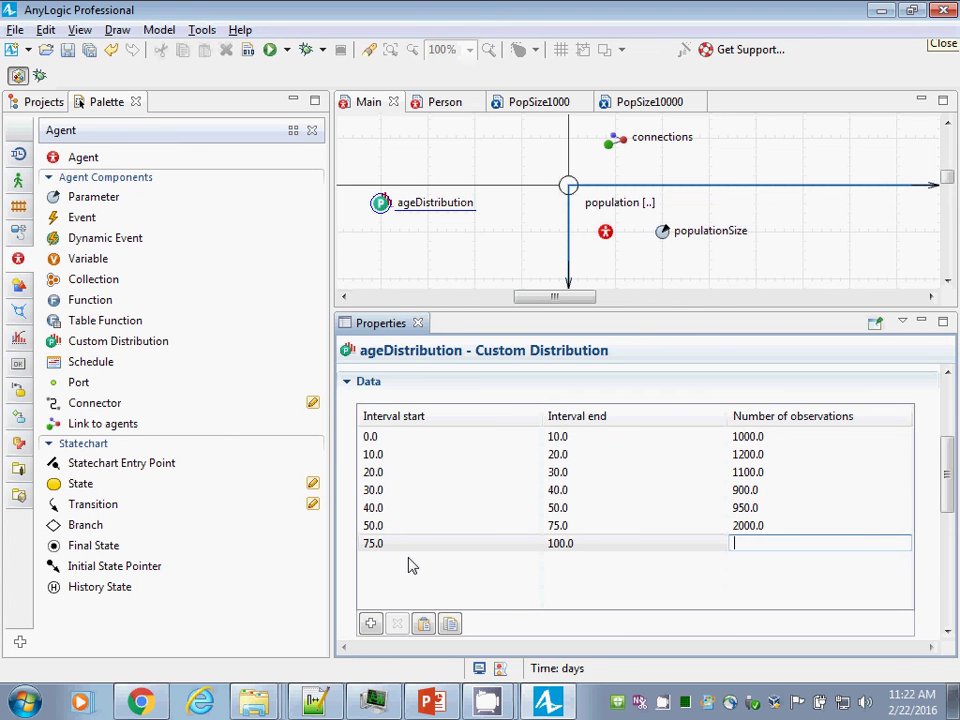
pyautogui.write('500')
pyautogui.press('Tab')
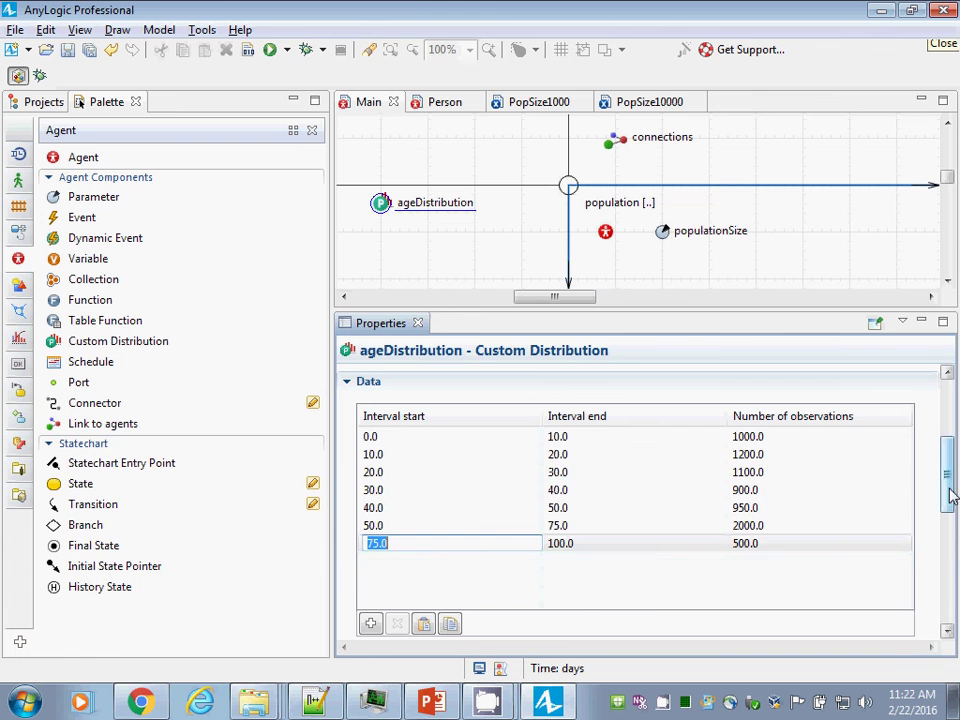
# Step: Try the Frequency table and Observed samples definitions for ageDistribution, and set it back to Ranges
pyautogui.moveTo(950, 495); pyautogui.dragTo(930, 446)
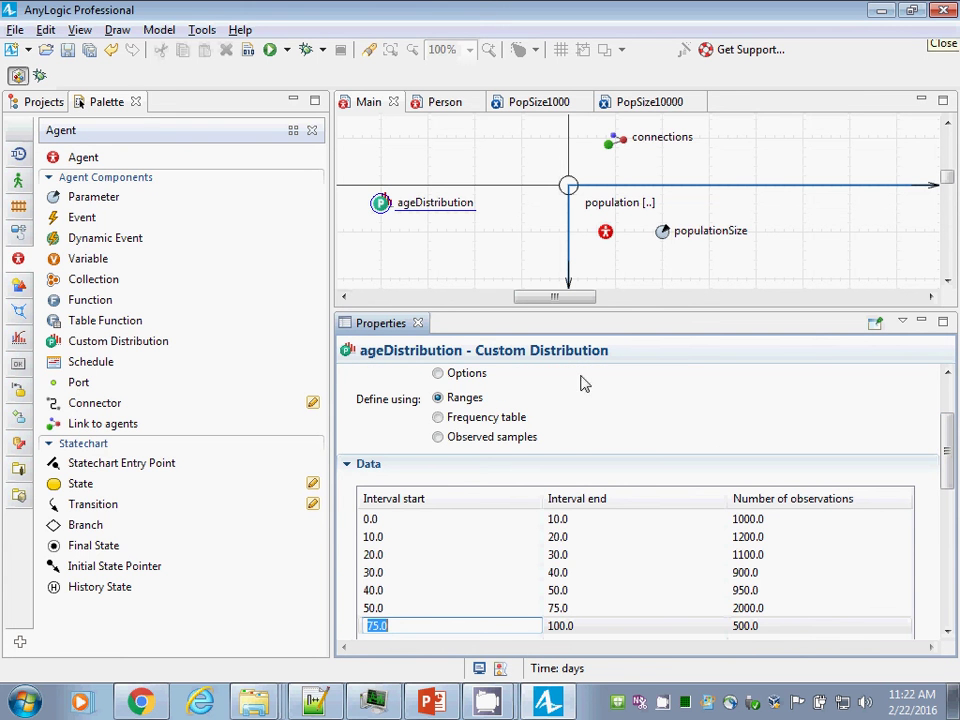
pyautogui.click(445, 421)
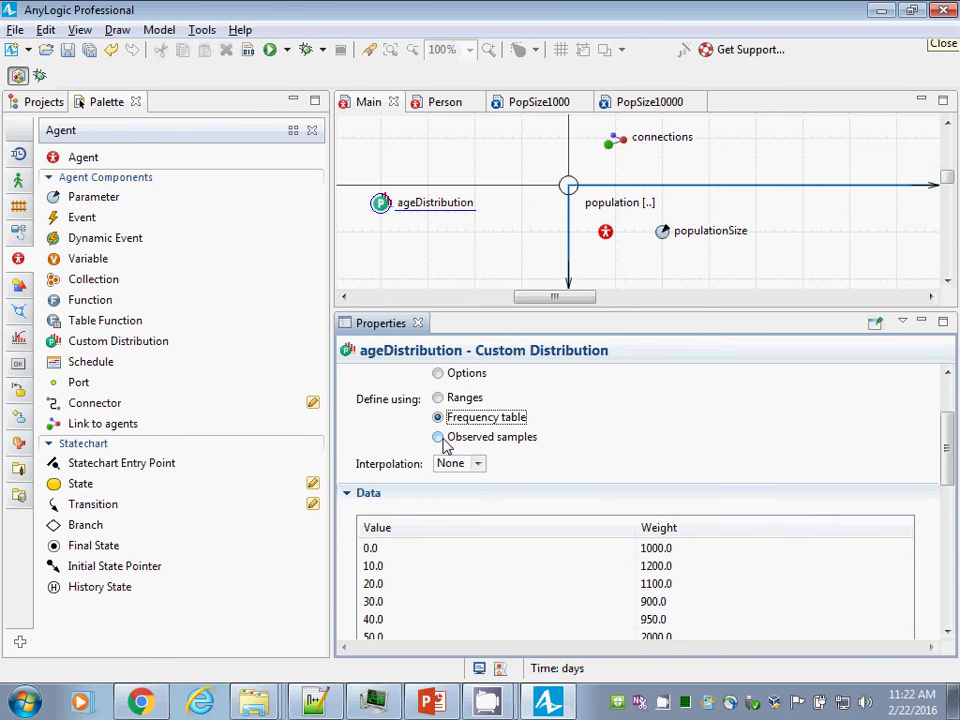
pyautogui.click(441, 438)
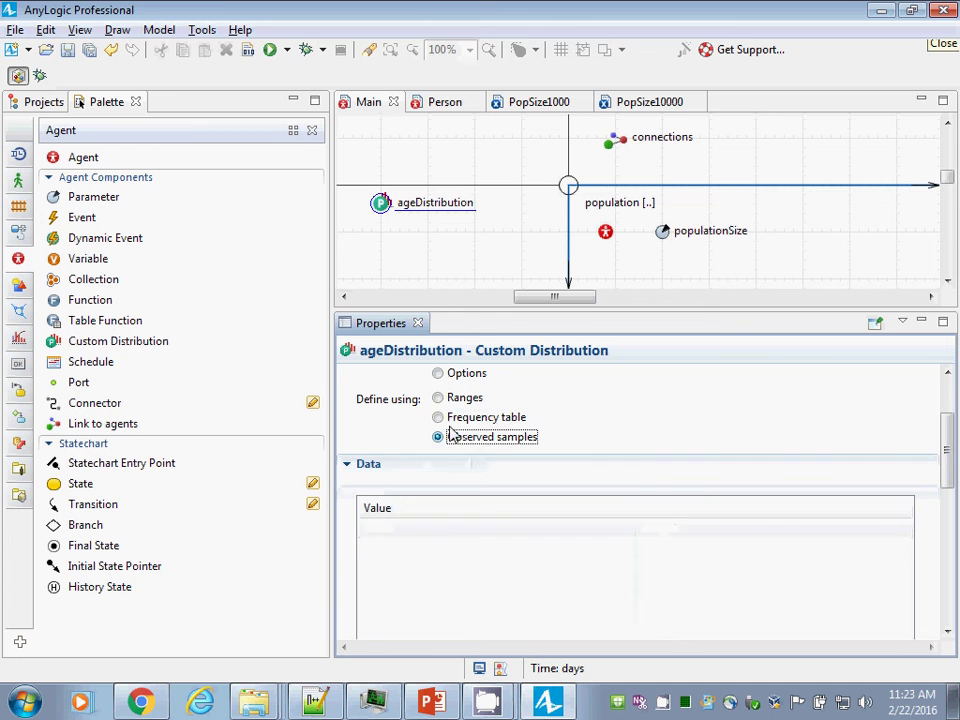
pyautogui.click(439, 398)
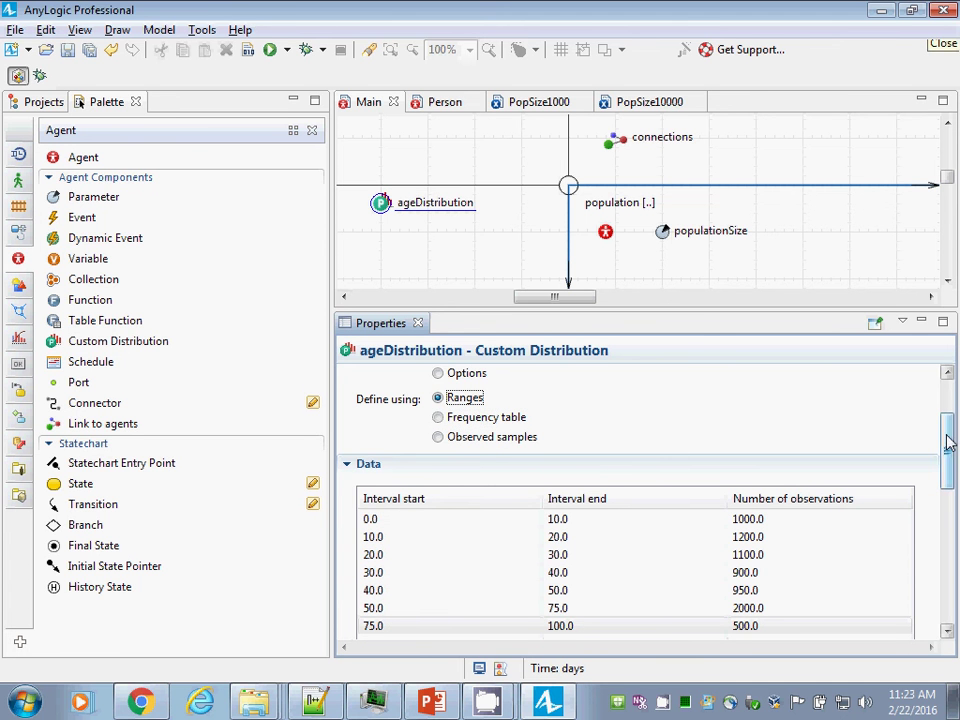
pyautogui.scroll(-1, 950, 448)
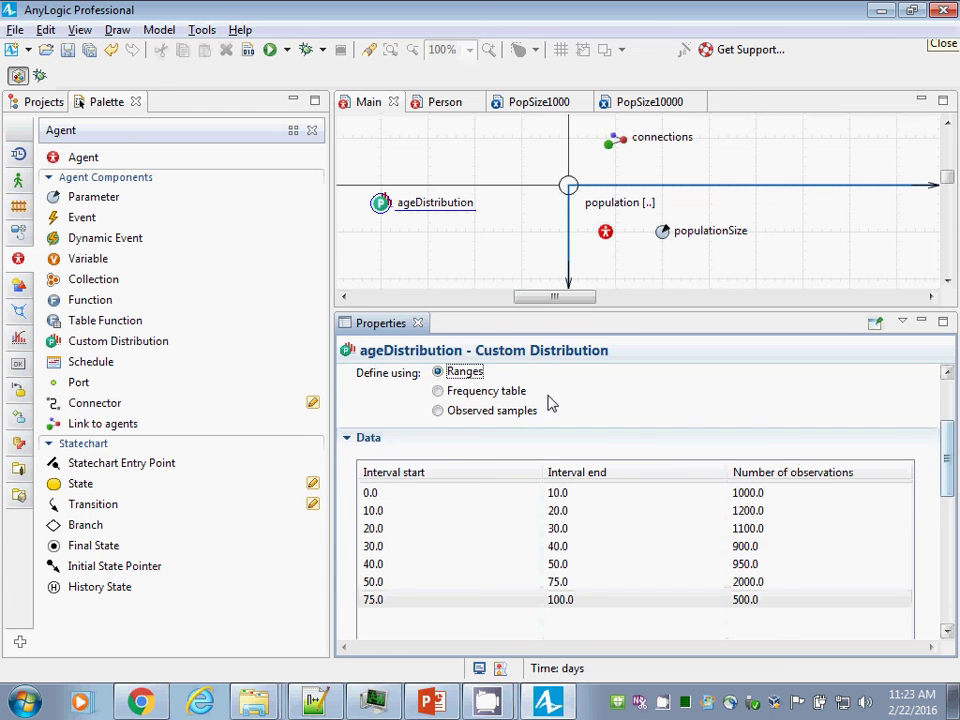
# Step: Examine the preview histogram of the ageDistribution custom distribution
pyautogui.click(605, 233)
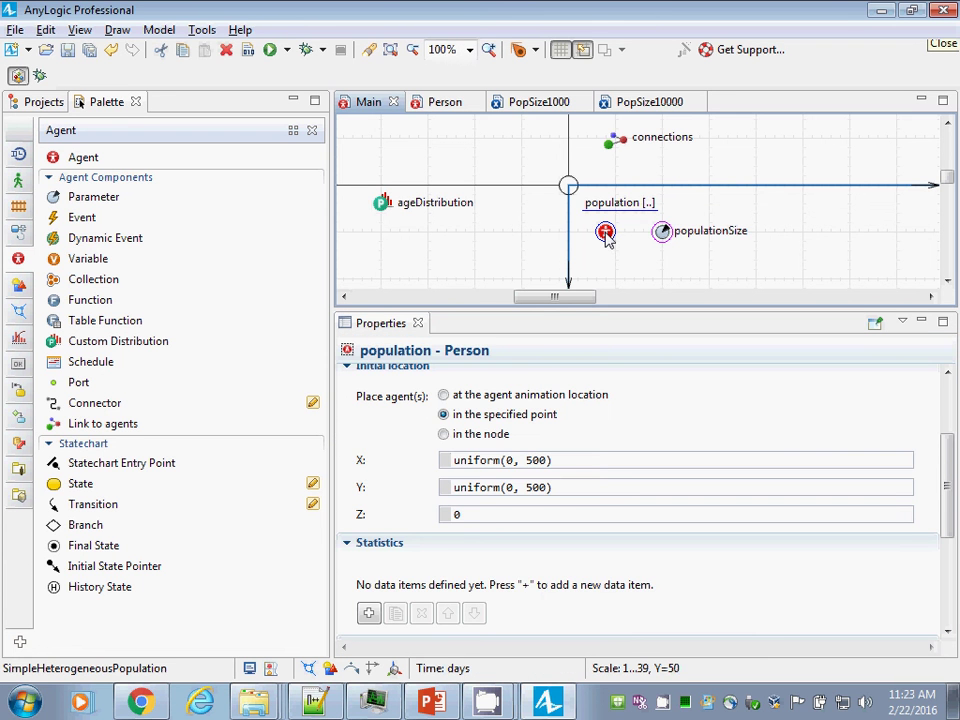
pyautogui.click(382, 203)
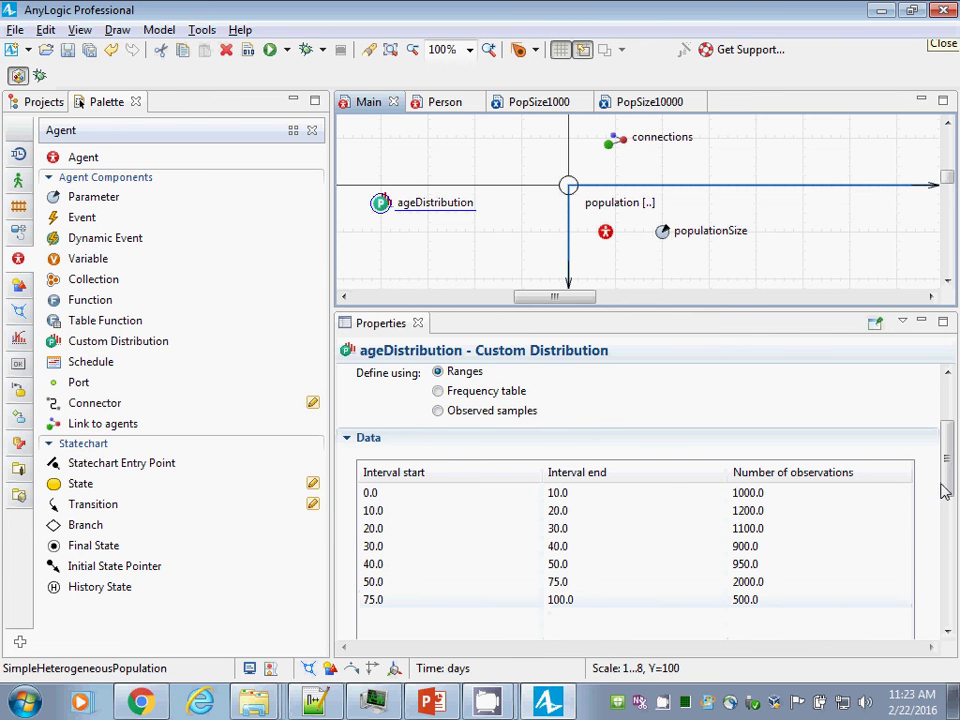
pyautogui.moveTo(944, 490); pyautogui.dragTo(955, 578)
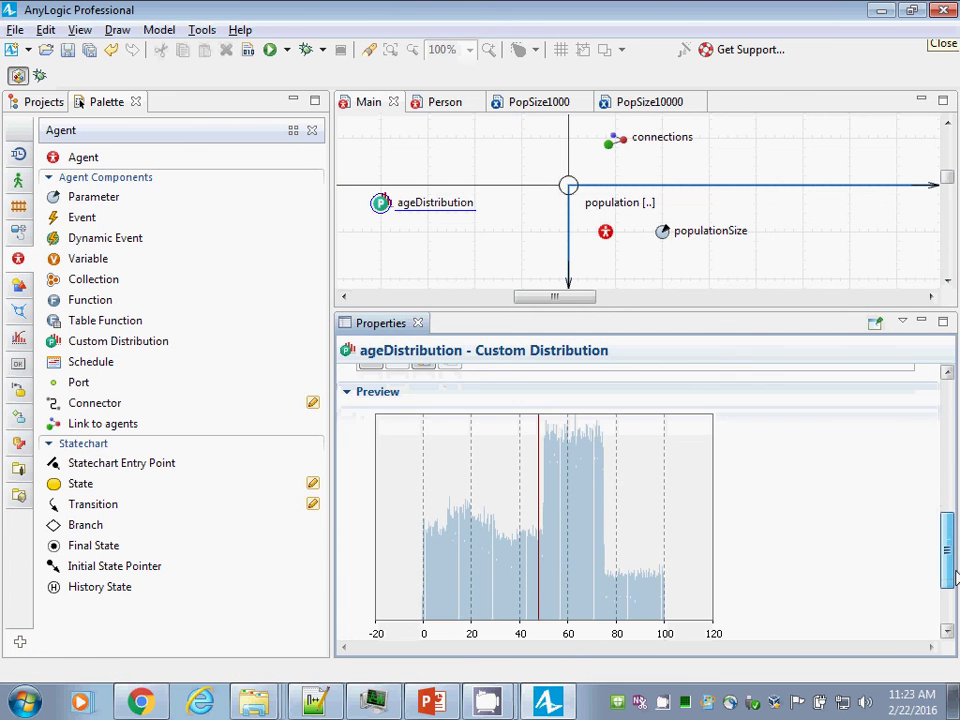
pyautogui.click(348, 392)
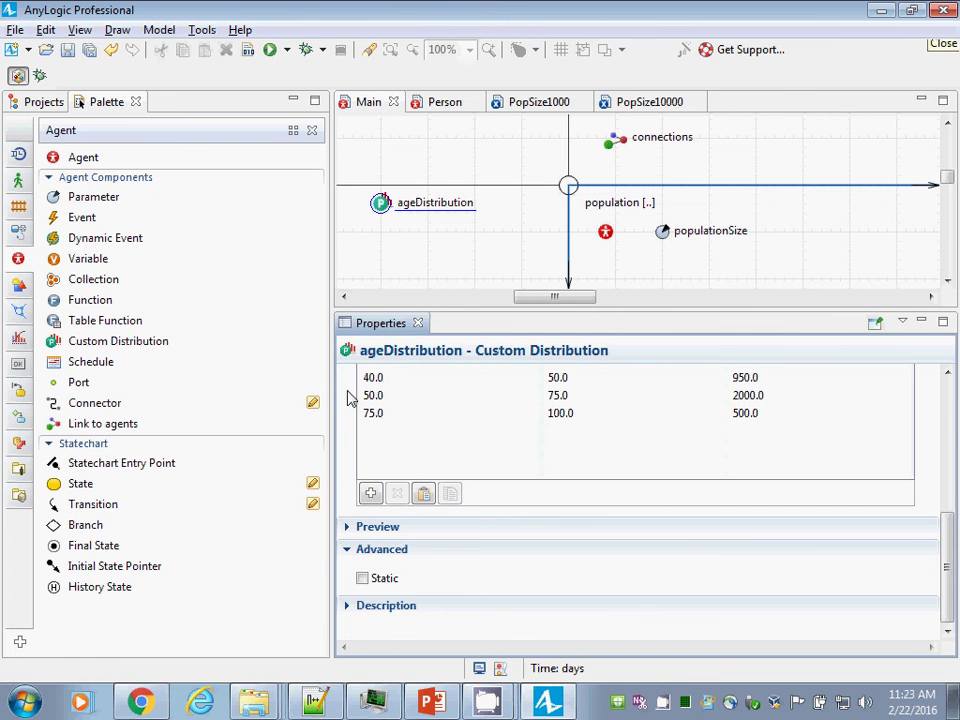
pyautogui.click(348, 528)
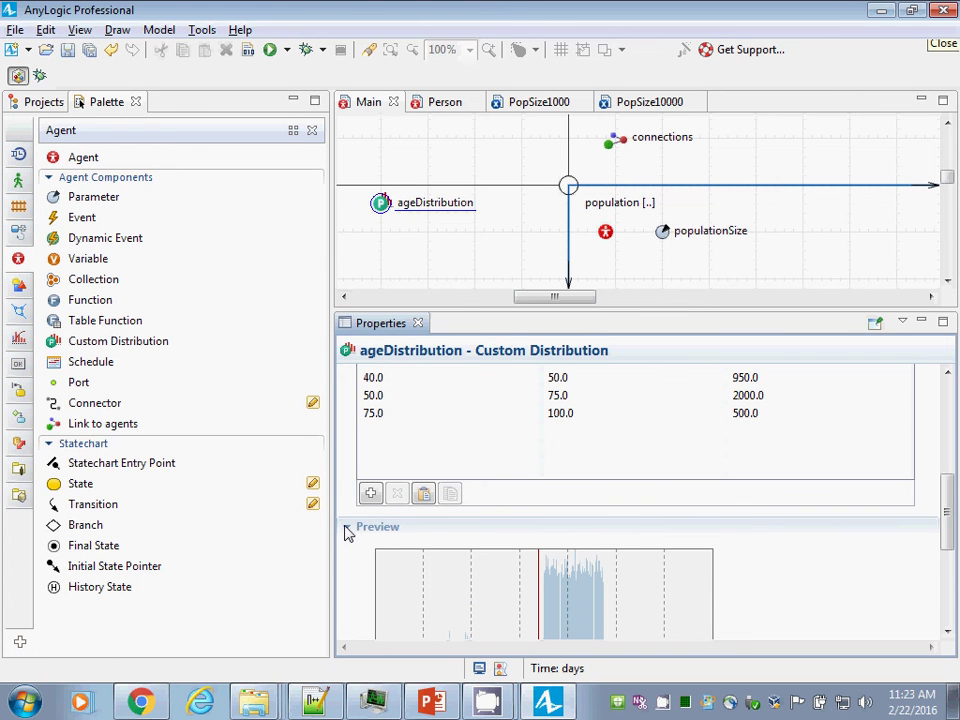
pyautogui.click(347, 529)
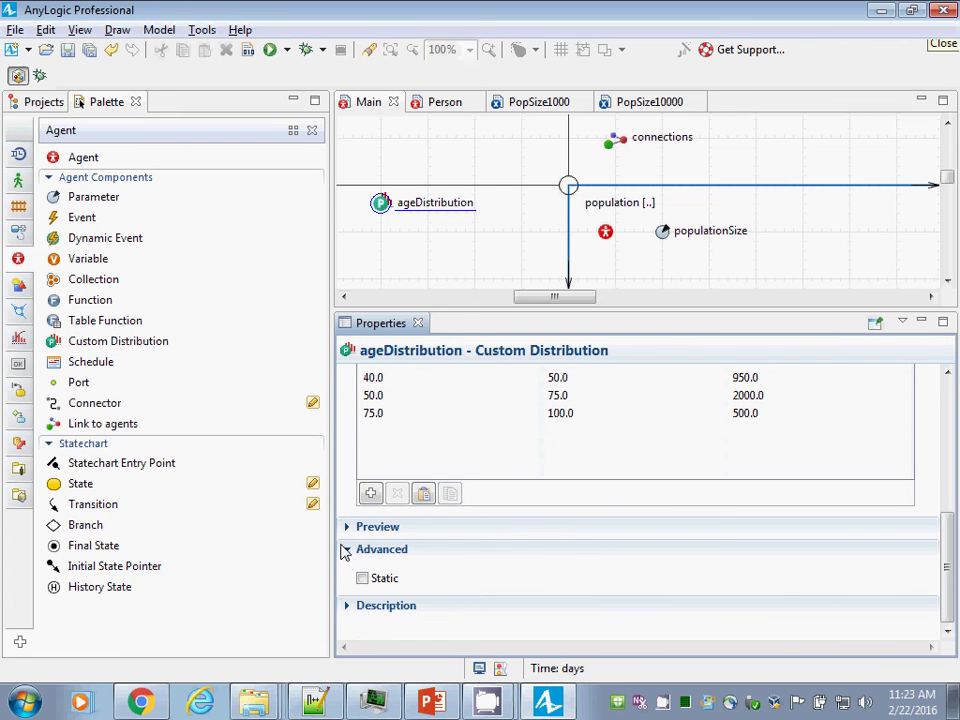
pyautogui.click(348, 551)
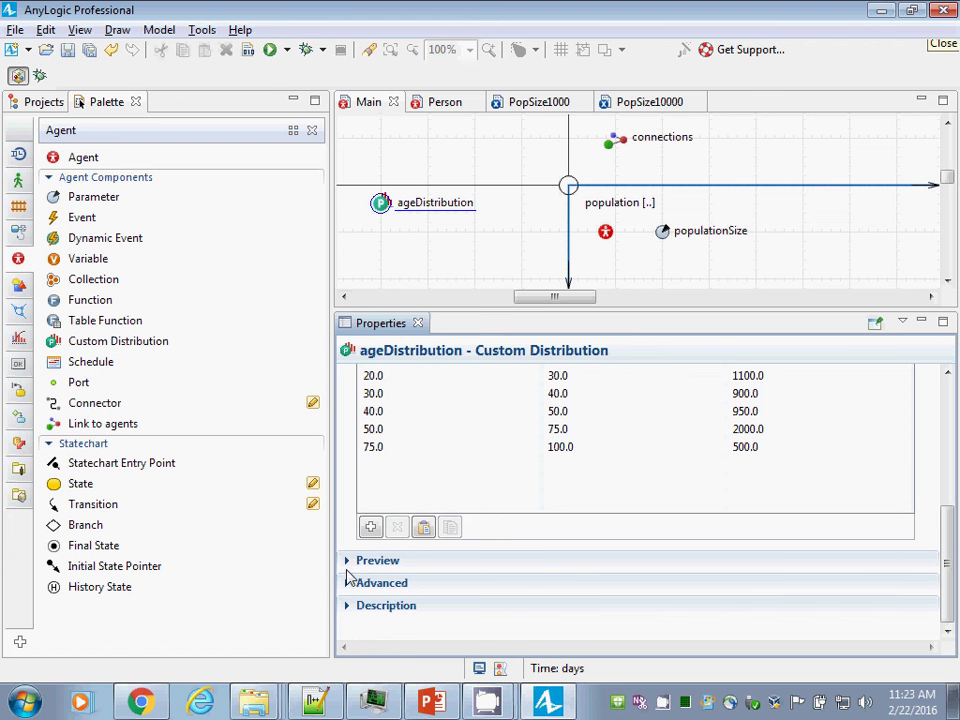
pyautogui.click(347, 561)
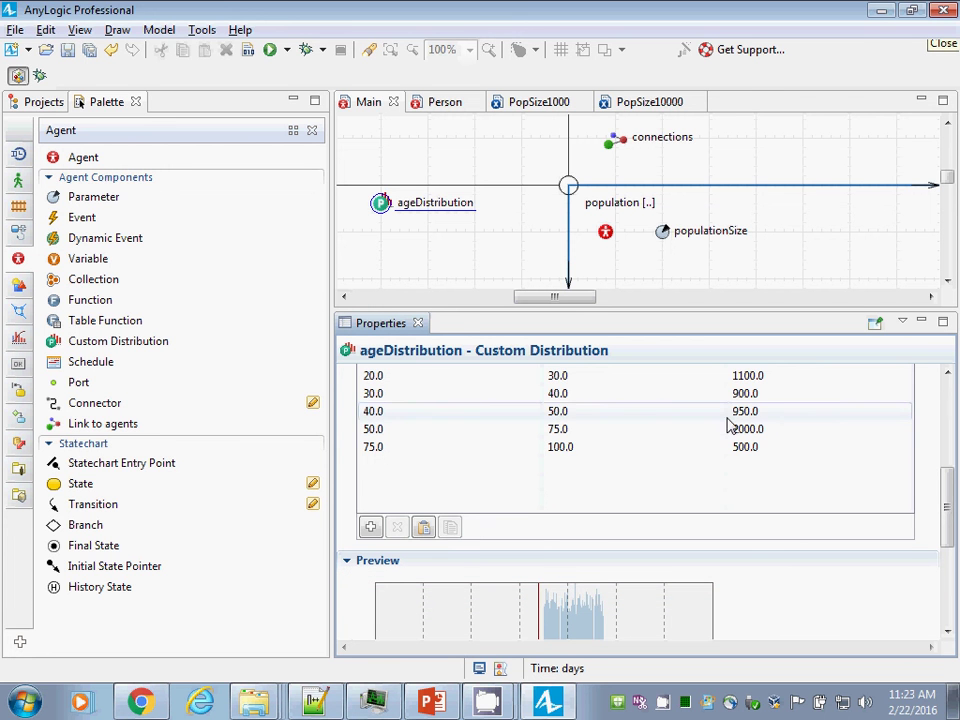
# Step: Set the age parameter of the population agents to ageDistribution() and save the model
pyautogui.click(605, 231)
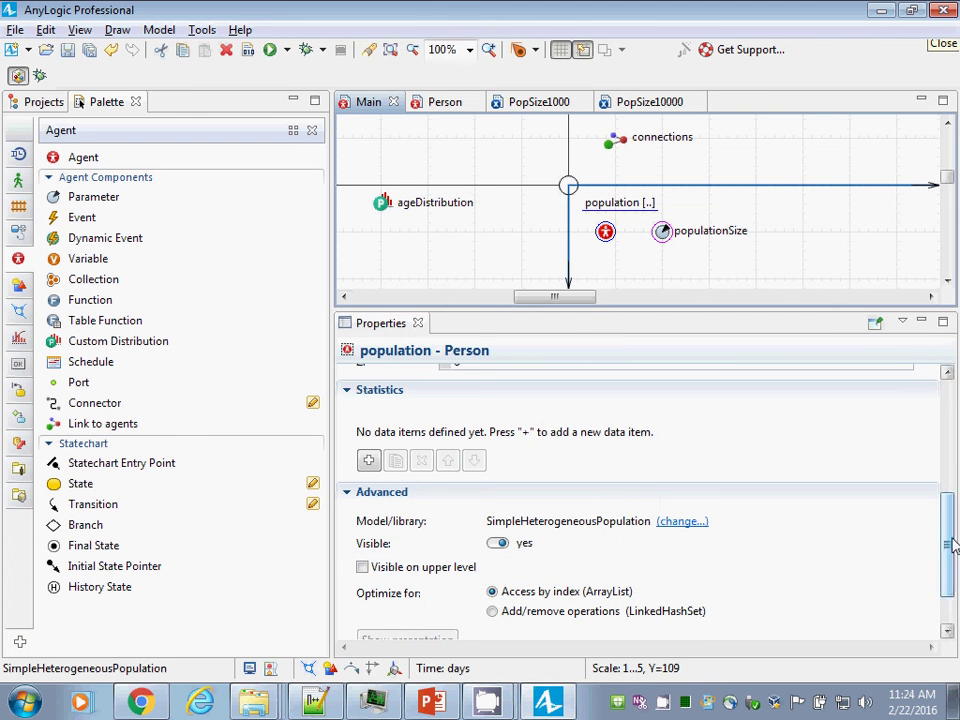
pyautogui.moveTo(949, 542); pyautogui.dragTo(939, 407)
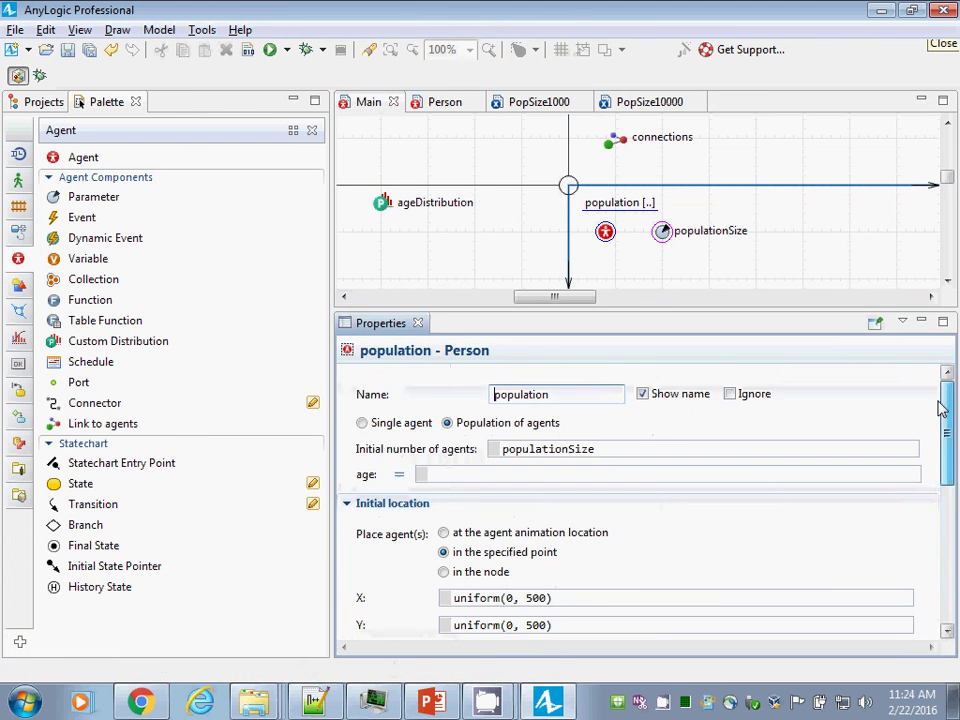
pyautogui.click(453, 476)
pyautogui.write('ageDis')
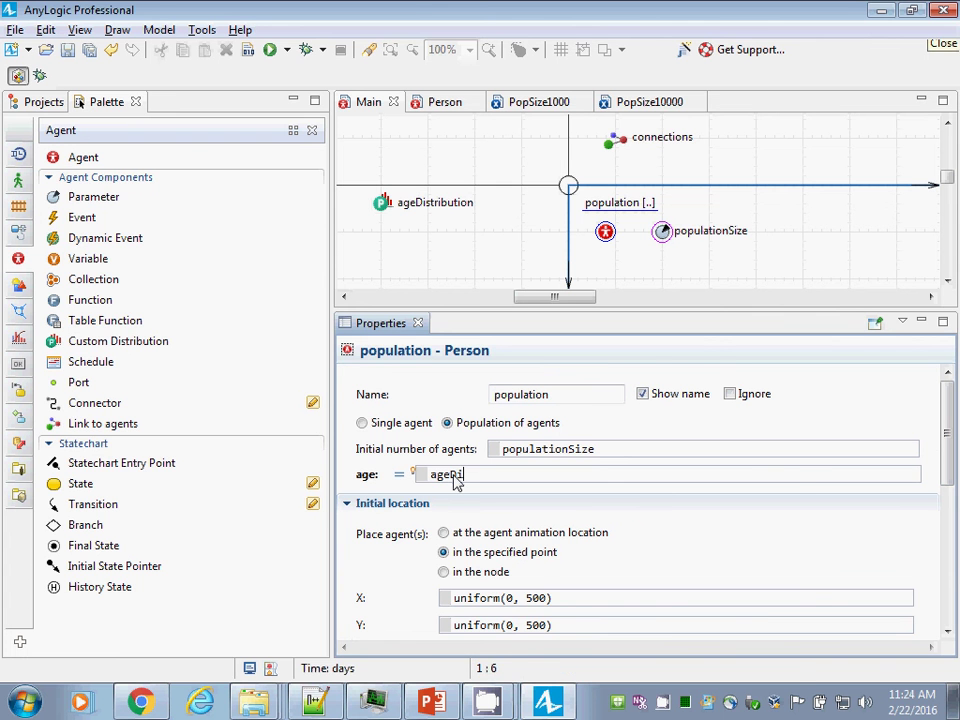
pyautogui.hotkey('ctrl', 'space')
pyautogui.press('Return')
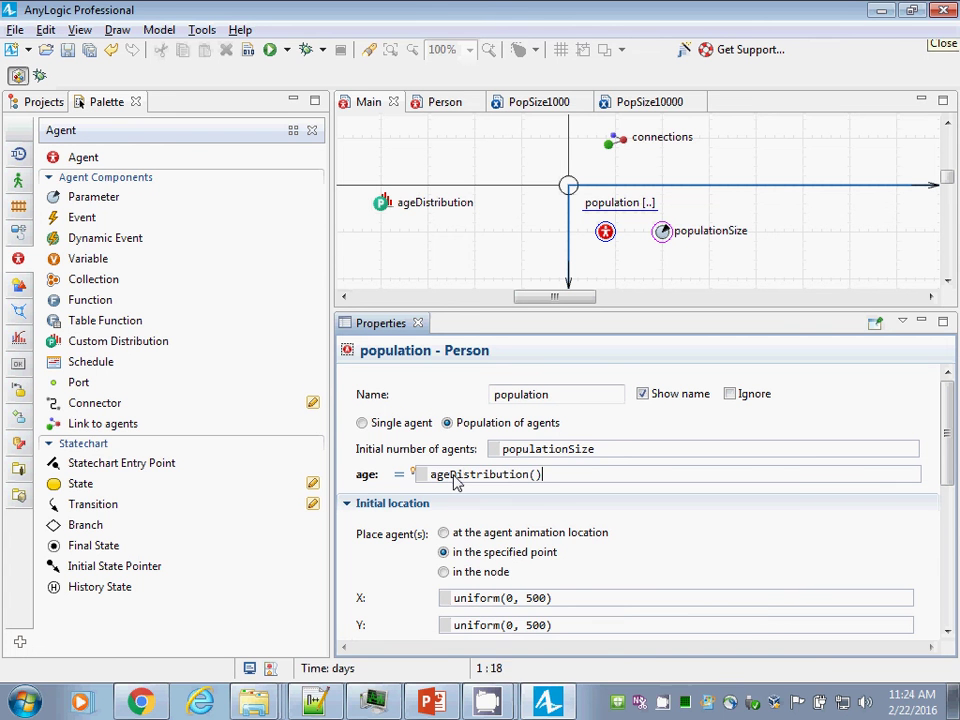
pyautogui.hotkey('shift', 'Left')
pyautogui.hotkey('shift', 'Left')
pyautogui.press('BackSpace')
pyautogui.write('()')
pyautogui.hotkey('shift', 'Left')
pyautogui.hotkey('shift', 'Left')
pyautogui.hotkey('ctrl', 's')
# Step: Launch the PopSize100 simulation experiment from the project tree
pyautogui.click(41, 101)
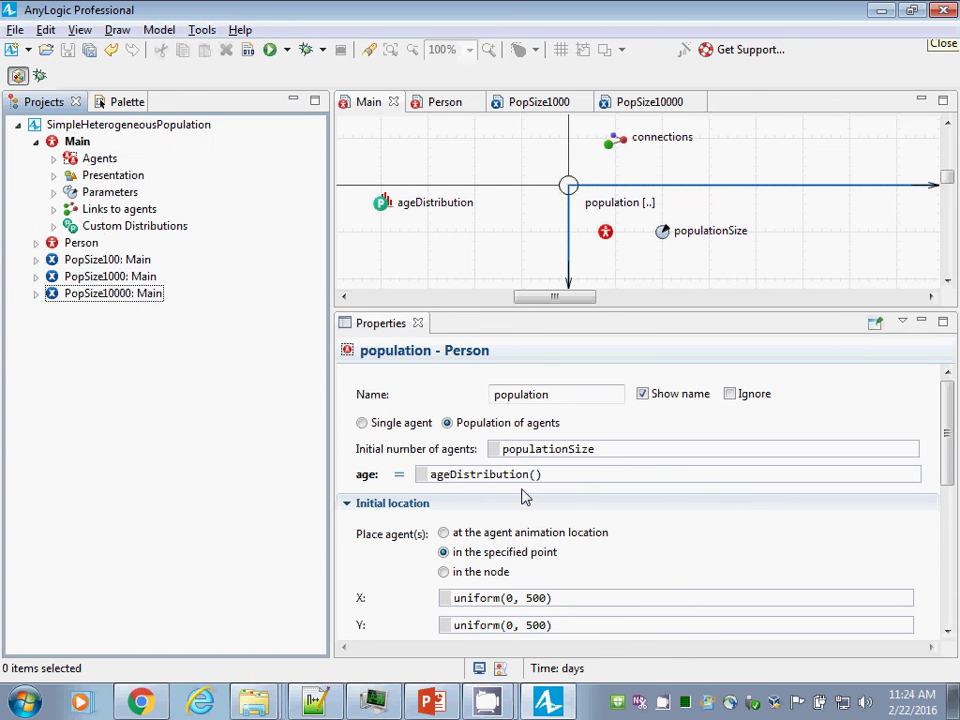
pyautogui.click(73, 260)
pyautogui.rightClick(73, 262)
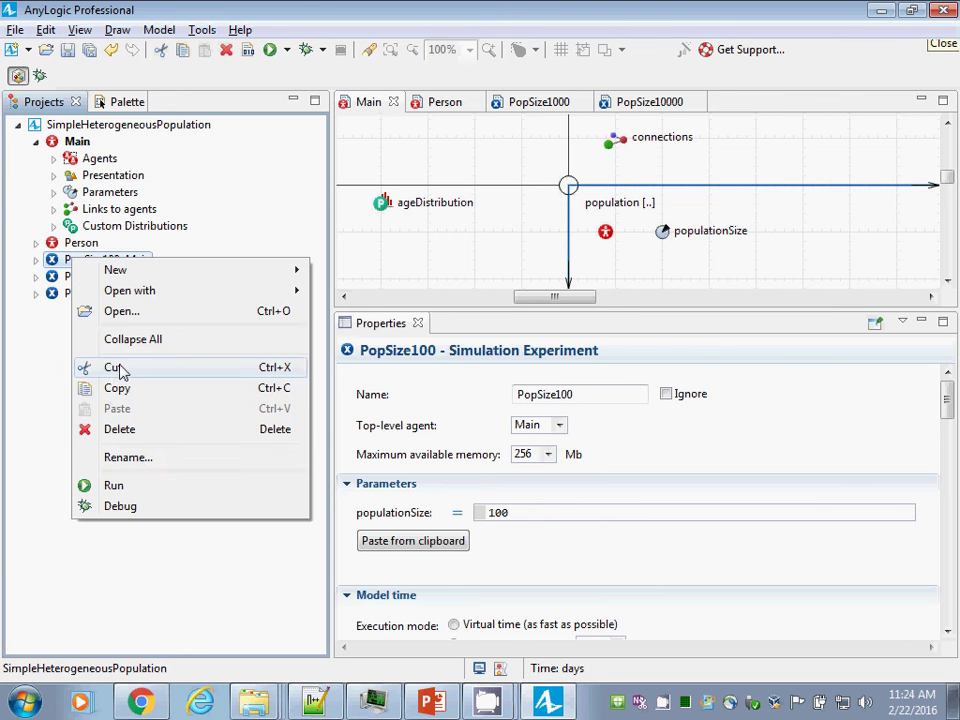
pyautogui.click(138, 486)
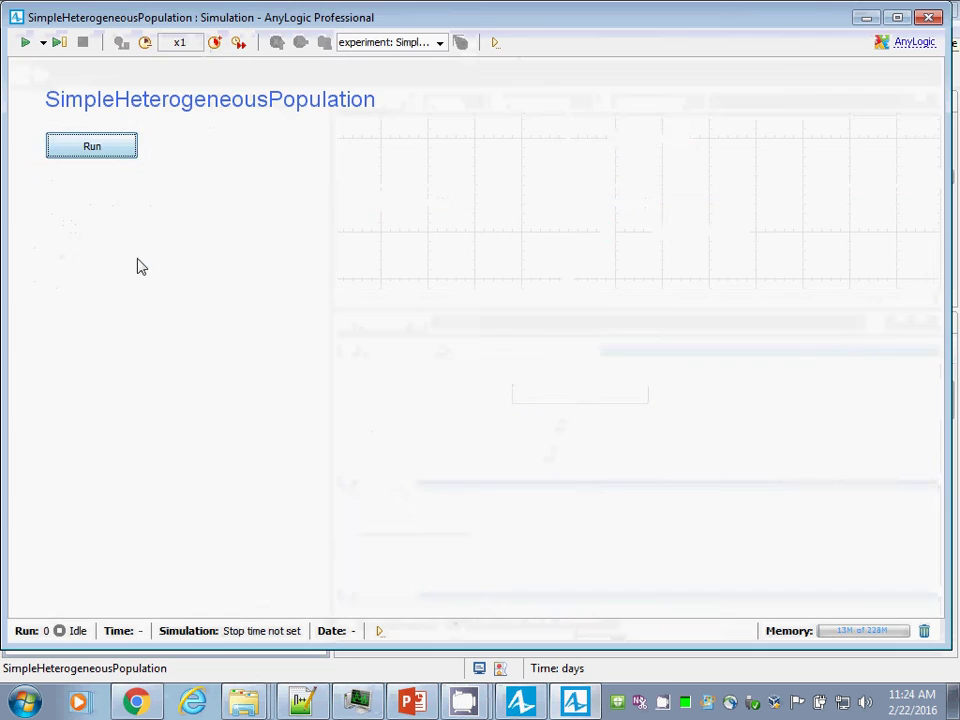
# Step: Run the simulation and open the first agent of the population, bringing its age parameter fully into view
pyautogui.click(121, 151)
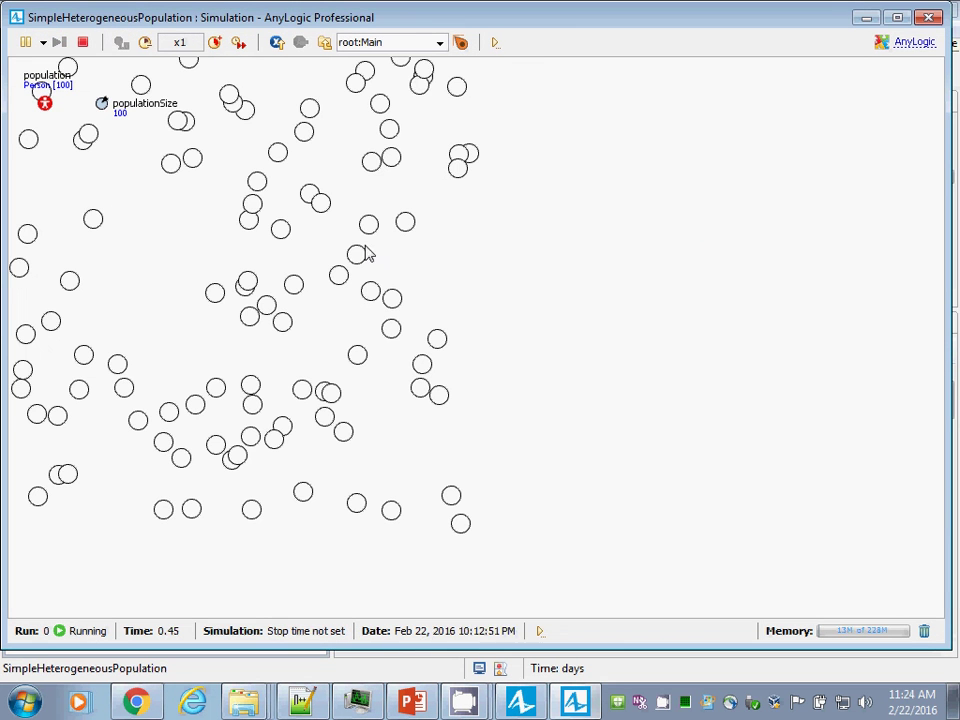
pyautogui.click(405, 46)
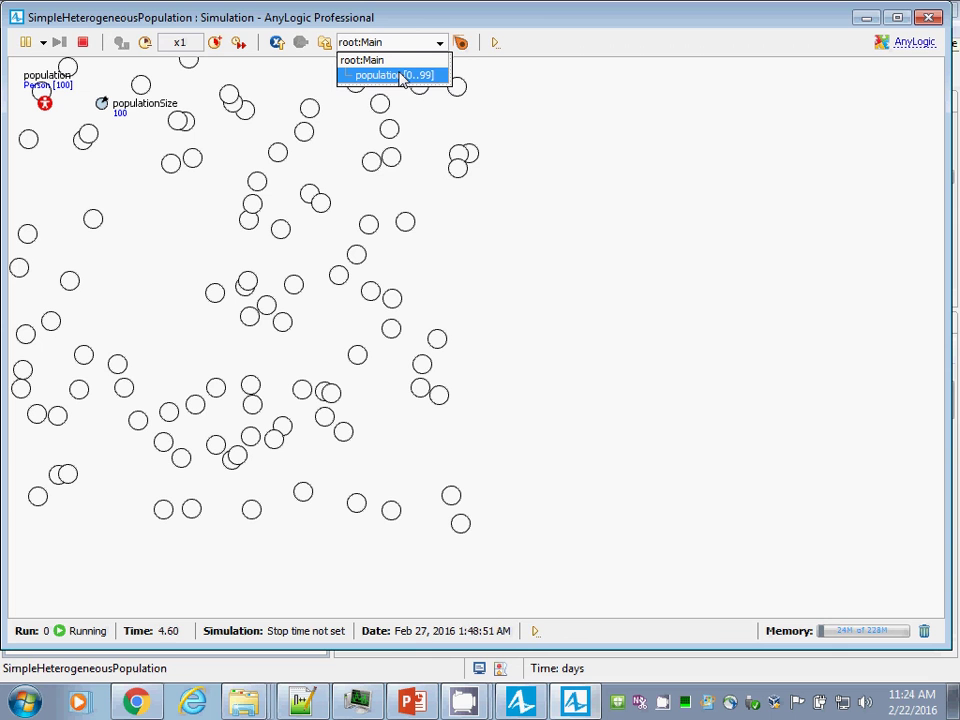
pyautogui.click(400, 76)
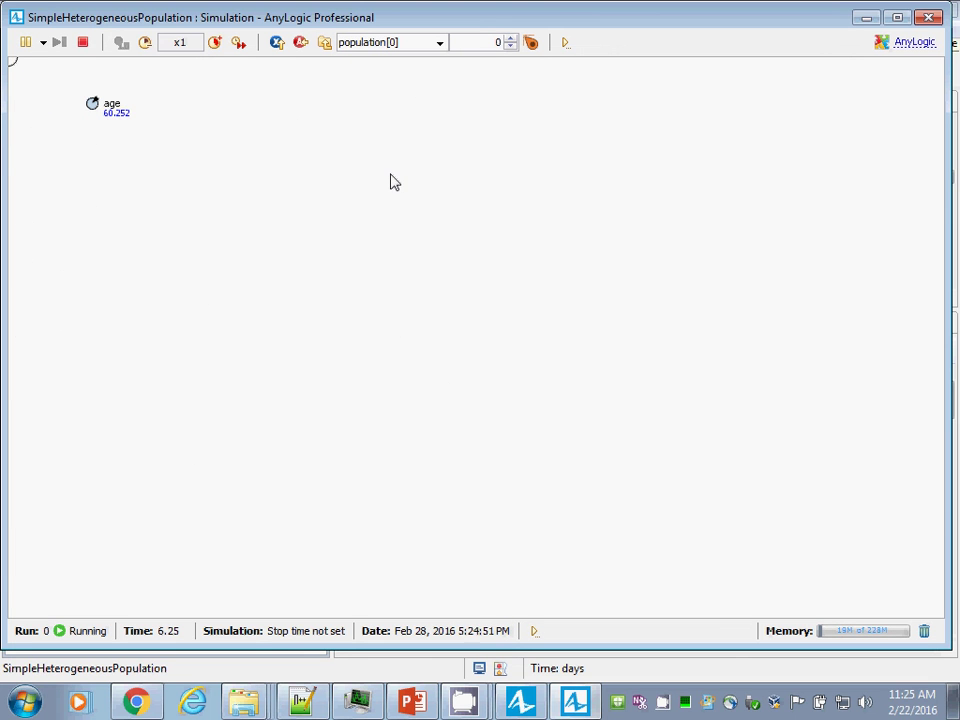
pyautogui.moveTo(525, 274); pyautogui.dragTo(740, 452)
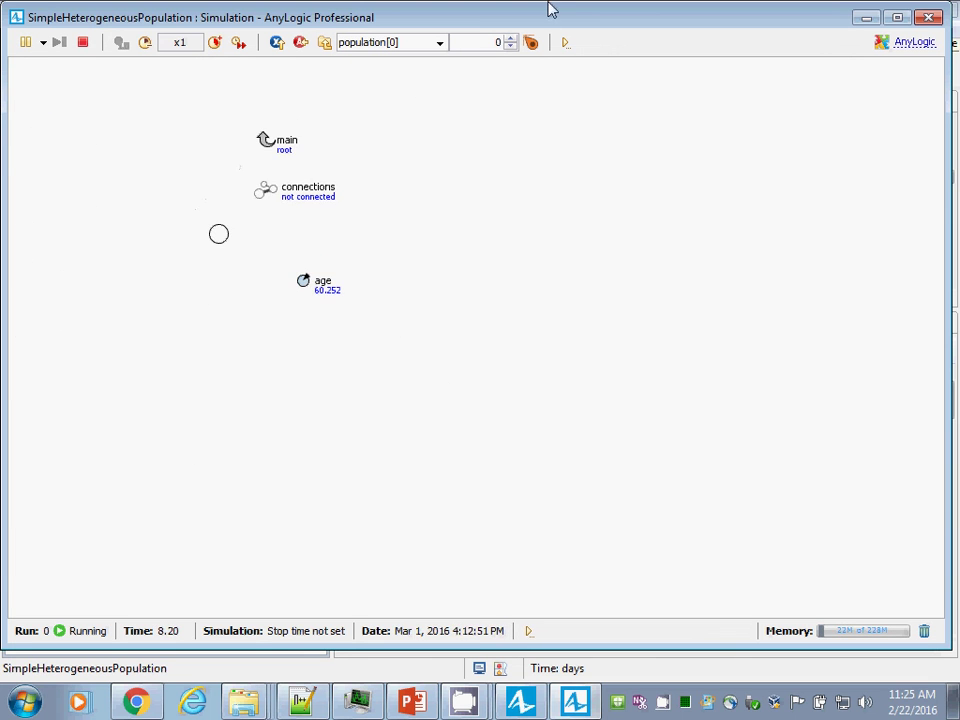
# Step: Compare the age values of the agents from population[1] through population[8], and close the simulation window
pyautogui.click(510, 38)
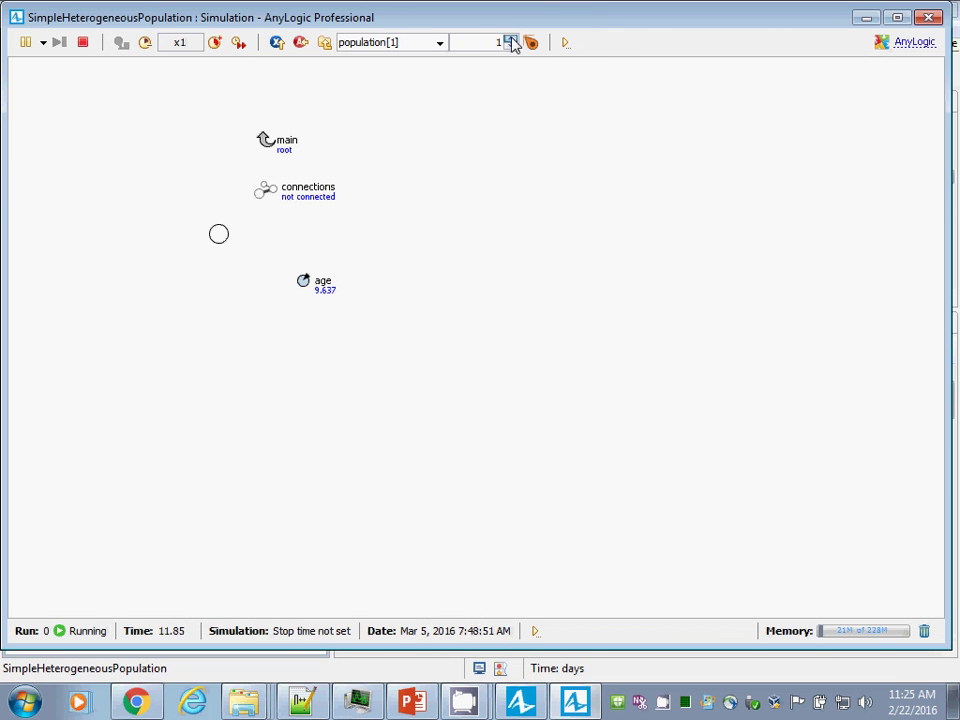
pyautogui.click(511, 38)
pyautogui.click(511, 38)
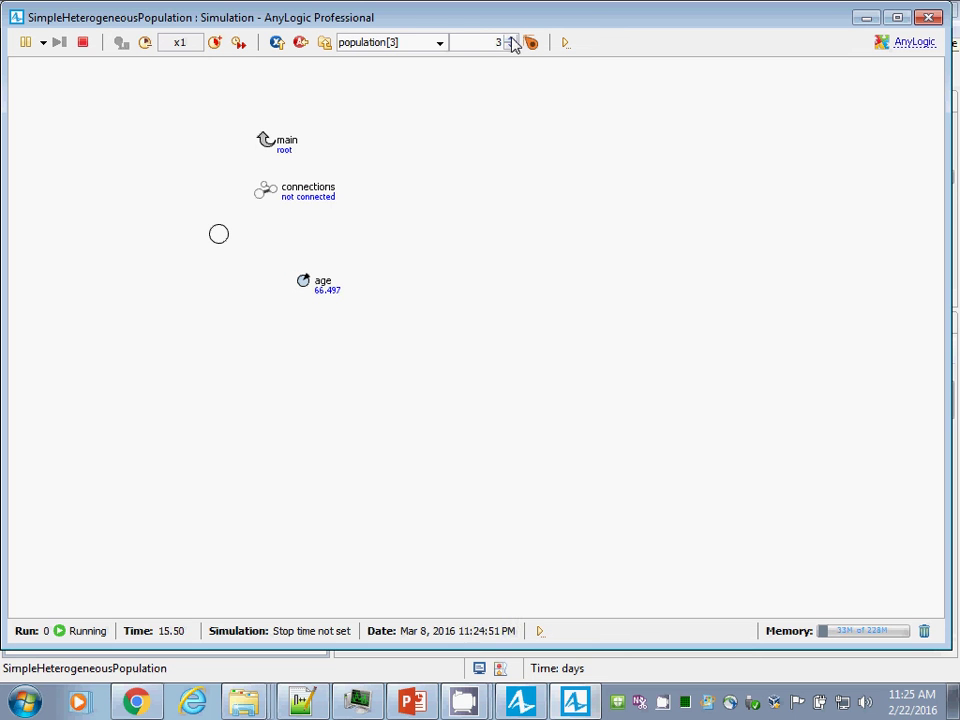
pyautogui.click(511, 38)
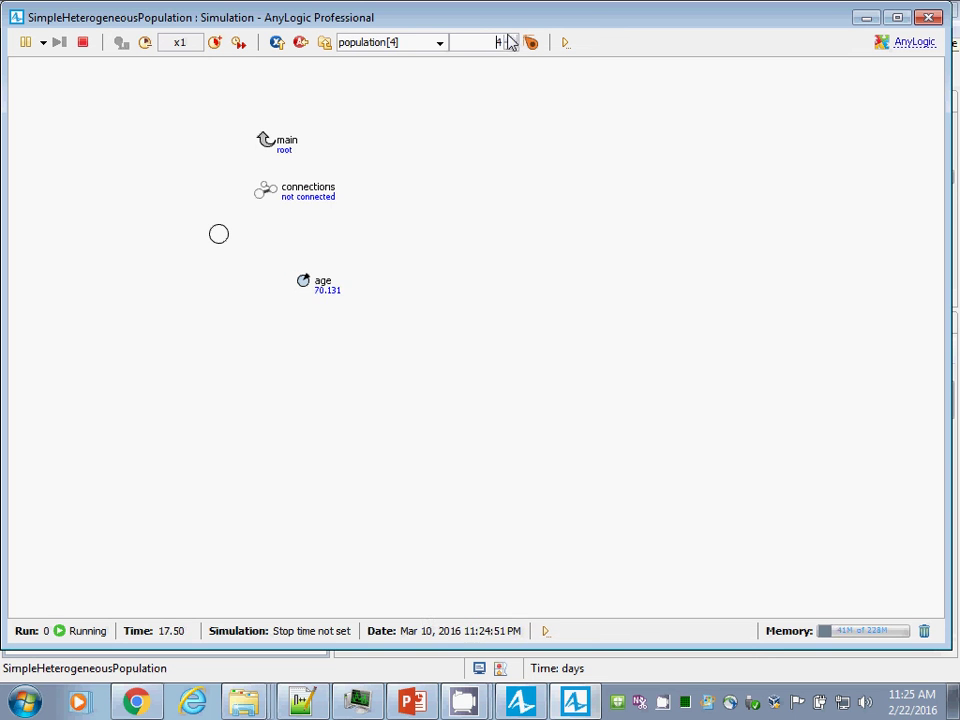
pyautogui.click(511, 38)
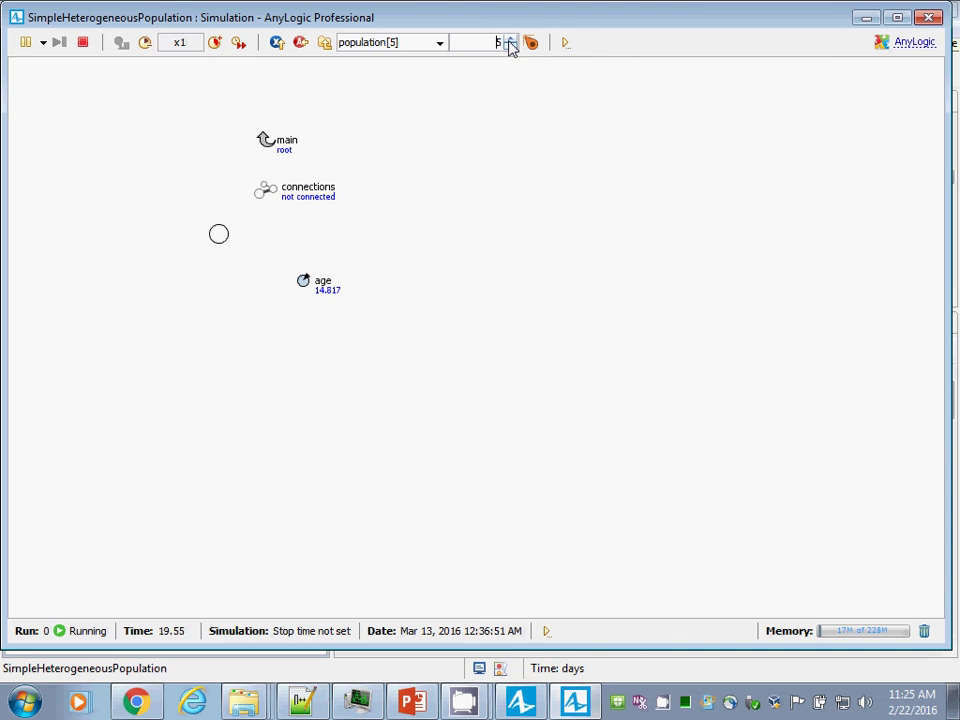
pyautogui.click(511, 38)
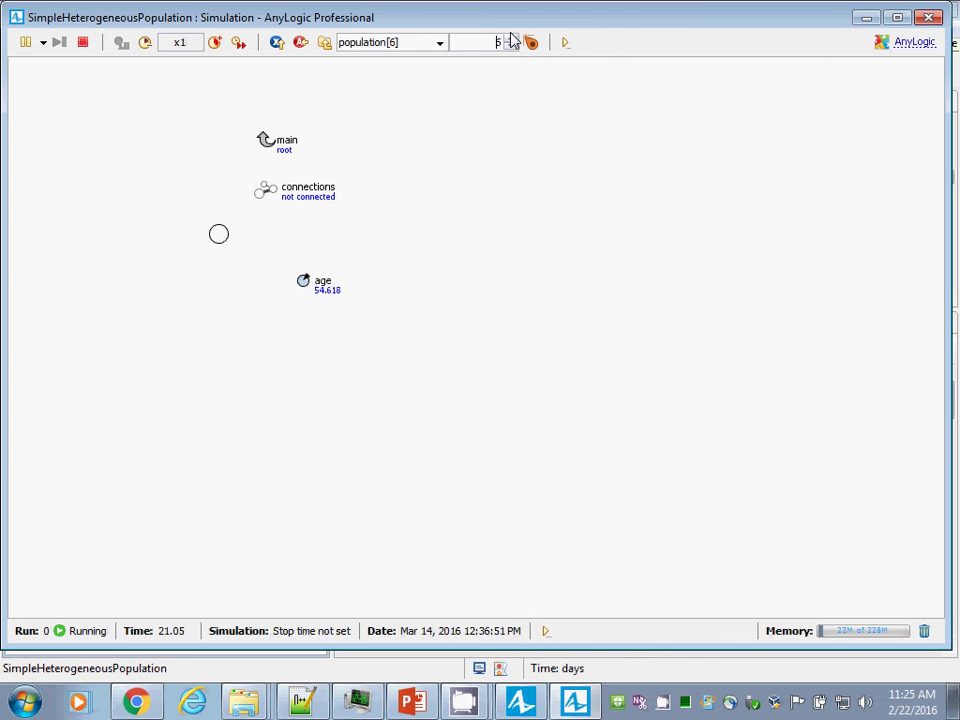
pyautogui.click(511, 38)
pyautogui.click(511, 40)
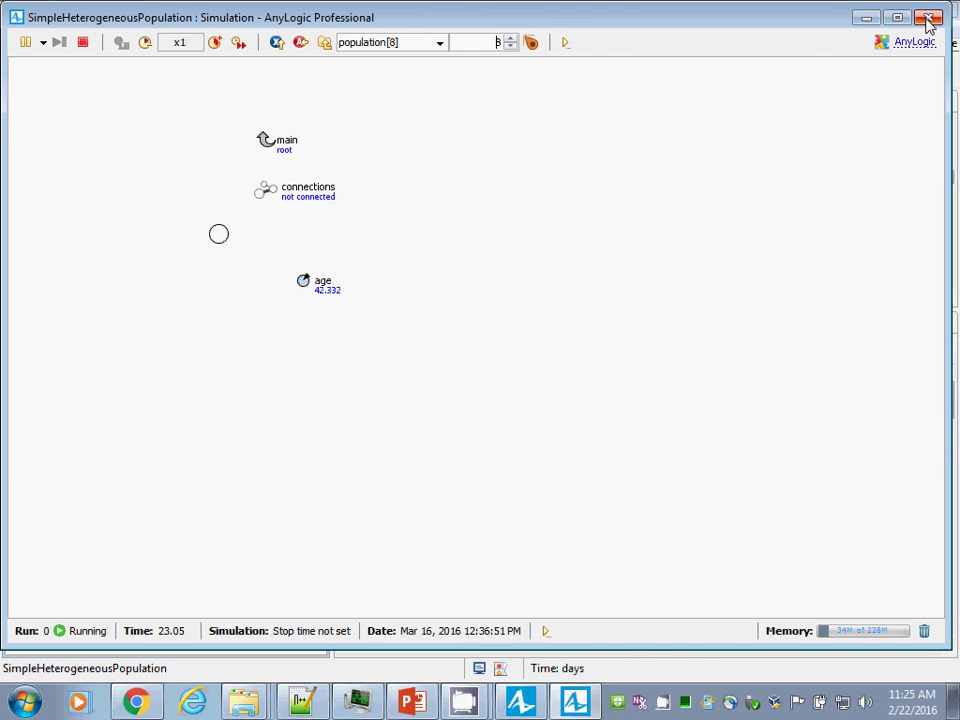
pyautogui.click(929, 17)
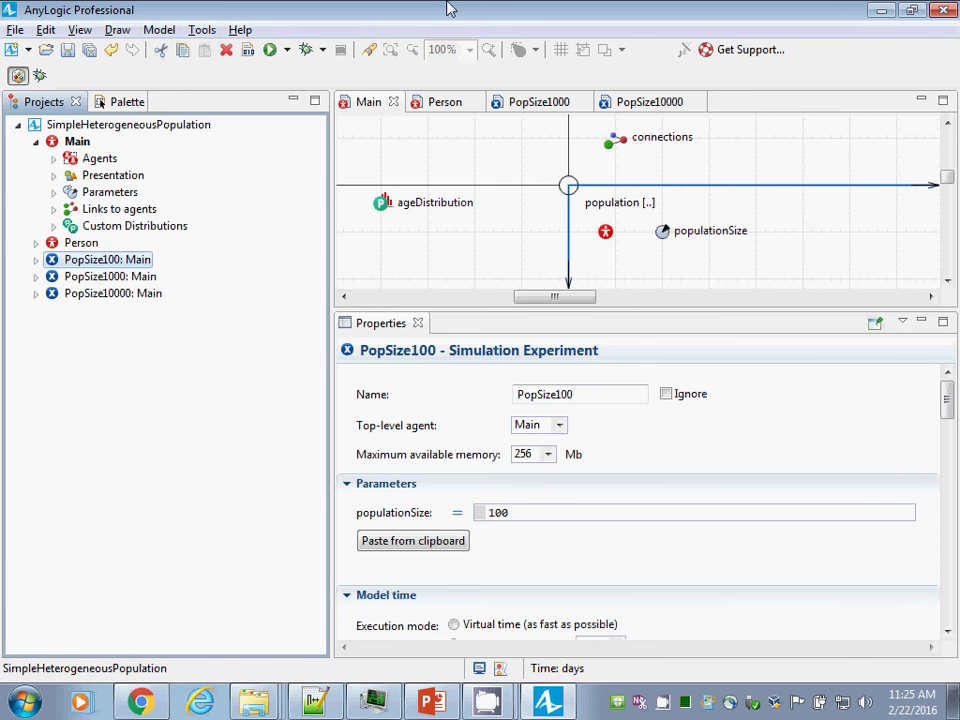
# Step: Add a parameter named sex to the Person agent type, directly below the age parameter
pyautogui.click(442, 101)
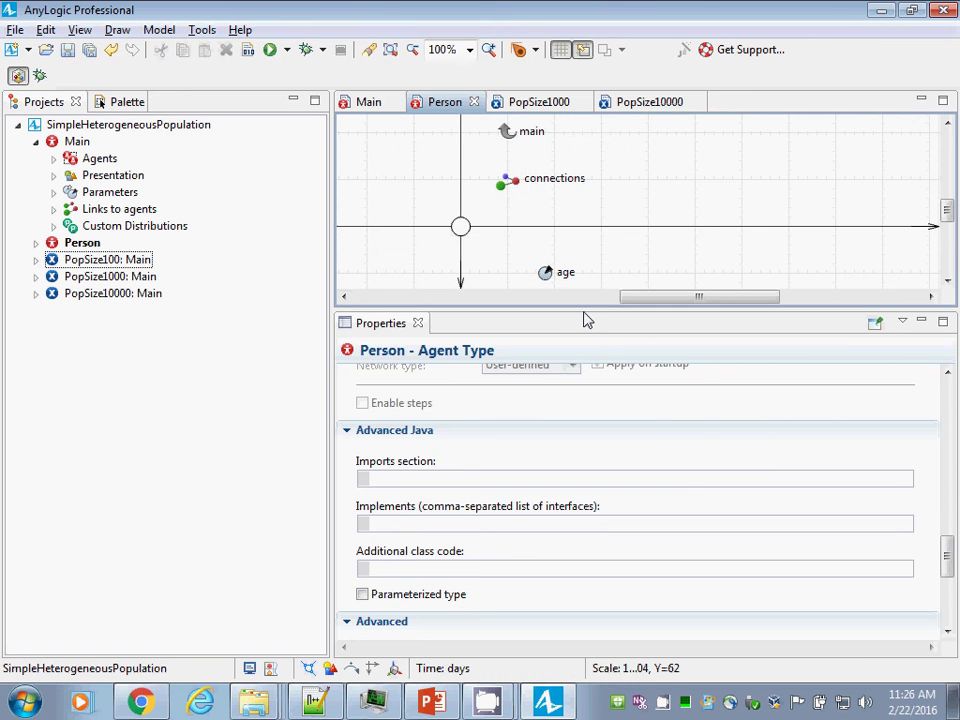
pyautogui.moveTo(581, 315); pyautogui.dragTo(603, 612)
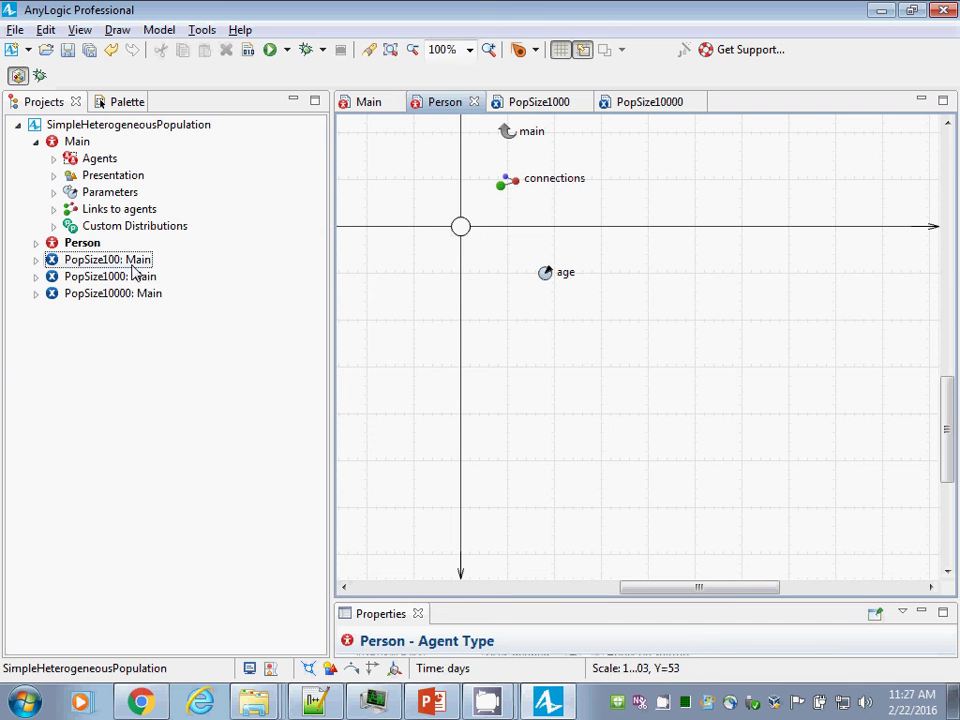
pyautogui.click(100, 103)
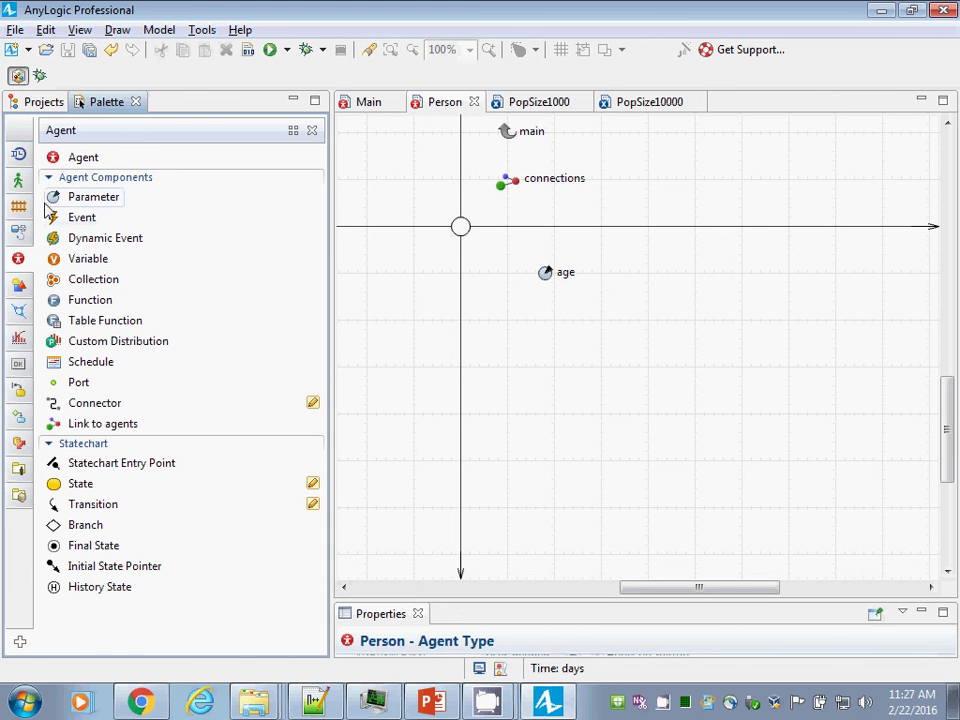
pyautogui.moveTo(75, 198); pyautogui.dragTo(546, 300)
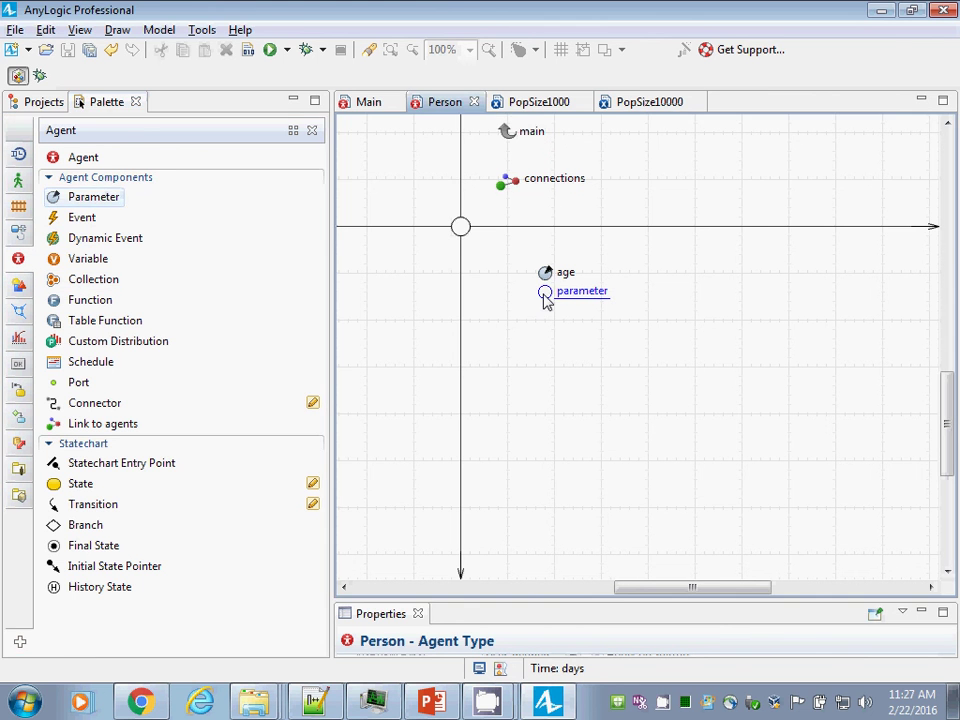
pyautogui.write('sex')
pyautogui.press('Return')
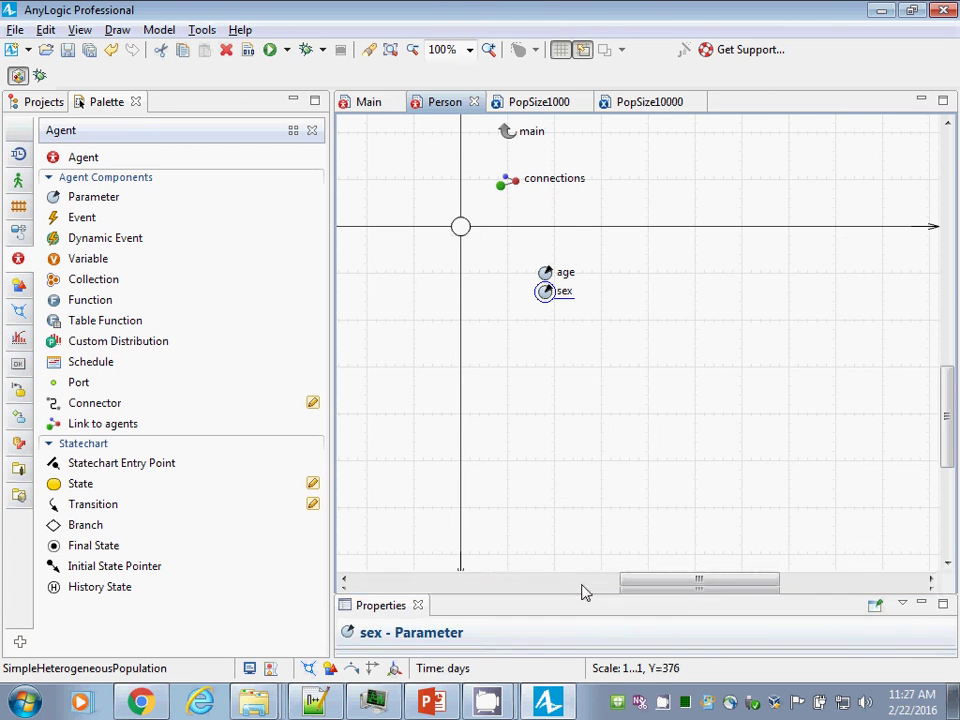
# Step: Set the type of the sex parameter to int and return to the project tree
pyautogui.moveTo(583, 591); pyautogui.dragTo(553, 392)
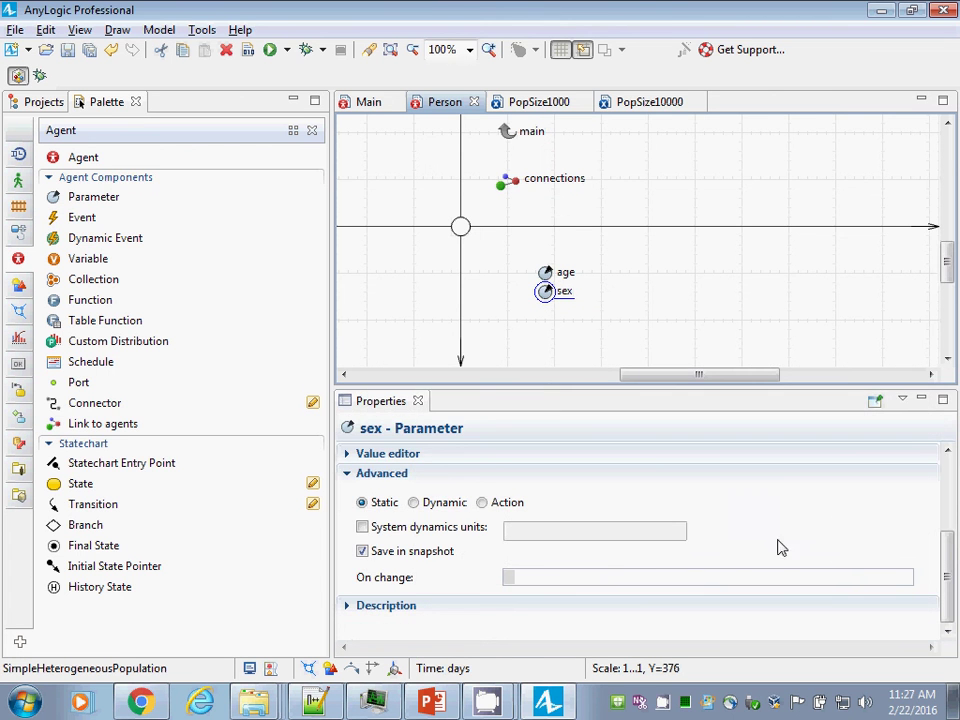
pyautogui.moveTo(949, 574); pyautogui.dragTo(815, 150)
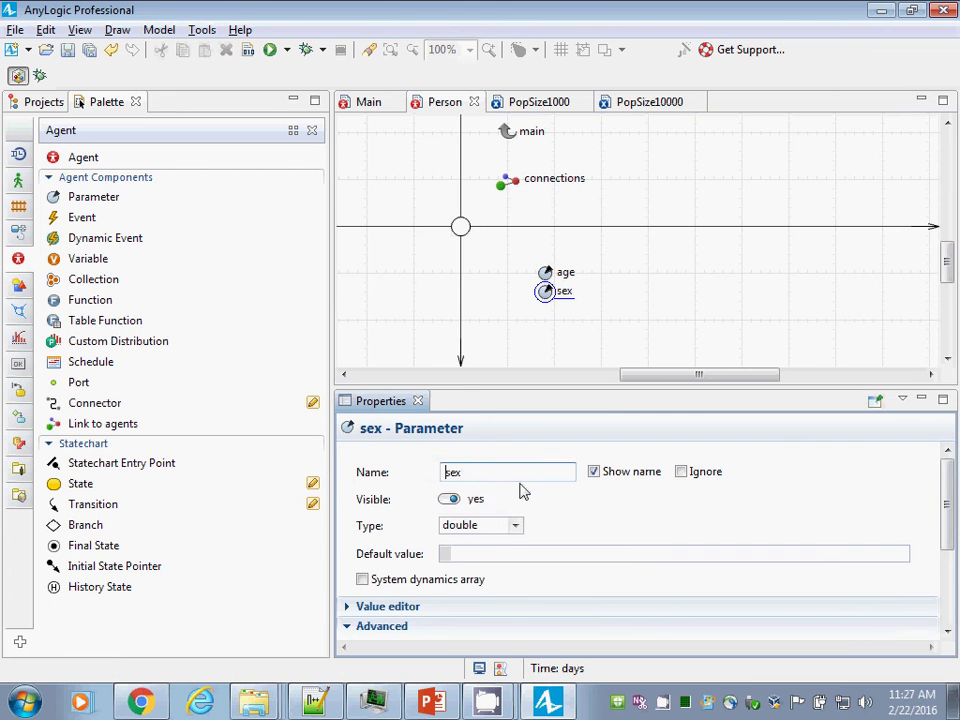
pyautogui.click(515, 526)
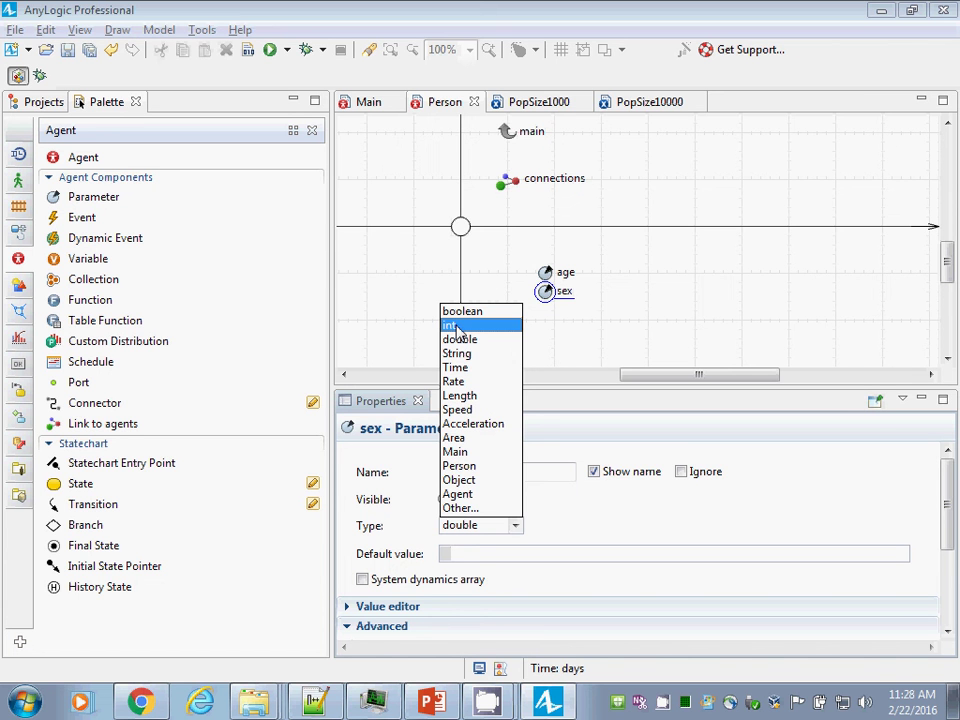
pyautogui.click(452, 327)
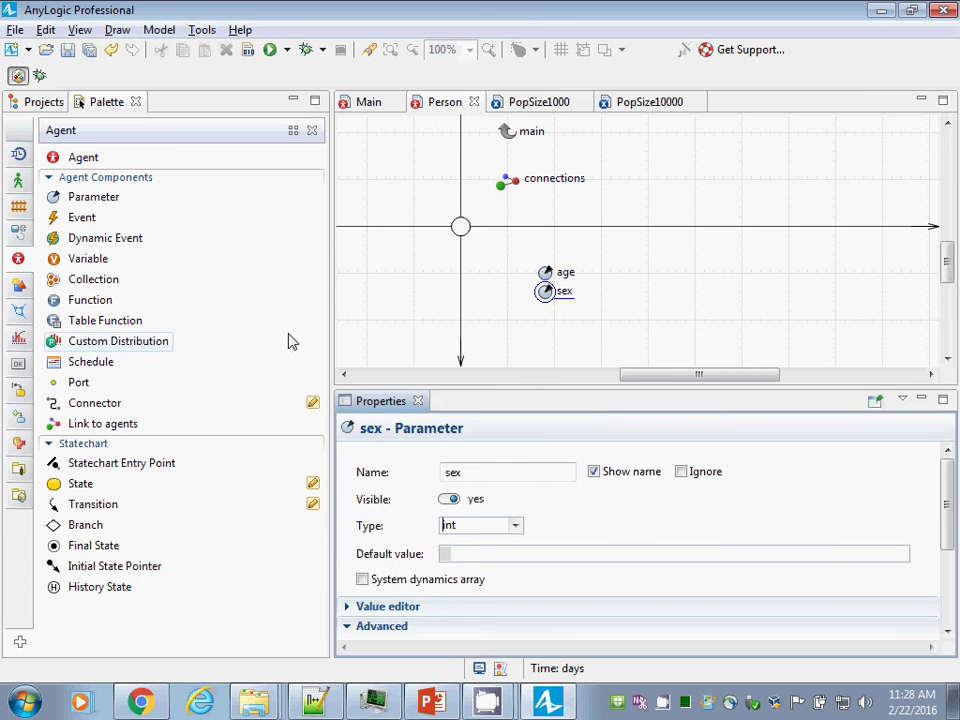
pyautogui.click(40, 102)
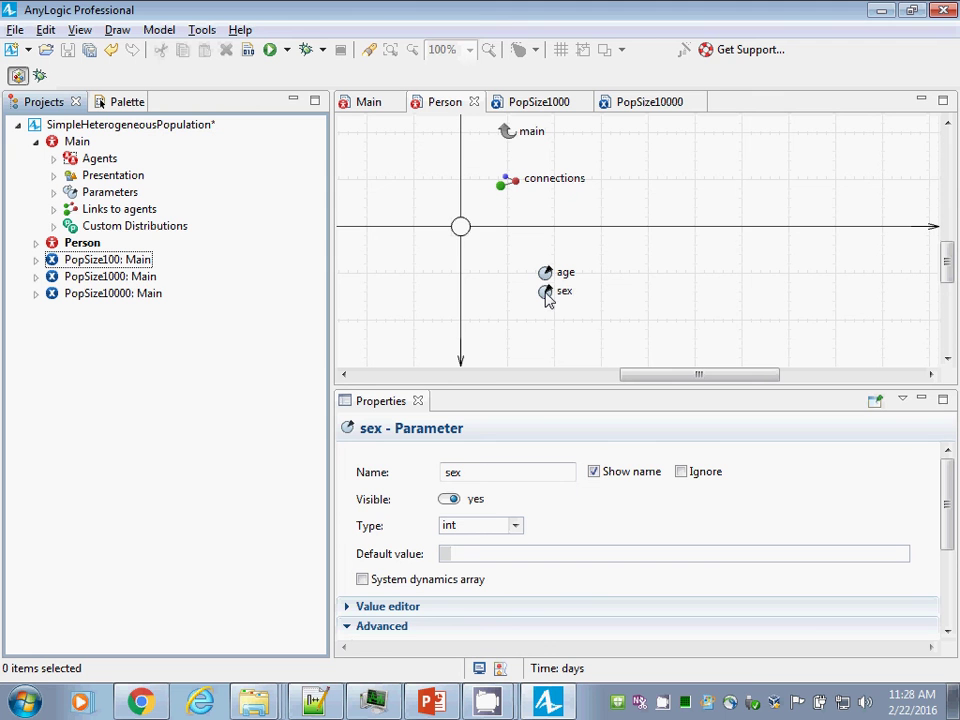
pyautogui.click(121, 130)
pyautogui.rightClick(124, 138)
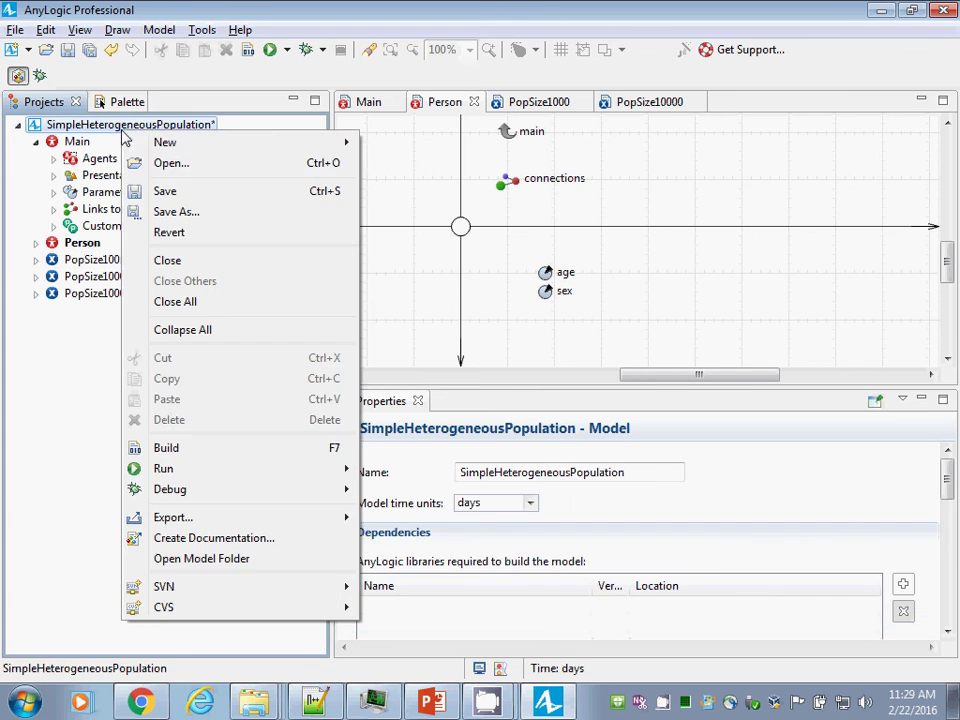
pyautogui.moveTo(165, 144)
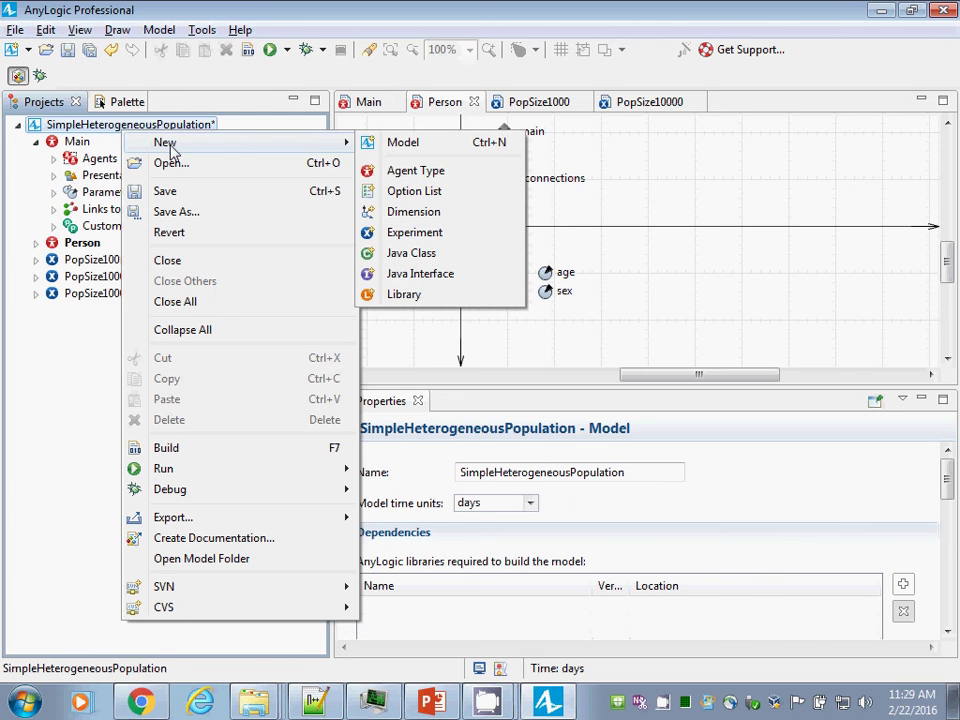
pyautogui.click(402, 190)
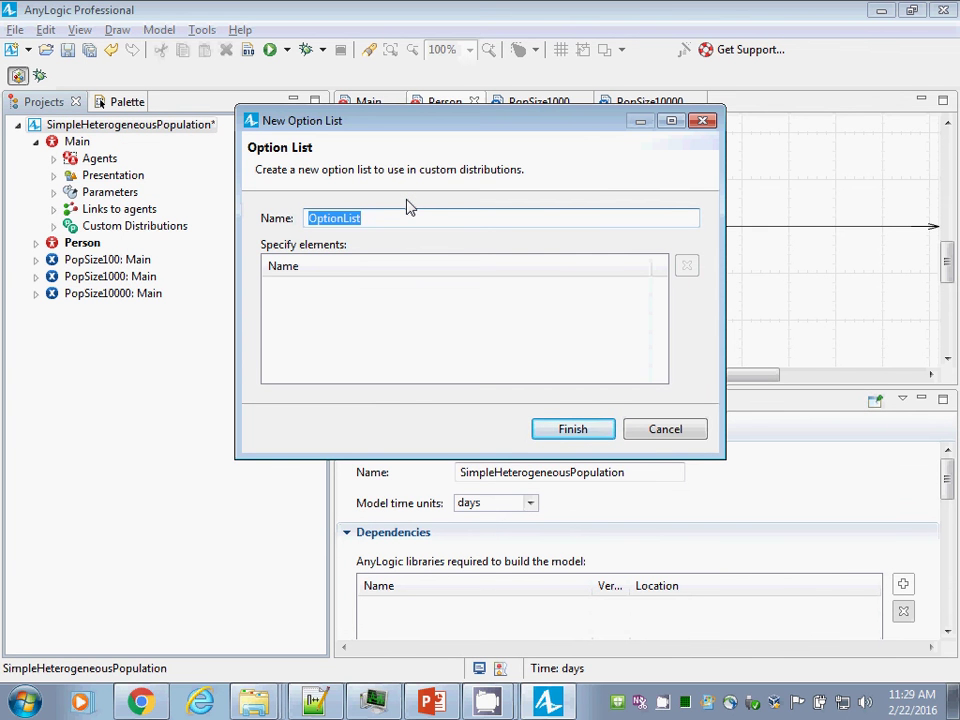
pyautogui.write('Sex')
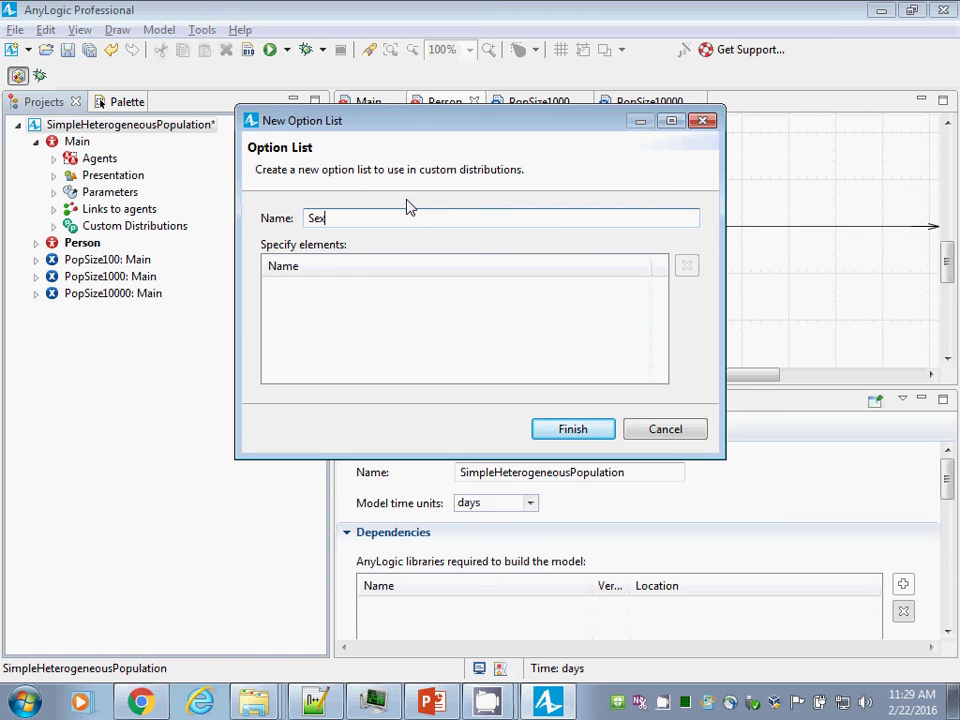
pyautogui.click(332, 286)
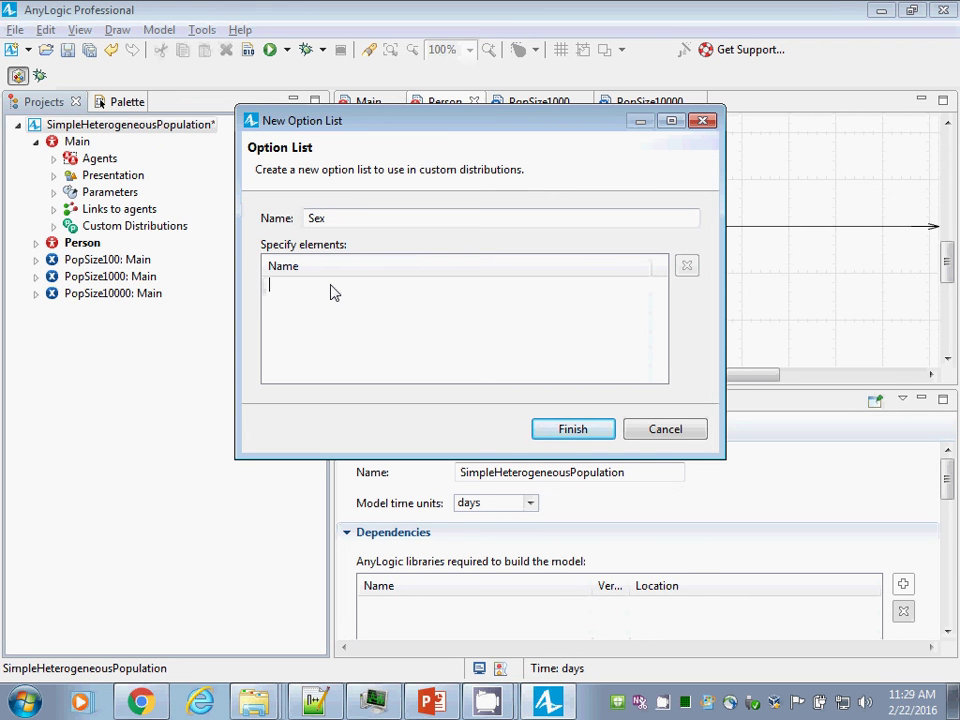
pyautogui.write('Female')
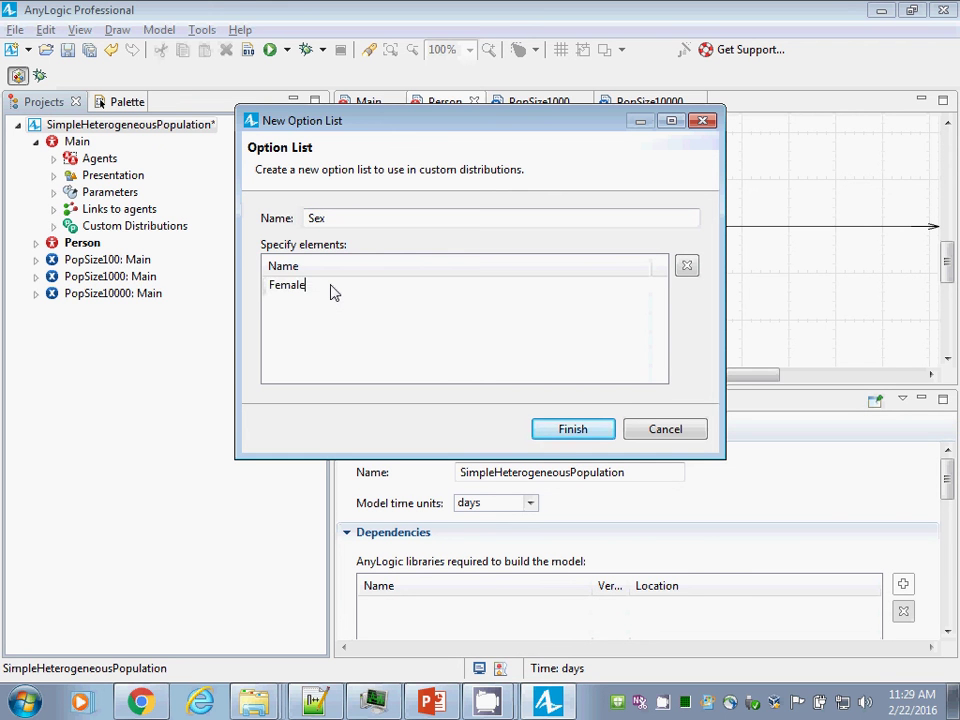
pyautogui.press('Return')
pyautogui.write('Male')
pyautogui.click(322, 290)
pyautogui.click(322, 290)
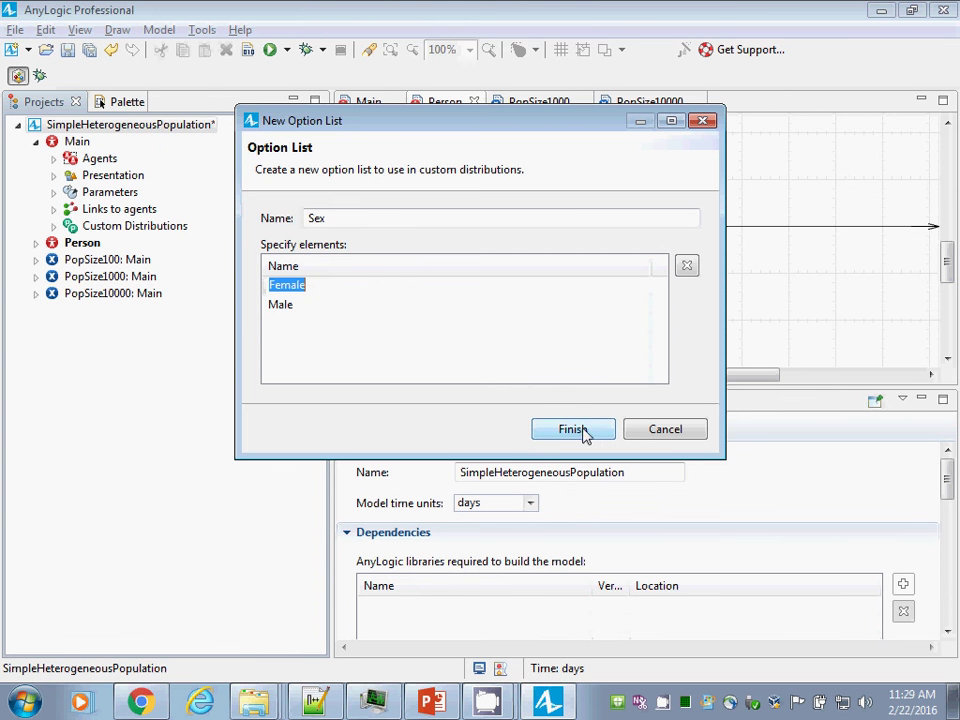
pyautogui.click(669, 431)
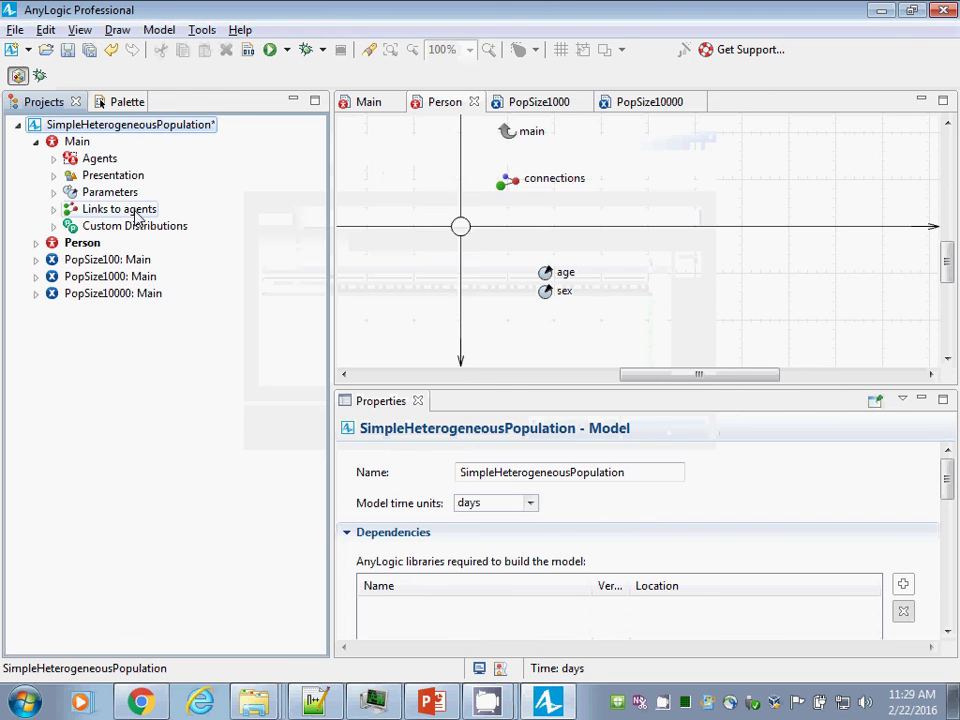
# Step: Create a new option list named Sex in the model with the elements Female and Male
pyautogui.rightClick(72, 125)
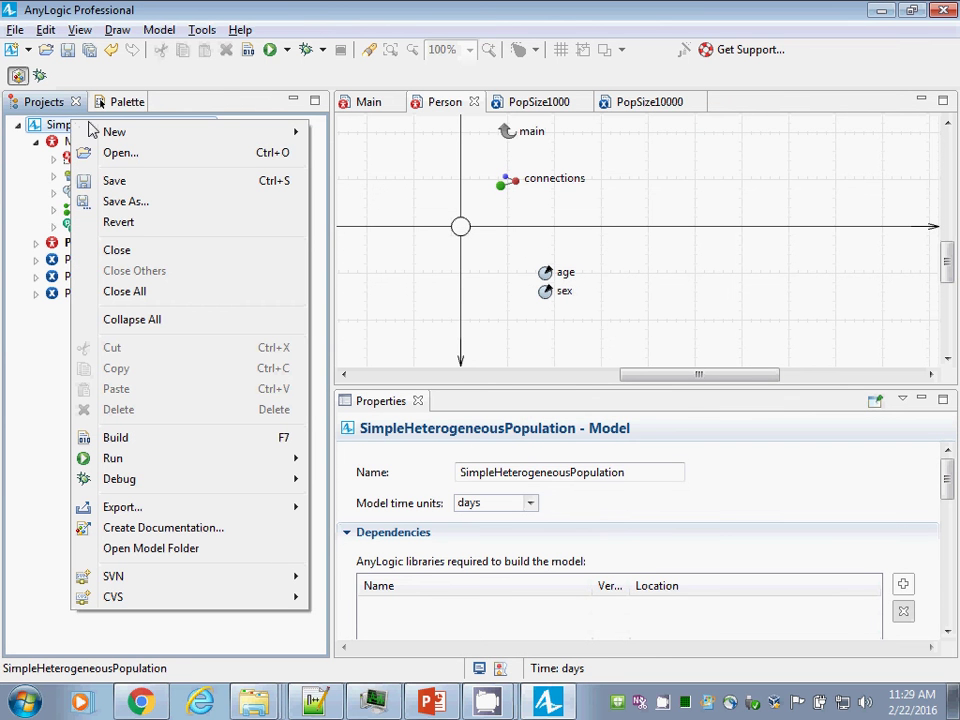
pyautogui.moveTo(171, 137)
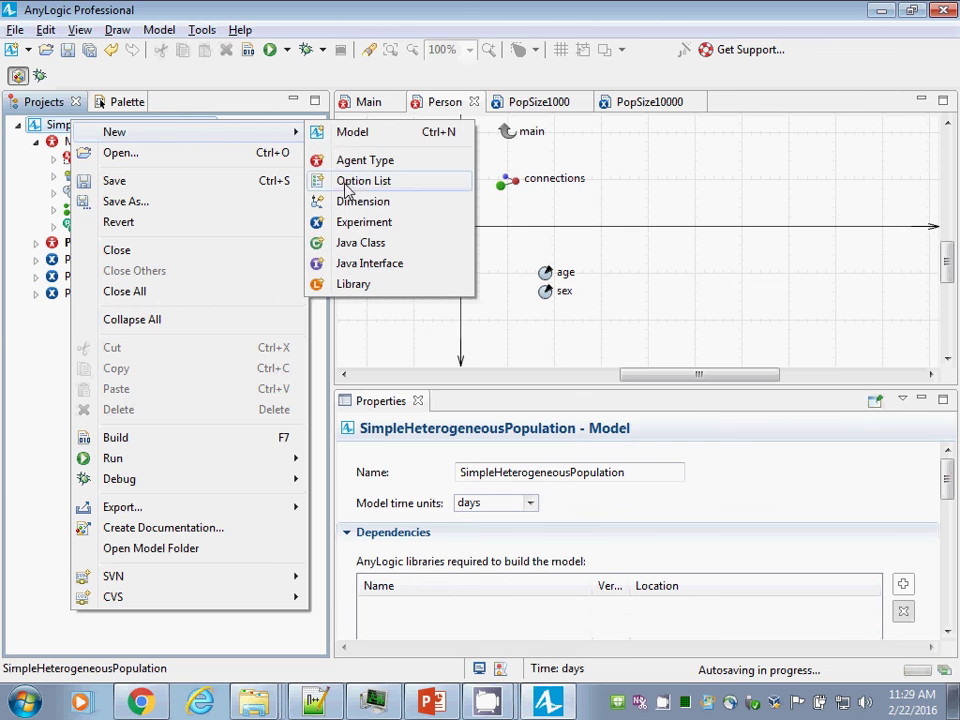
pyautogui.click(348, 183)
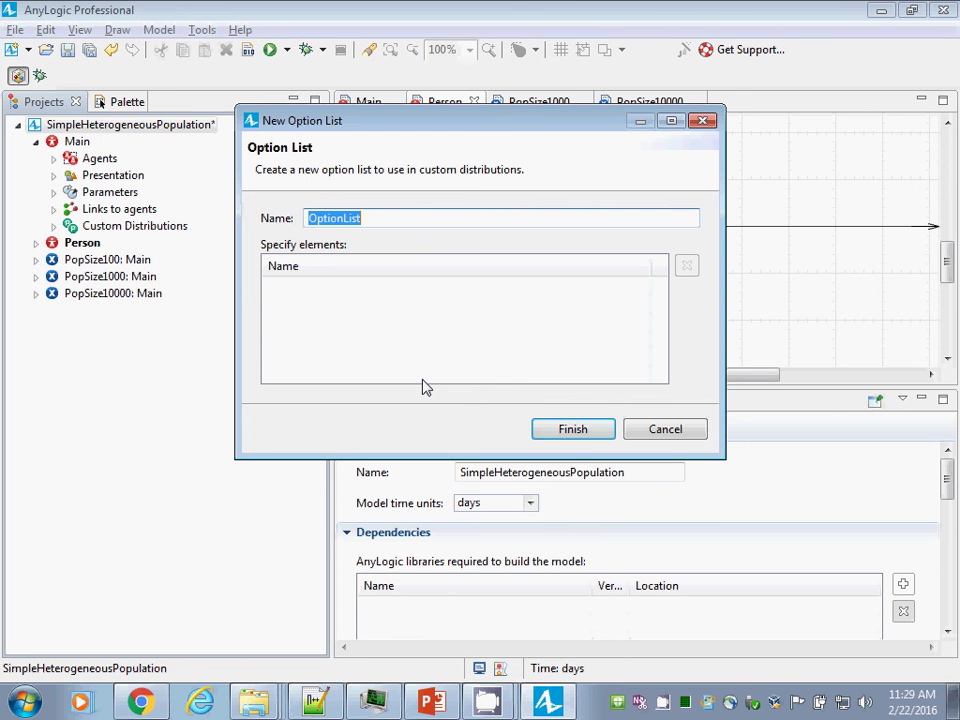
pyautogui.write('Sex')
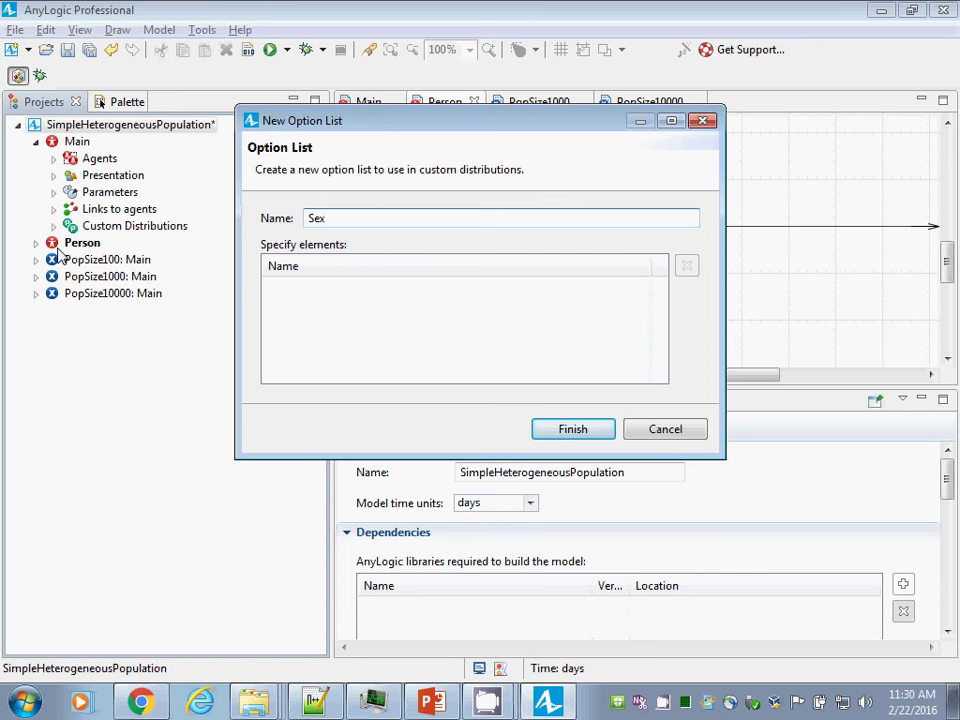
pyautogui.click(292, 296)
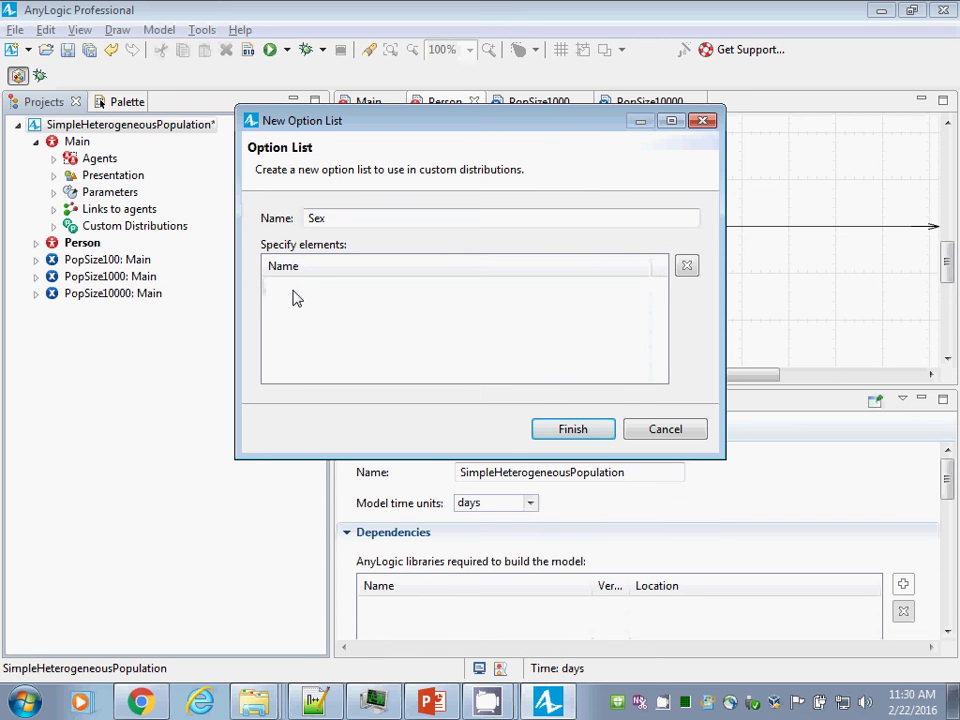
pyautogui.write('Female')
pyautogui.press('Return')
pyautogui.click(284, 310)
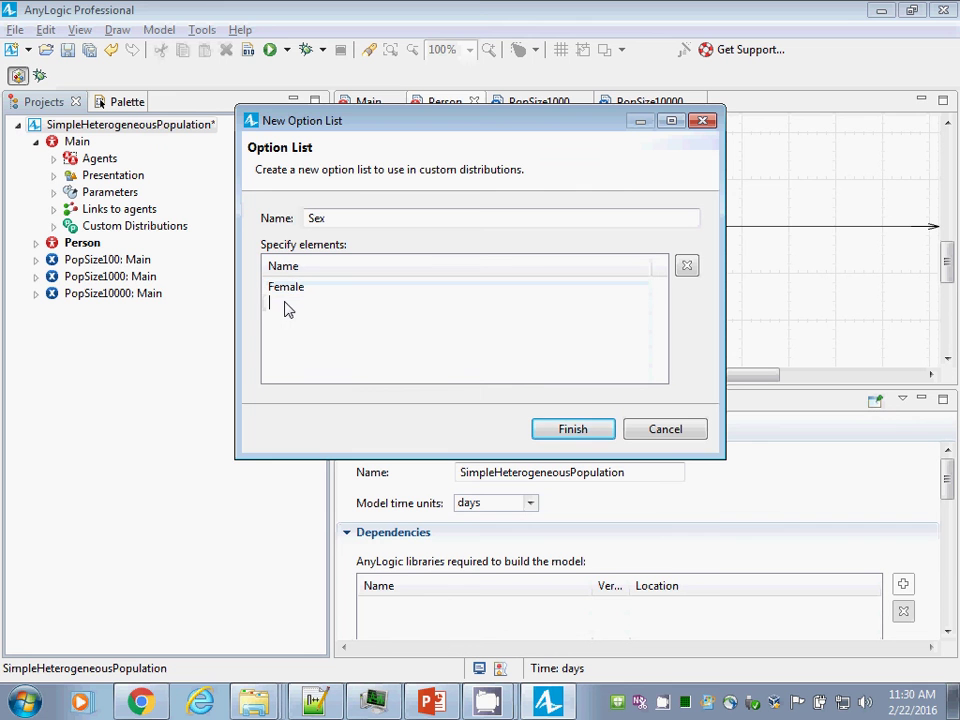
pyautogui.write('Male')
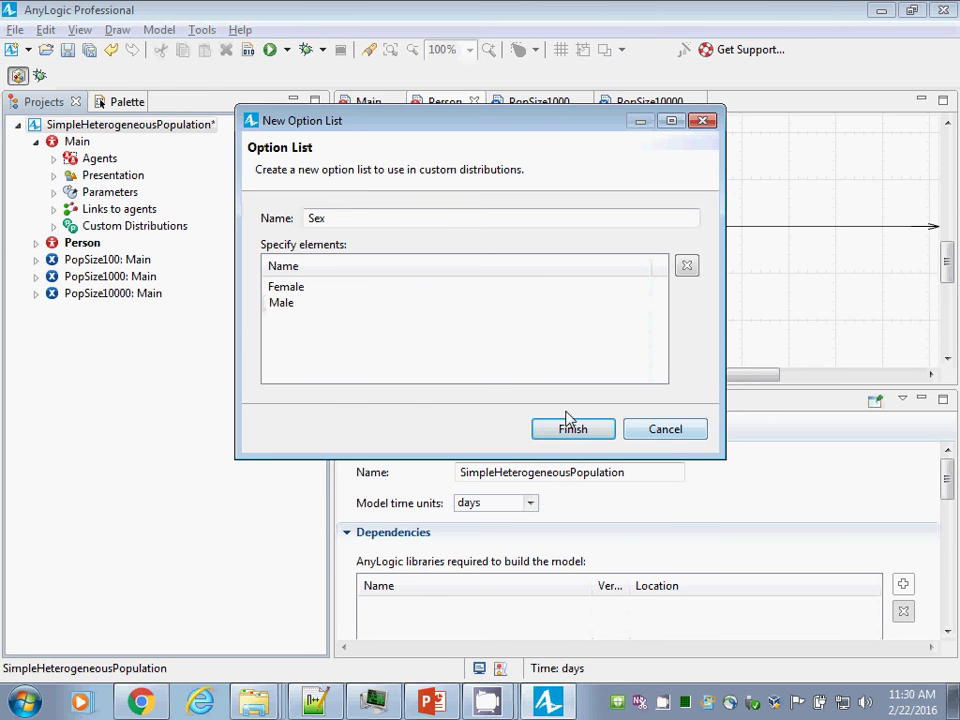
pyautogui.click(572, 428)
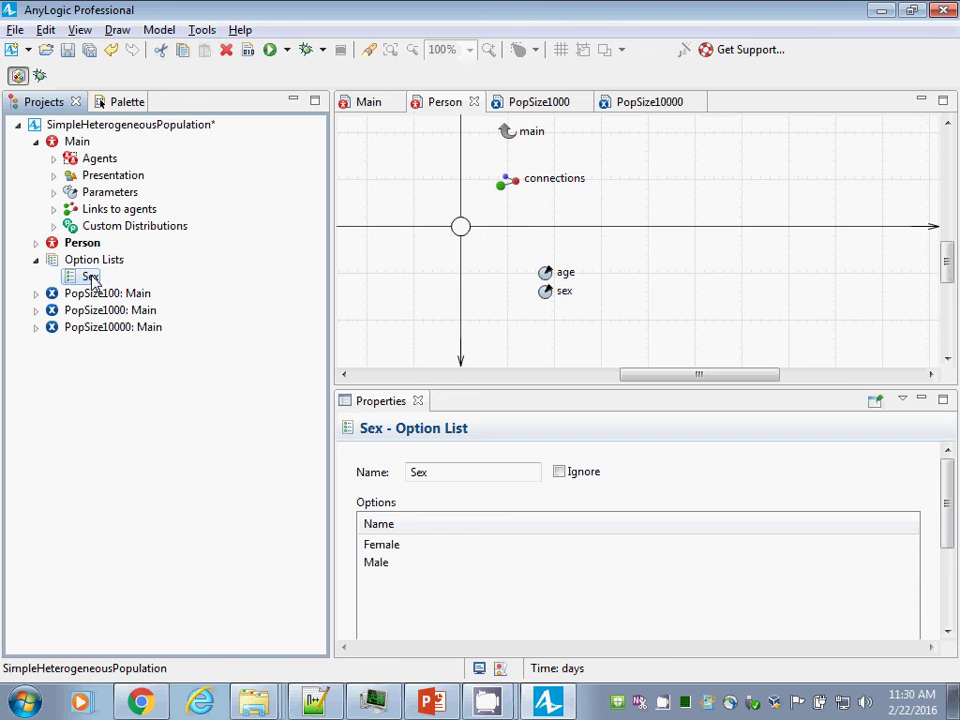
# Step: Change the type of the Person agent's sex parameter to the Sex option list and save the model
pyautogui.click(545, 291)
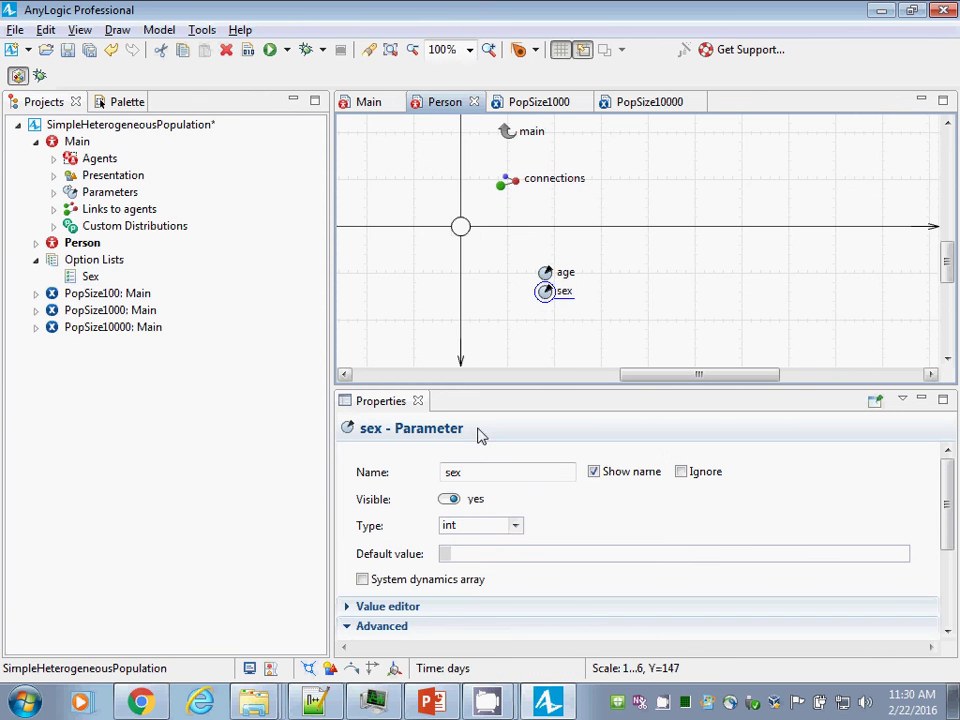
pyautogui.click(516, 527)
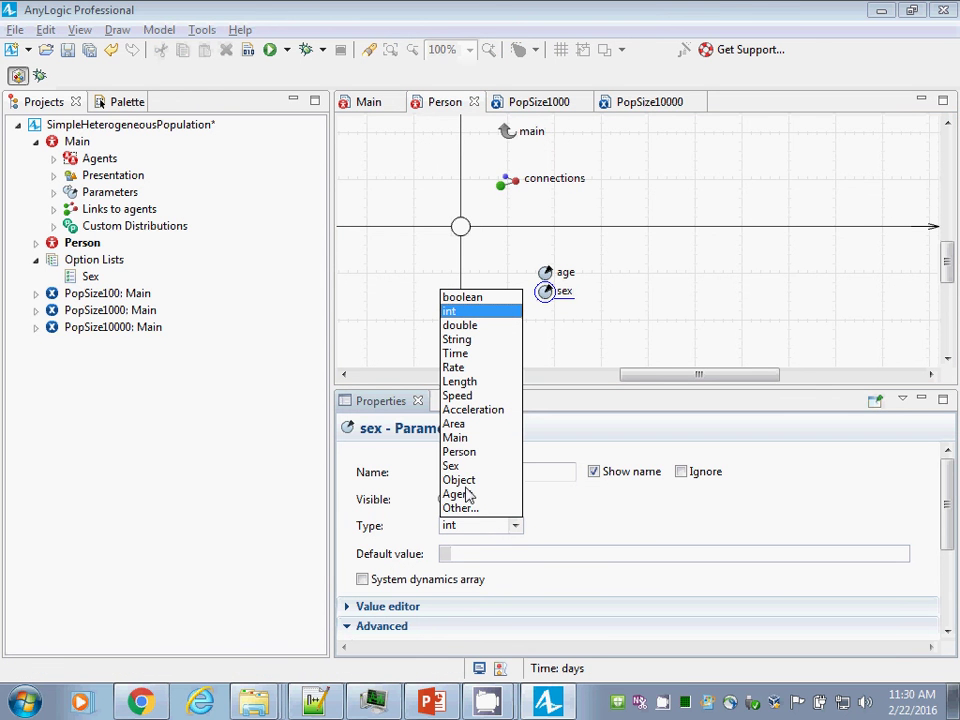
pyautogui.click(459, 508)
pyautogui.doubleClick(558, 526)
pyautogui.write('S')
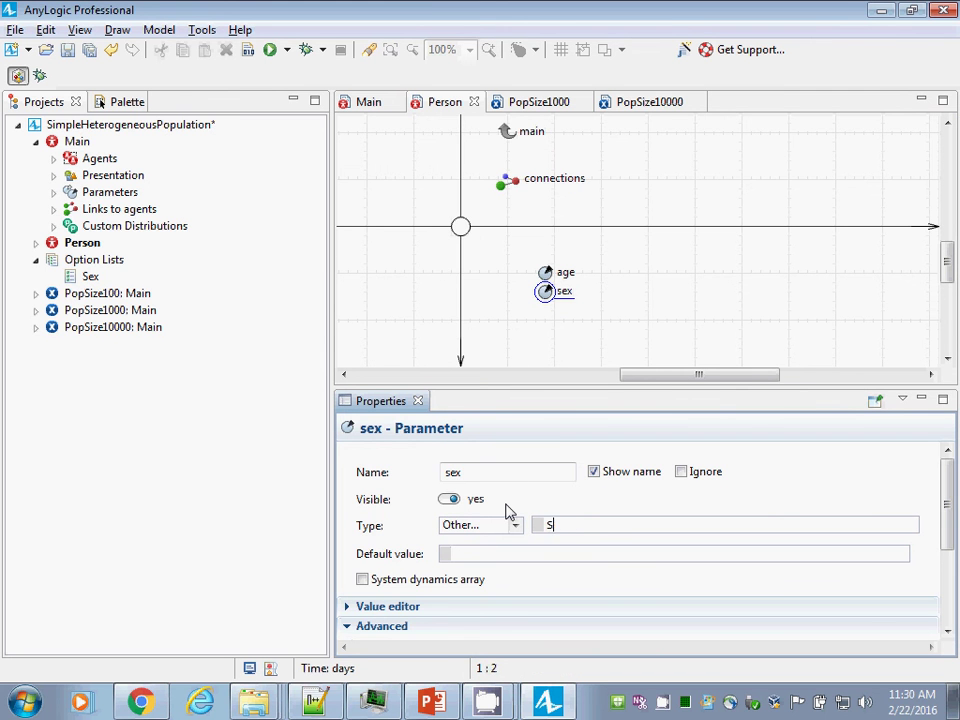
pyautogui.write('ex')
pyautogui.click(516, 526)
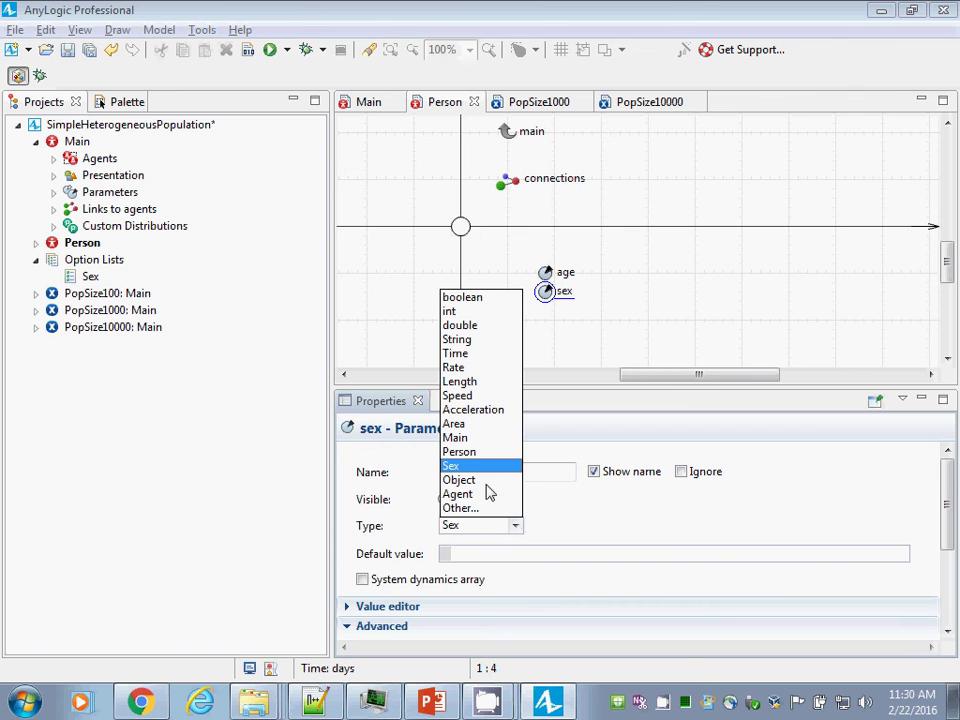
pyautogui.click(474, 467)
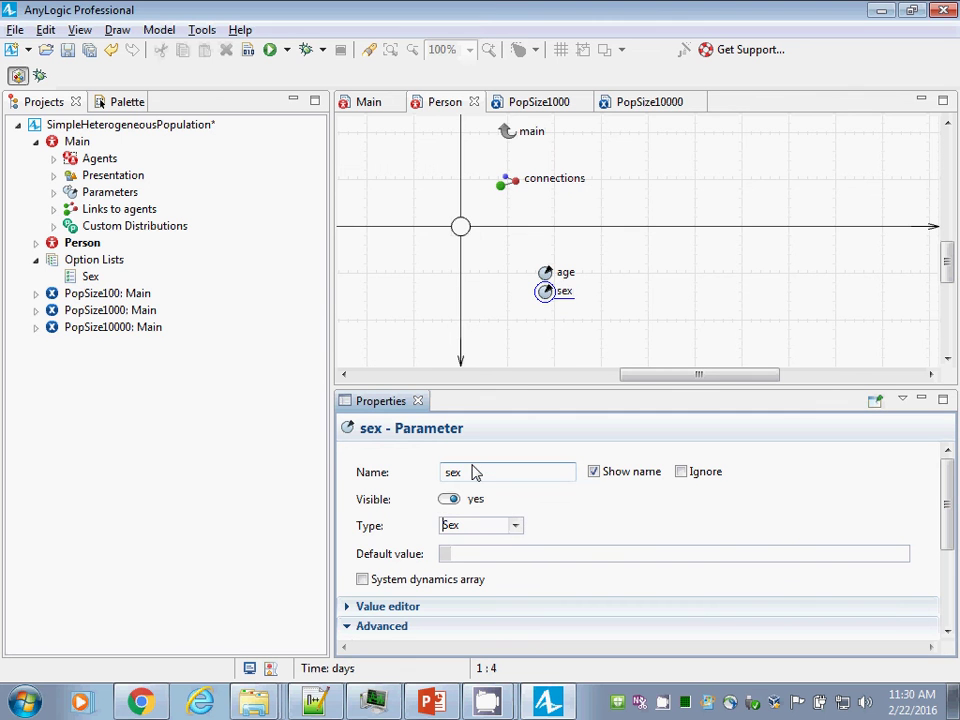
pyautogui.click(516, 527)
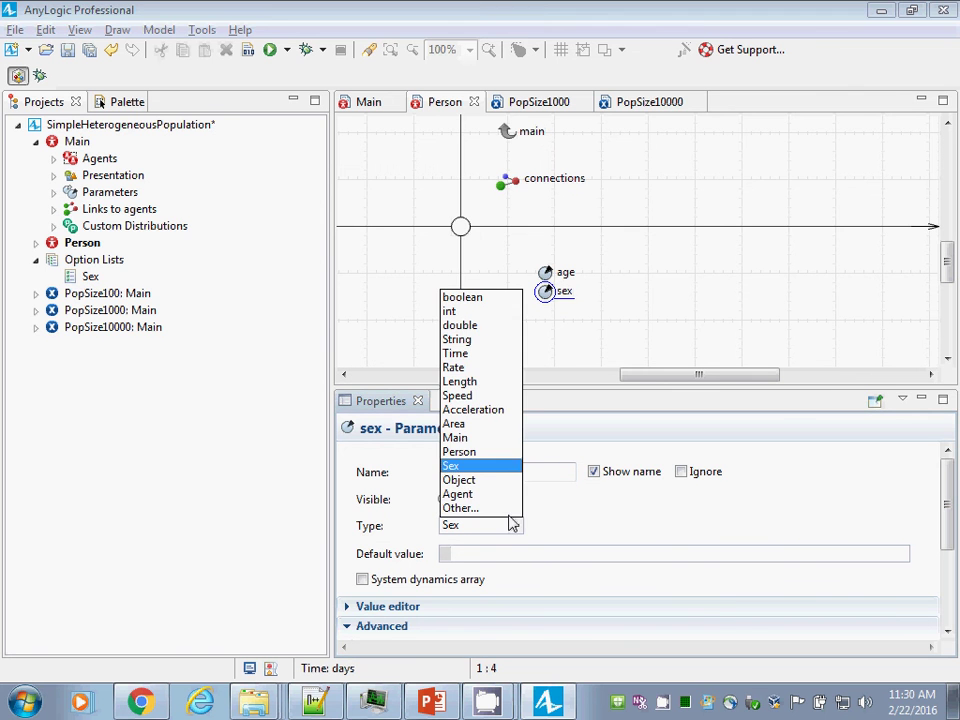
pyautogui.click(455, 467)
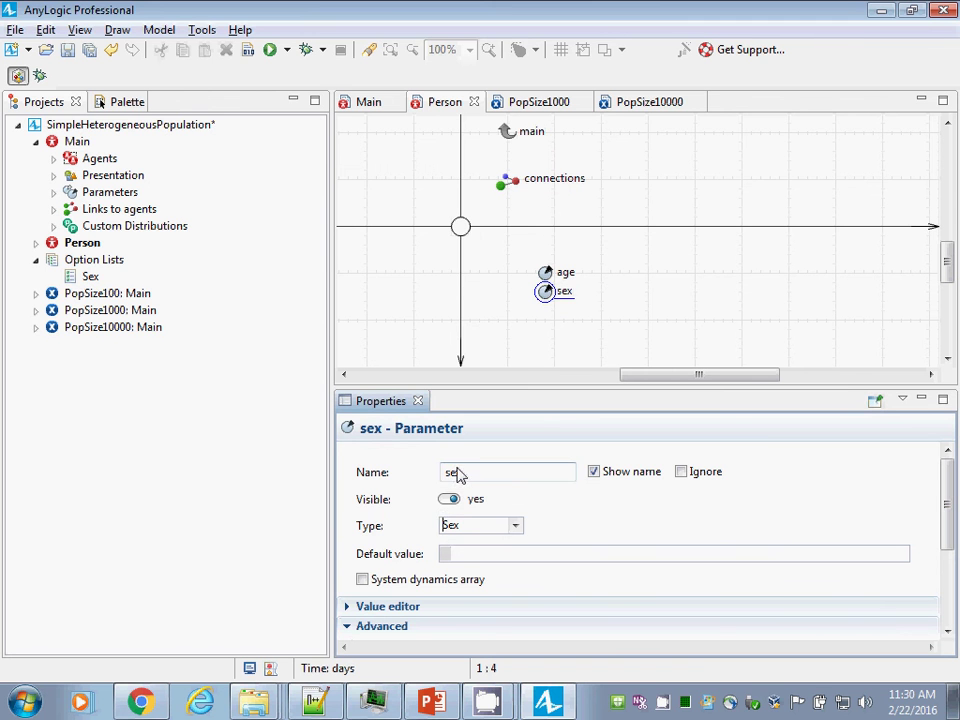
pyautogui.click(547, 302)
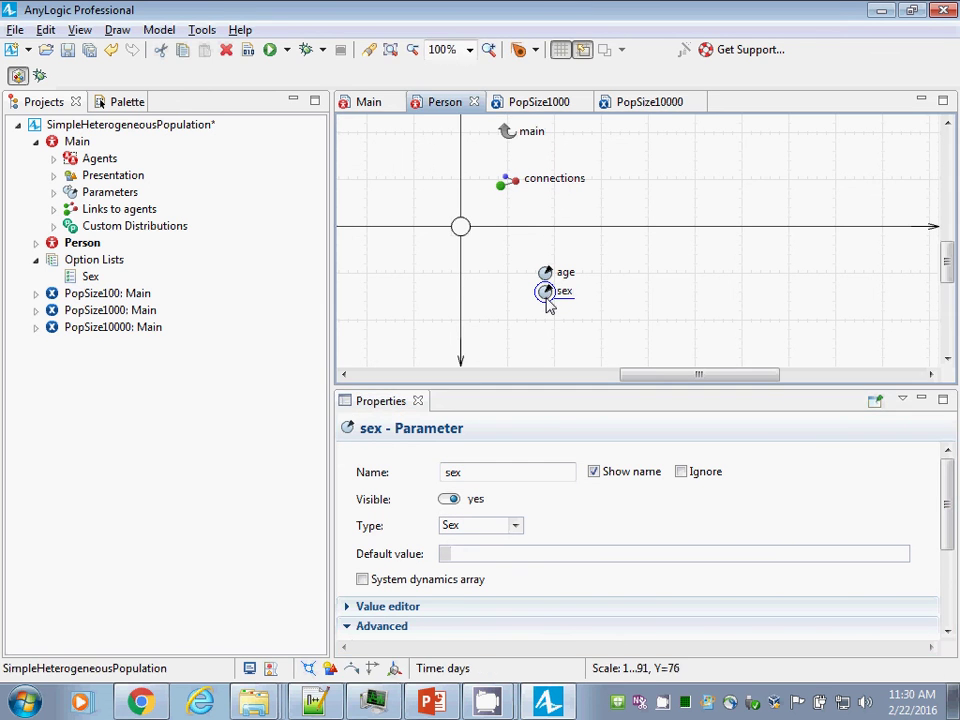
pyautogui.hotkey('ctrl', 's')
# Step: Compare the types of the sex and age parameters, and examine the population's age and sex fields in Main
pyautogui.click(515, 530)
pyautogui.click(516, 530)
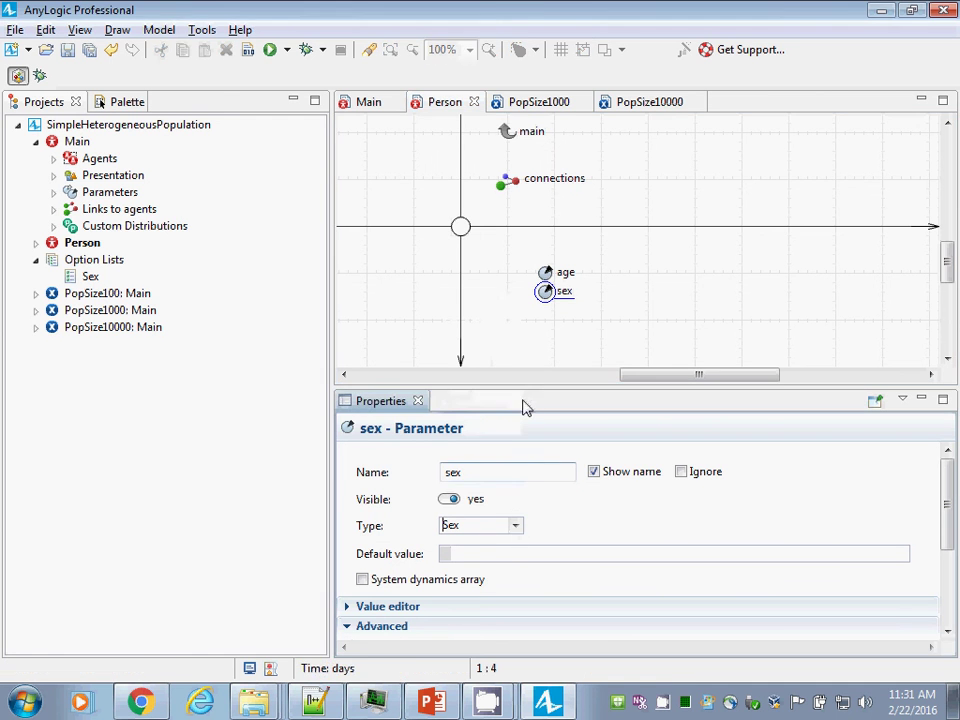
pyautogui.click(546, 272)
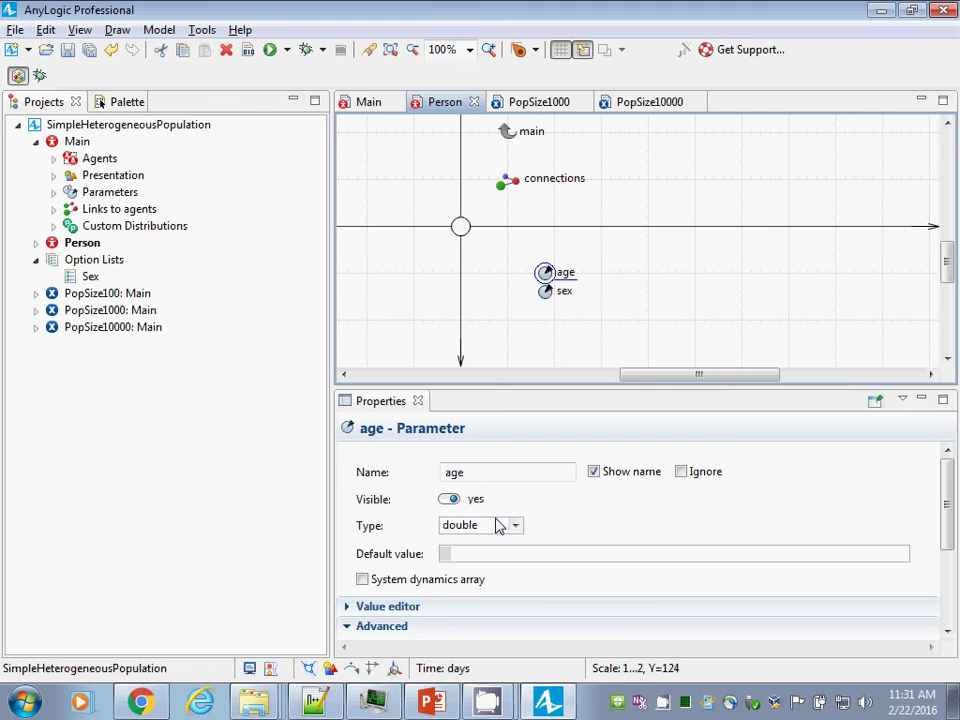
pyautogui.click(546, 292)
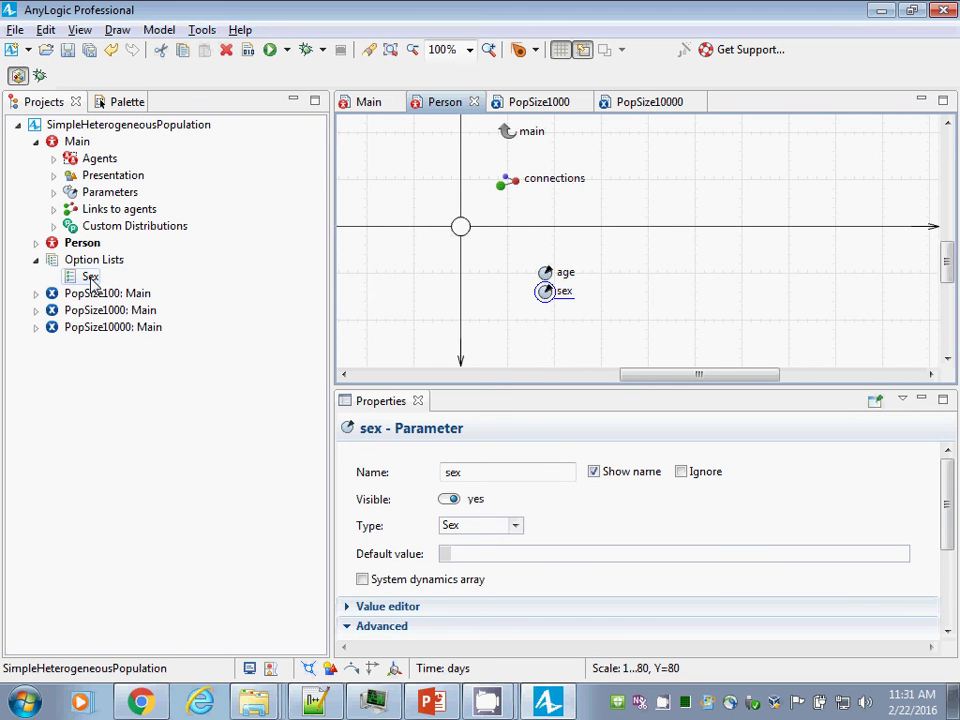
pyautogui.click(369, 105)
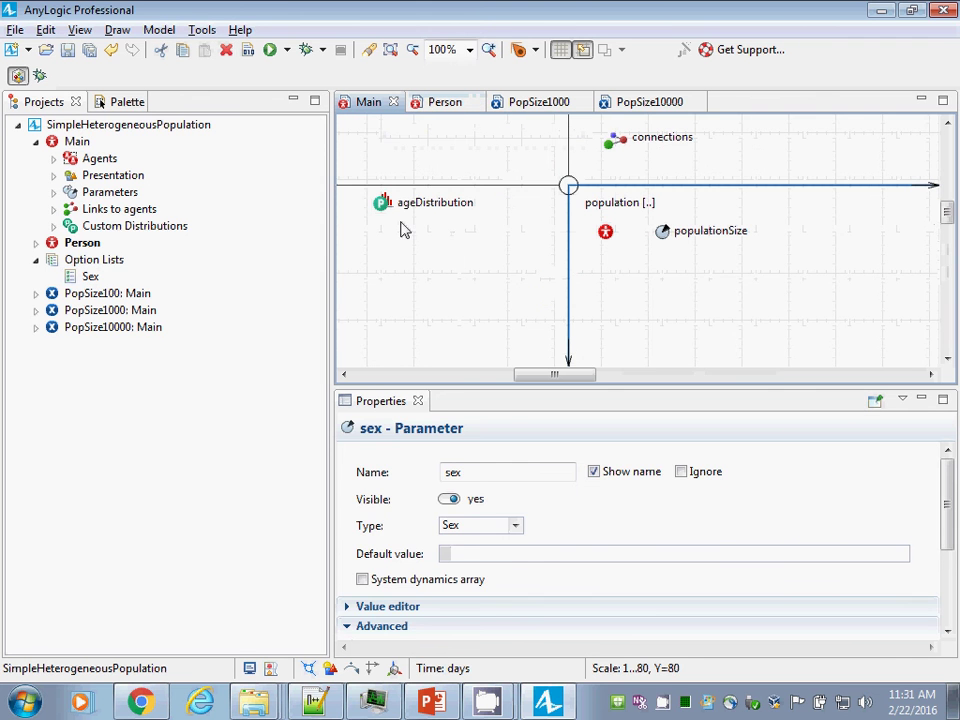
pyautogui.click(605, 231)
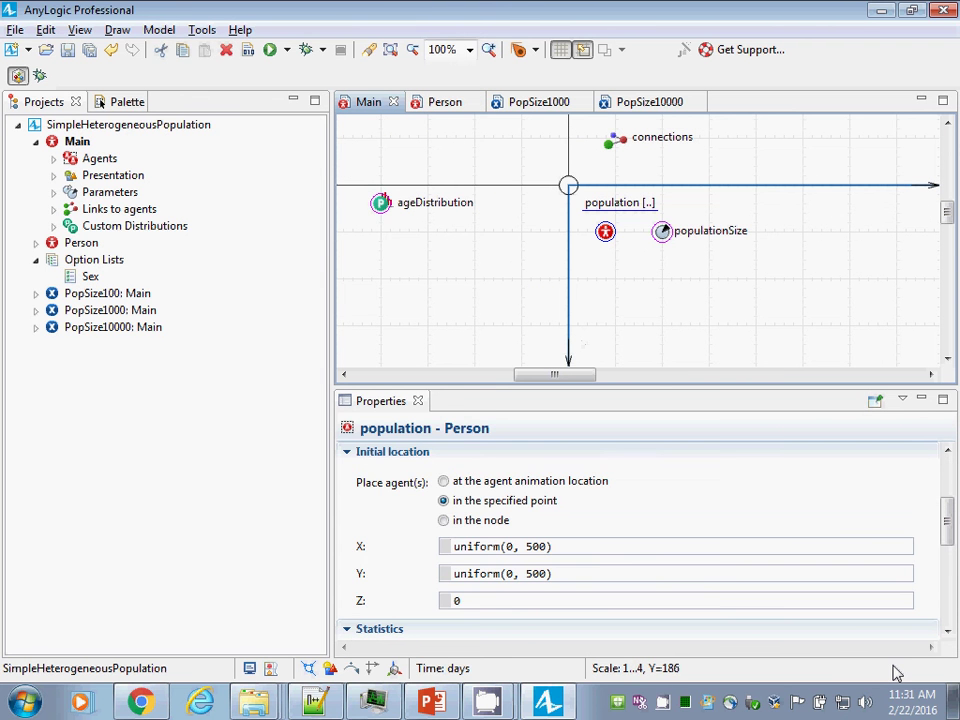
pyautogui.moveTo(949, 514); pyautogui.dragTo(949, 486)
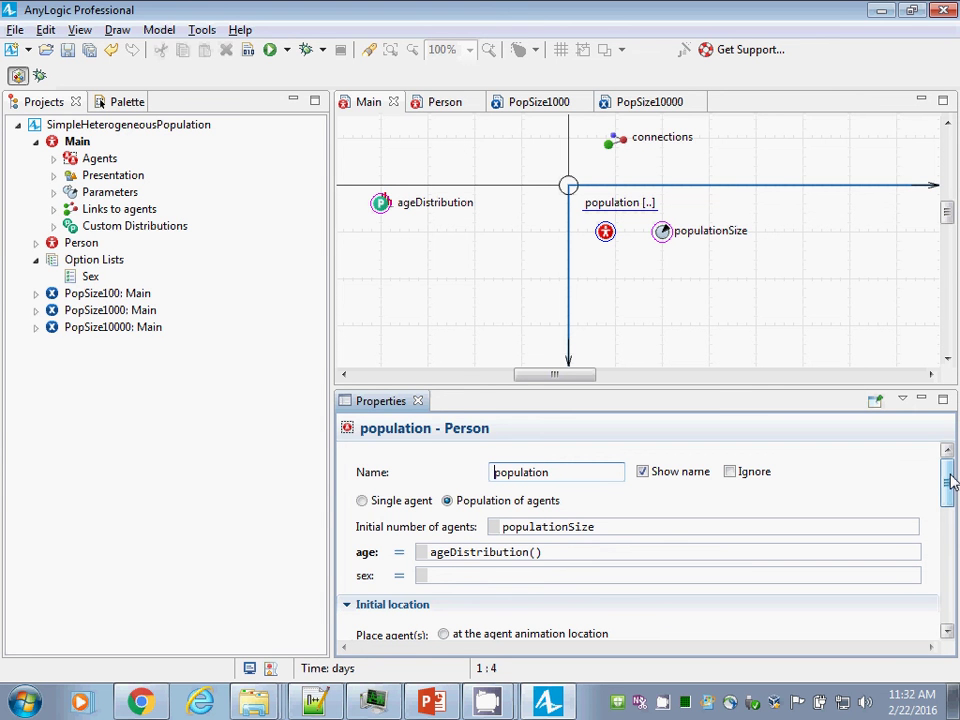
# Step: Add a custom distribution named sexDistribution to Main, directly below ageDistribution
pyautogui.click(118, 101)
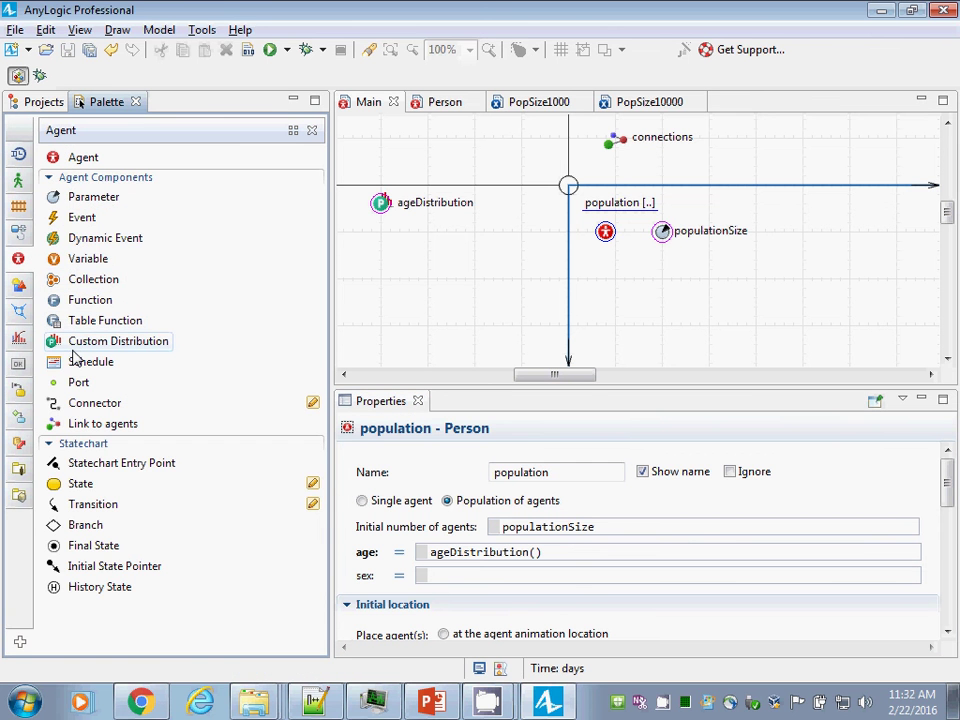
pyautogui.moveTo(73, 352); pyautogui.dragTo(385, 237)
pyautogui.write('sexDistribut')
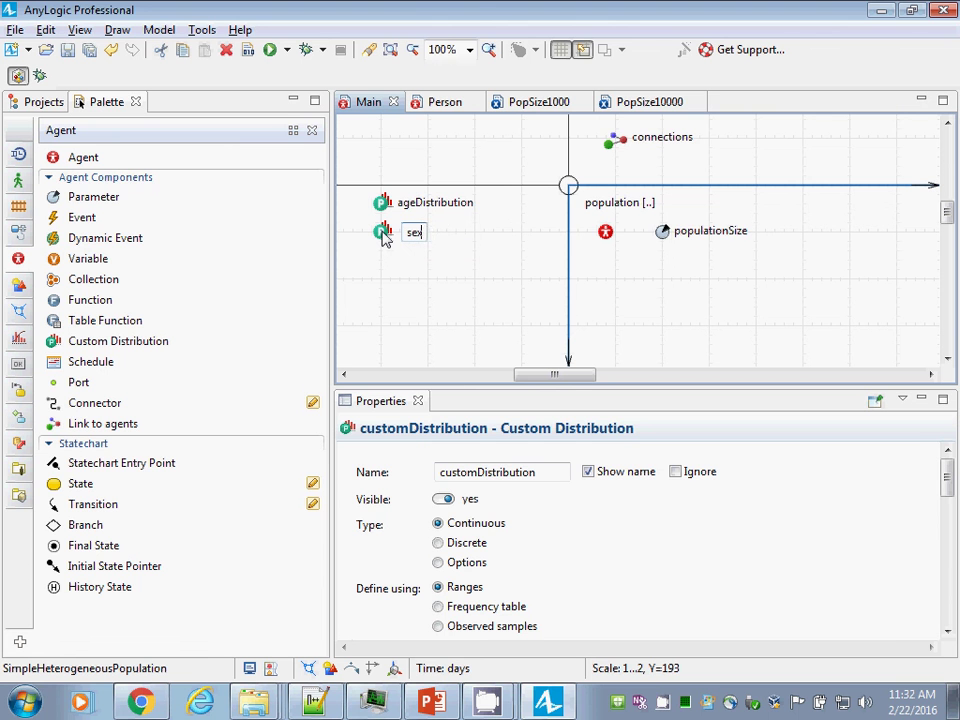
pyautogui.write('ion')
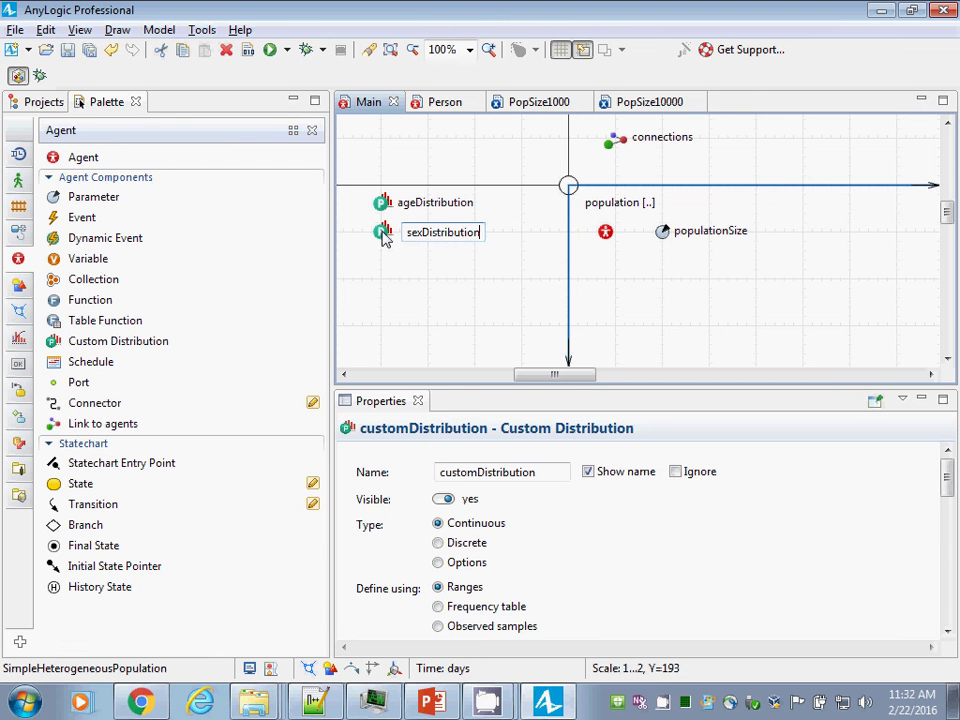
pyautogui.press('Return')
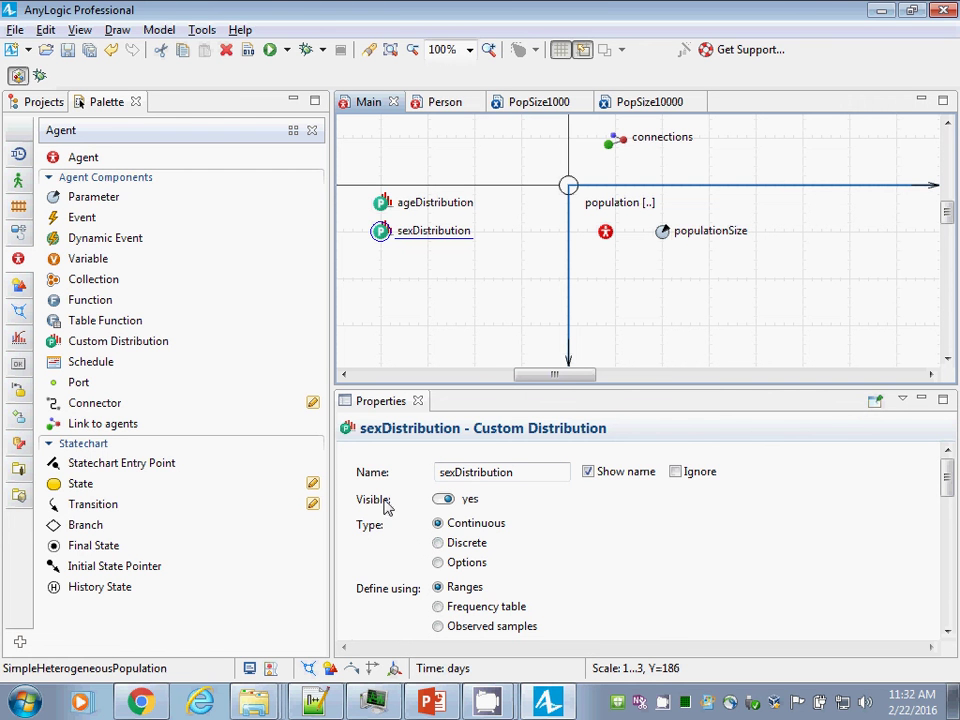
# Step: Set the type of sexDistribution to Options and base it on the Sex option list
pyautogui.click(438, 563)
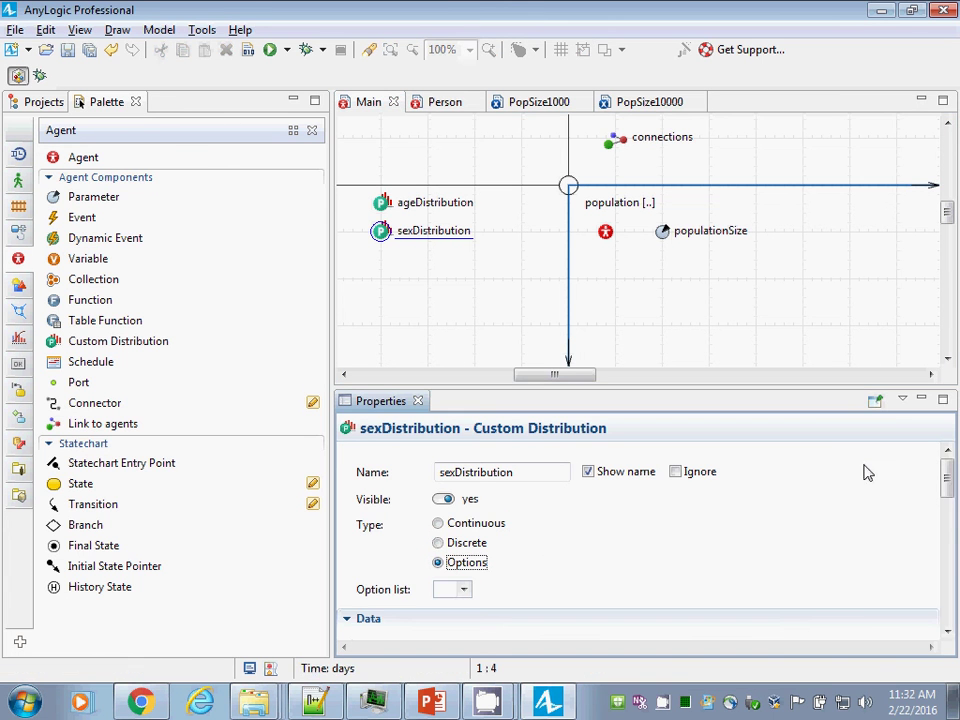
pyautogui.click(464, 590)
pyautogui.click(450, 609)
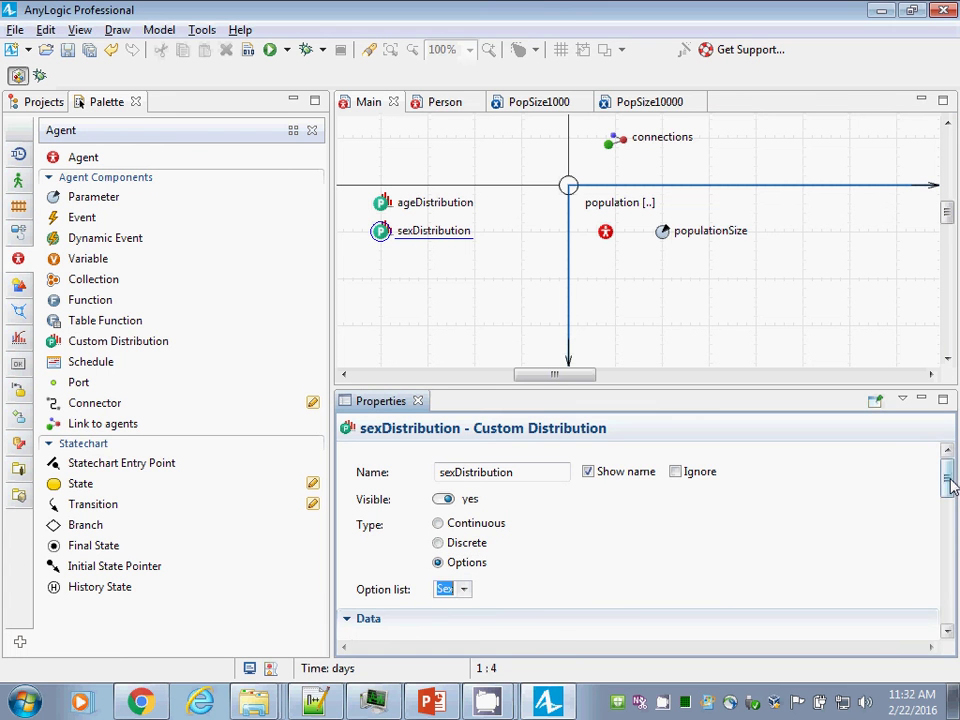
# Step: Enter 51 observations for Female and 49 for Male in sexDistribution, and save the model
pyautogui.moveTo(949, 470); pyautogui.dragTo(951, 511)
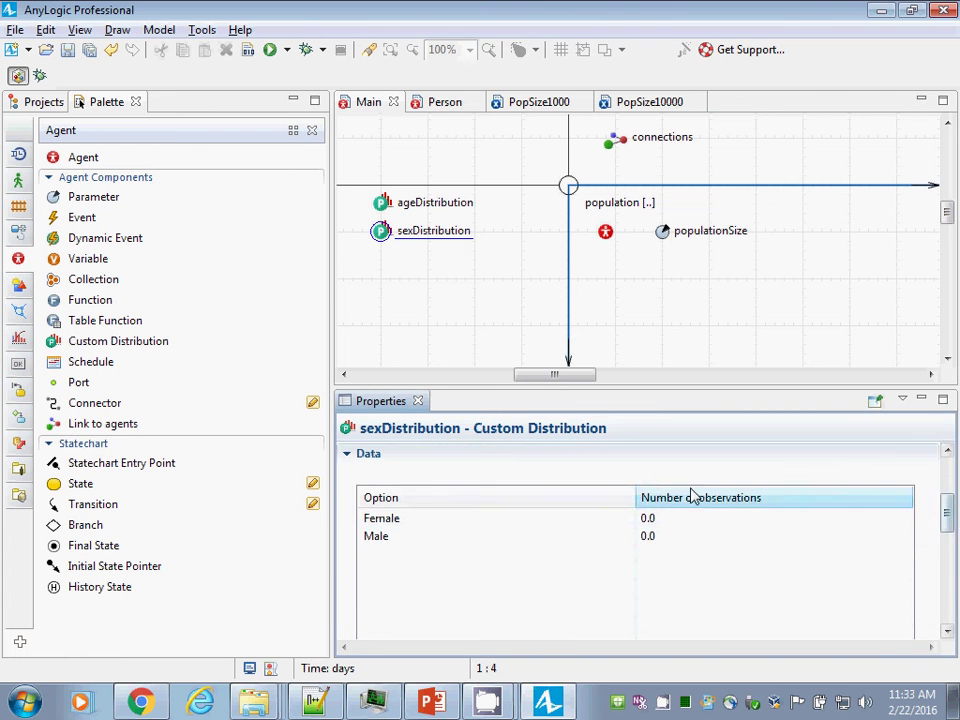
pyautogui.click(675, 523)
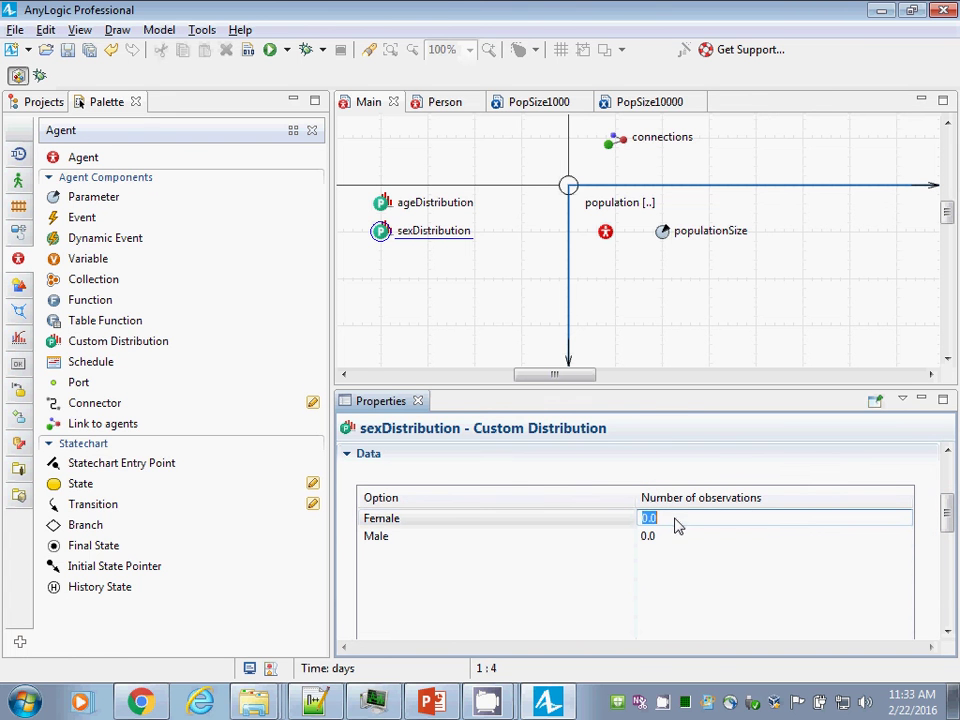
pyautogui.write('51')
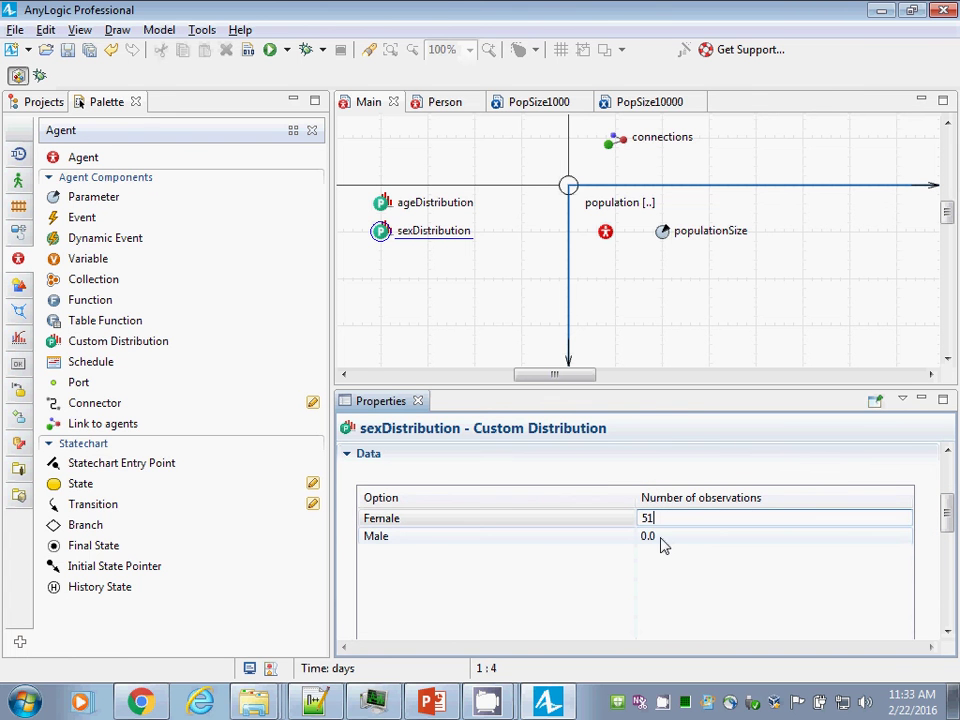
pyautogui.click(660, 541)
pyautogui.write('49')
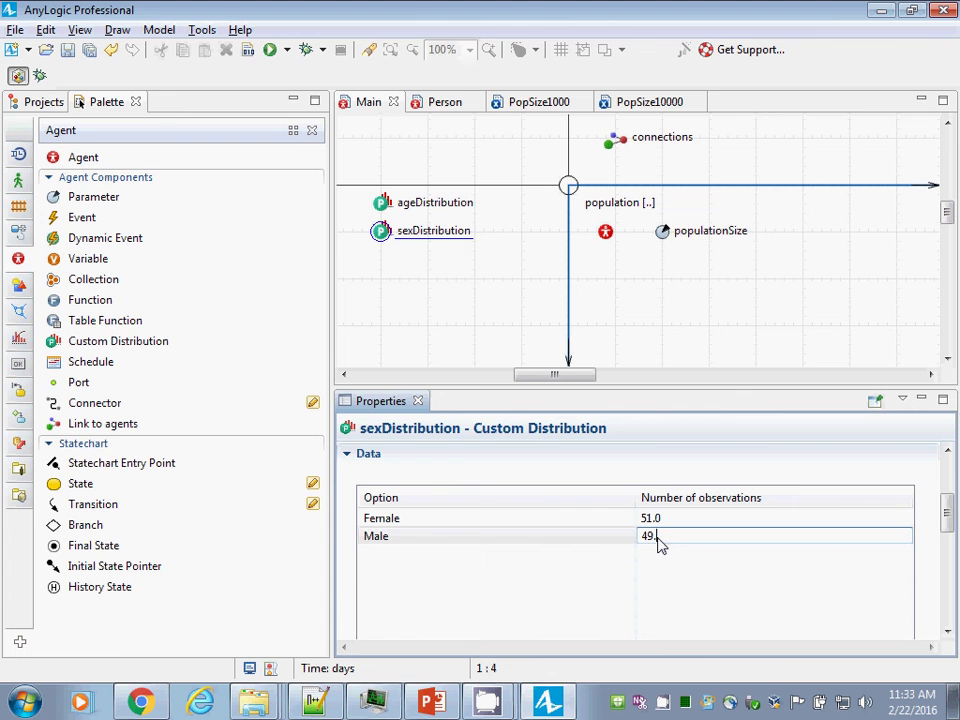
pyautogui.press('Return')
pyautogui.hotkey('ctrl', 's')
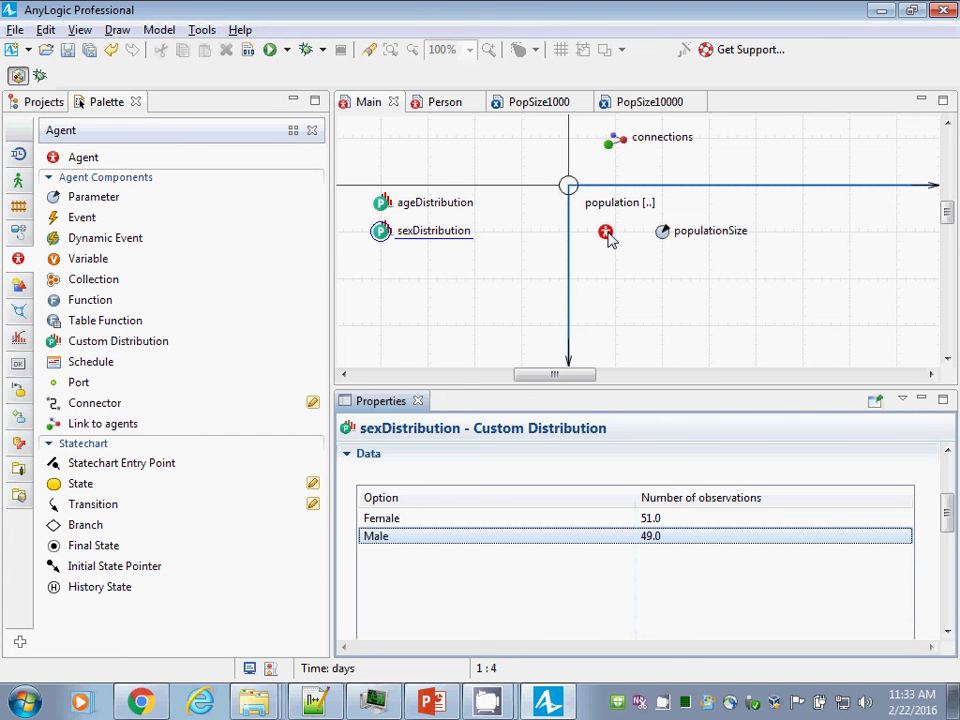
# Step: Review the observation data, name, type and option list of sexDistribution
pyautogui.click(386, 246)
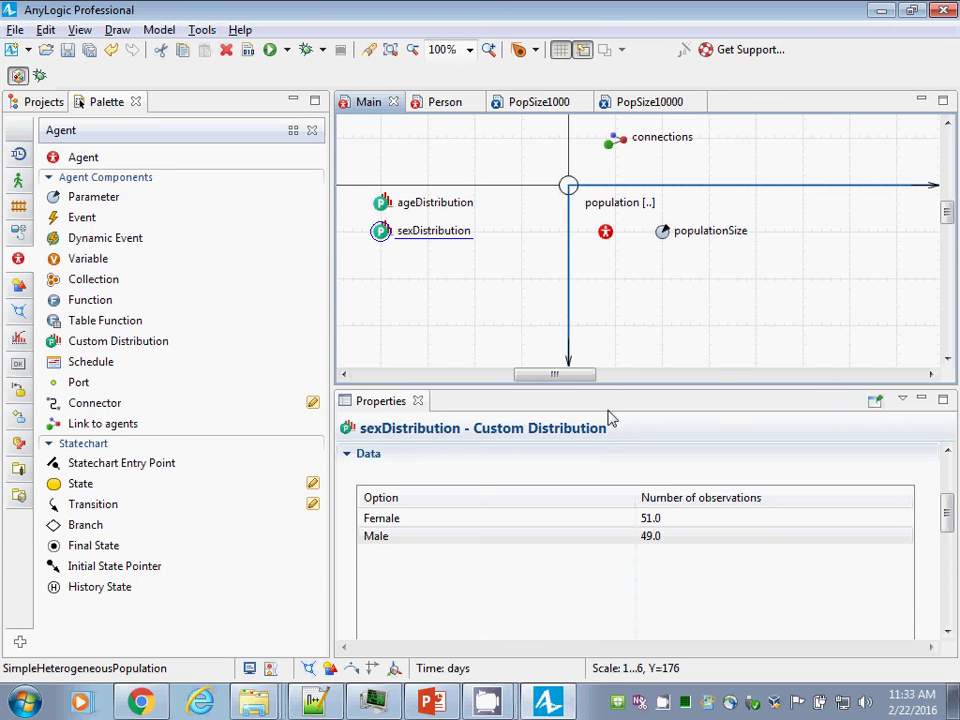
pyautogui.click(640, 538)
pyautogui.moveTo(947, 522); pyautogui.dragTo(950, 484)
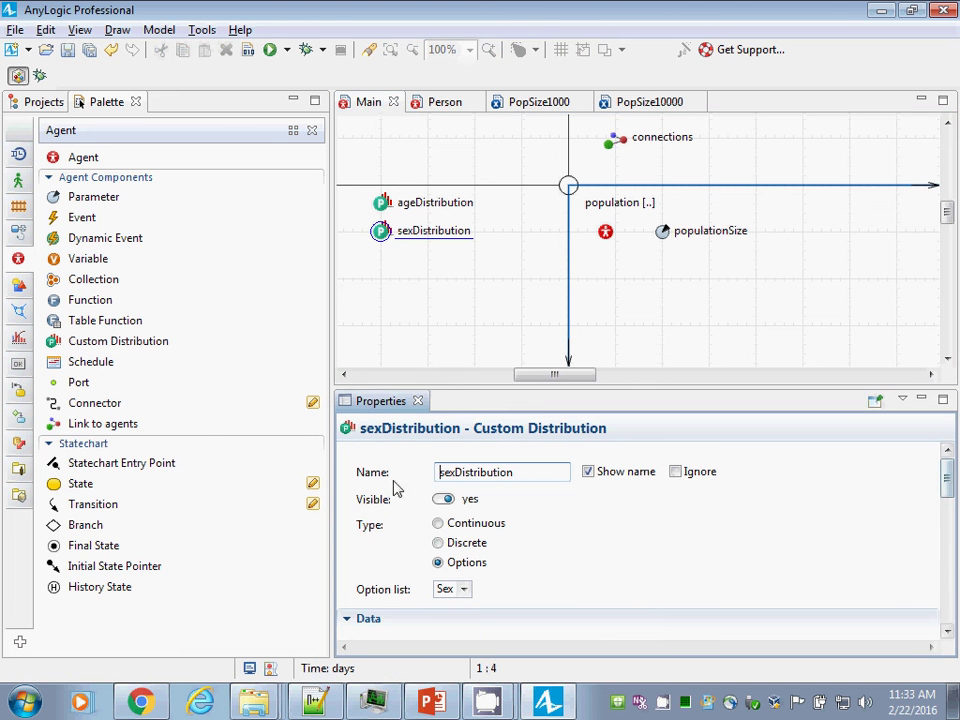
# Step: Recheck the Options type, the Sex option list and the Female and Male observation rows of sexDistribution
pyautogui.click(439, 566)
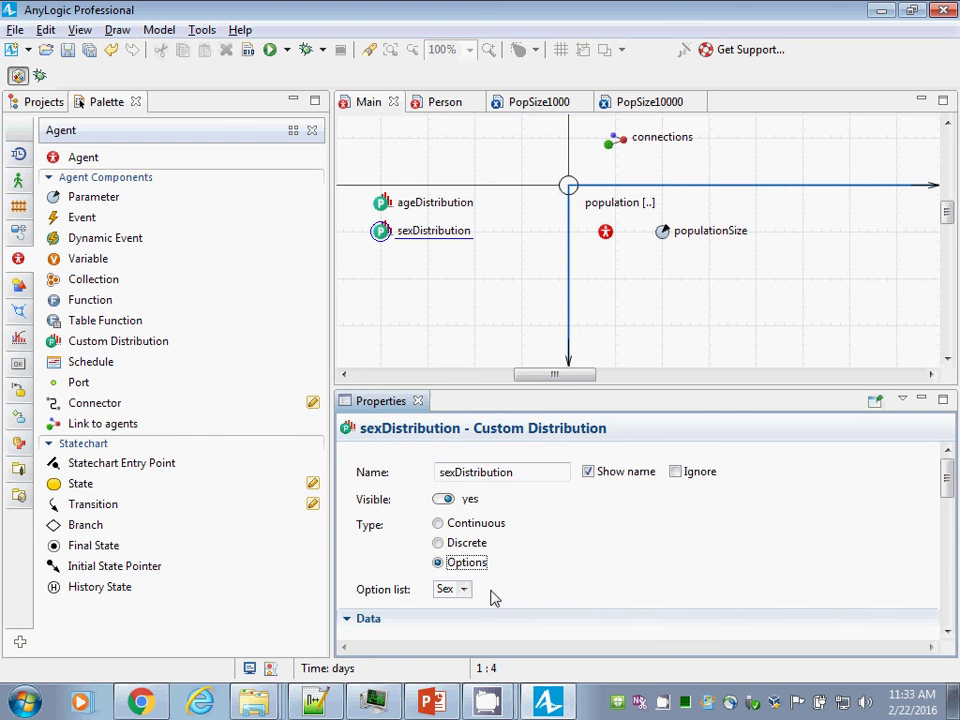
pyautogui.click(463, 589)
pyautogui.click(455, 605)
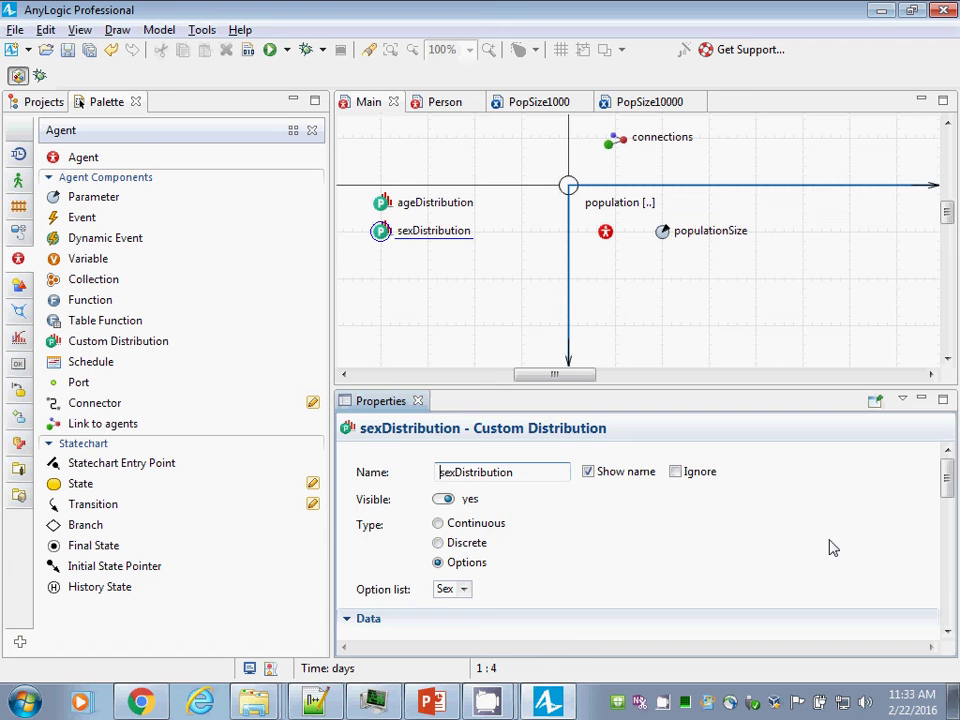
pyautogui.scroll(-5, 833, 548)
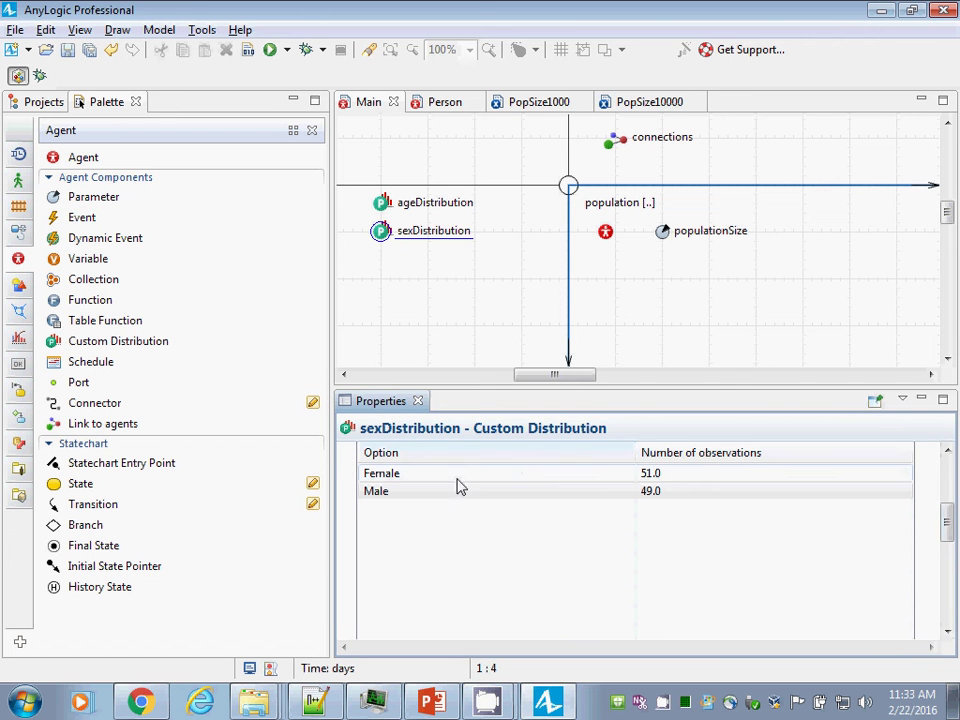
pyautogui.click(652, 494)
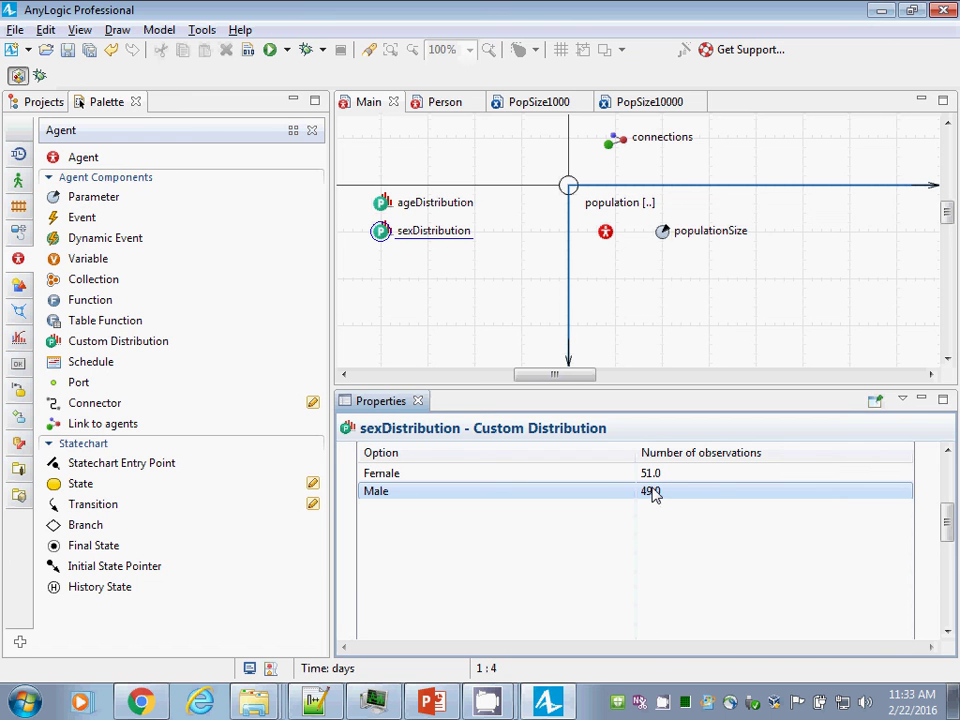
# Step: Set the sex parameter of the population agents in Main to sexDistribution()
pyautogui.click(607, 236)
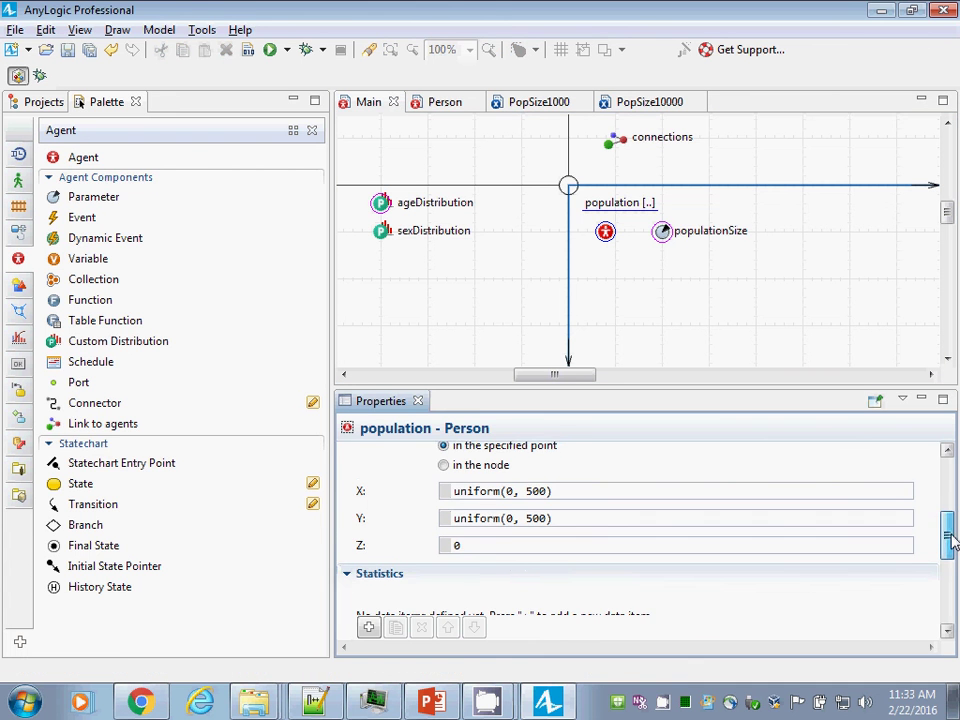
pyautogui.moveTo(951, 541); pyautogui.dragTo(953, 483)
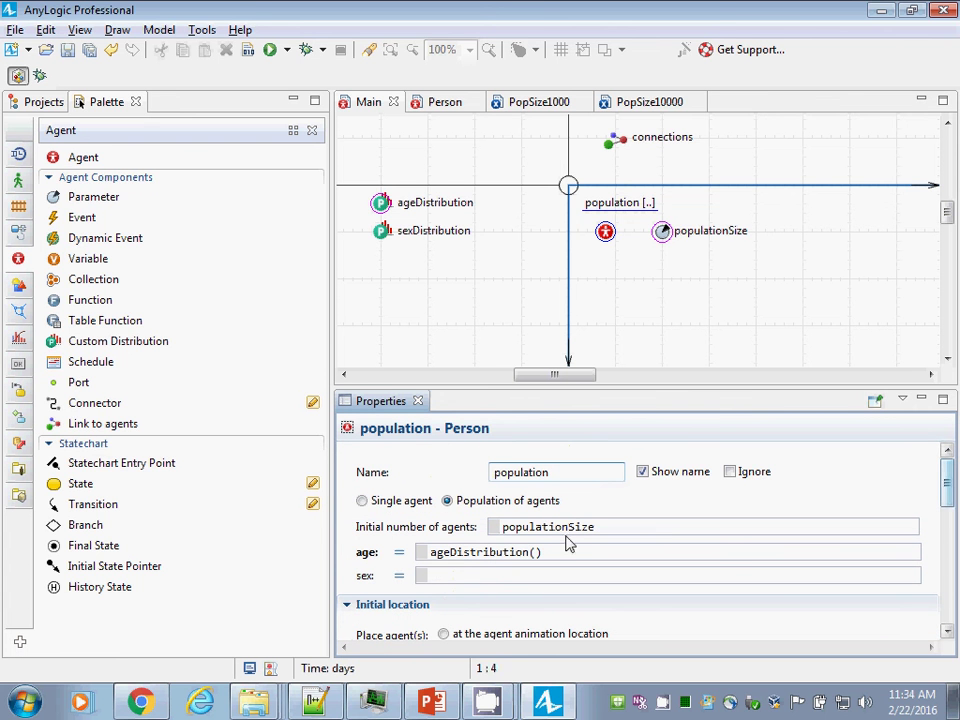
pyautogui.click(463, 575)
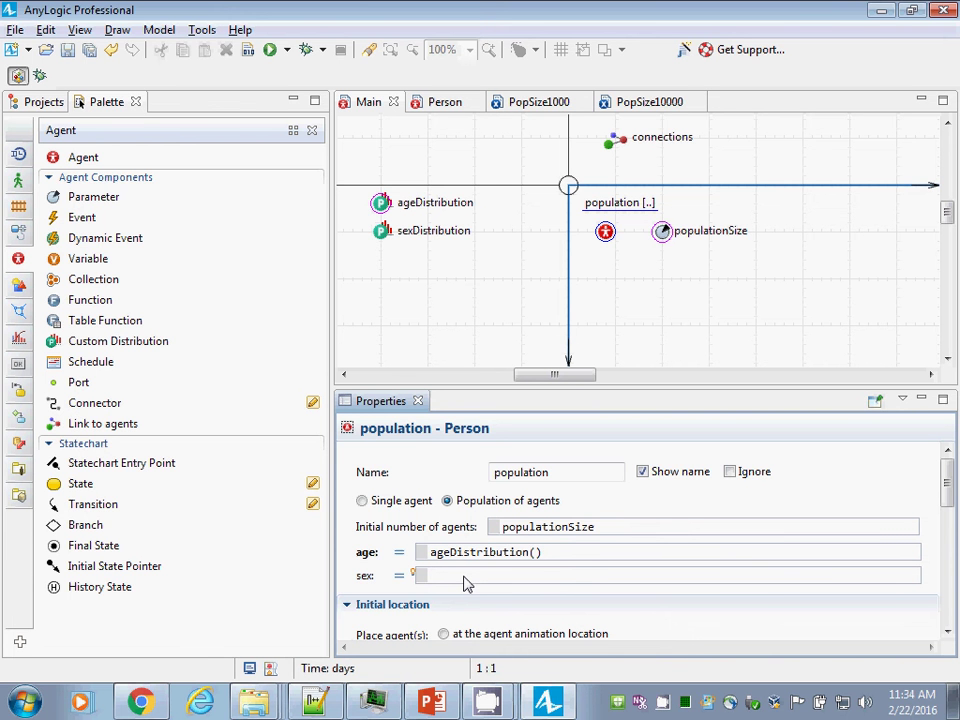
pyautogui.write('sexDis')
pyautogui.hotkey('ctrl', 'space')
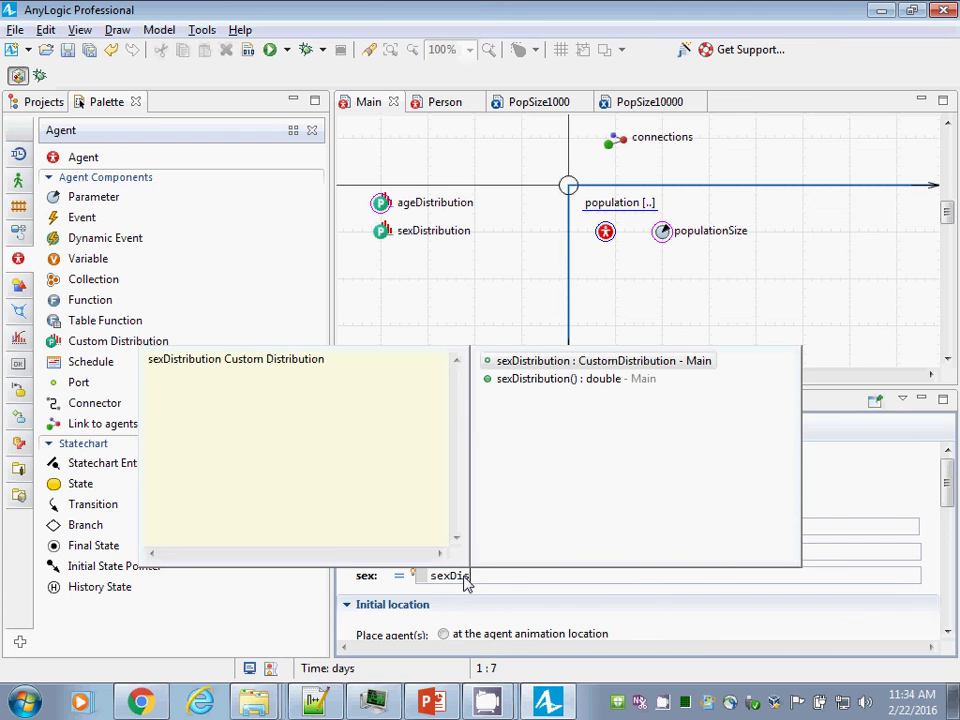
pyautogui.press('Return')
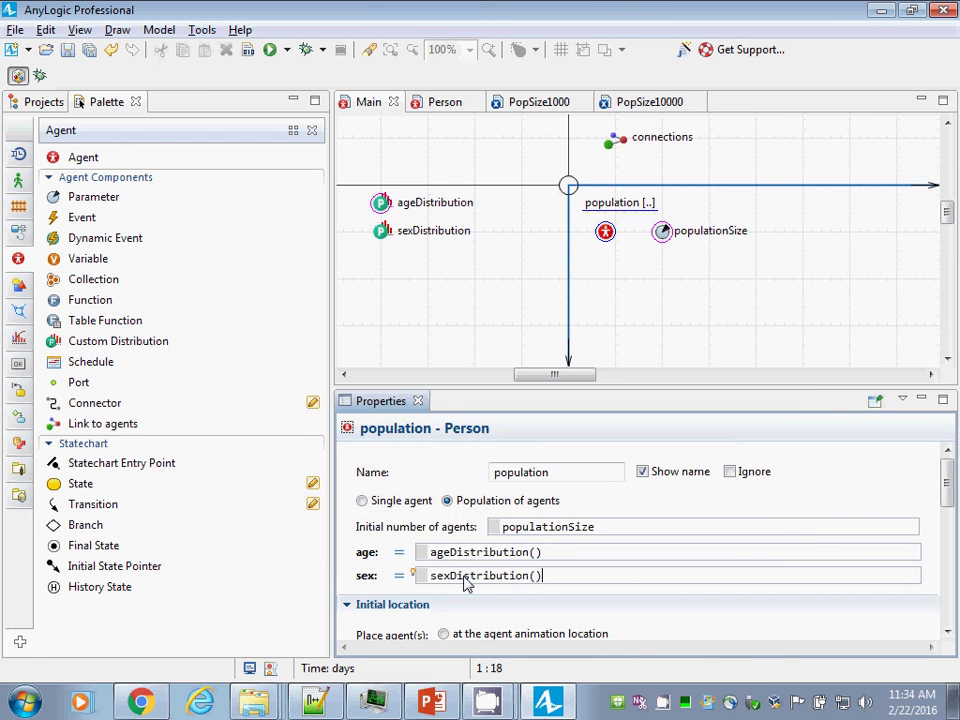
# Step: Check the code completion for the sexDistribution() call, save the model and build it
pyautogui.press('Left')
pyautogui.press('Left')
pyautogui.hotkey('ctrl', 'space')
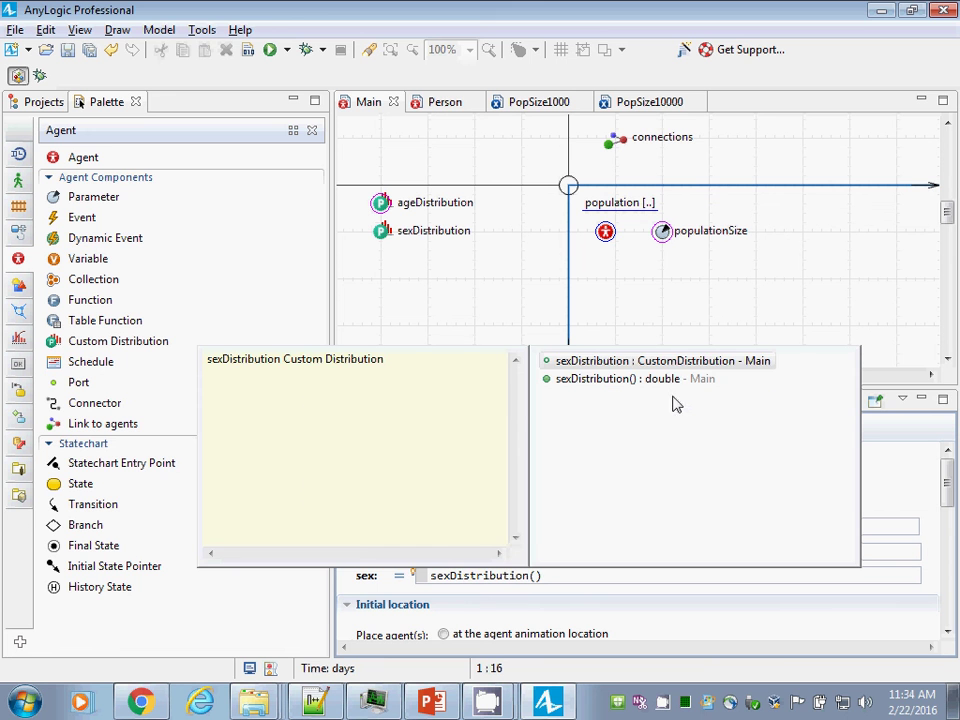
pyautogui.press('Escape')
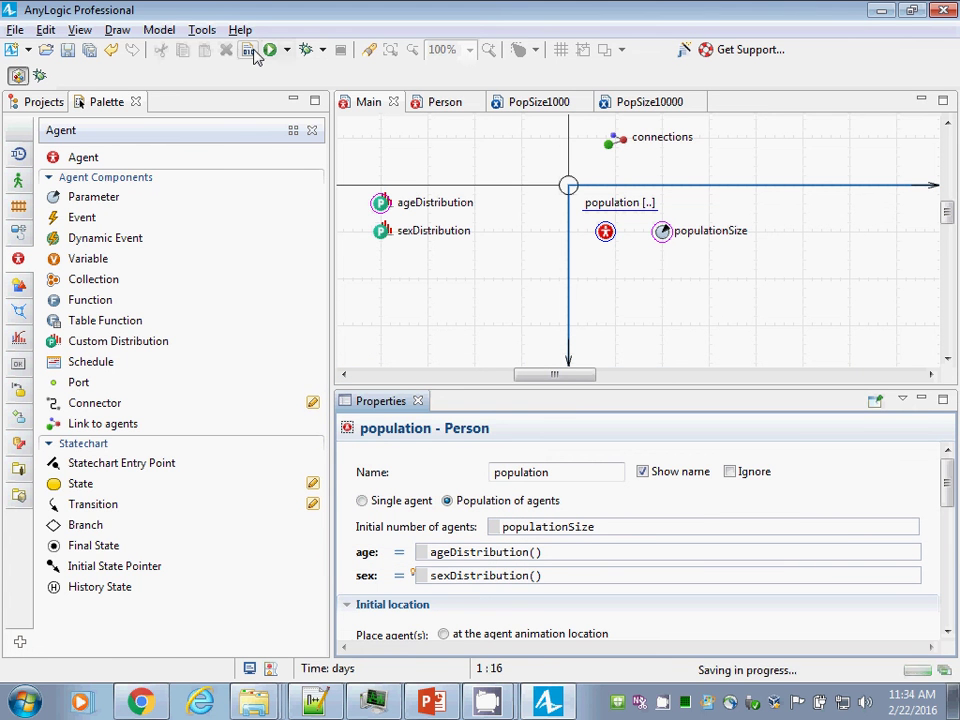
pyautogui.click(250, 52)
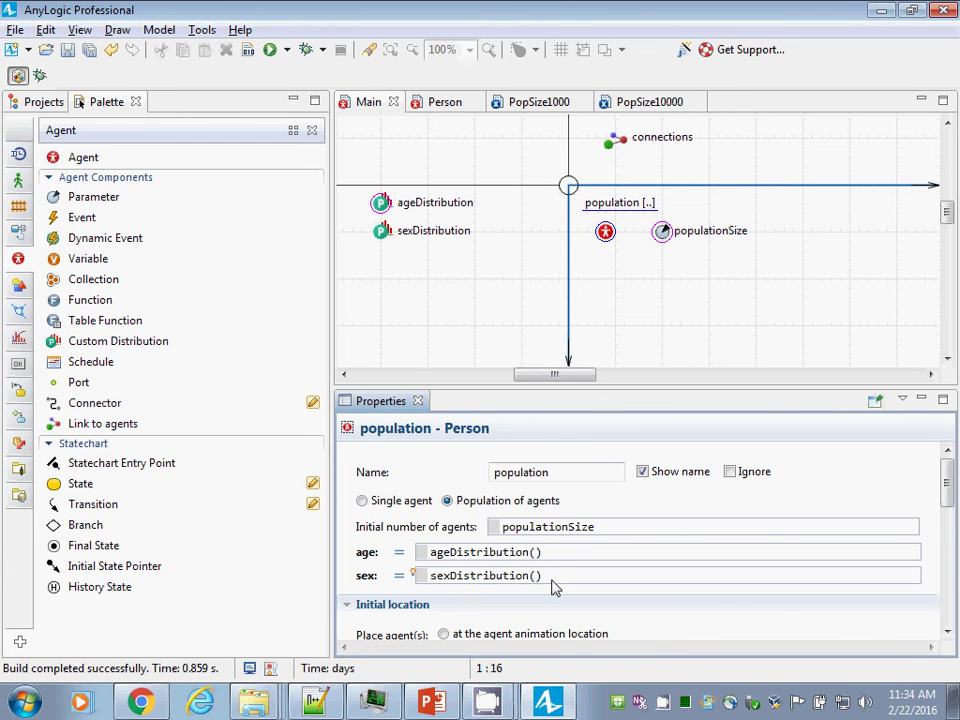
# Step: Run the PopSize100 experiment from the project tree
pyautogui.click(28, 101)
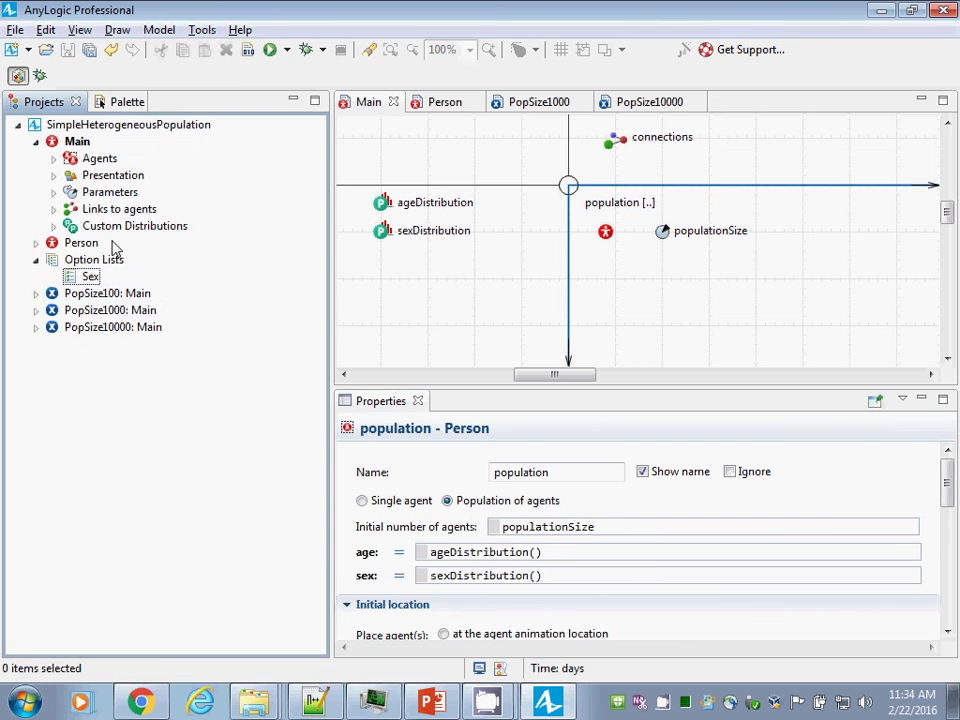
pyautogui.rightClick(92, 294)
pyautogui.click(160, 527)
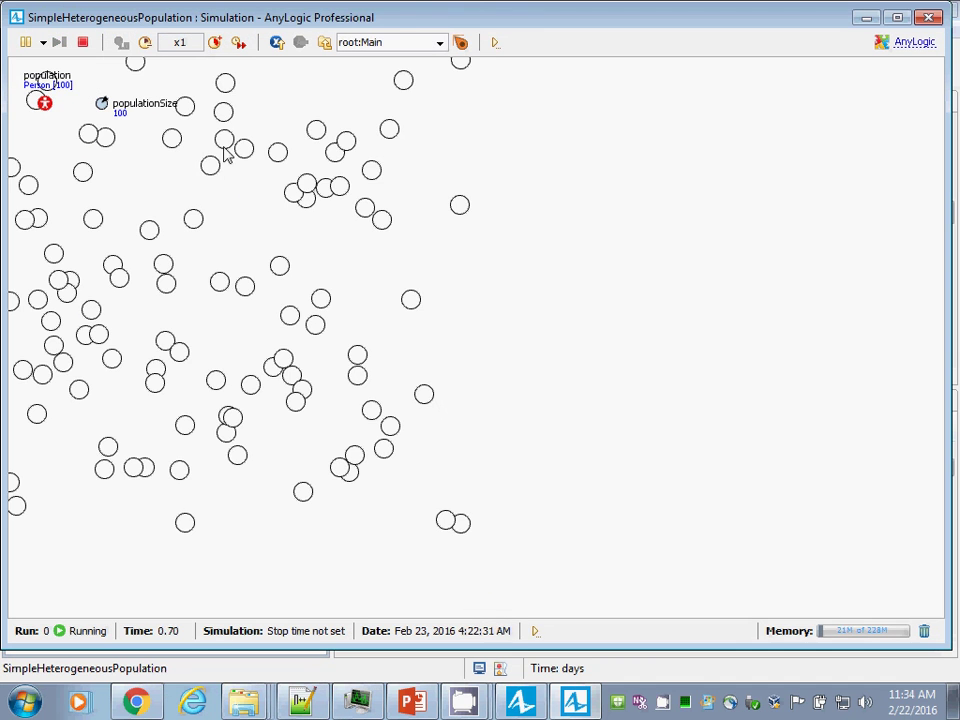
# Step: Inspect the age and sex of agents population[0] through population[5] in the running simulation, and close the simulation window
pyautogui.click(392, 43)
pyautogui.click(398, 76)
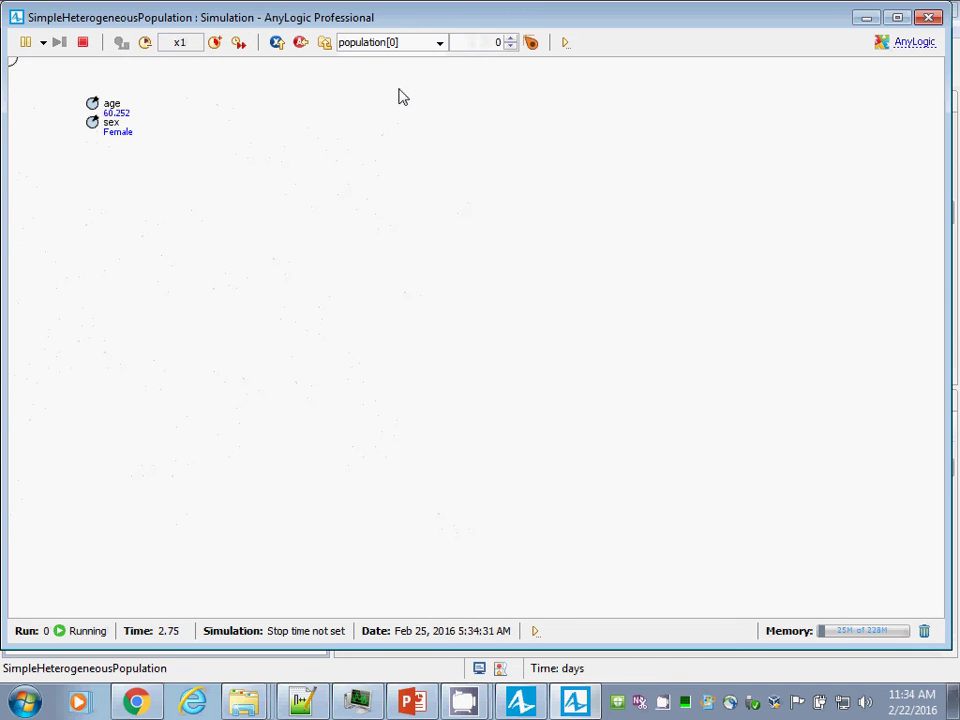
pyautogui.click(511, 39)
pyautogui.click(511, 39)
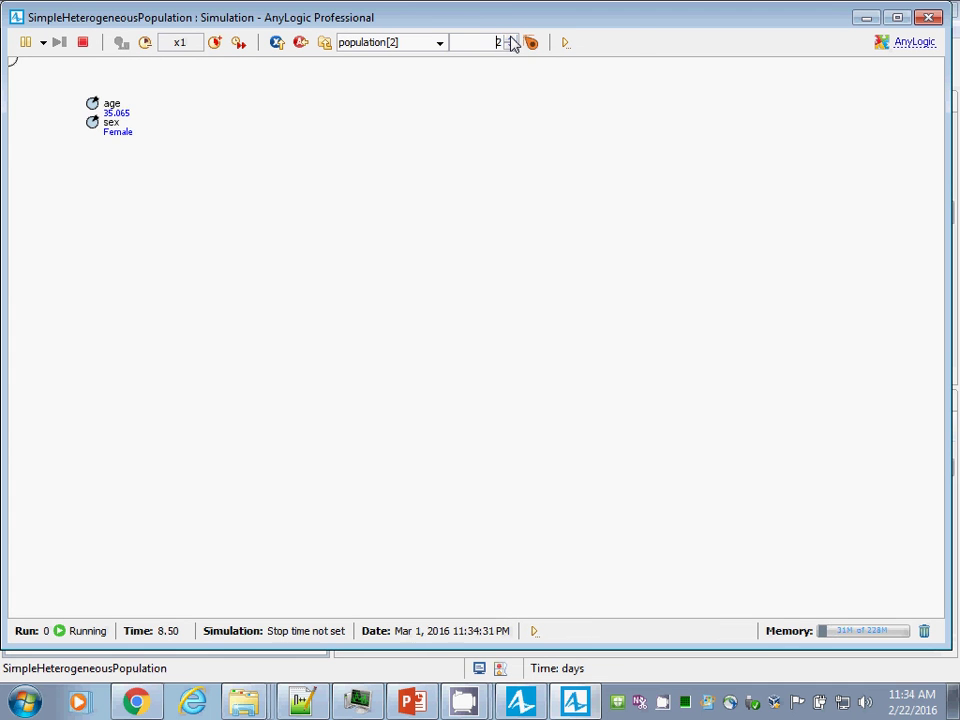
pyautogui.click(511, 39)
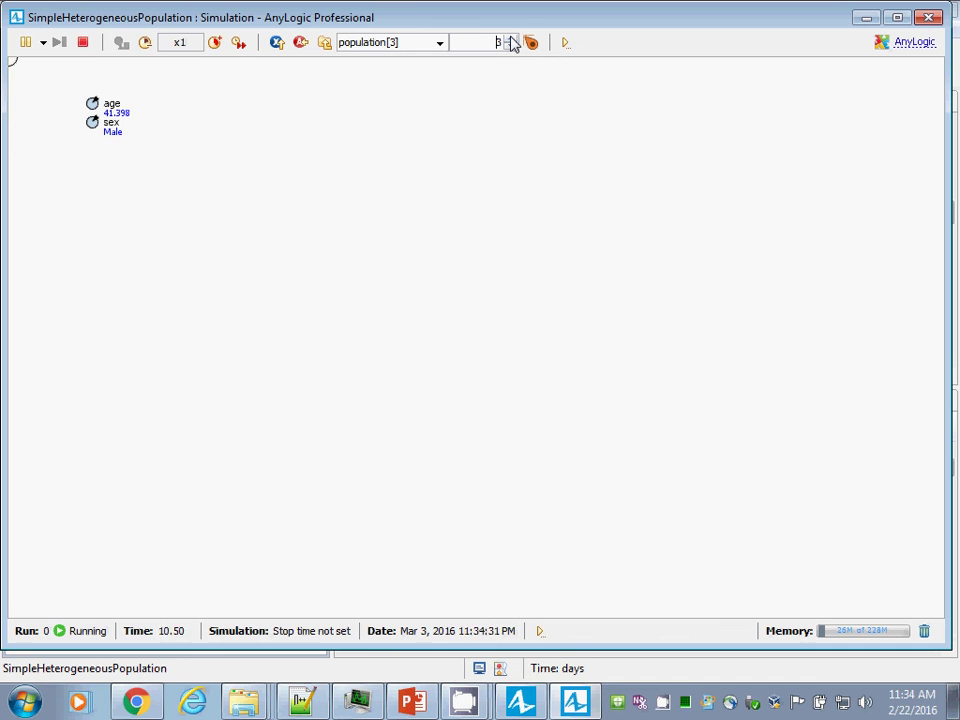
pyautogui.click(511, 39)
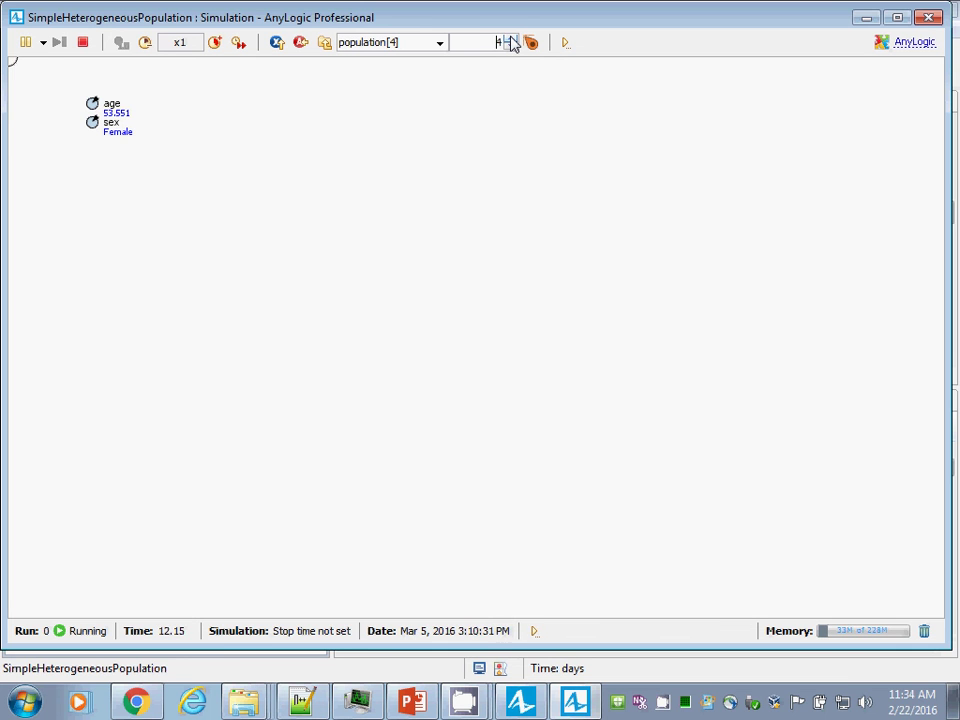
pyautogui.click(511, 39)
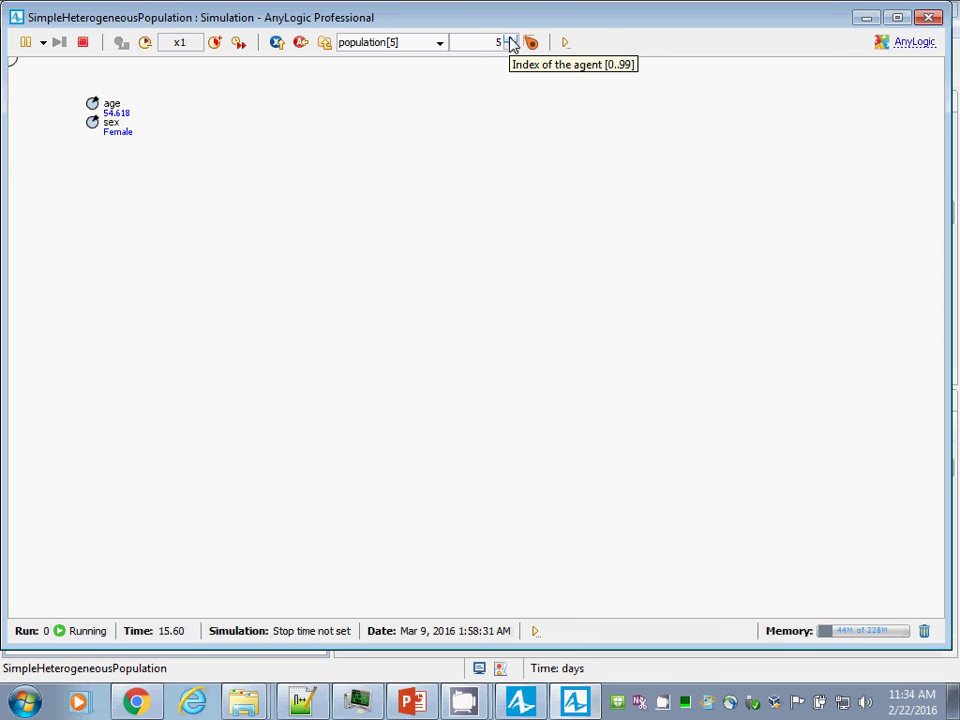
pyautogui.click(930, 18)
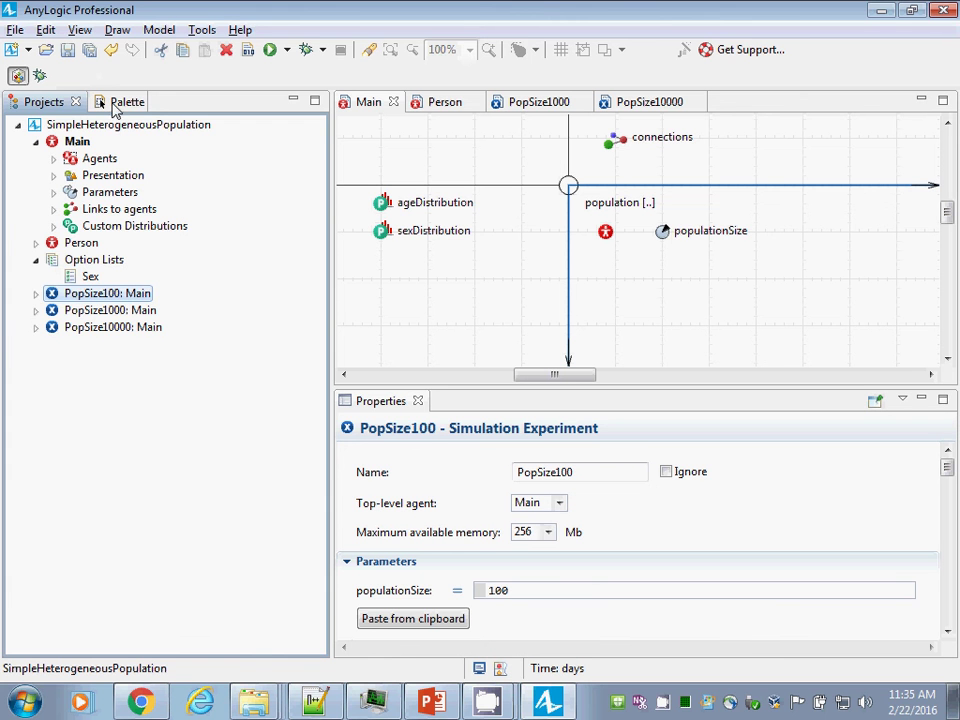
# Step: Open the Person agent type, select its oval at the origin and show the oval's appearance properties
pyautogui.click(112, 104)
pyautogui.click(45, 103)
pyautogui.click(438, 101)
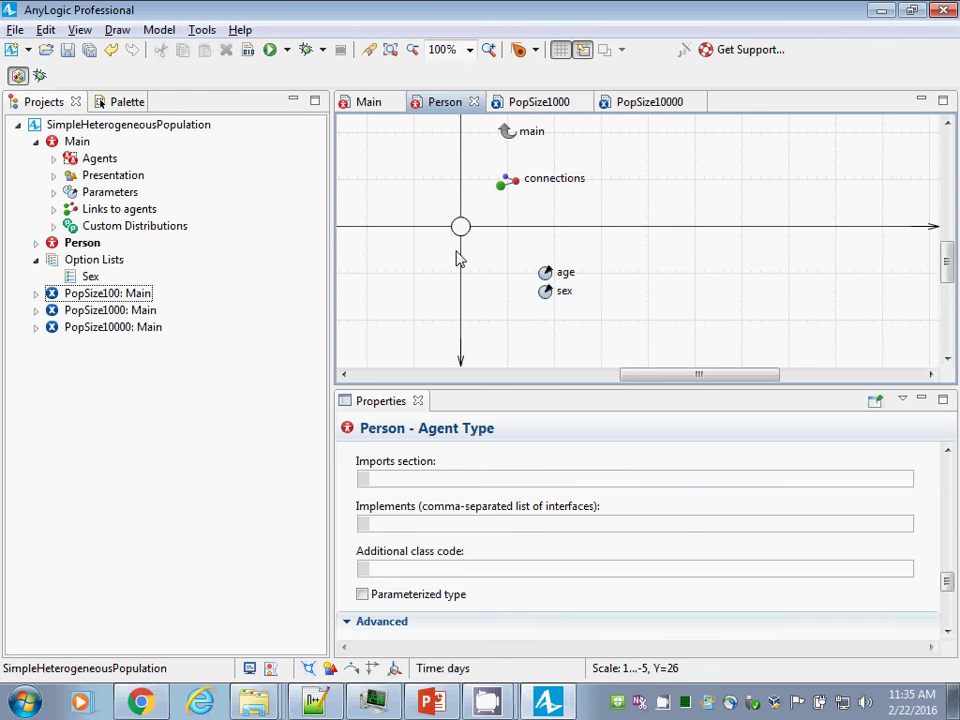
pyautogui.click(462, 230)
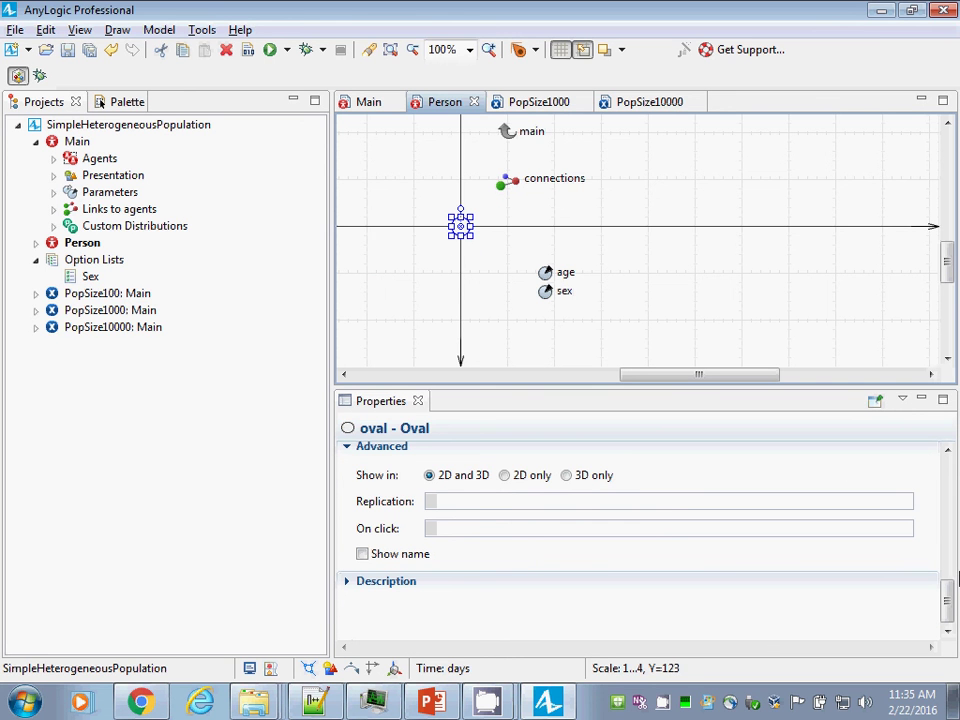
pyautogui.click(946, 598)
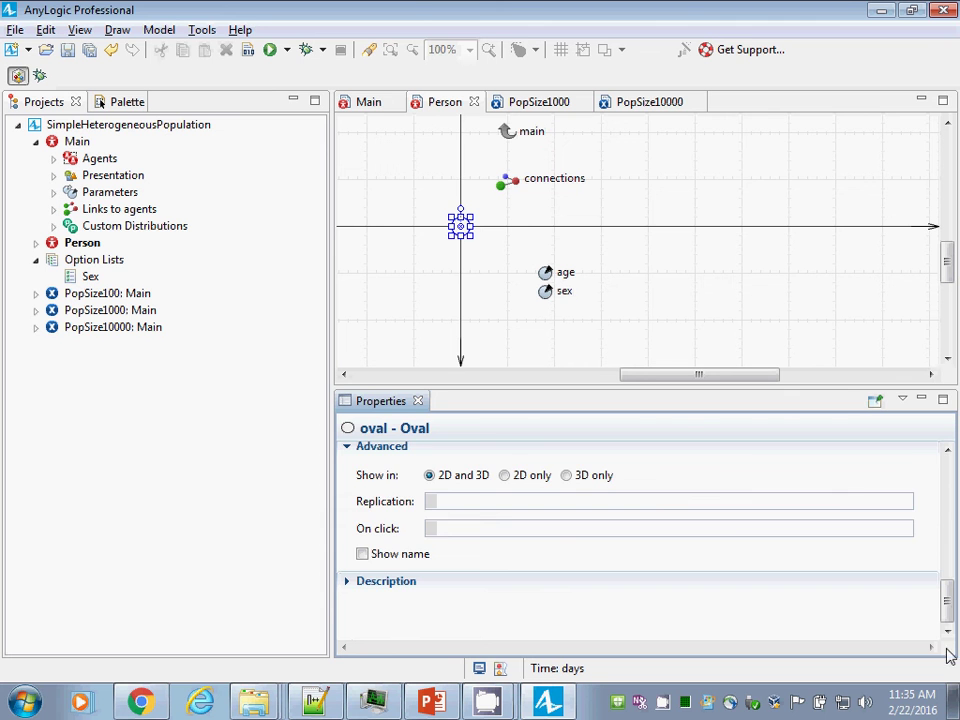
pyautogui.moveTo(948, 612); pyautogui.dragTo(952, 498)
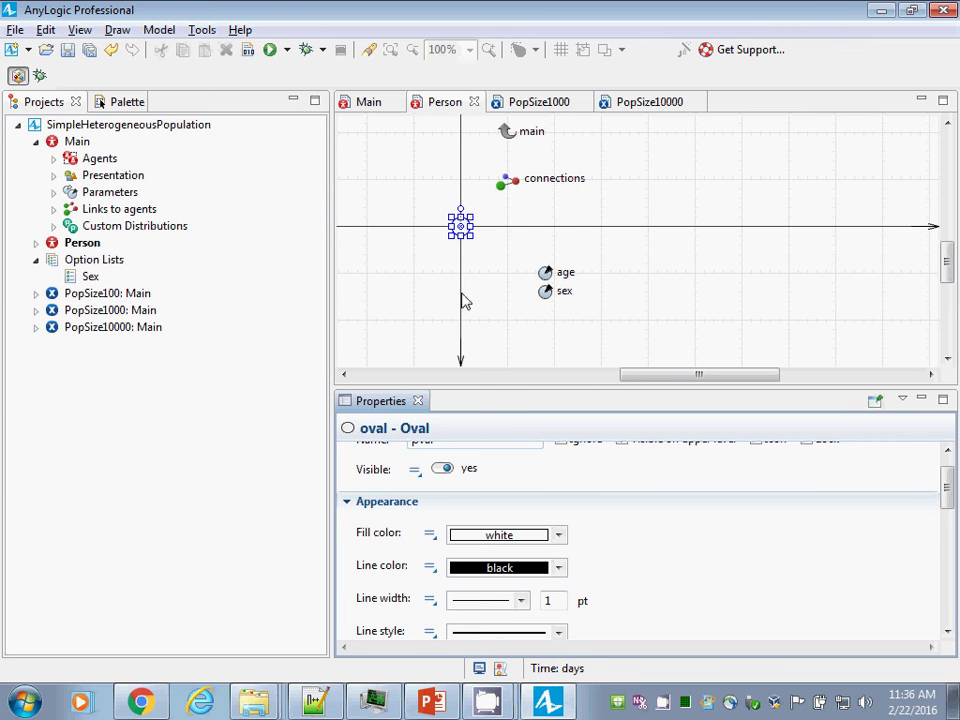
pyautogui.click(432, 537)
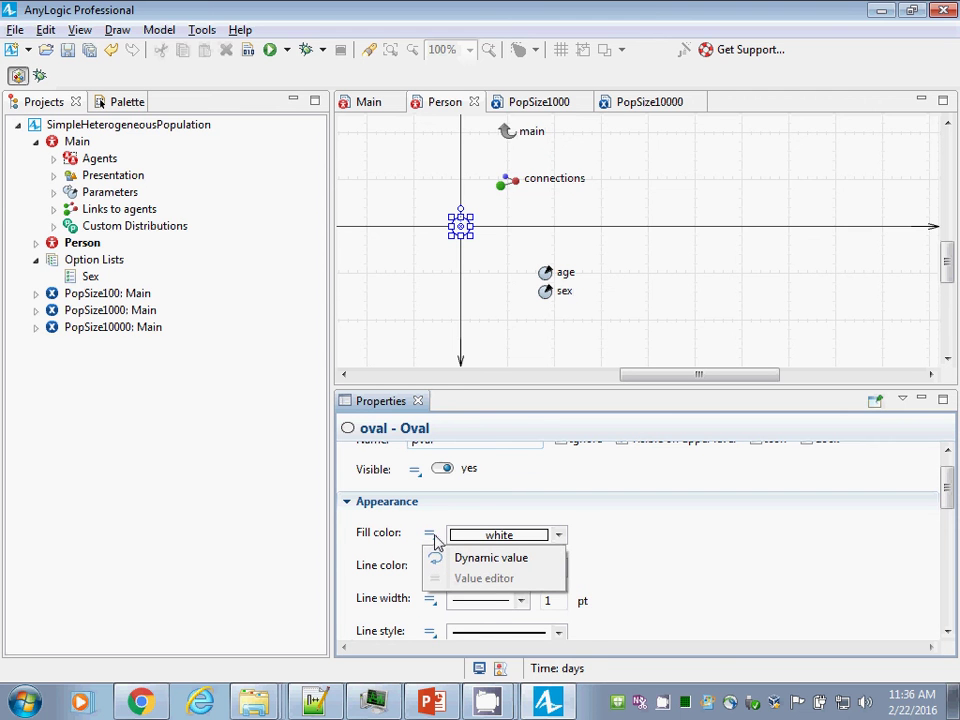
pyautogui.click(546, 533)
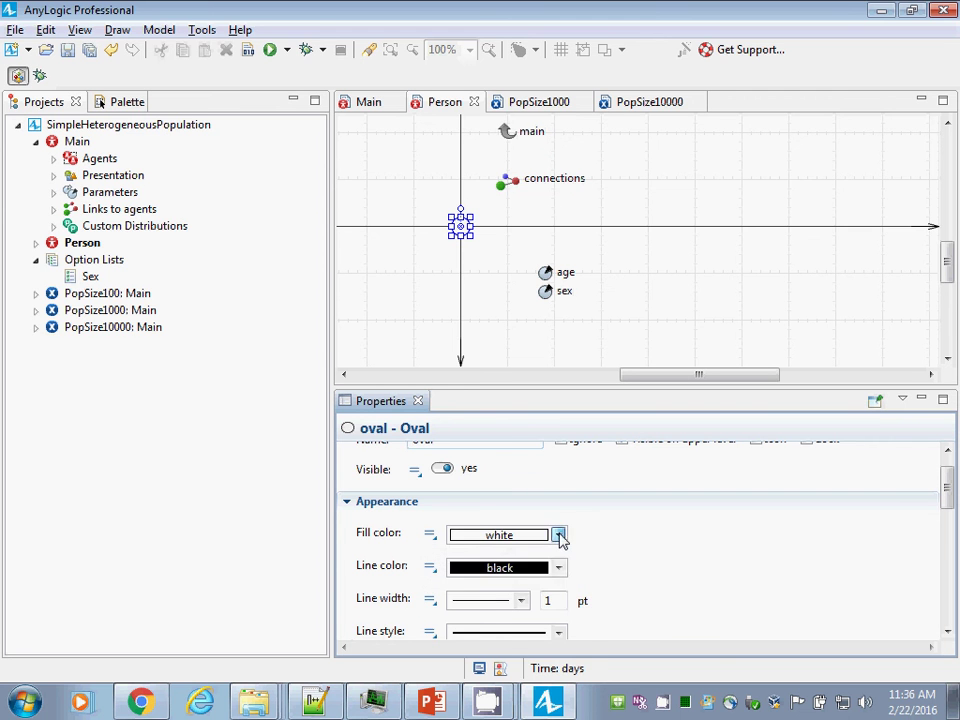
pyautogui.click(558, 535)
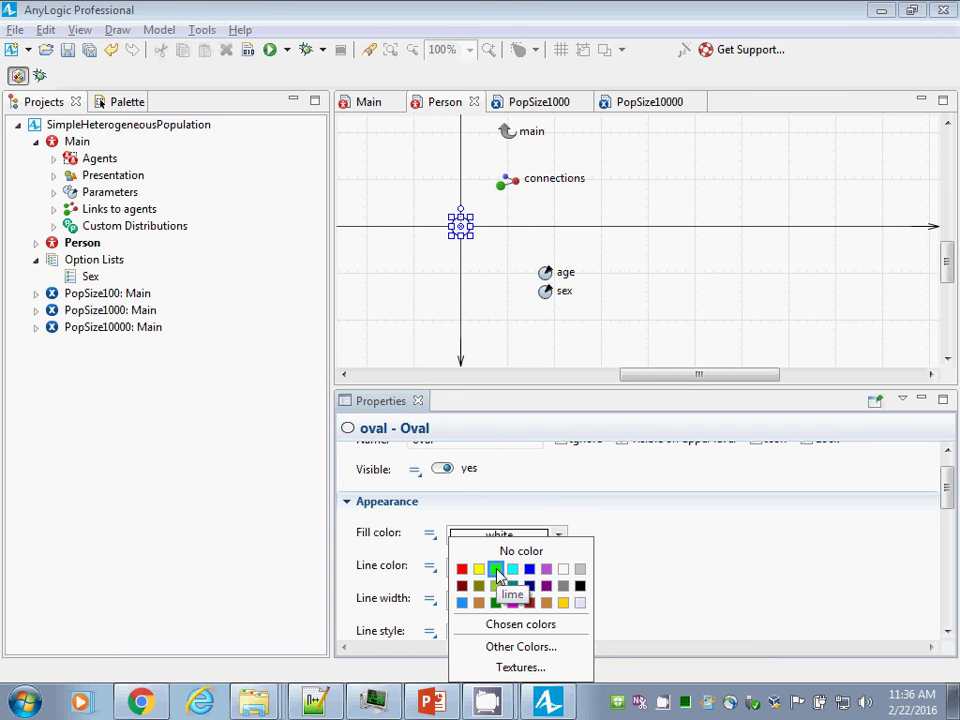
pyautogui.click(381, 538)
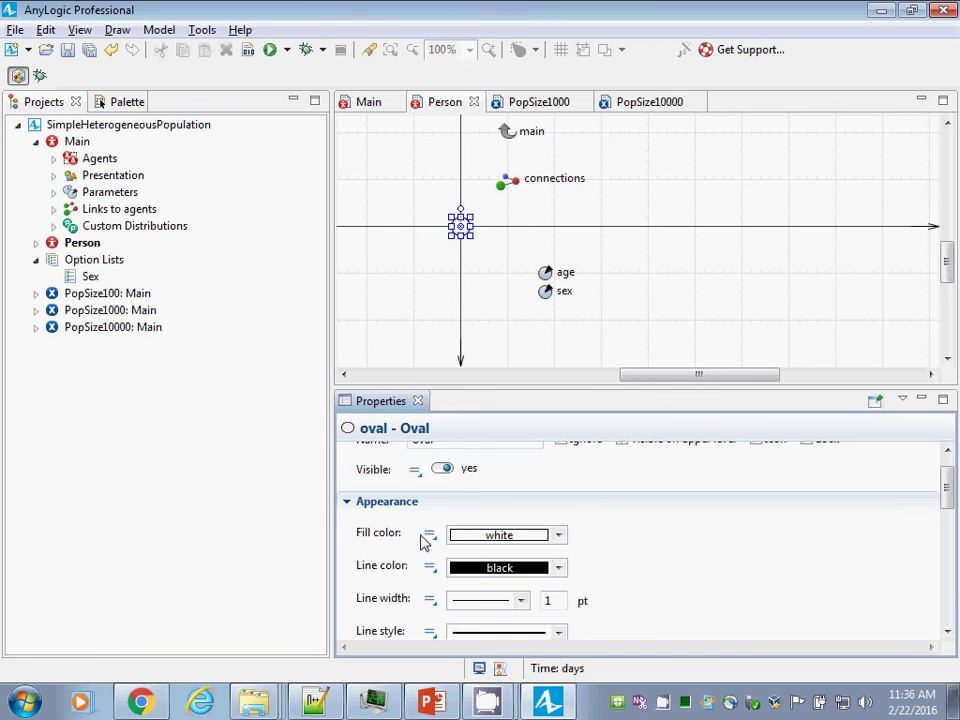
# Step: Switch the fill color of the Person oval to a dynamic value
pyautogui.click(429, 538)
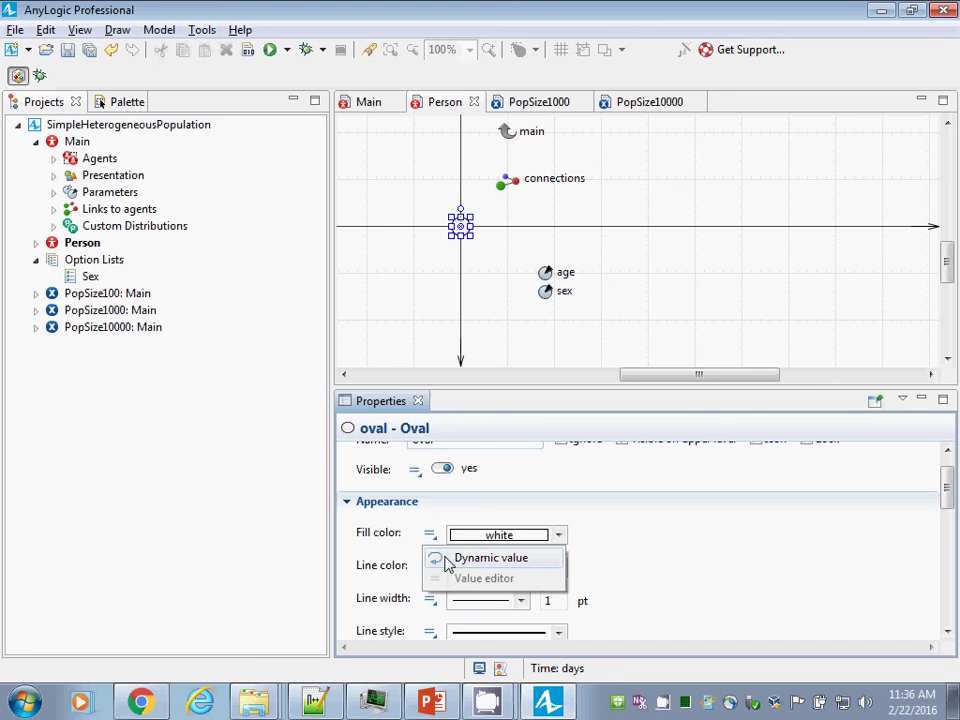
pyautogui.click(431, 540)
pyautogui.click(434, 542)
pyautogui.click(434, 537)
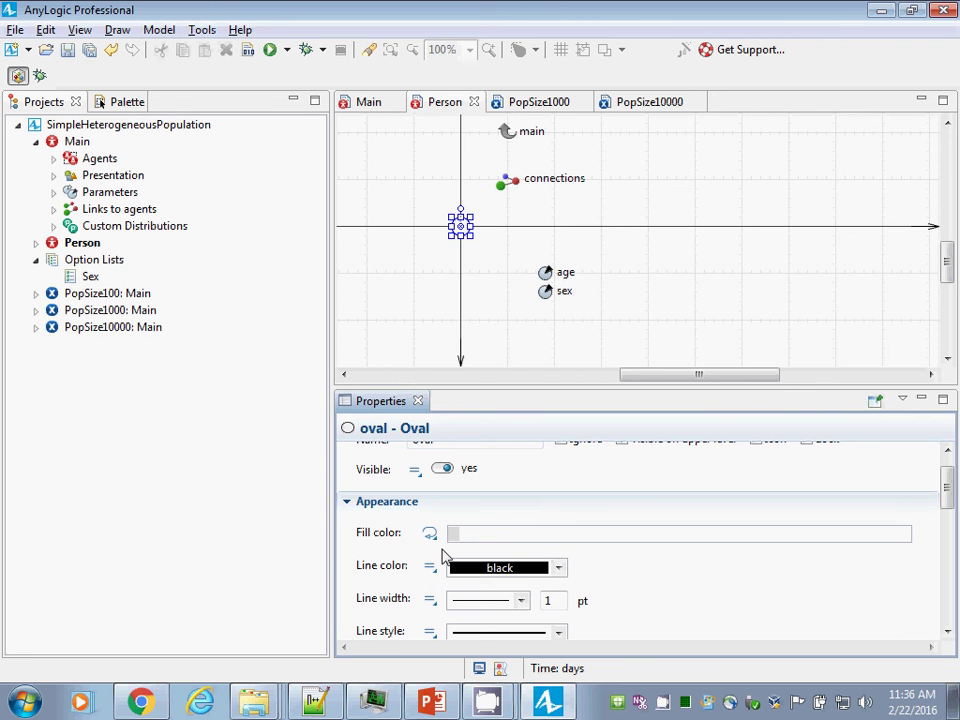
# Step: Set the oval's dynamic fill color to the expression sex == Female ? yellow : gray, and save the model
pyautogui.click(488, 537)
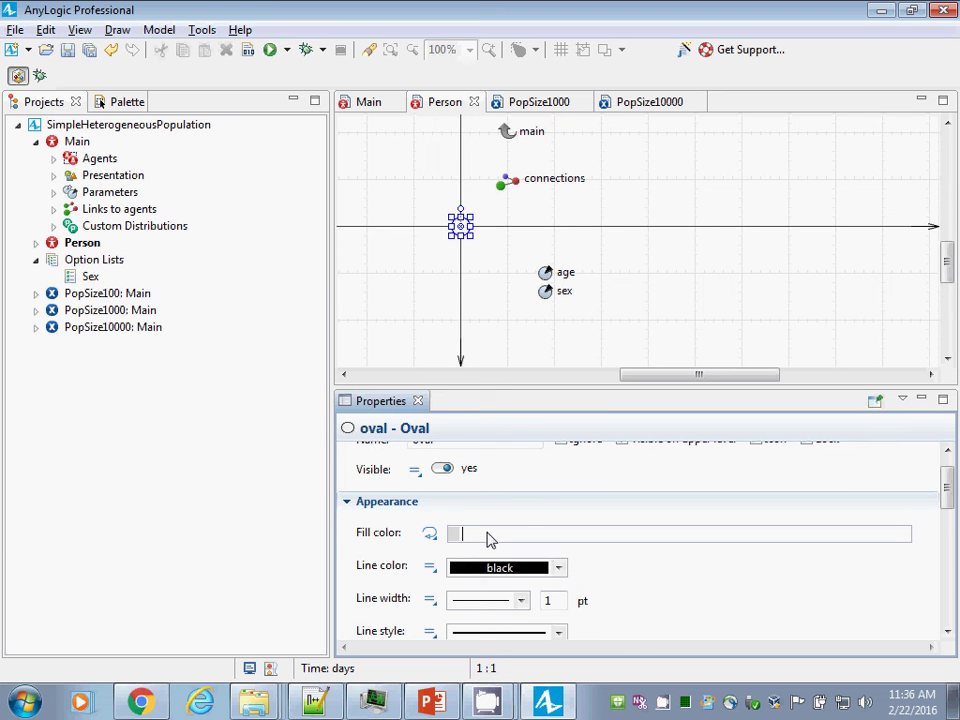
pyautogui.write('sex == Female')
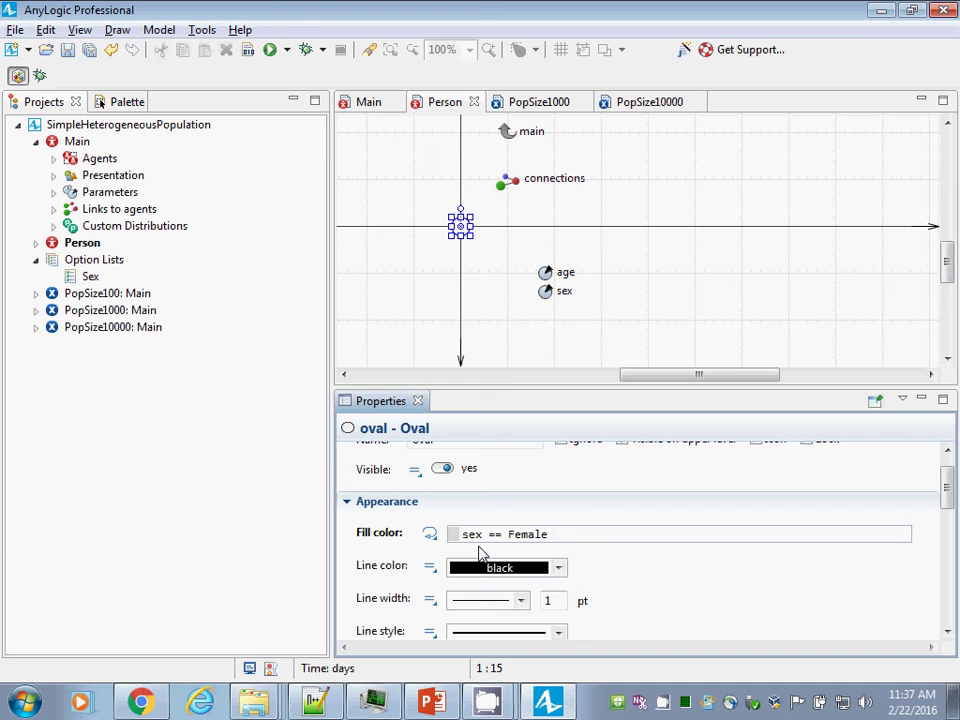
pyautogui.write('?')
pyautogui.write('YEL')
pyautogui.hotkey('ctrl', 'space')
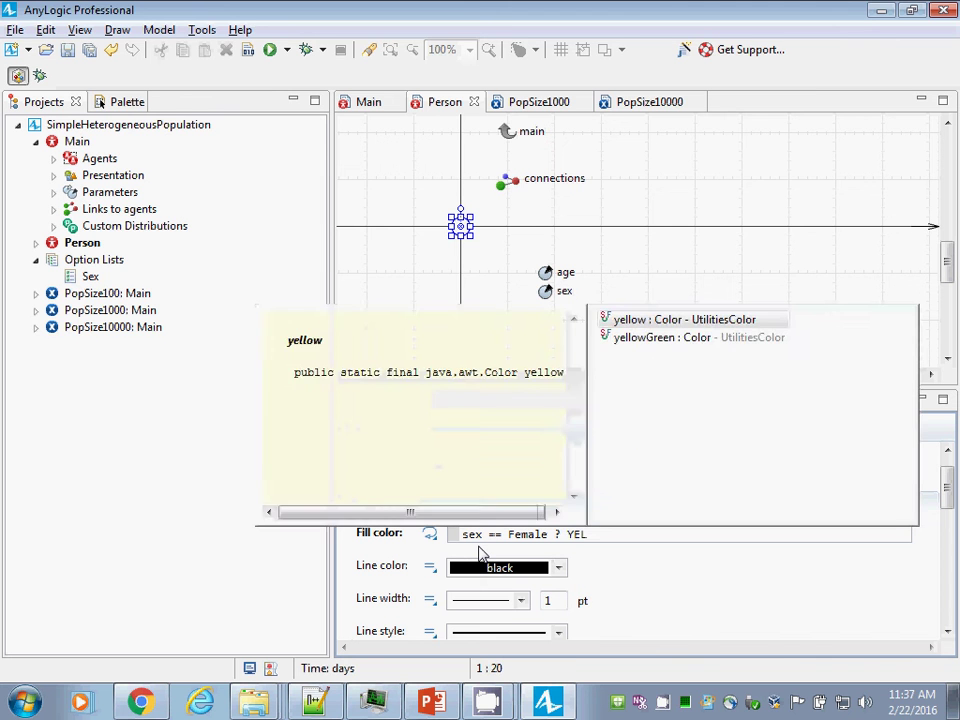
pyautogui.press('Return')
pyautogui.write(': gra')
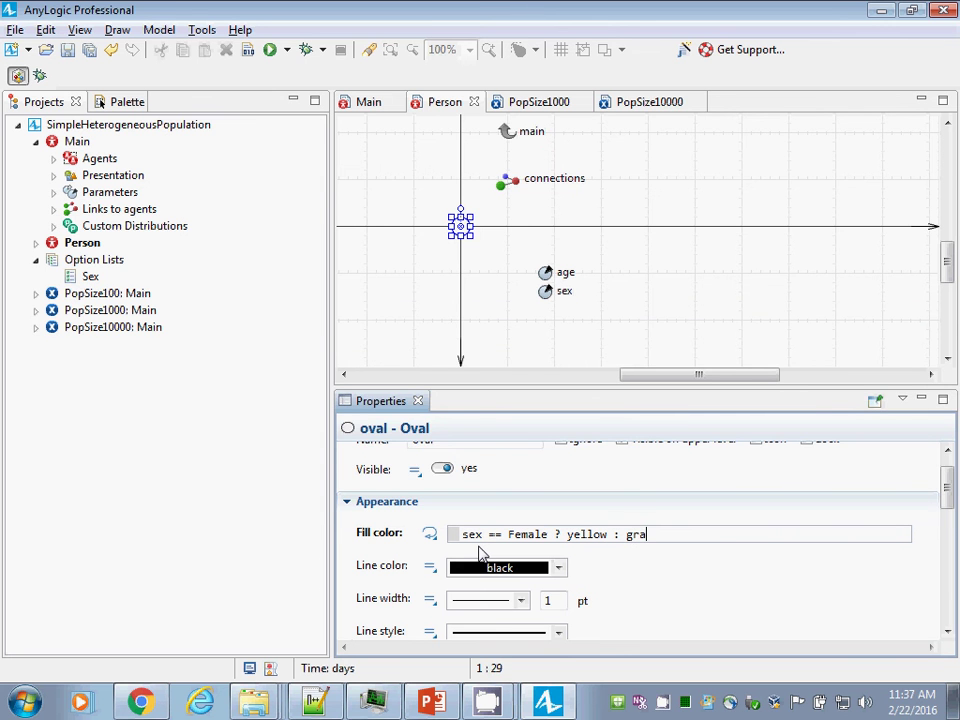
pyautogui.hotkey('ctrl', 'space')
pyautogui.press('Down')
pyautogui.press('Down')
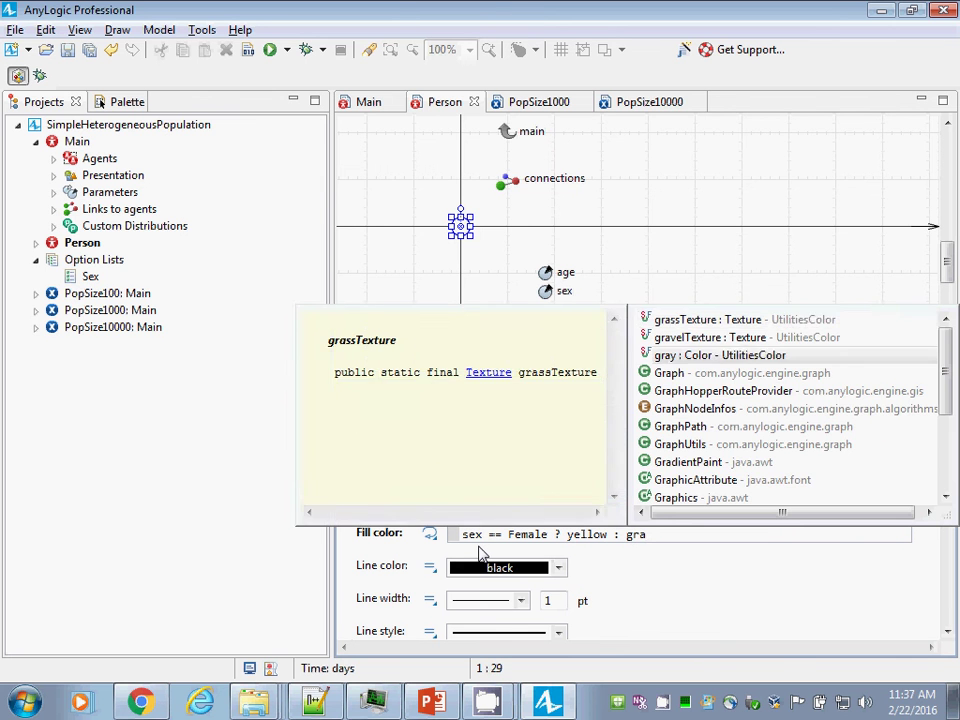
pyautogui.press('Return')
pyautogui.hotkey('ctrl', 's')
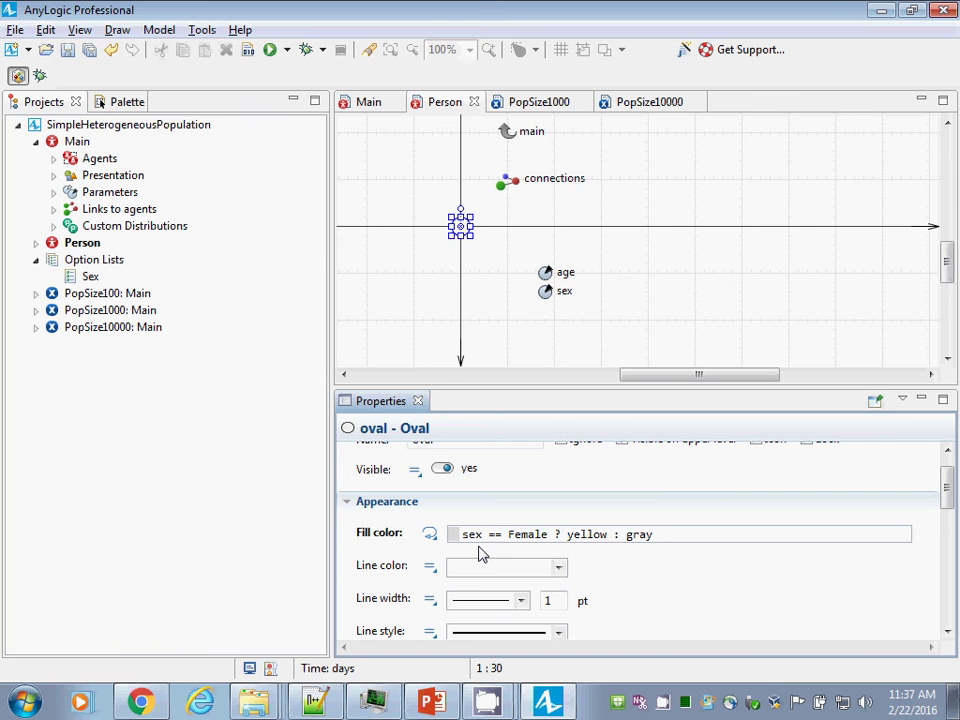
pyautogui.hotkey('ctrl', 's')
pyautogui.hotkey('ctrl', 's')
# Step: Examine the parts of the oval's fill color expression: the sex comparison, the equality operator and the two color outcomes
pyautogui.click(456, 540)
pyautogui.moveTo(461, 541); pyautogui.dragTo(770, 551)
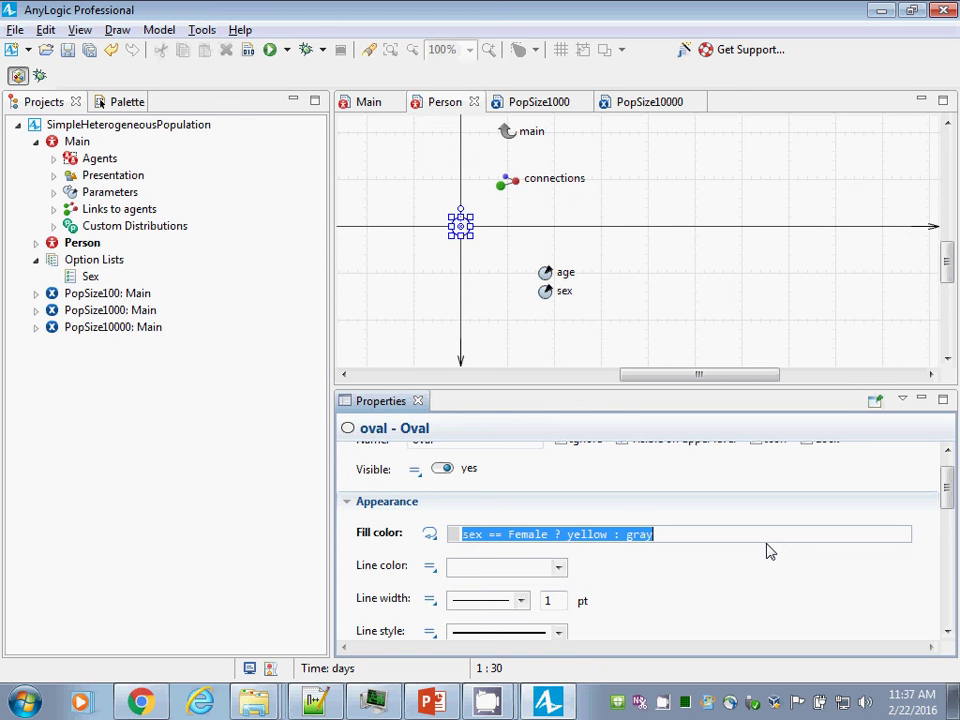
pyautogui.press('End')
pyautogui.hotkey('ctrl', 'shift', 'Left')
pyautogui.hotkey('ctrl', 'Left')
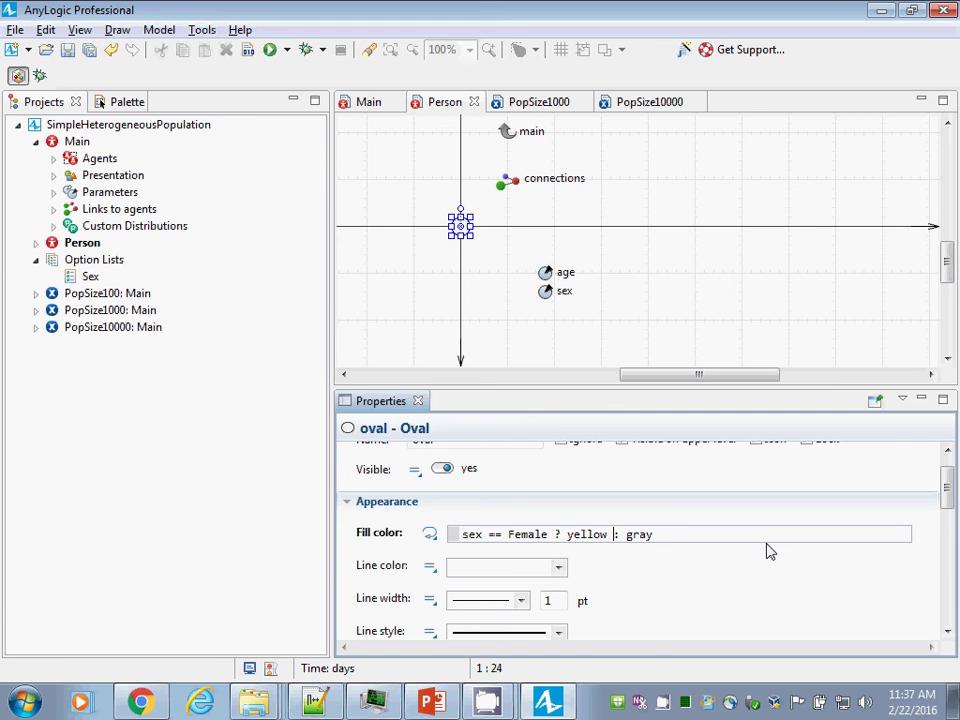
pyautogui.hotkey('ctrl', 'Left')
pyautogui.hotkey('ctrl', 'shift', 'Right')
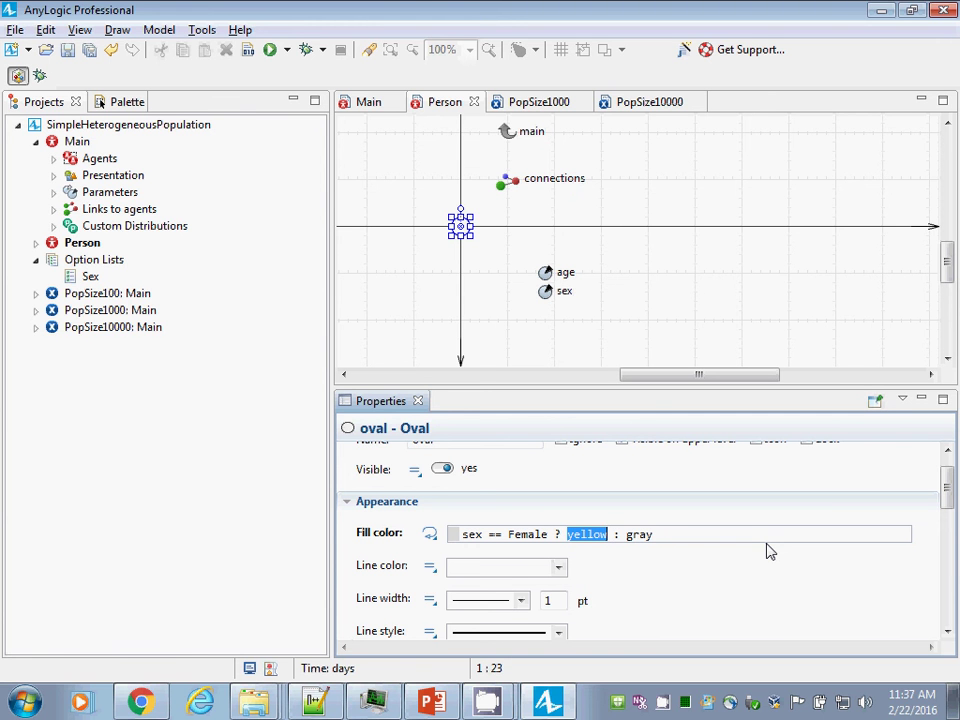
pyautogui.press('Right')
pyautogui.hotkey('ctrl', 'Right')
pyautogui.hotkey('ctrl', 'Right')
pyautogui.hotkey('ctrl', 'shift', 'Right')
pyautogui.hotkey('ctrl', 'Left')
pyautogui.hotkey('ctrl', 'Left')
pyautogui.hotkey('ctrl', 'Left')
pyautogui.hotkey('ctrl', 'Left')
pyautogui.hotkey('ctrl', 'Left')
pyautogui.hotkey('ctrl', 'Left')
pyautogui.hotkey('ctrl', 'Left')
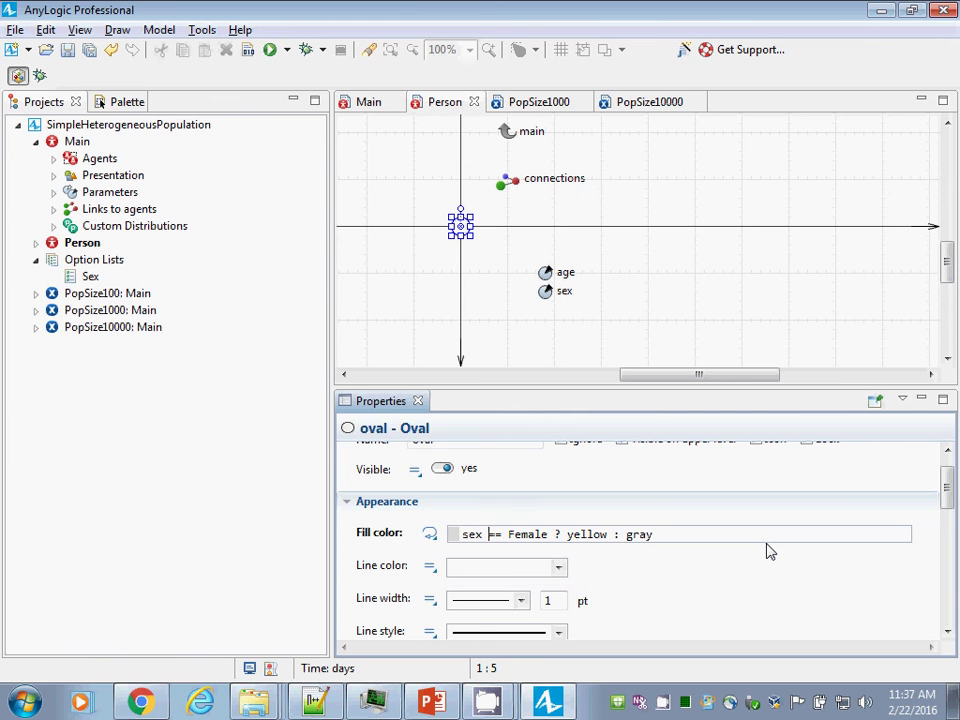
pyautogui.hotkey('ctrl', 'shift', 'Right')
pyautogui.hotkey('ctrl', 'shift', 'Right')
pyautogui.hotkey('ctrl', 'shift', 'Right')
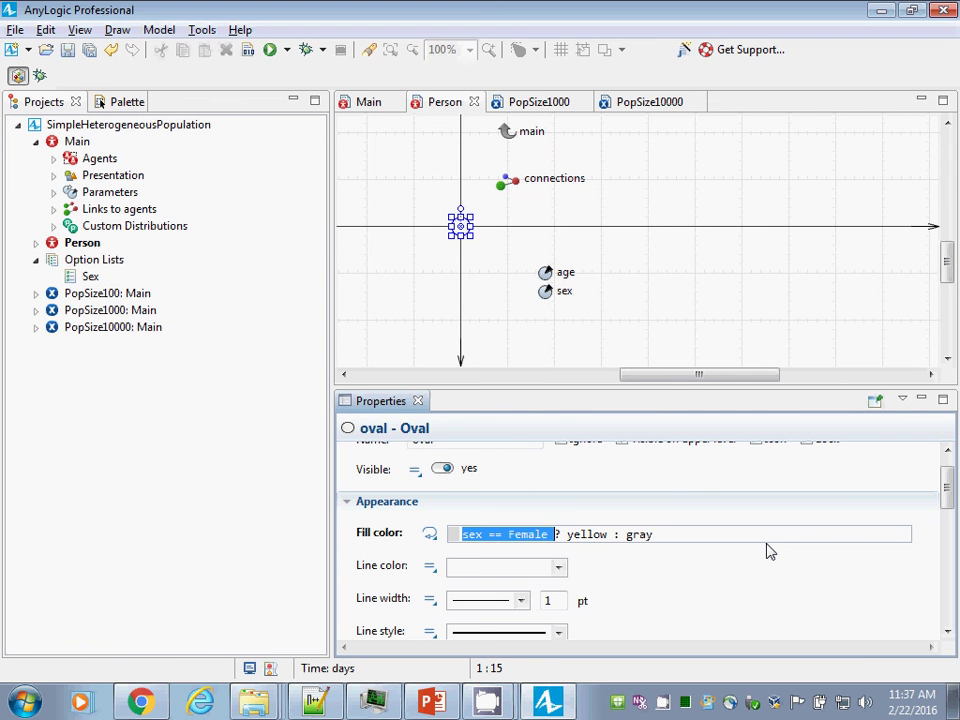
pyautogui.hotkey('ctrl', 'Left')
pyautogui.hotkey('ctrl', 'Left')
pyautogui.hotkey('ctrl', 'Left')
pyautogui.hotkey('ctrl', 'Right')
pyautogui.hotkey('shift', 'Right')
pyautogui.hotkey('shift', 'Right')
pyautogui.press('Right')
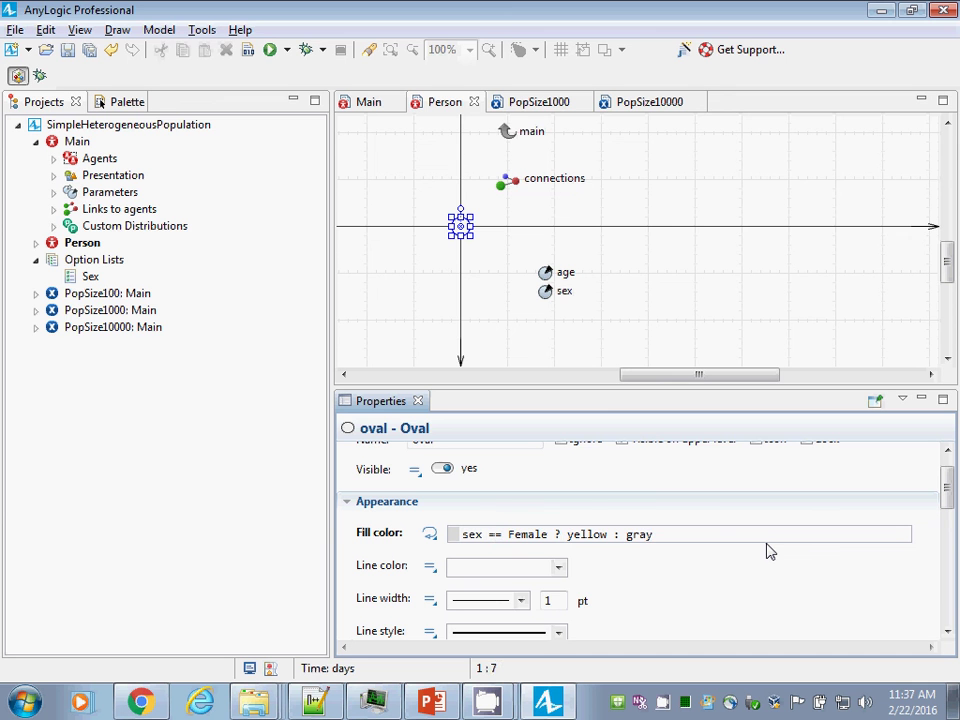
pyautogui.press('BackSpace')
pyautogui.write('=')
pyautogui.press('Right')
pyautogui.press('Left')
pyautogui.hotkey('shift', 'Left')
pyautogui.hotkey('shift', 'Left')
pyautogui.press('Home')
pyautogui.hotkey('ctrl', 'shift', 'Right')
pyautogui.hotkey('ctrl', 'shift', 'Right')
pyautogui.hotkey('ctrl', 'Right')
pyautogui.hotkey('ctrl', 'Right')
pyautogui.hotkey('ctrl', 'shift', 'Right')
pyautogui.hotkey('shift', 'Left')
pyautogui.hotkey('ctrl', 'Right')
pyautogui.hotkey('ctrl', 'shift', 'Right')
pyautogui.press('End')
pyautogui.hotkey('ctrl', 'shift', 'Left')
pyautogui.hotkey('ctrl', 'shift', 'Left')
pyautogui.hotkey('ctrl', 'shift', 'Left')
pyautogui.hotkey('ctrl', 'shift', 'Left')
pyautogui.hotkey('ctrl', 'shift', 'Left')
pyautogui.hotkey('ctrl', 'shift', 'Left')
pyautogui.hotkey('ctrl', 'shift', 'Left')
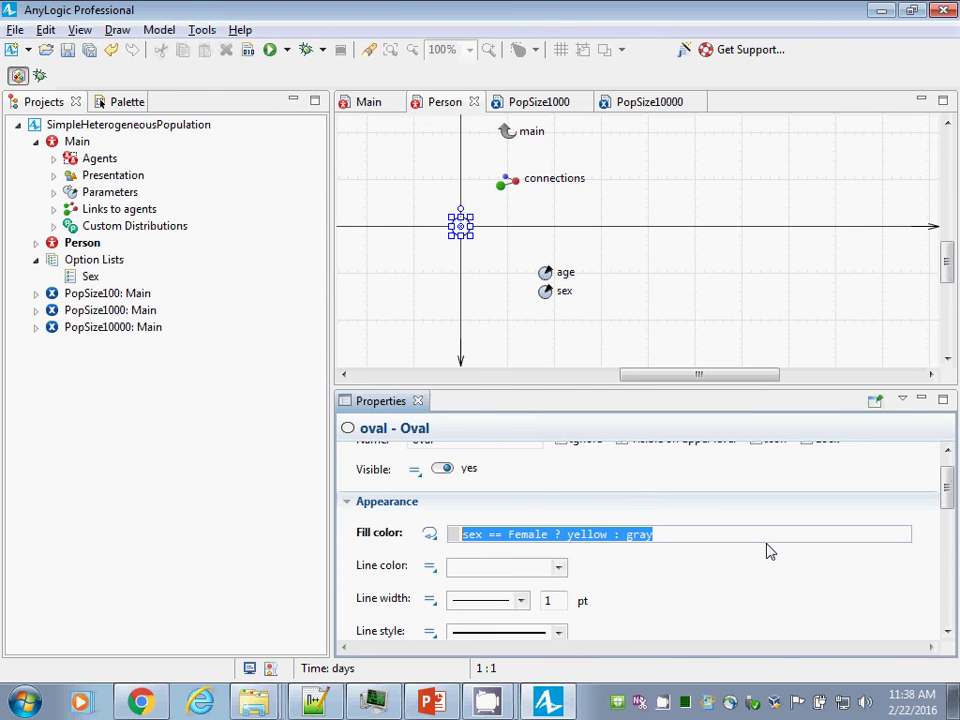
# Step: Save the model and build it
pyautogui.press('End')
pyautogui.hotkey('ctrl', 's')
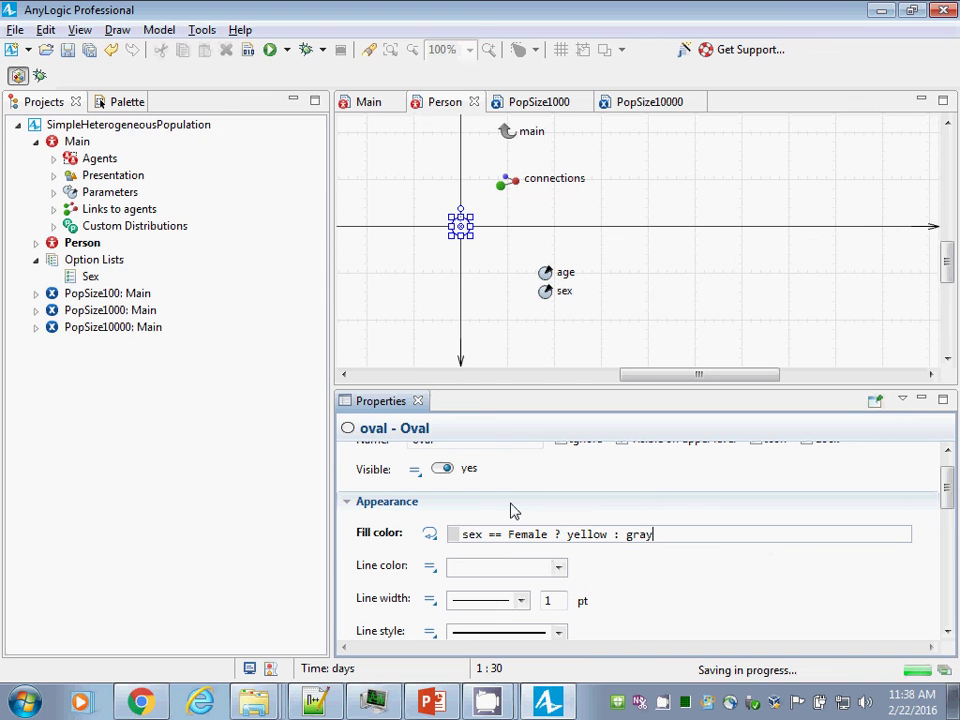
pyautogui.click(248, 50)
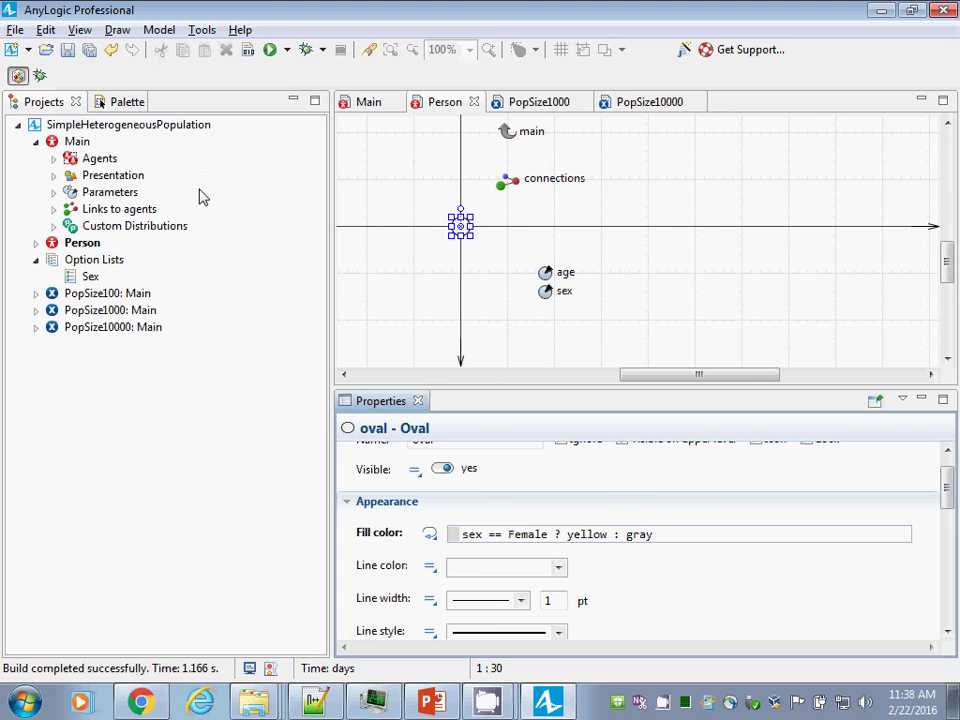
# Step: Run the PopSize100 experiment to check the agents' colors by sex, and close the simulation window
pyautogui.rightClick(111, 298)
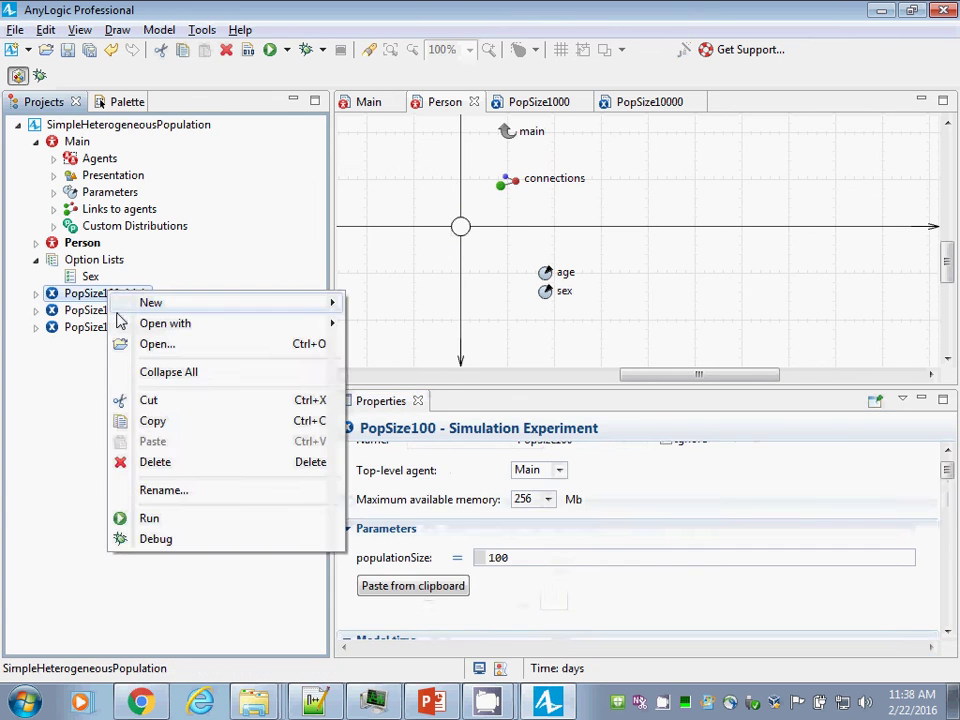
pyautogui.click(152, 520)
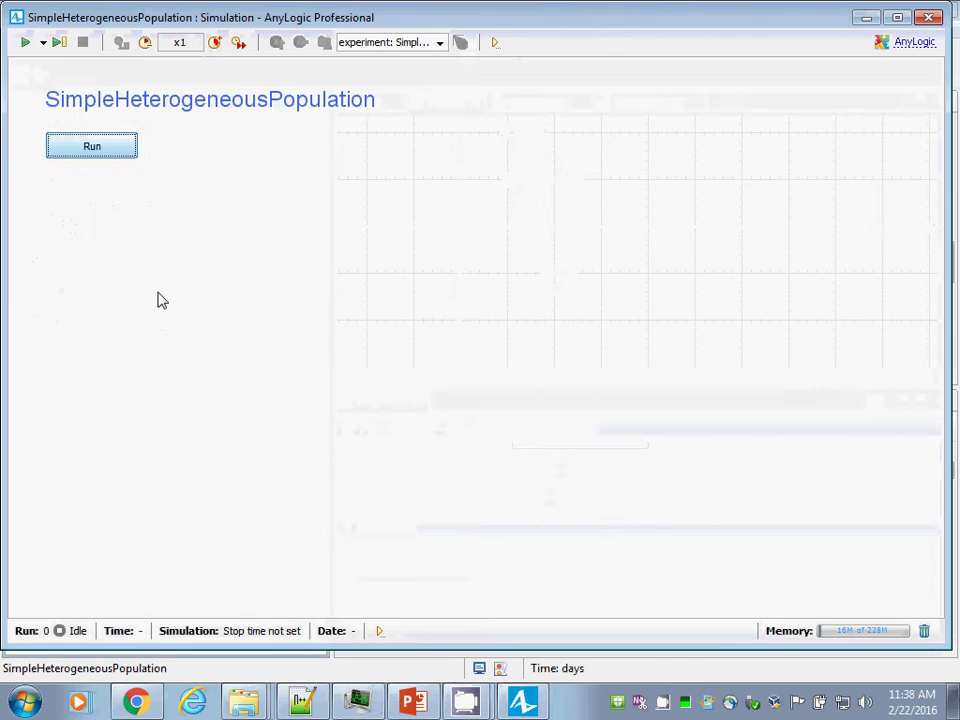
pyautogui.click(105, 152)
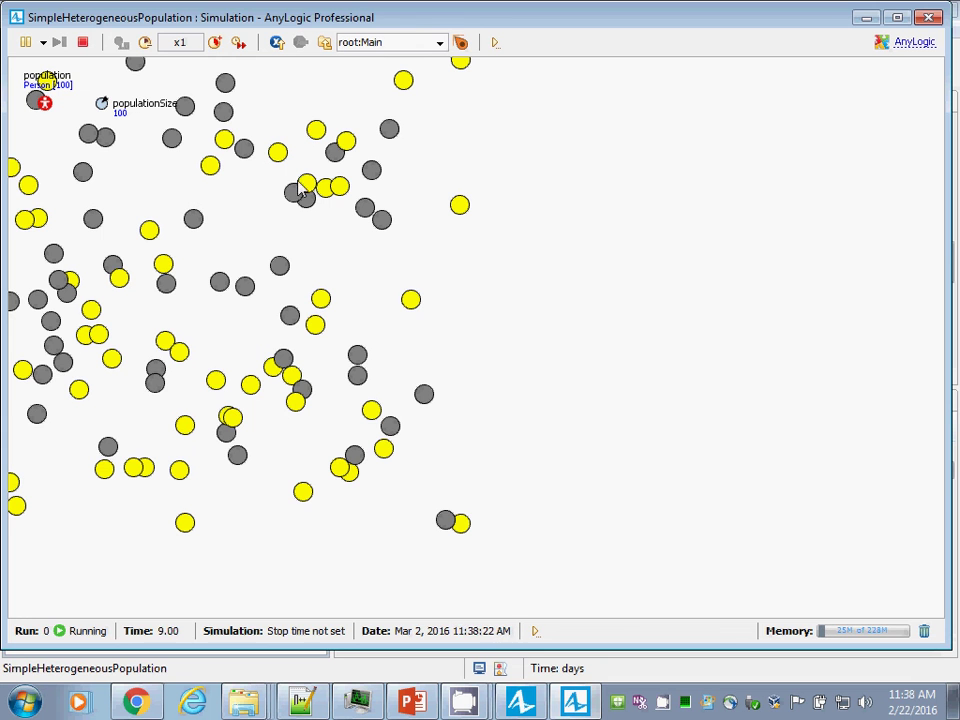
pyautogui.click(932, 19)
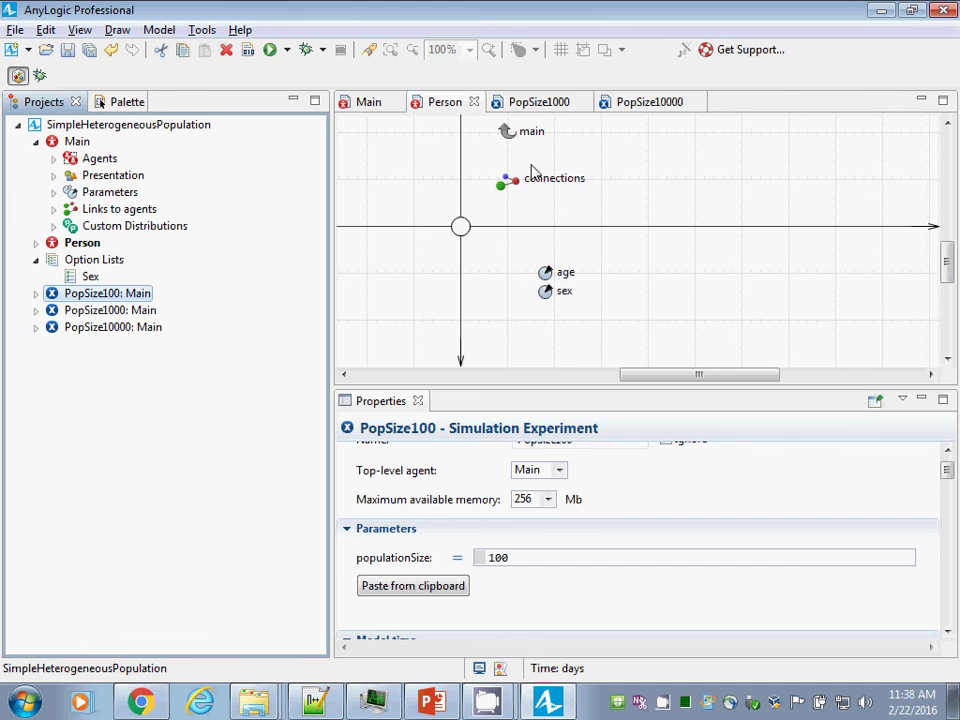
# Step: Open Main, select the population of agents and review the distribution calls assigned to its age and sex
pyautogui.doubleClick(60, 142)
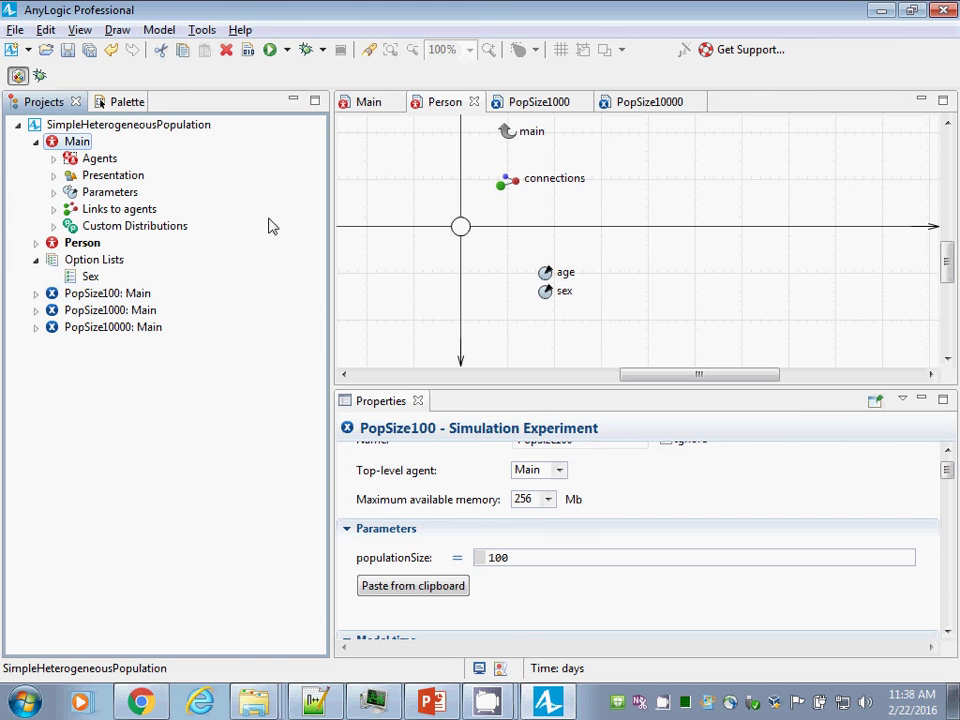
pyautogui.click(606, 232)
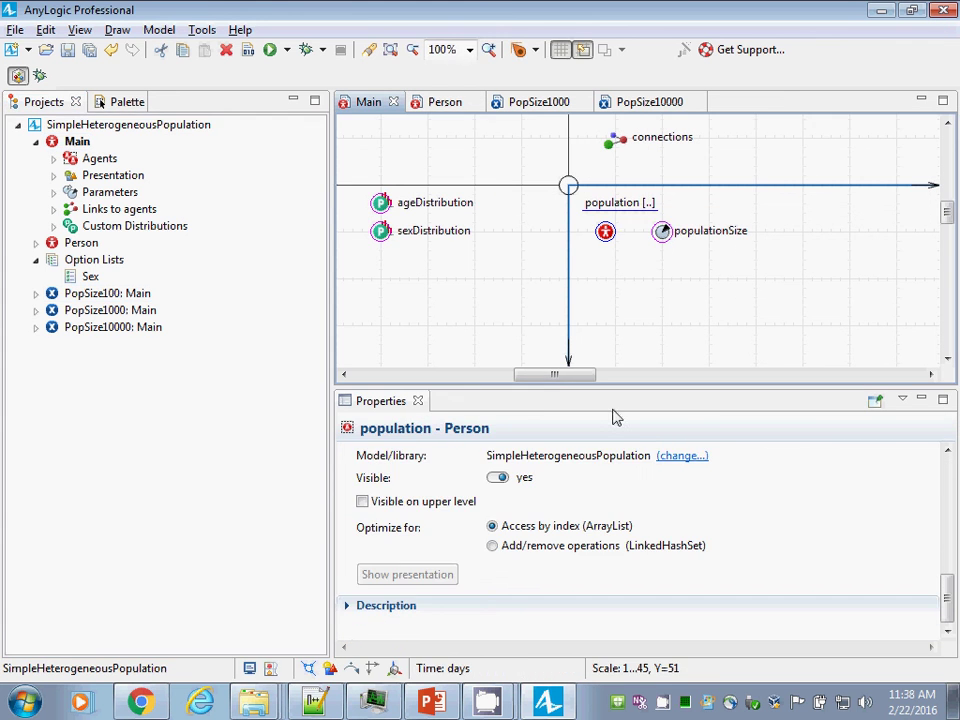
pyautogui.scroll(-10, 947, 545)
pyautogui.moveTo(947, 545); pyautogui.dragTo(944, 492)
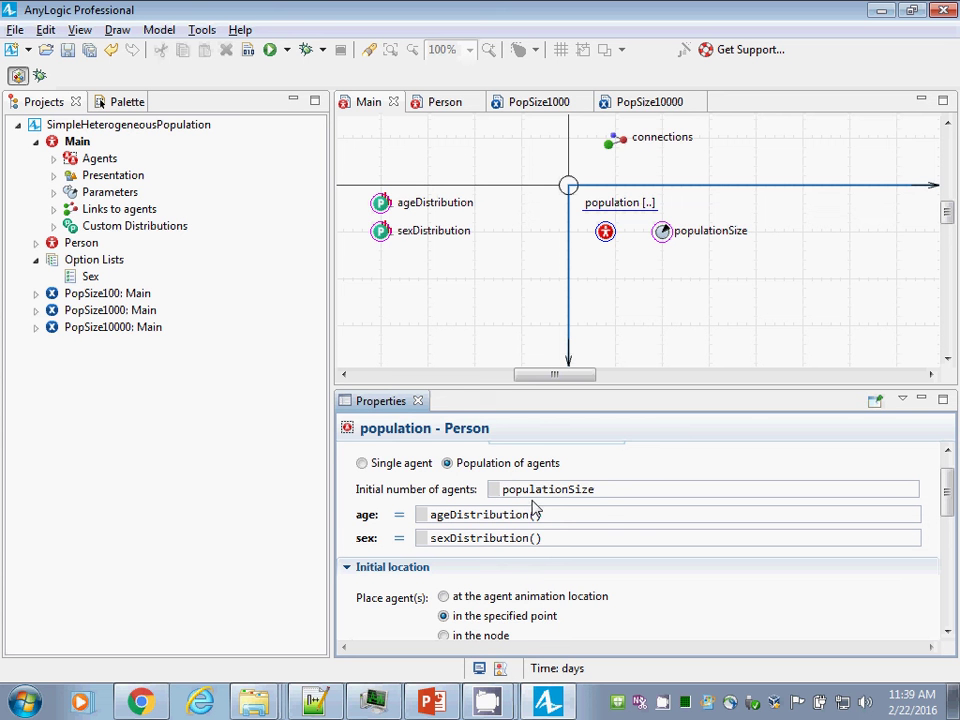
pyautogui.moveTo(594, 519); pyautogui.dragTo(252, 500)
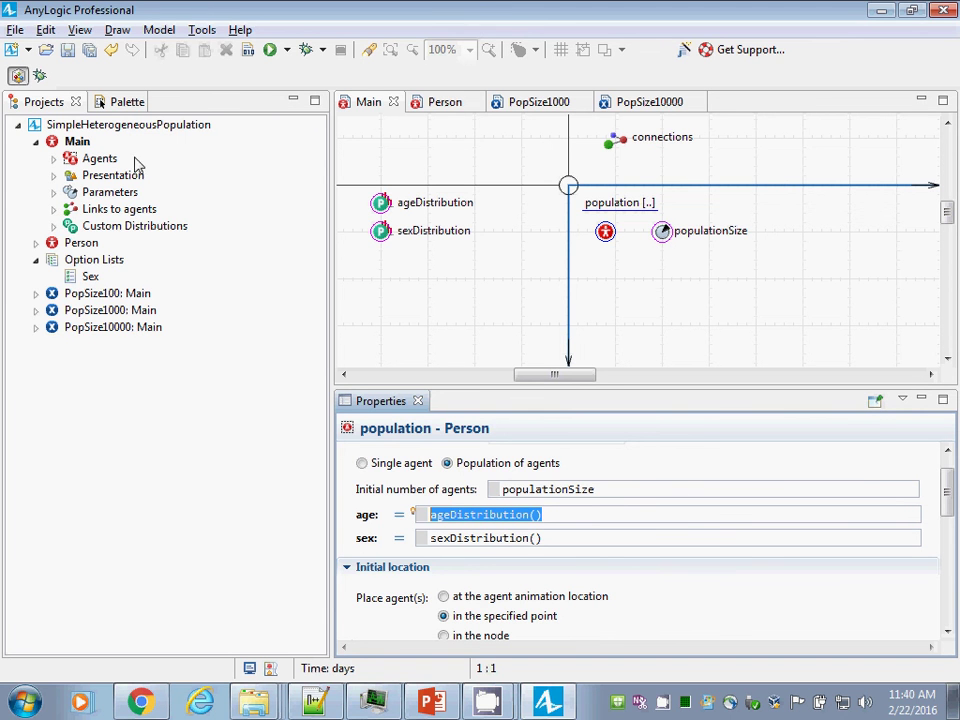
# Step: Add a parameter named income below sex in the Person agent type and show its general properties
pyautogui.click(438, 103)
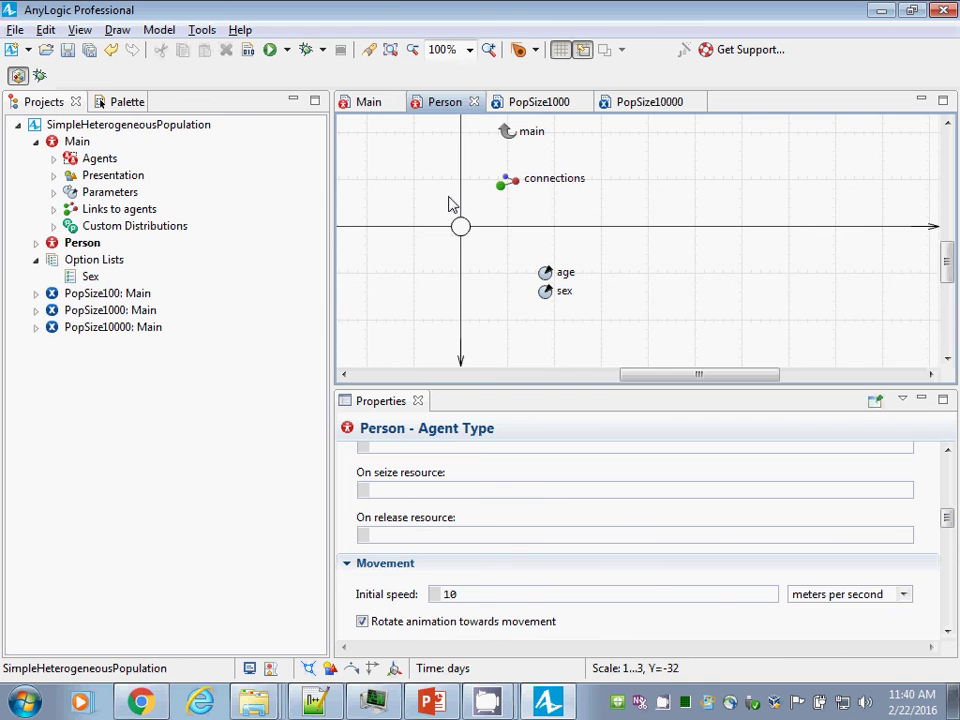
pyautogui.click(110, 101)
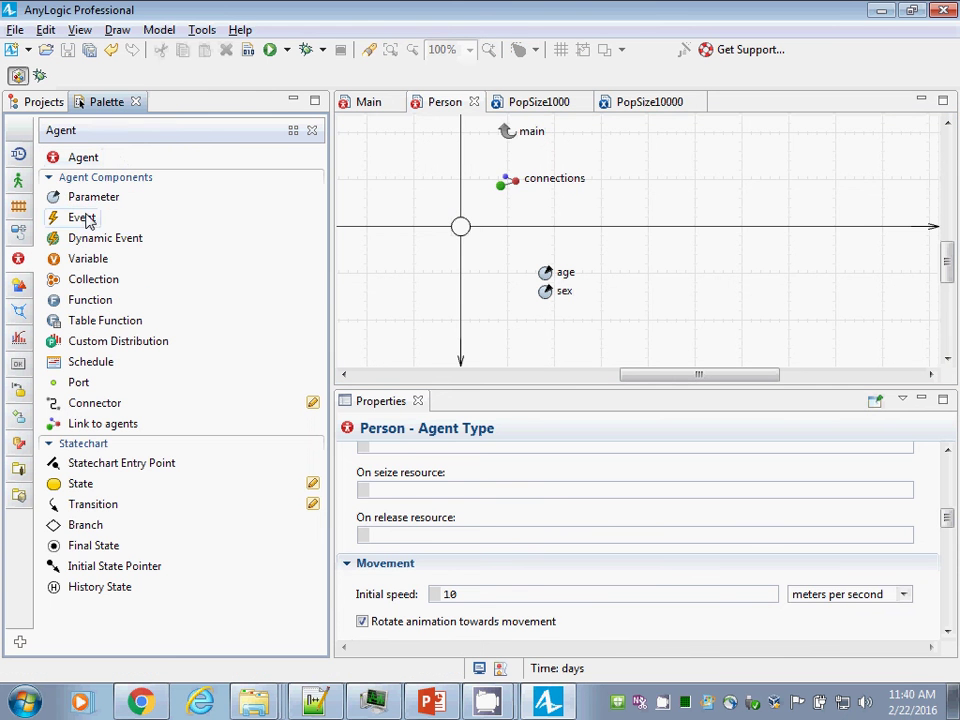
pyautogui.click(93, 197)
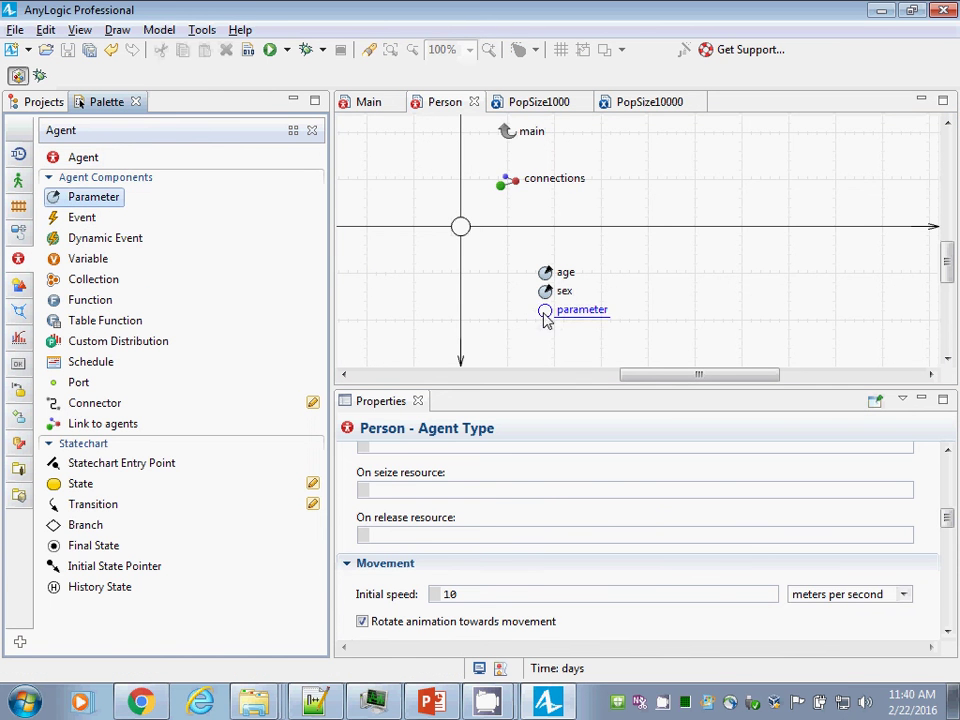
pyautogui.click(545, 310)
pyautogui.write('income')
pyautogui.press('Return')
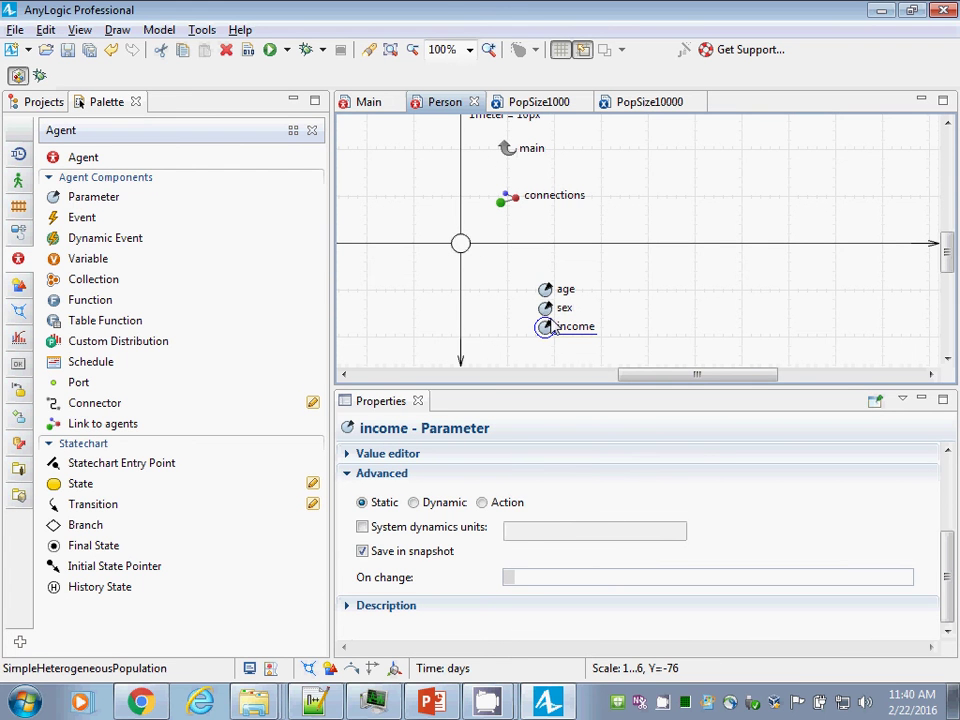
pyautogui.moveTo(949, 570); pyautogui.dragTo(947, 505)
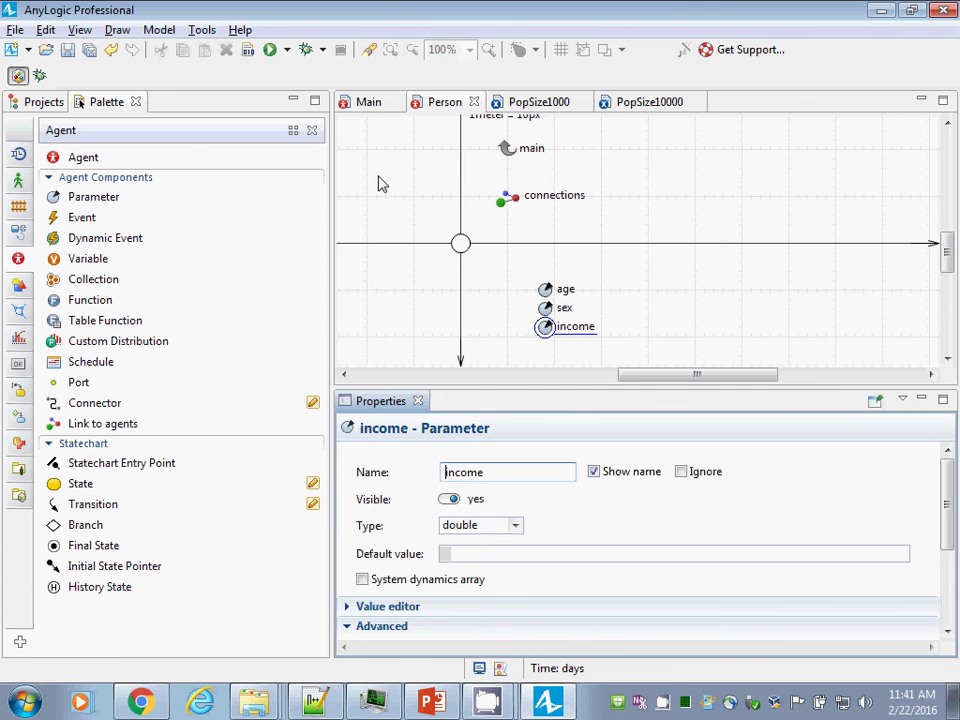
# Step: Show the income setting of the population of agents in Main, and reopen the Person agent type to check its parameters
pyautogui.click(373, 112)
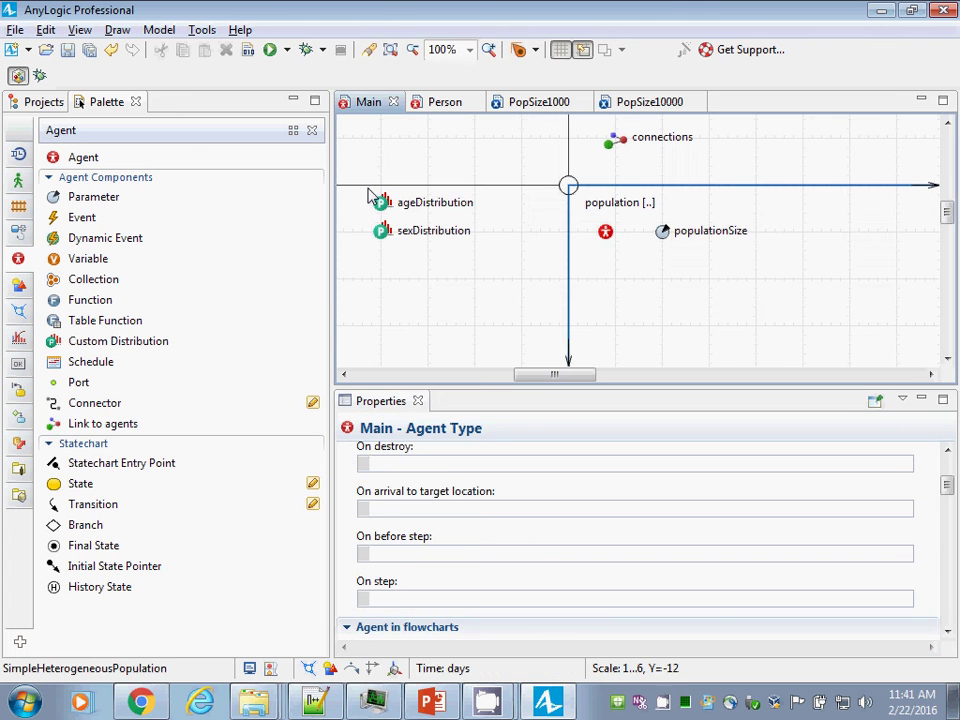
pyautogui.click(605, 236)
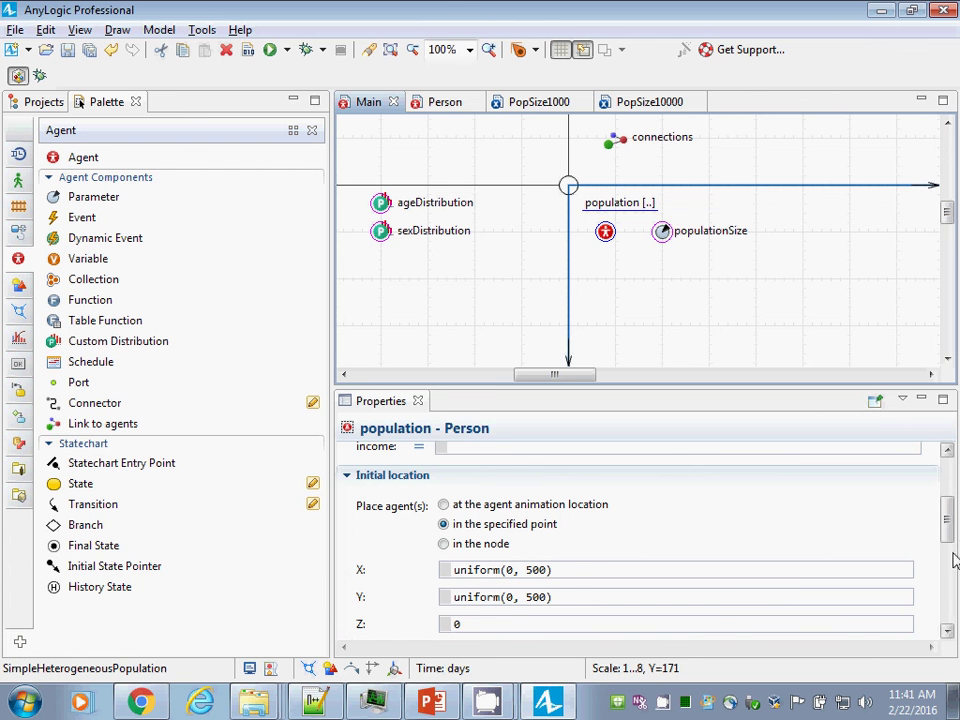
pyautogui.scroll(3, 953, 557)
pyautogui.click(500, 599)
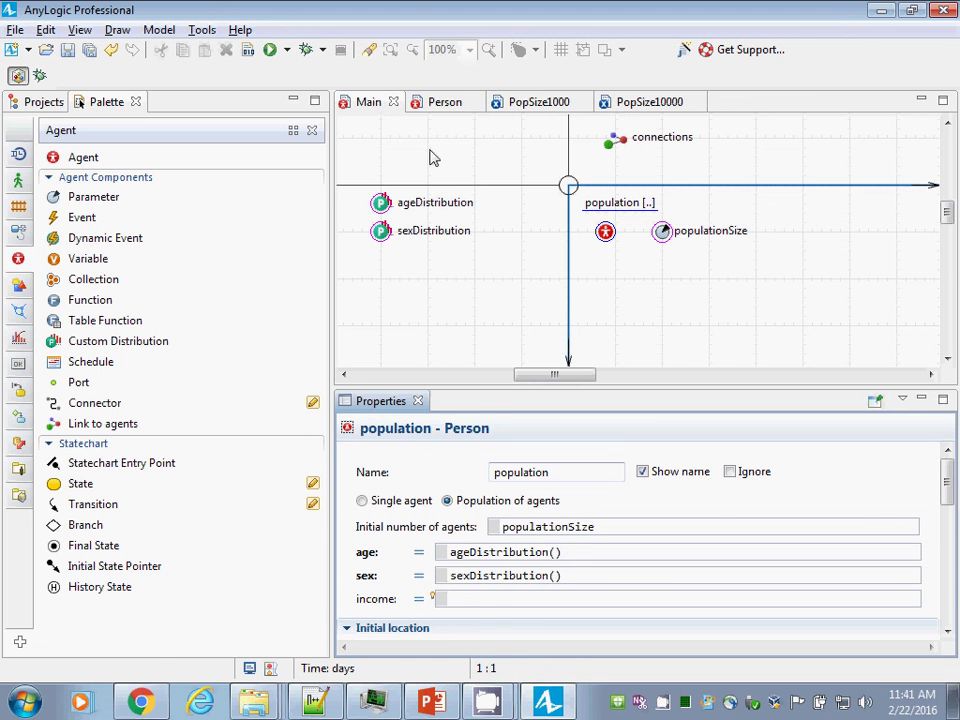
pyautogui.click(445, 102)
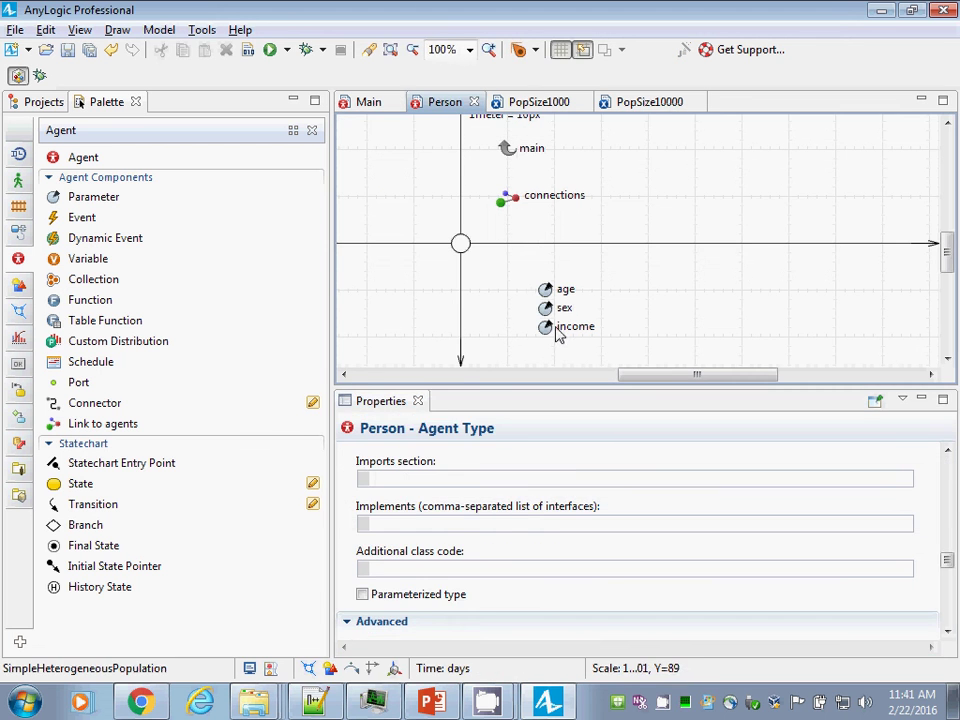
# Step: In Main, begin the population's income expression with sex == Female ? lognormal(10, 3, 0) :
pyautogui.click(368, 104)
pyautogui.click(606, 233)
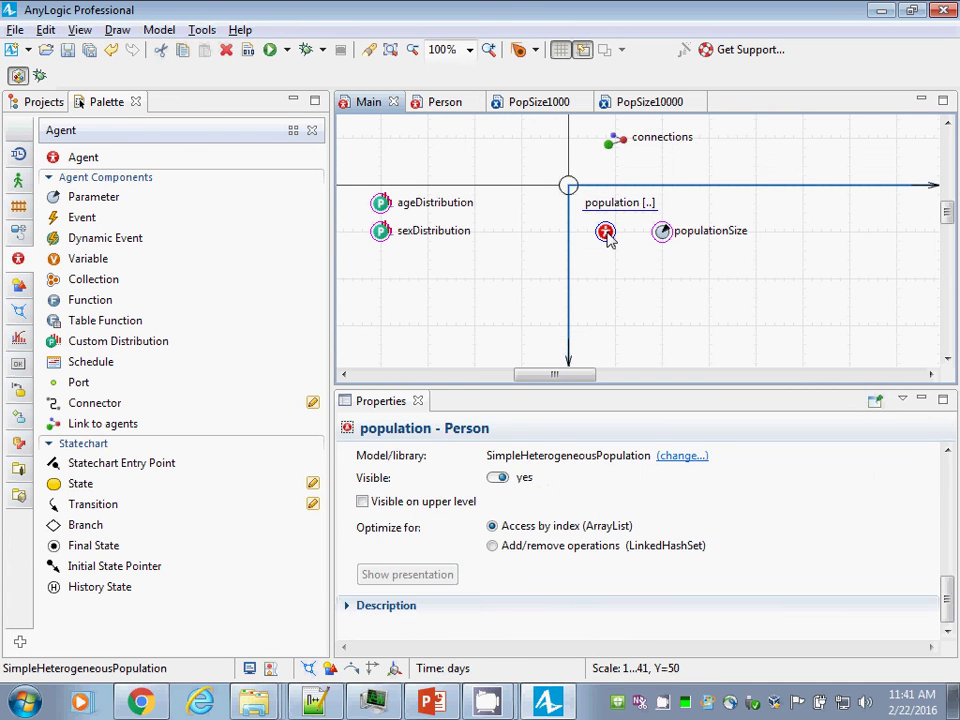
pyautogui.moveTo(945, 596); pyautogui.dragTo(945, 456)
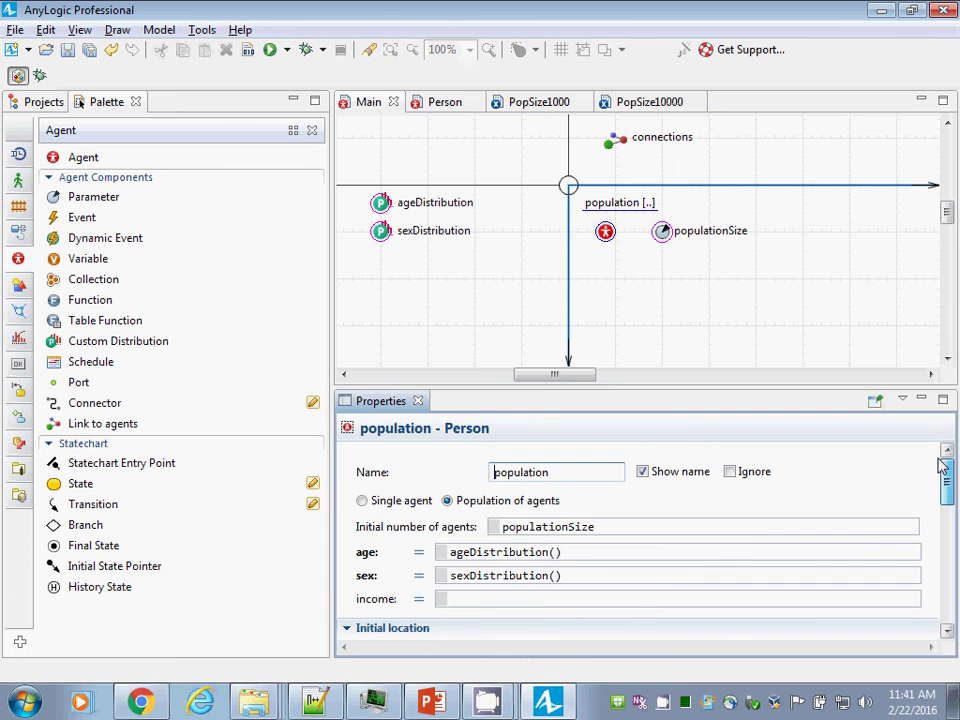
pyautogui.click(529, 600)
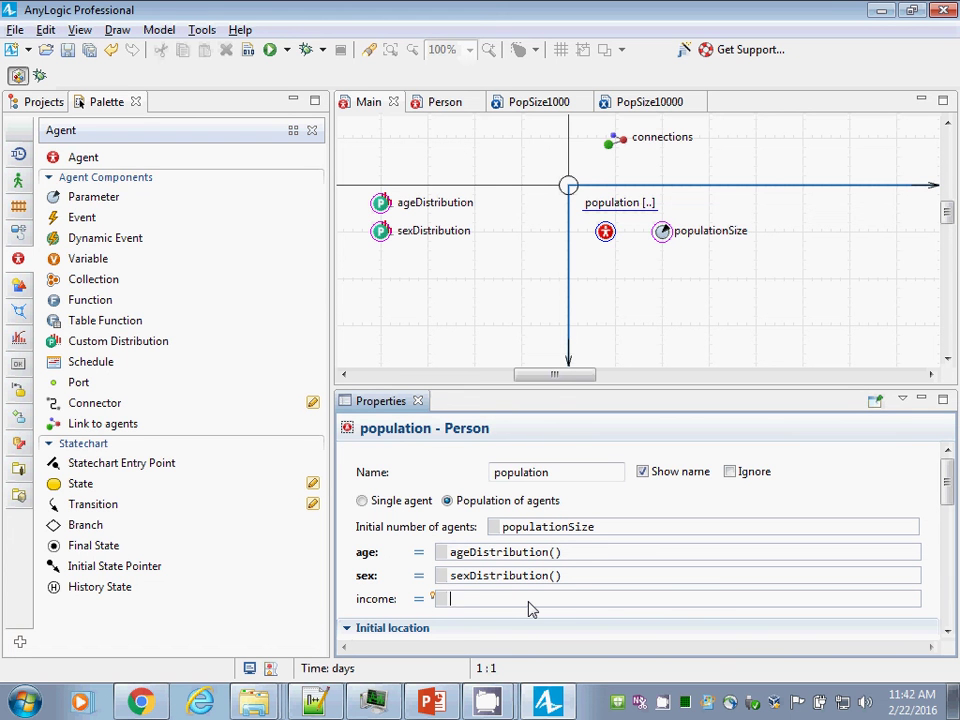
pyautogui.write('x == Female')
pyautogui.write('?')
pyautogui.write('logn')
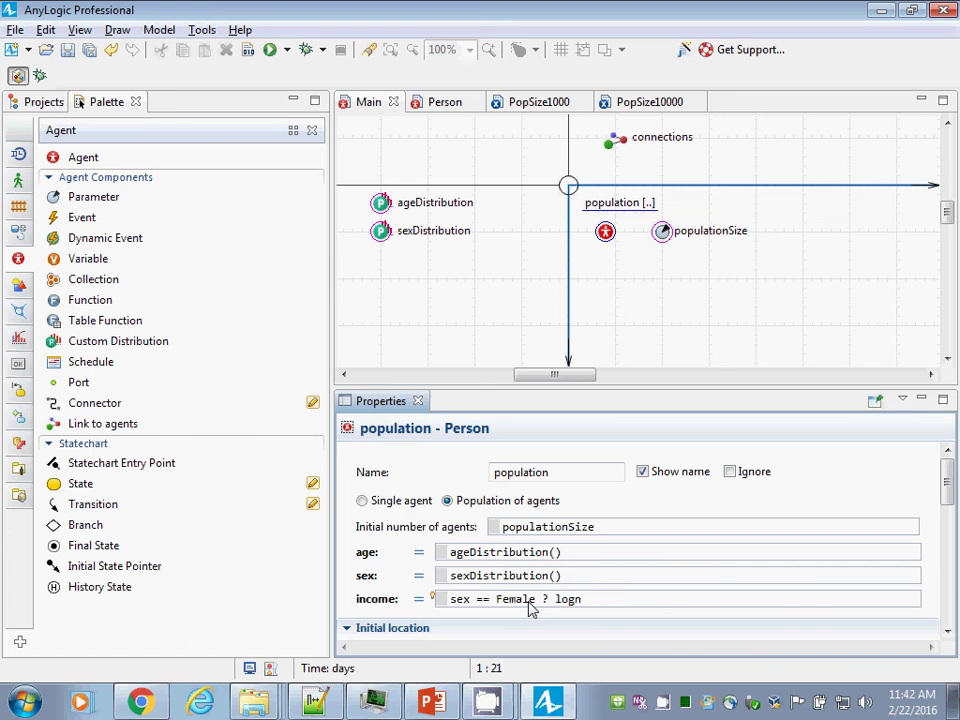
pyautogui.write('ormal(10, 3, 0)')
pyautogui.press('Left')
pyautogui.press('Left')
pyautogui.press('Left')
pyautogui.press('Left')
pyautogui.press('Left')
pyautogui.press('Left')
pyautogui.press('Left')
pyautogui.hotkey('shift', 'Left')
pyautogui.hotkey('shift', 'Left')
pyautogui.press('Right')
pyautogui.press('Right')
pyautogui.press('Right')
pyautogui.hotkey('shift', 'Right')
pyautogui.press('Right')
pyautogui.press('Right')
pyautogui.press('Right')
pyautogui.press('Right')
pyautogui.press('BackSpace')
pyautogui.write(':')
# Step: Copy the lognormal(10, 3, 0) call to the end of the income expression as the value for non-female agents
pyautogui.press('Left')
pyautogui.press('Left')
pyautogui.press('Left')
pyautogui.hotkey('shift', 'Left')
pyautogui.hotkey('shift', 'Left')
pyautogui.hotkey('shift', 'Left')
pyautogui.hotkey('shift', 'Left')
pyautogui.hotkey('shift', 'Left')
pyautogui.hotkey('shift', 'Left')
pyautogui.hotkey('shift', 'Left')
pyautogui.hotkey('shift', 'Left')
pyautogui.hotkey('shift', 'Left')
pyautogui.hotkey('shift', 'Left')
pyautogui.hotkey('shift', 'Left')
pyautogui.hotkey('shift', 'Left')
pyautogui.hotkey('shift', 'Left')
pyautogui.hotkey('shift', 'Left')
pyautogui.hotkey('shift', 'Left')
pyautogui.hotkey('shift', 'Left')
pyautogui.hotkey('shift', 'Left')
pyautogui.hotkey('shift', 'Left')
pyautogui.hotkey('shift', 'Left')
pyautogui.hotkey('ctrl', 'c')
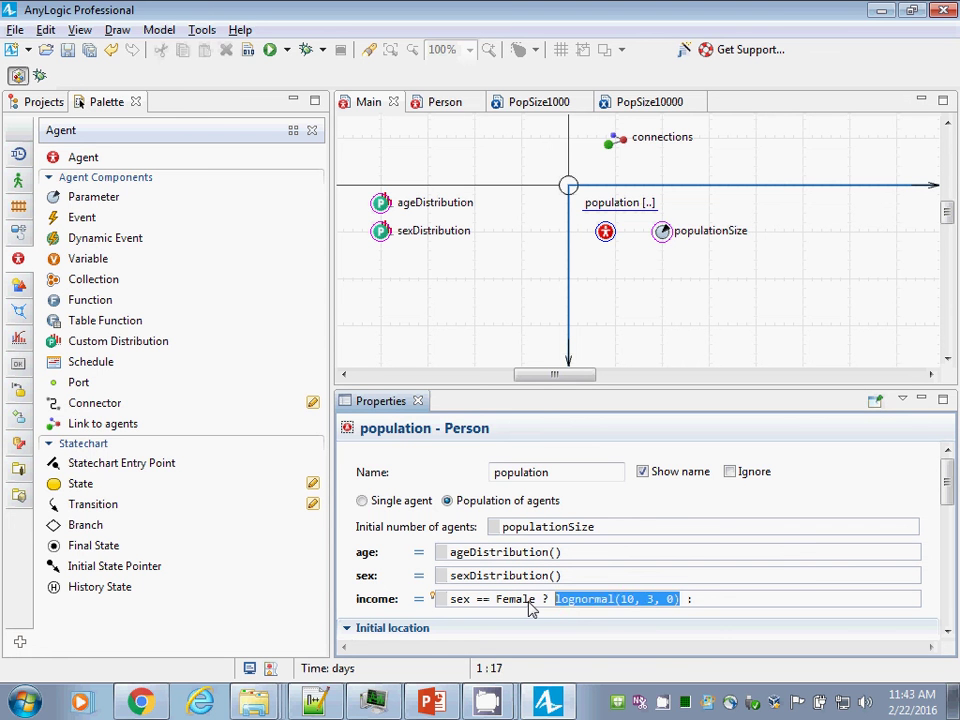
pyautogui.press('End')
pyautogui.hotkey('ctrl', 'v')
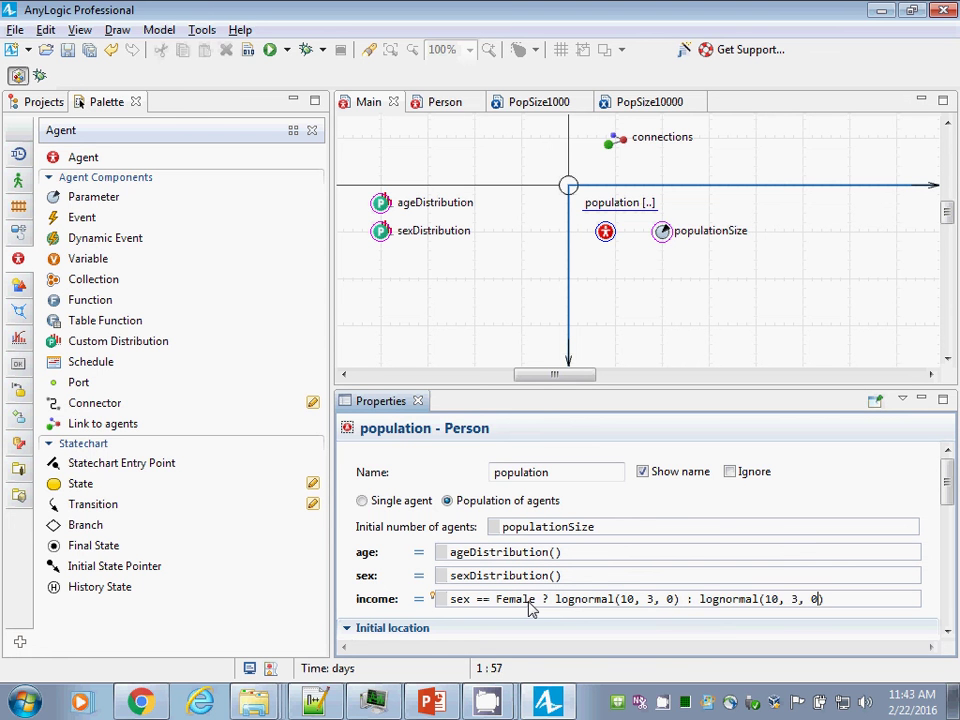
# Step: Change the second lognormal call in the income expression to lognormal(11, 4, 0) and save the model
pyautogui.press('Left')
pyautogui.press('Left')
pyautogui.press('Left')
pyautogui.press('Left')
pyautogui.press('Left')
pyautogui.press('Left')
pyautogui.press('Left')
pyautogui.press('BackSpace')
pyautogui.write('1')
pyautogui.press('Right')
pyautogui.press('Right')
pyautogui.hotkey('shift', 'Right')
pyautogui.write('4')
pyautogui.hotkey('ctrl', 's')
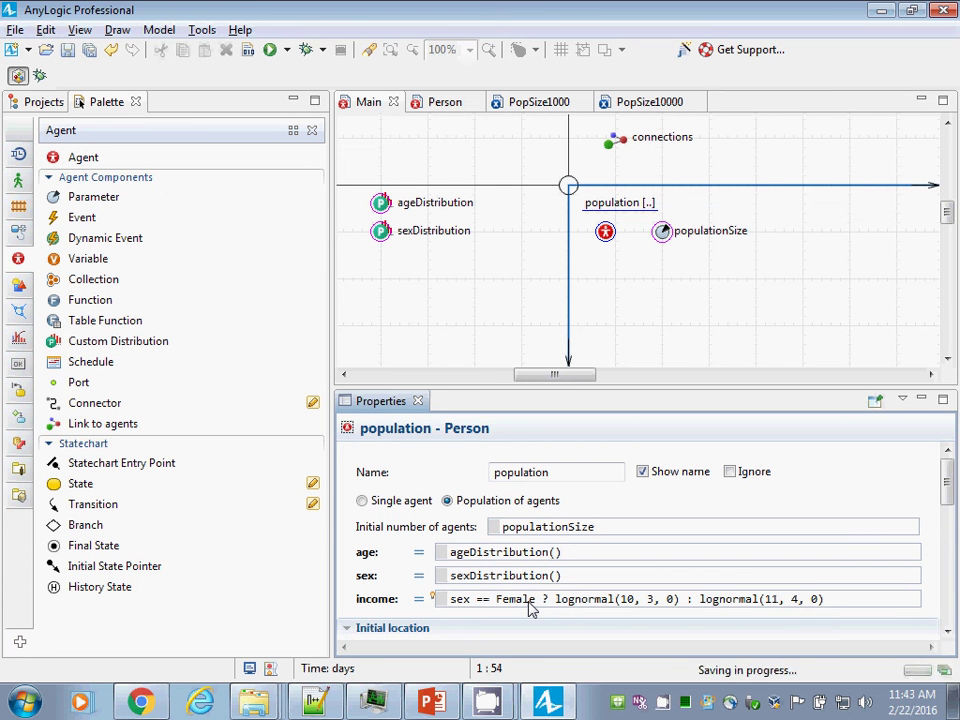
# Step: Highlight the lognormal(11, 4, 0) call in the income expression to review the branch for non-female agents
pyautogui.press('Right')
pyautogui.press('Right')
pyautogui.press('Right')
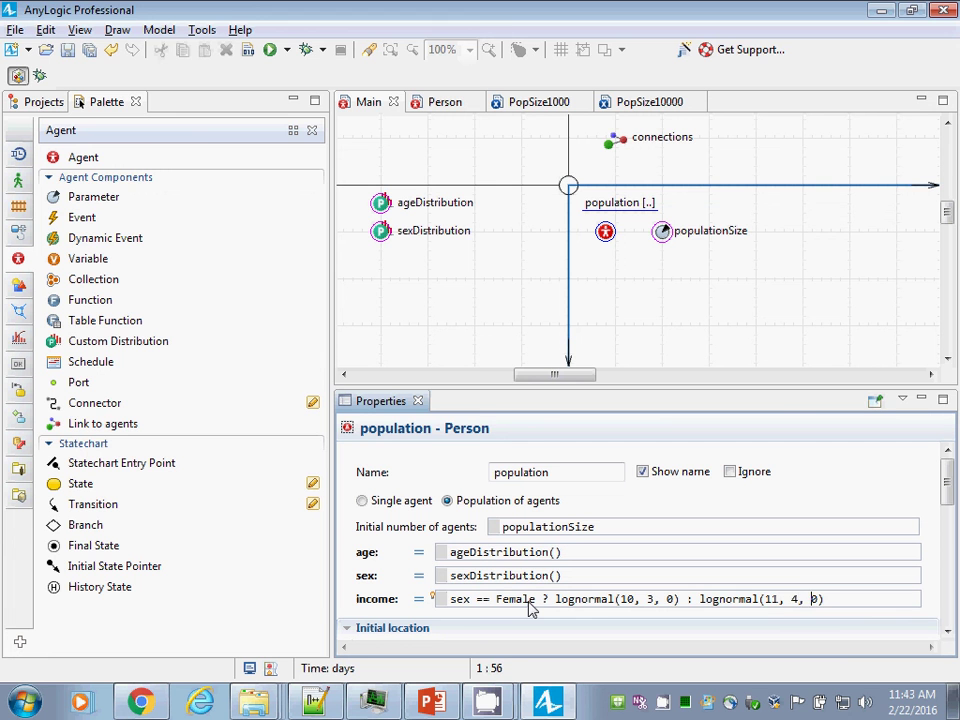
pyautogui.hotkey('shift', 'Left')
pyautogui.hotkey('shift', 'Left')
pyautogui.hotkey('shift', 'Left')
pyautogui.hotkey('shift', 'Left')
pyautogui.hotkey('shift', 'Left')
pyautogui.hotkey('shift', 'Left')
pyautogui.hotkey('shift', 'Left')
pyautogui.hotkey('shift', 'Left')
pyautogui.hotkey('shift', 'Left')
pyautogui.hotkey('shift', 'Left')
pyautogui.hotkey('shift', 'Left')
pyautogui.hotkey('shift', 'Left')
pyautogui.hotkey('shift', 'Left')
pyautogui.hotkey('shift', 'Left')
pyautogui.hotkey('shift', 'Left')
pyautogui.hotkey('shift', 'Left')
pyautogui.hotkey('shift', 'Left')
pyautogui.hotkey('shift', 'Left')
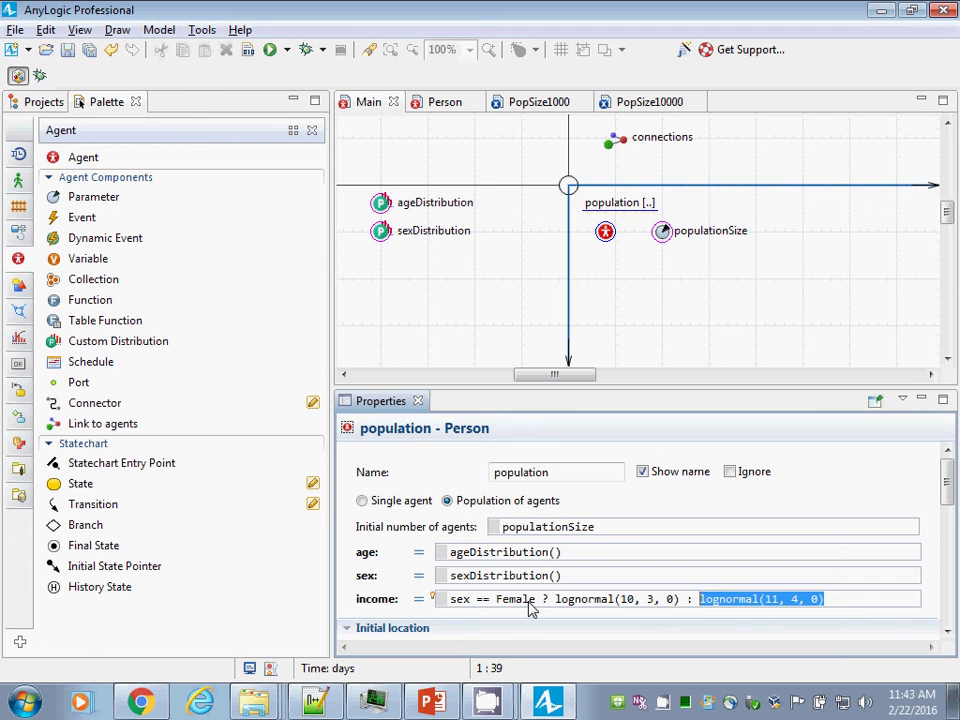
# Step: Highlight the lognormal(10, 3, 0) call in the income expression to review the female branch, and save the model again
pyautogui.press('Left')
pyautogui.press('Left')
pyautogui.press('Left')
pyautogui.press('Left')
pyautogui.press('Left')
pyautogui.press('Right')
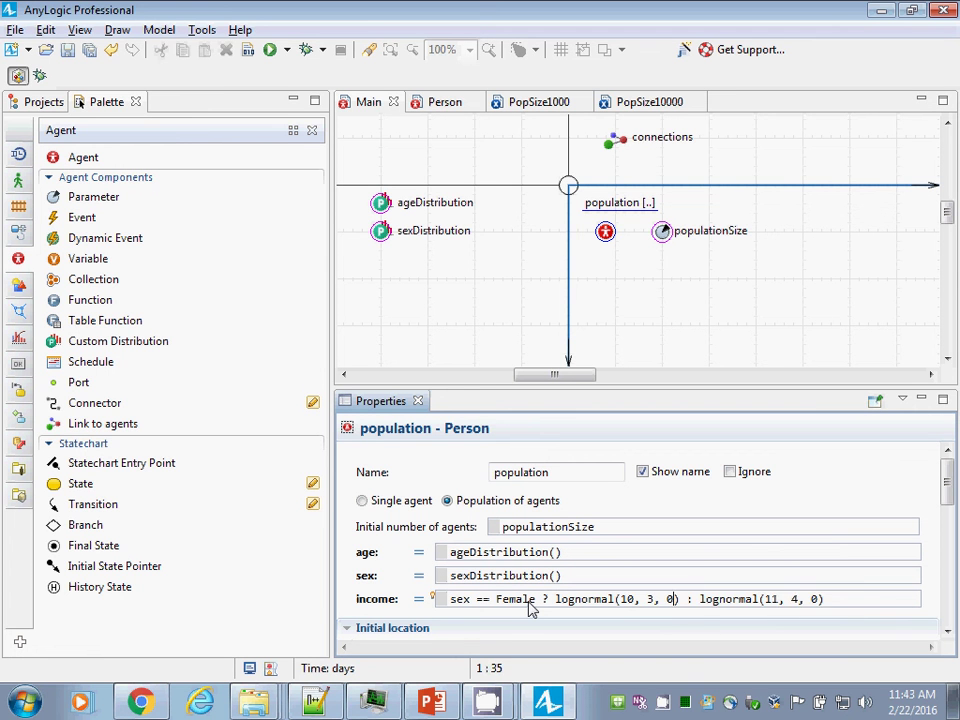
pyautogui.hotkey('shift', 'Left')
pyautogui.hotkey('shift', 'Left')
pyautogui.hotkey('shift', 'Left')
pyautogui.hotkey('shift', 'Left')
pyautogui.hotkey('shift', 'Left')
pyautogui.hotkey('shift', 'Left')
pyautogui.hotkey('shift', 'Left')
pyautogui.hotkey('shift', 'Left')
pyautogui.hotkey('shift', 'Left')
pyautogui.hotkey('shift', 'Left')
pyautogui.hotkey('shift', 'Left')
pyautogui.hotkey('shift', 'Left')
pyautogui.hotkey('shift', 'Left')
pyautogui.hotkey('shift', 'Left')
pyautogui.hotkey('shift', 'Left')
pyautogui.hotkey('shift', 'Left')
pyautogui.hotkey('shift', 'Left')
pyautogui.hotkey('shift', 'Left')
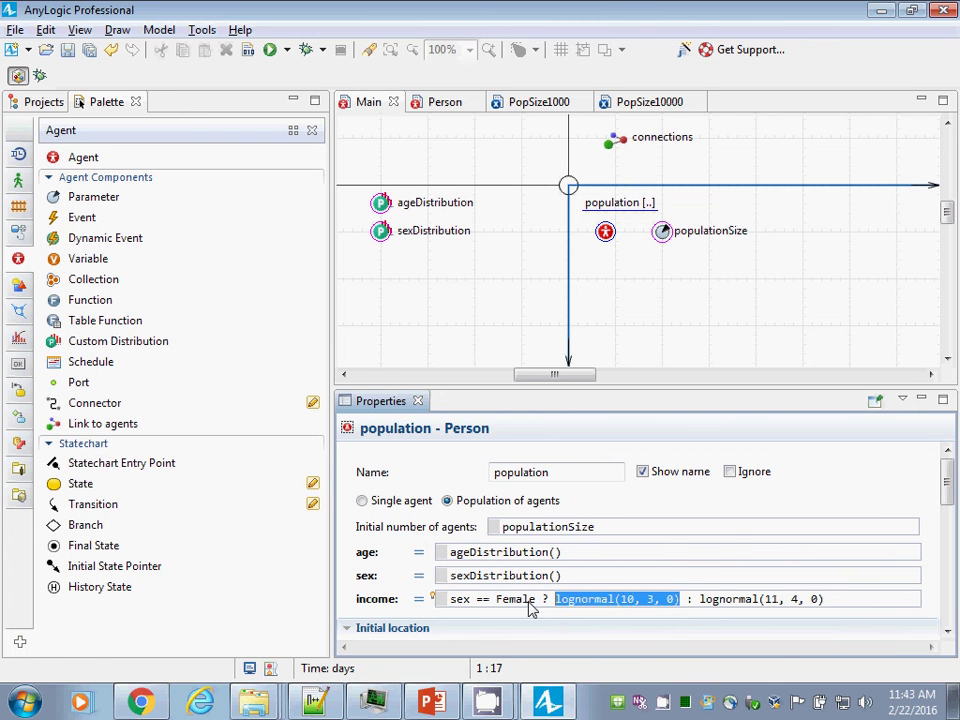
pyautogui.hotkey('ctrl', 's')
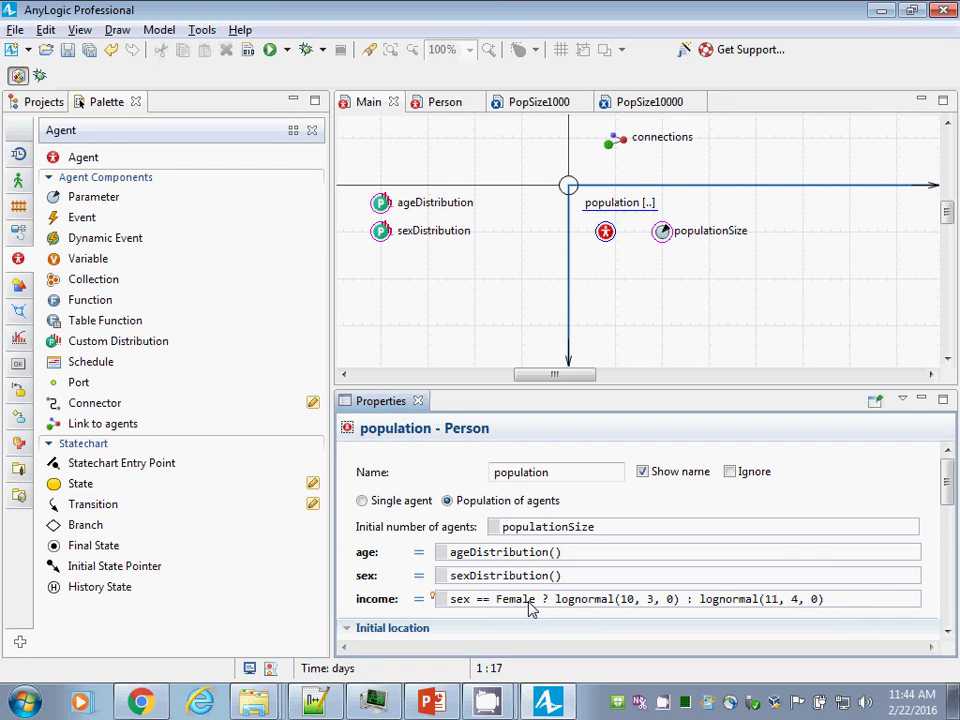
# Step: Highlight the condition sex == Female ? at the start of the income expression to review it
pyautogui.press('Left')
pyautogui.press('Left')
pyautogui.press('Left')
pyautogui.press('Left')
pyautogui.press('Left')
pyautogui.press('Left')
pyautogui.press('Left')
pyautogui.press('Left')
pyautogui.press('Left')
pyautogui.press('Left')
pyautogui.press('Left')
pyautogui.press('Left')
pyautogui.press('Left')
pyautogui.press('Left')
pyautogui.press('Left')
pyautogui.press('Left')
pyautogui.hotkey('shift', 'Right')
pyautogui.hotkey('shift', 'Right')
pyautogui.hotkey('shift', 'Right')
pyautogui.hotkey('shift', 'Right')
pyautogui.hotkey('shift', 'Right')
pyautogui.hotkey('shift', 'Right')
pyautogui.hotkey('shift', 'Right')
pyautogui.hotkey('shift', 'Right')
pyautogui.hotkey('shift', 'Right')
pyautogui.hotkey('shift', 'Right')
pyautogui.hotkey('shift', 'Right')
pyautogui.hotkey('shift', 'Right')
pyautogui.hotkey('shift', 'Right')
pyautogui.hotkey('shift', 'Right')
pyautogui.hotkey('shift', 'Right')
pyautogui.hotkey('shift', 'Right')
pyautogui.hotkey('shift', 'Right')
pyautogui.hotkey('shift', 'Right')
pyautogui.hotkey('shift', 'Right')
pyautogui.hotkey('shift', 'Right')
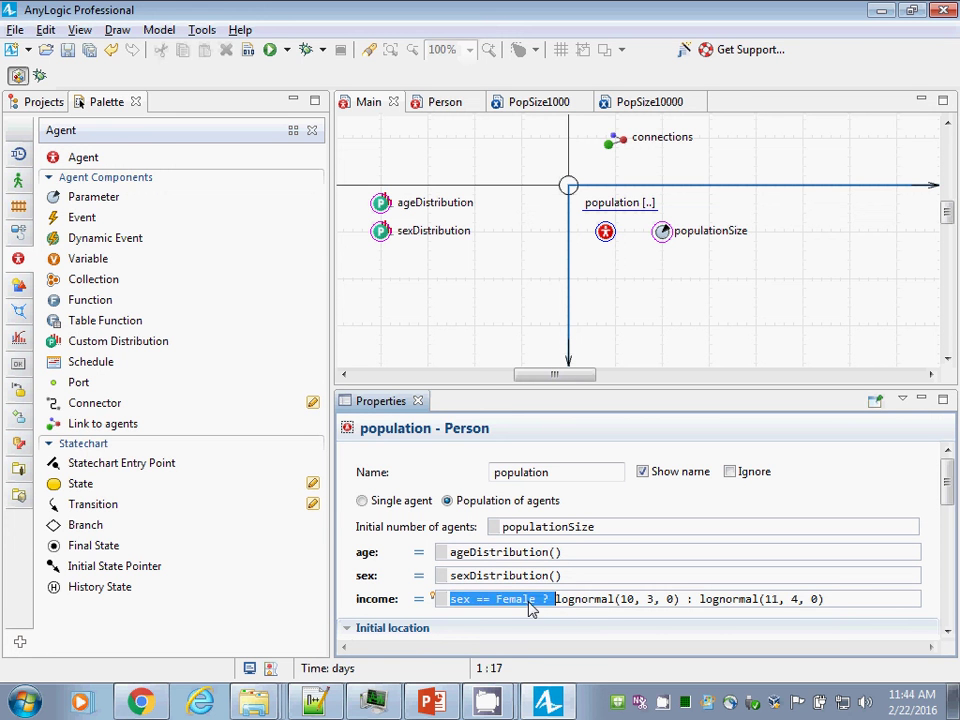
# Step: Extend the highlight over the whole income expression to review it, and save the model
pyautogui.hotkey('shift', 'Right')
pyautogui.hotkey('shift', 'Right')
pyautogui.hotkey('shift', 'Right')
pyautogui.hotkey('shift', 'Right')
pyautogui.hotkey('shift', 'Right')
pyautogui.hotkey('shift', 'Right')
pyautogui.hotkey('shift', 'Right')
pyautogui.hotkey('shift', 'Right')
pyautogui.hotkey('shift', 'Right')
pyautogui.hotkey('shift', 'Right')
pyautogui.hotkey('shift', 'Right')
pyautogui.hotkey('shift', 'Right')
pyautogui.hotkey('shift', 'Right')
pyautogui.hotkey('shift', 'Right')
pyautogui.hotkey('shift', 'Right')
pyautogui.hotkey('shift', 'Right')
pyautogui.hotkey('shift', 'Right')
pyautogui.hotkey('shift', 'Right')
pyautogui.hotkey('shift', 'Right')
pyautogui.hotkey('shift', 'Right')
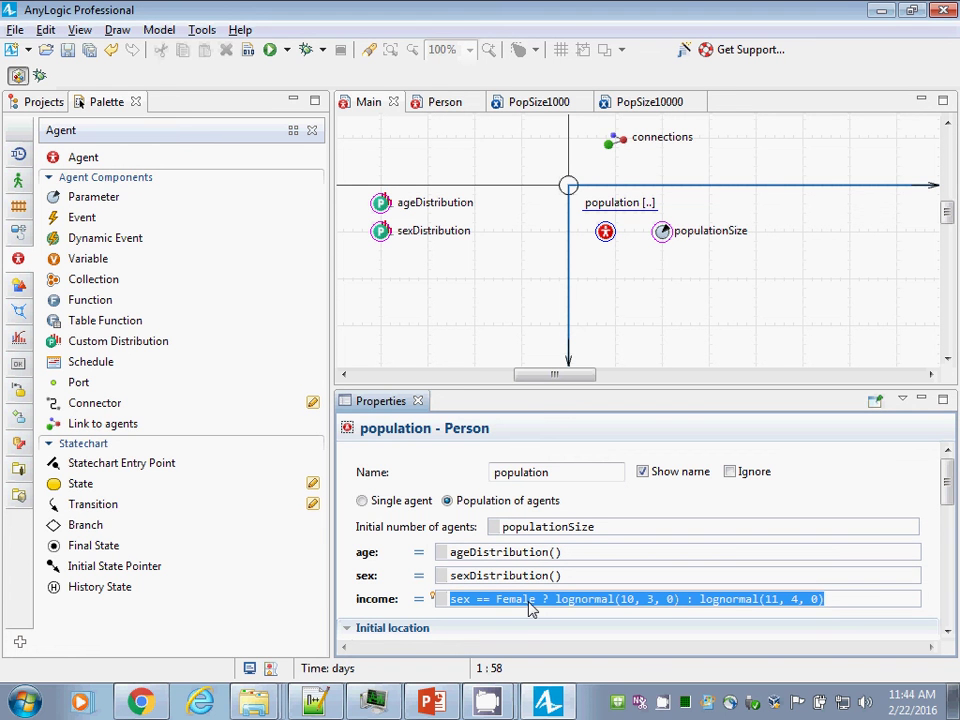
pyautogui.press('Right')
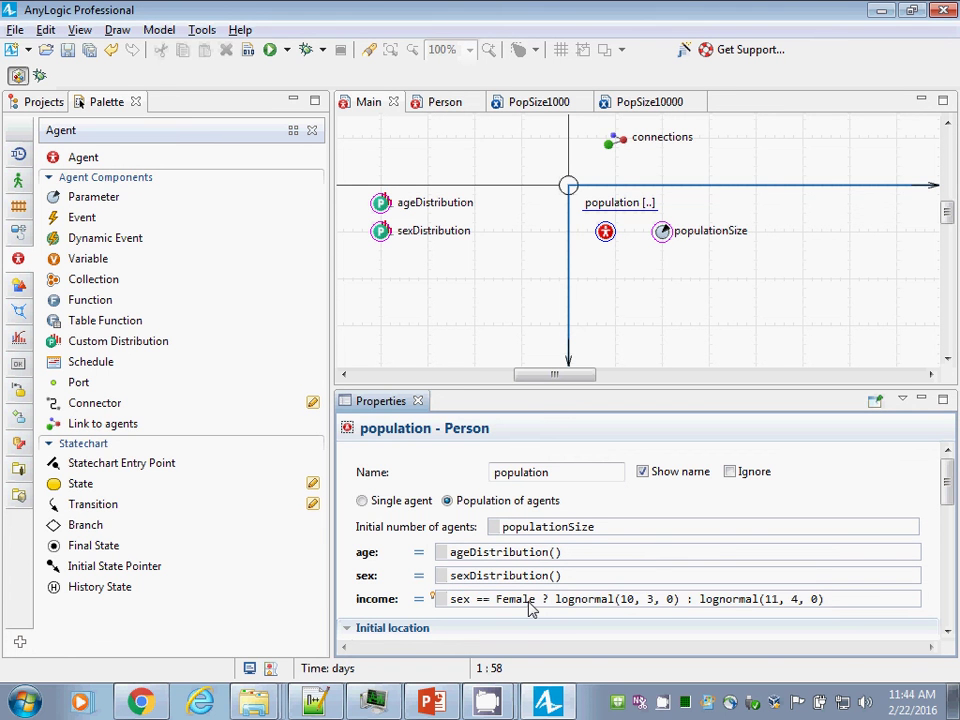
pyautogui.hotkey('ctrl', 's')
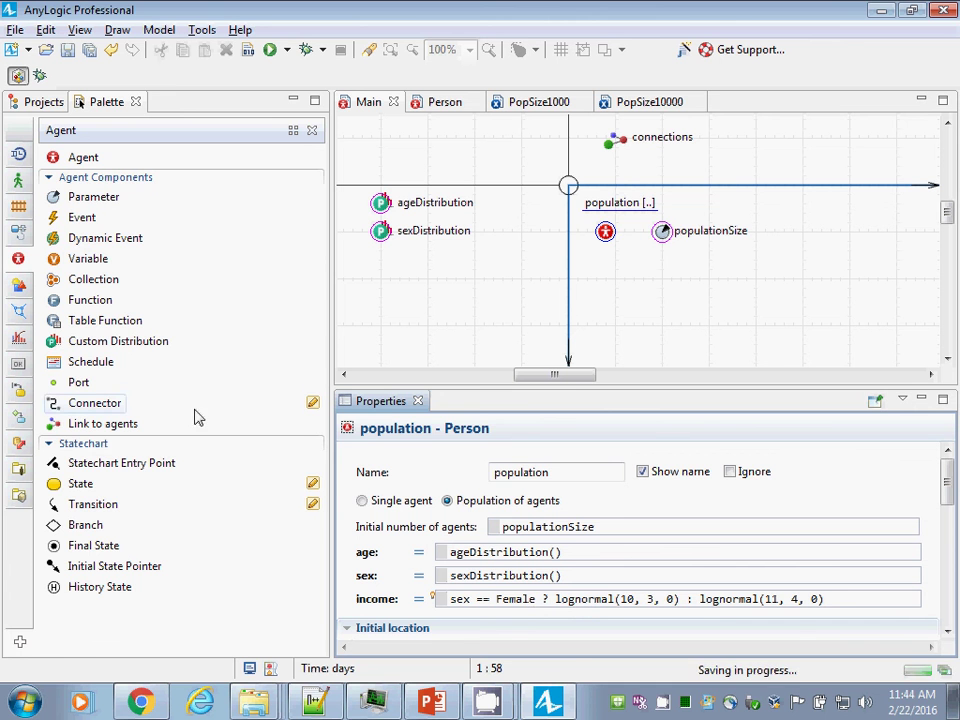
# Step: Try to run the PopSize100 experiment, cancel its launch, and inspect the parameter expressions of the population in Main
pyautogui.click(44, 101)
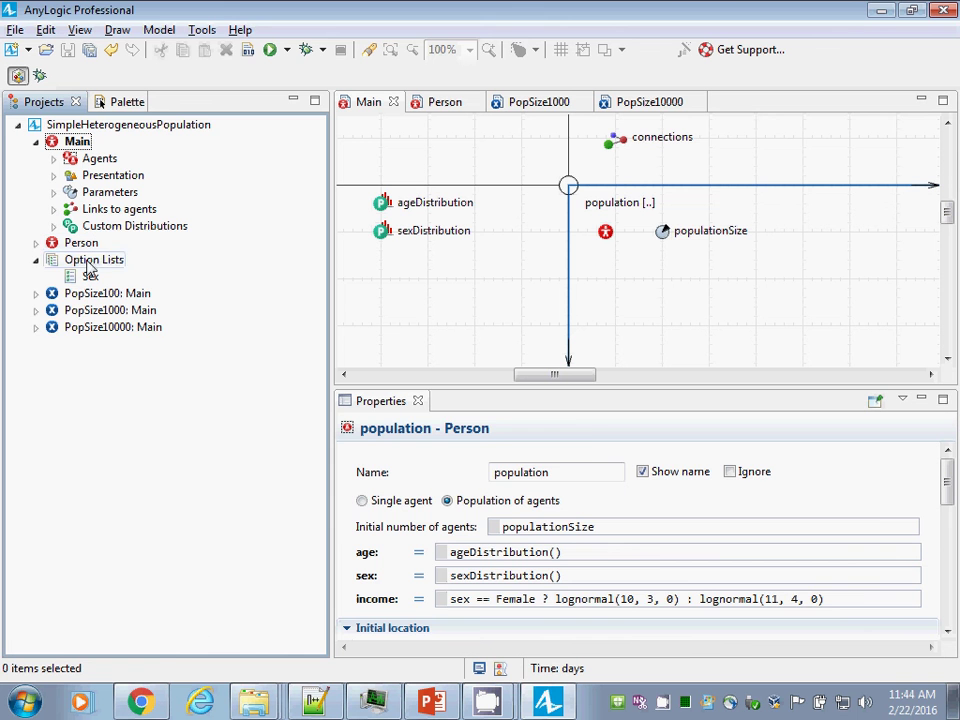
pyautogui.rightClick(82, 297)
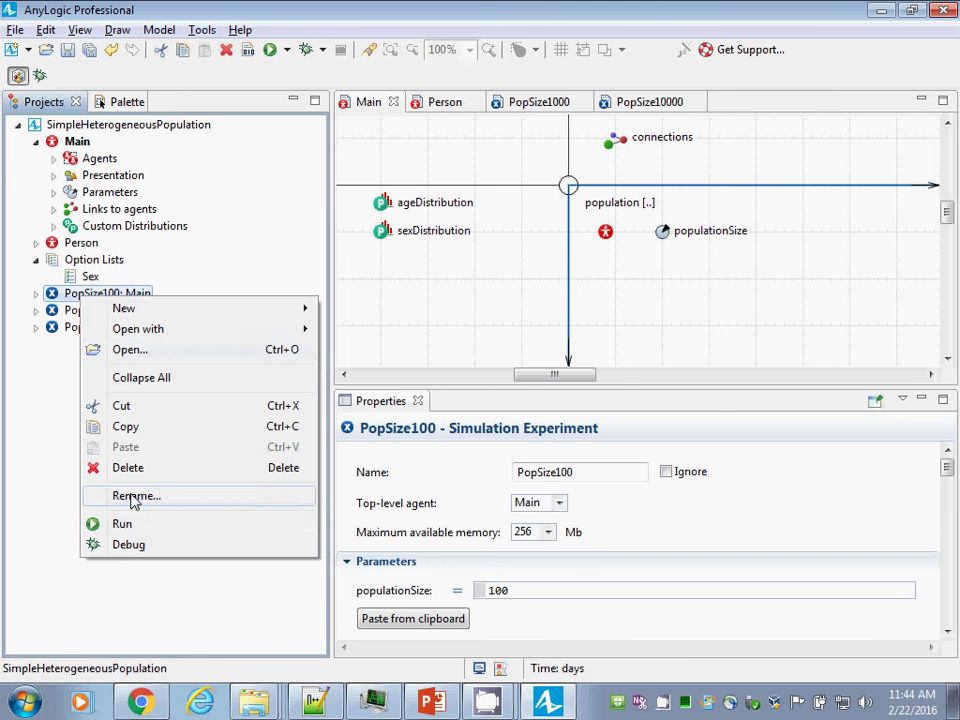
pyautogui.click(122, 524)
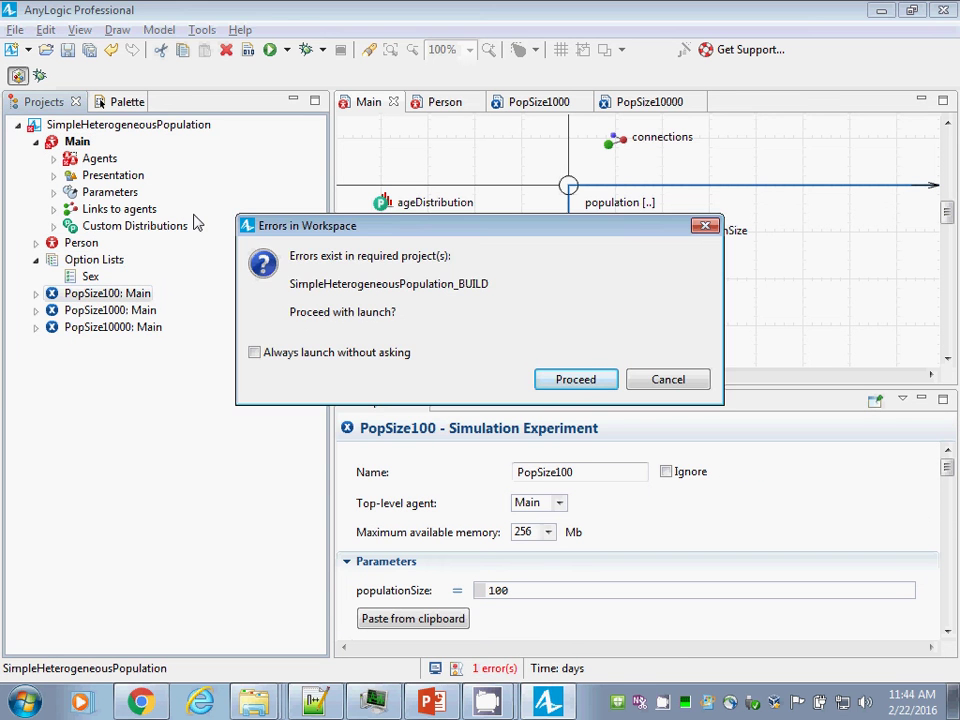
pyautogui.press('Escape')
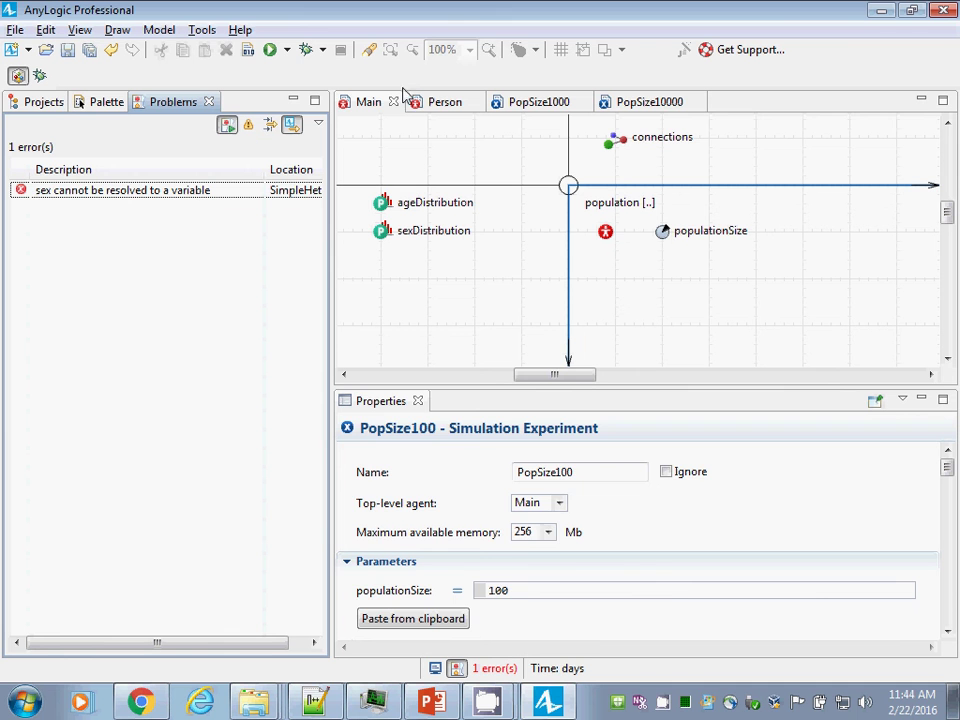
pyautogui.click(612, 235)
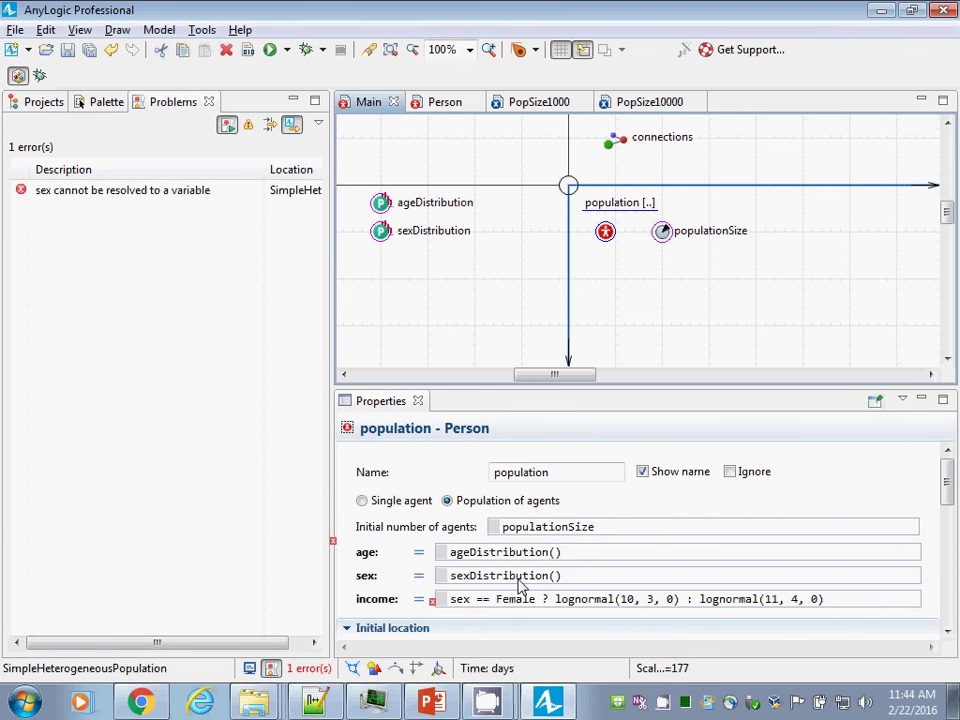
# Step: Try once more to run the PopSize100 experiment, and cancel the launch
pyautogui.click(36, 101)
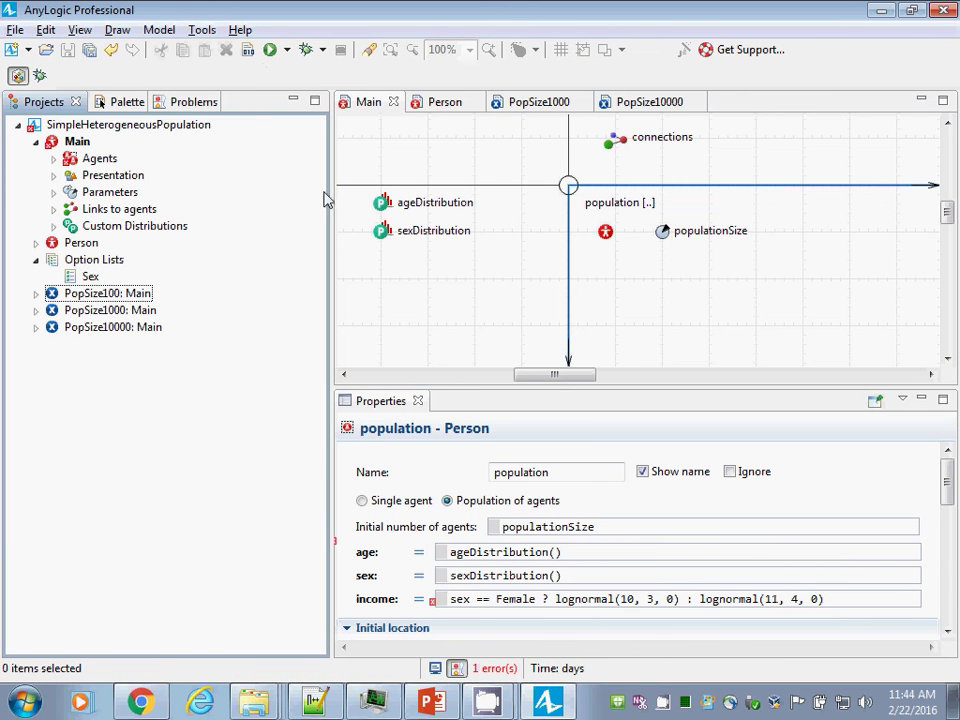
pyautogui.rightClick(77, 297)
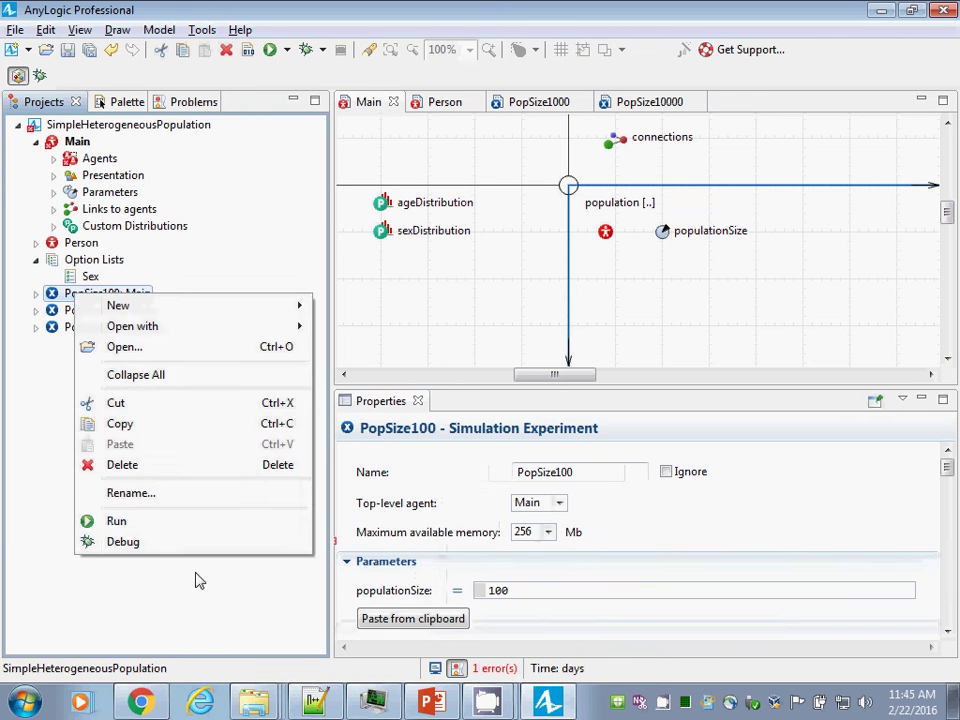
pyautogui.click(178, 531)
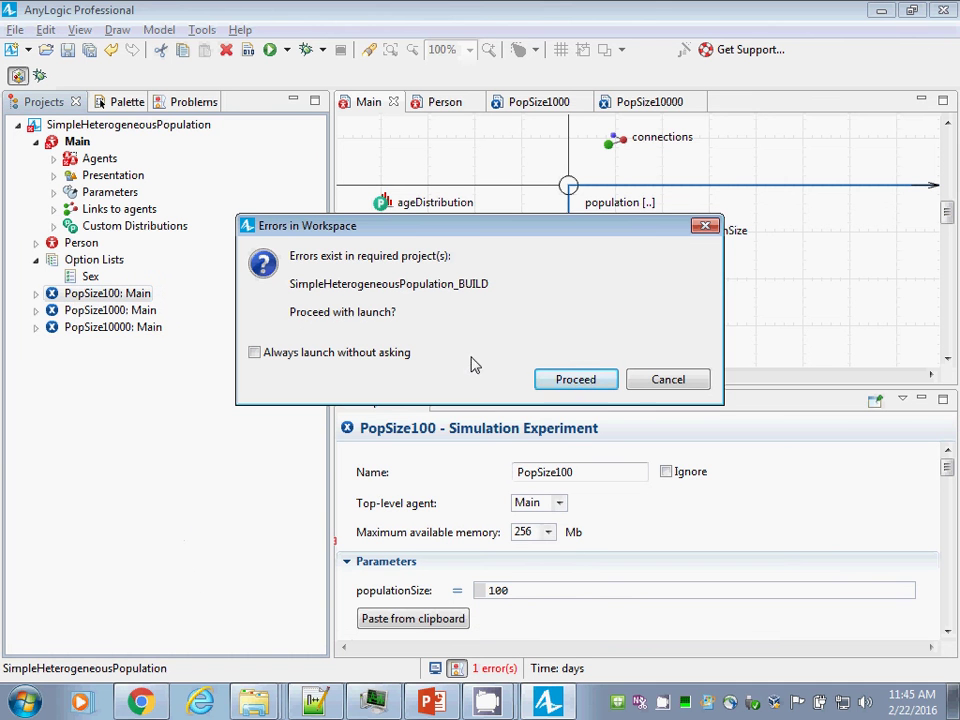
pyautogui.click(668, 380)
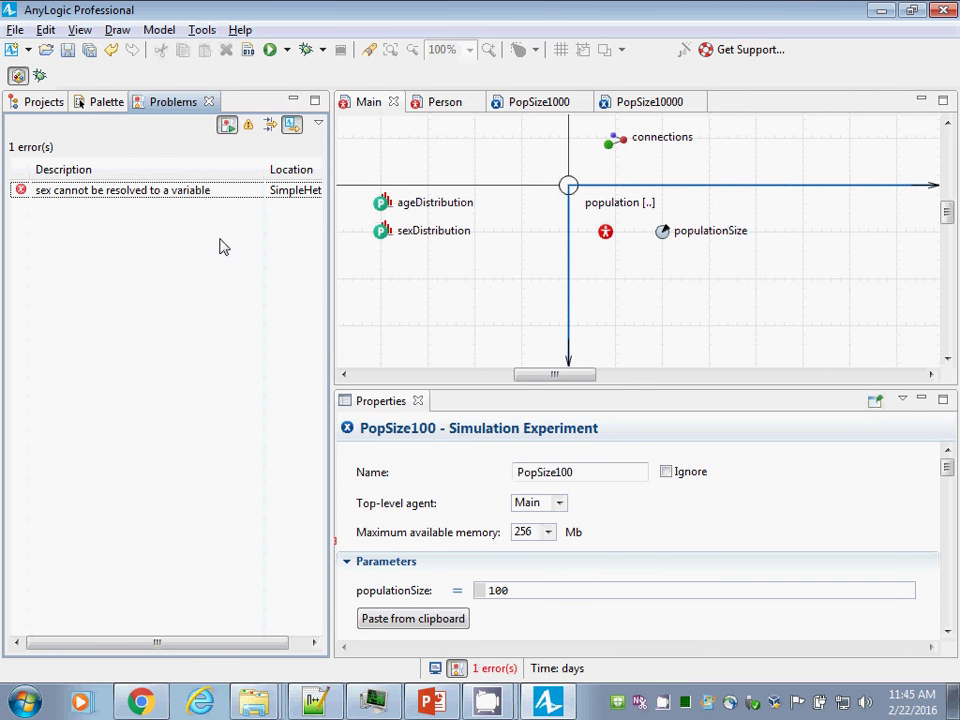
# Step: Build the model and open the list of reported problems
pyautogui.click(249, 51)
pyautogui.click(249, 51)
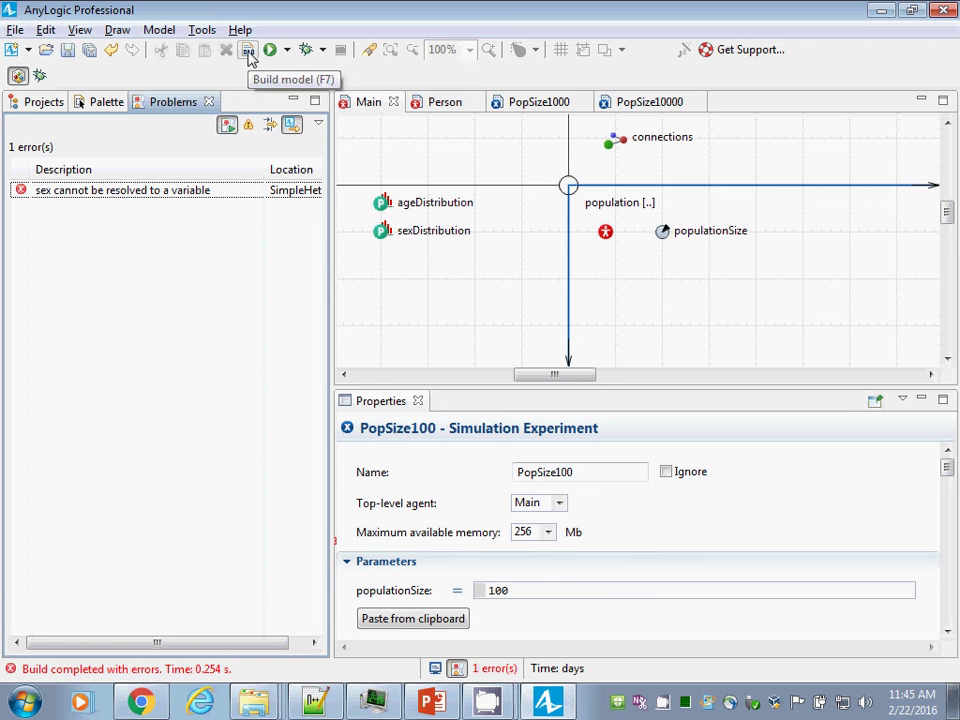
pyautogui.click(248, 50)
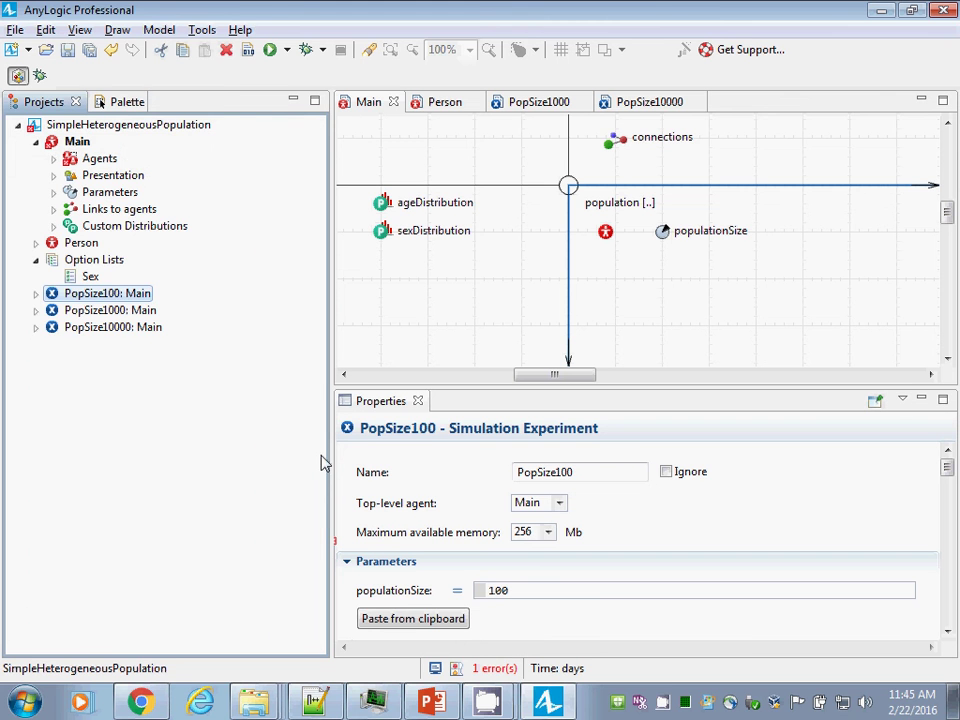
pyautogui.click(485, 668)
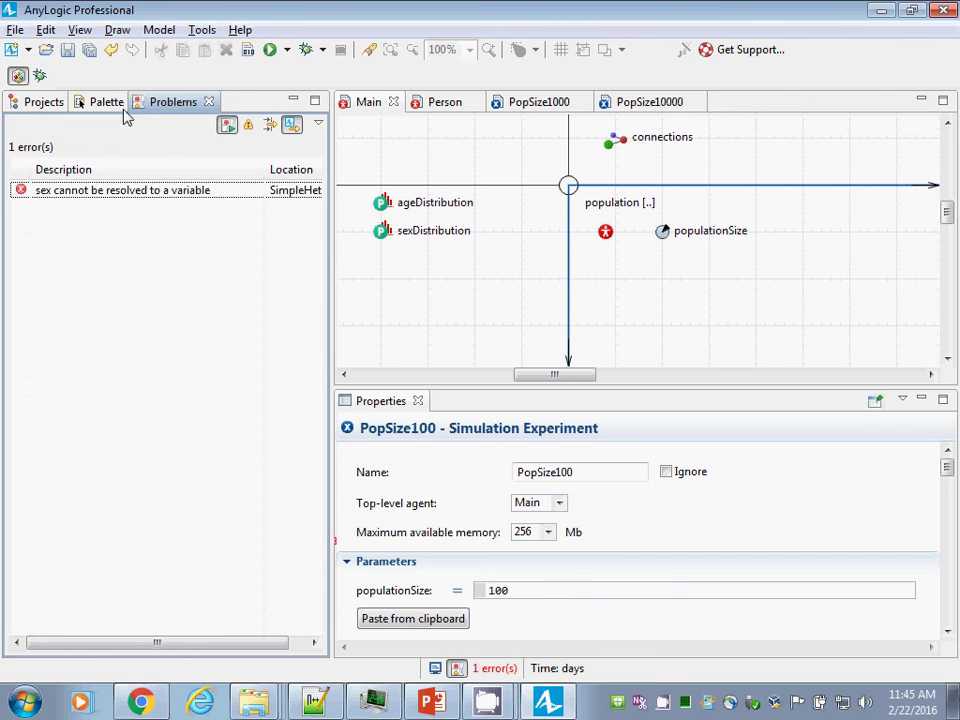
# Step: Go to the reported error in the population's income expression, prefix sex with self. and save the model
pyautogui.doubleClick(85, 192)
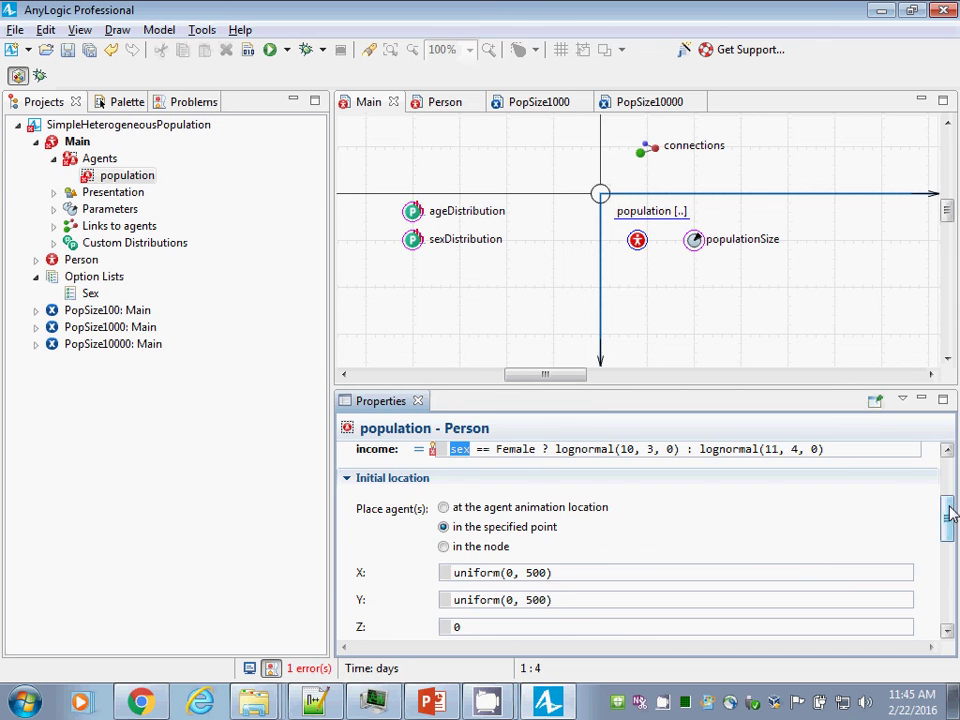
pyautogui.moveTo(949, 508); pyautogui.dragTo(950, 480)
pyautogui.press('Left')
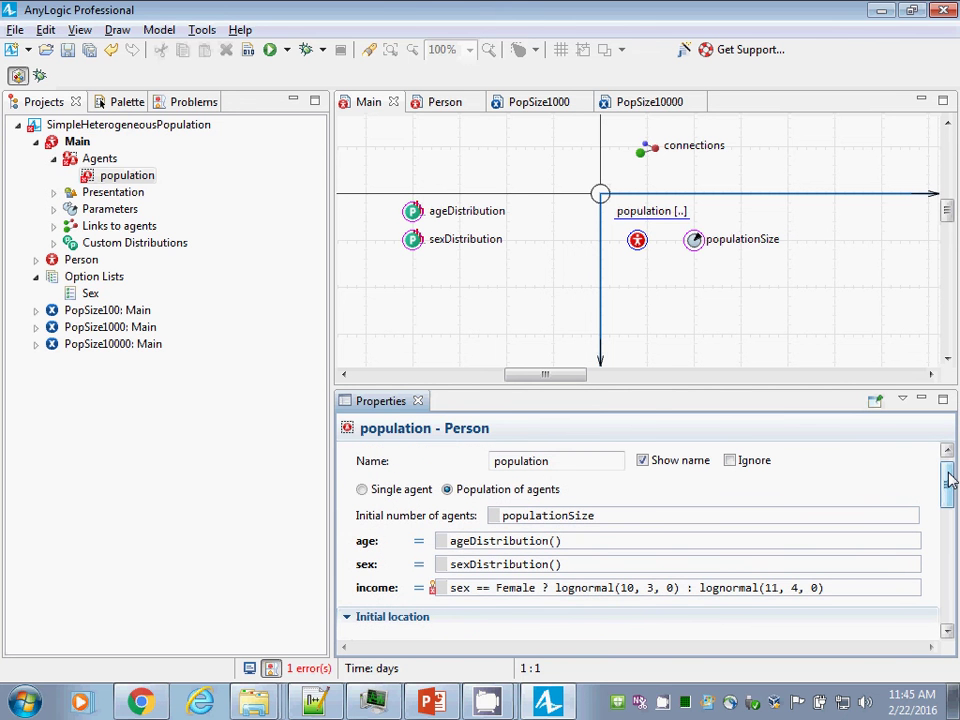
pyautogui.write('self.')
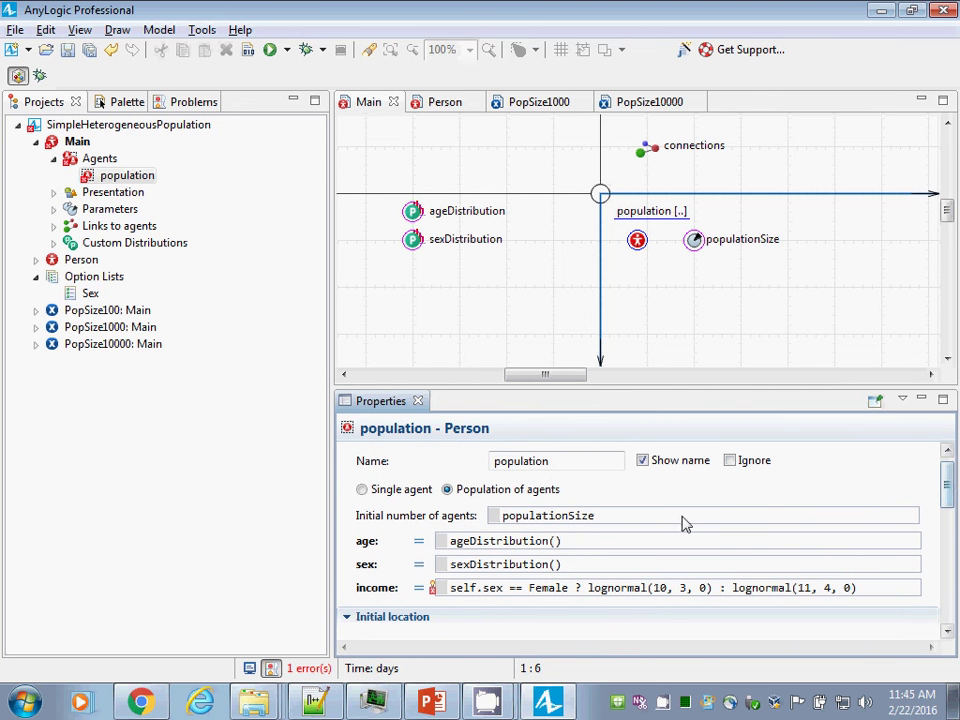
pyautogui.hotkey('ctrl', 's')
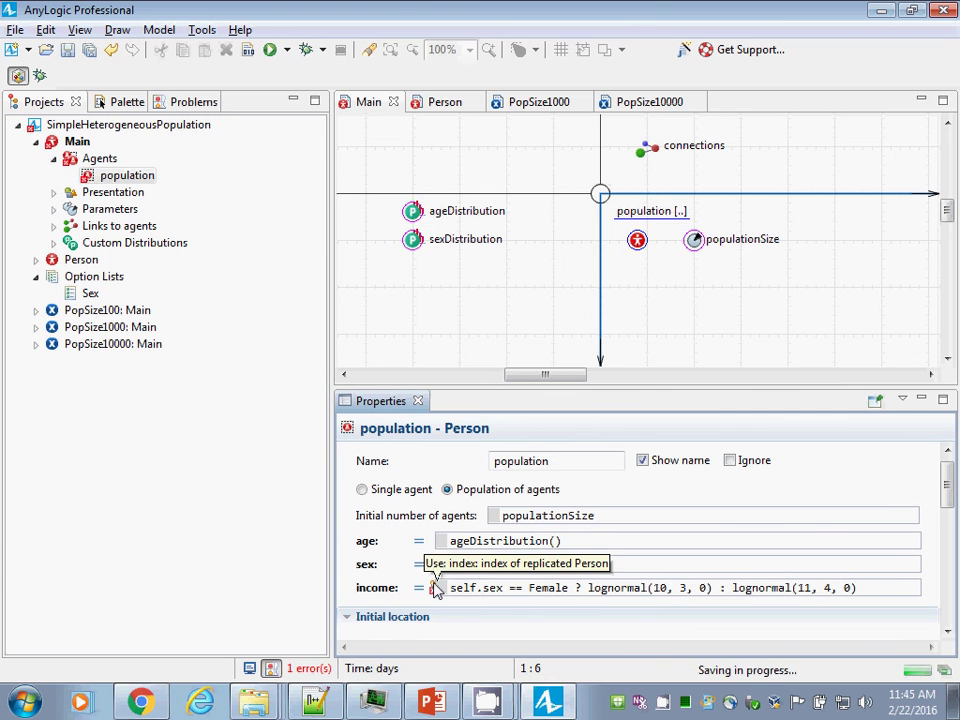
# Step: Highlight the added self. prefix in the income expression and build the model
pyautogui.click(479, 592)
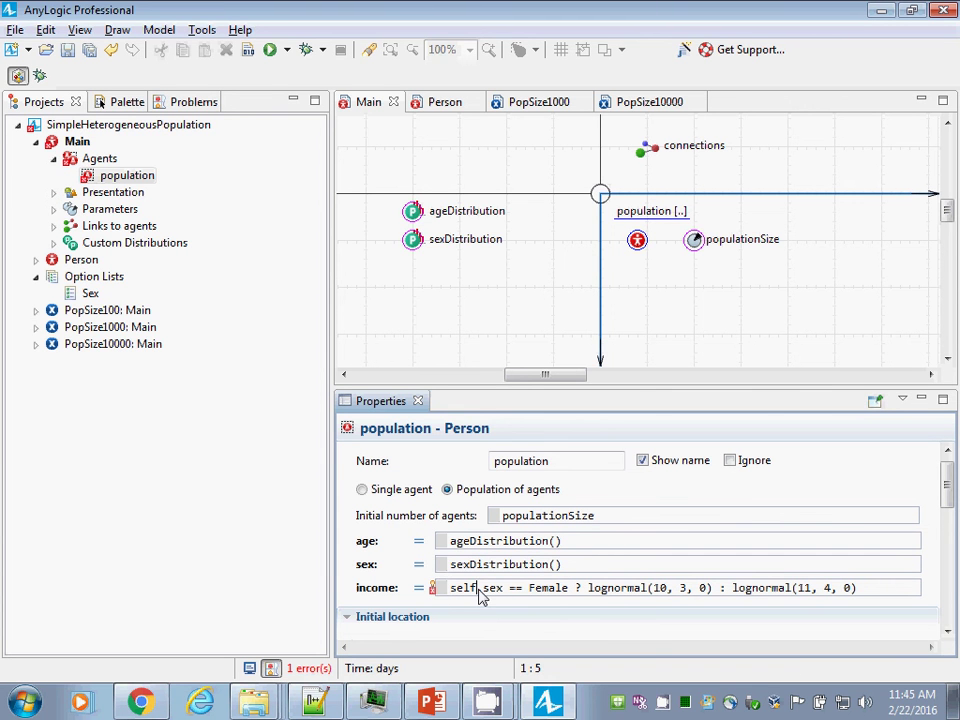
pyautogui.hotkey('shift', 'Home')
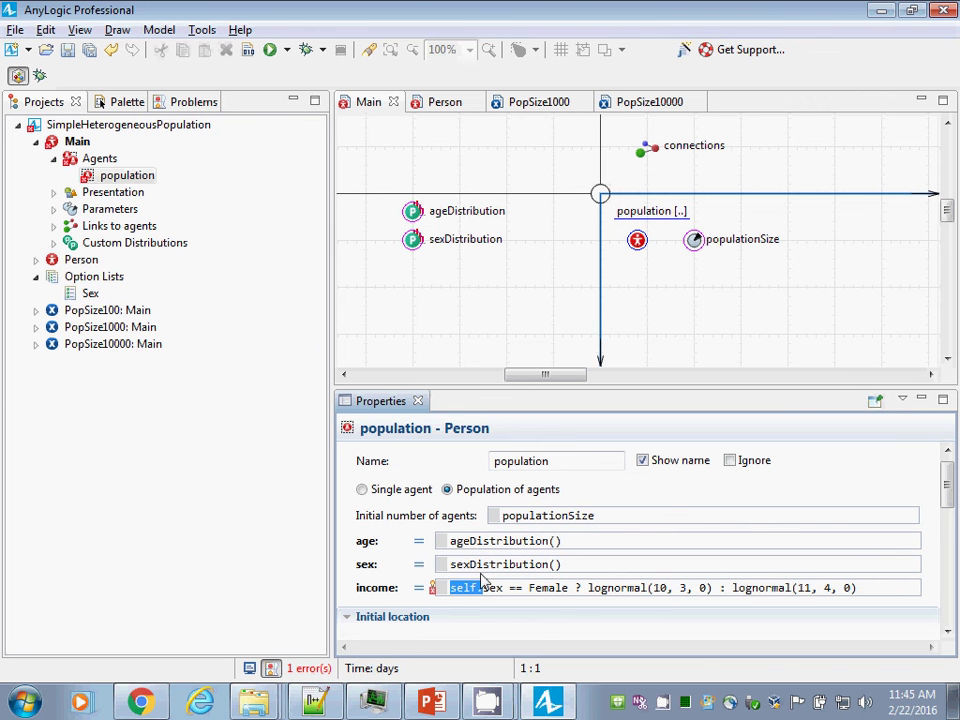
pyautogui.click(248, 51)
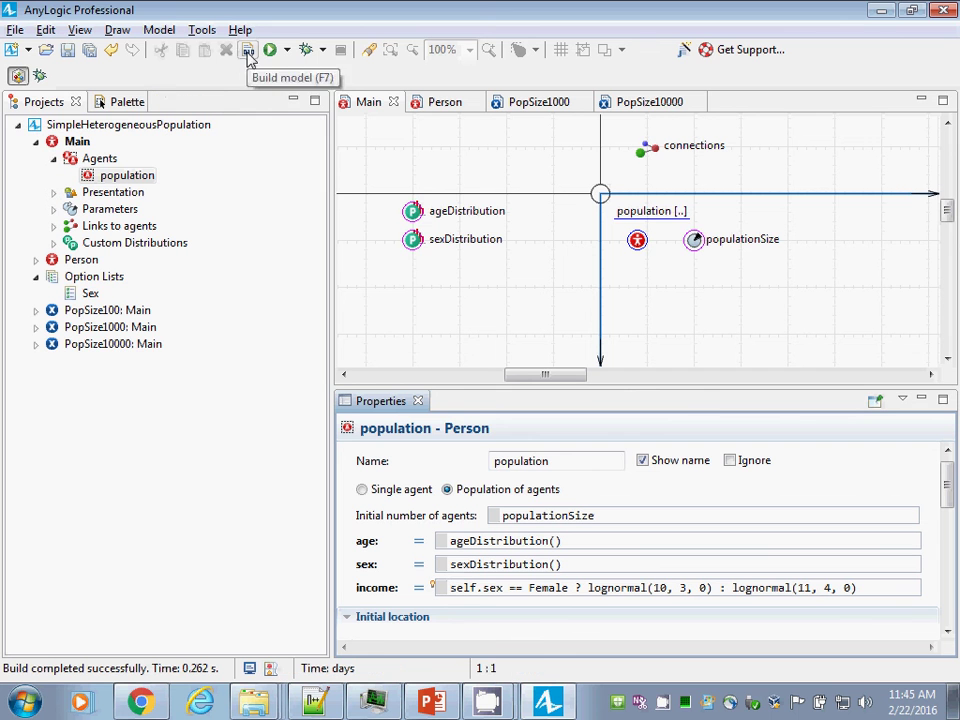
# Step: Highlight the self. prefix again to review it, save the model and rebuild it
pyautogui.rightClick(483, 587)
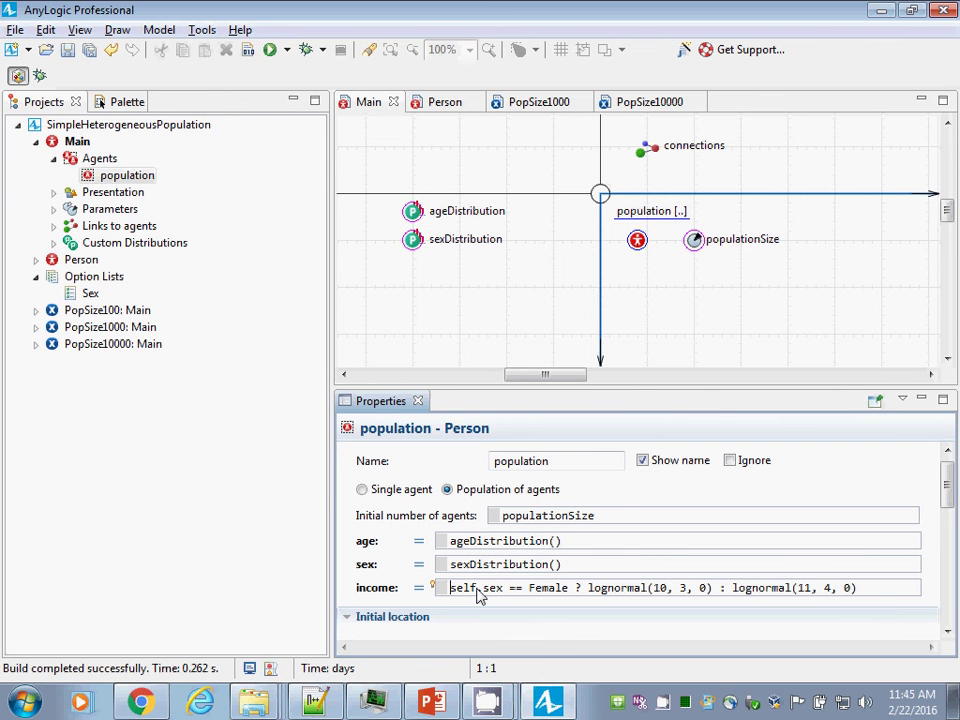
pyautogui.click(478, 589)
pyautogui.moveTo(482, 590); pyautogui.dragTo(422, 587)
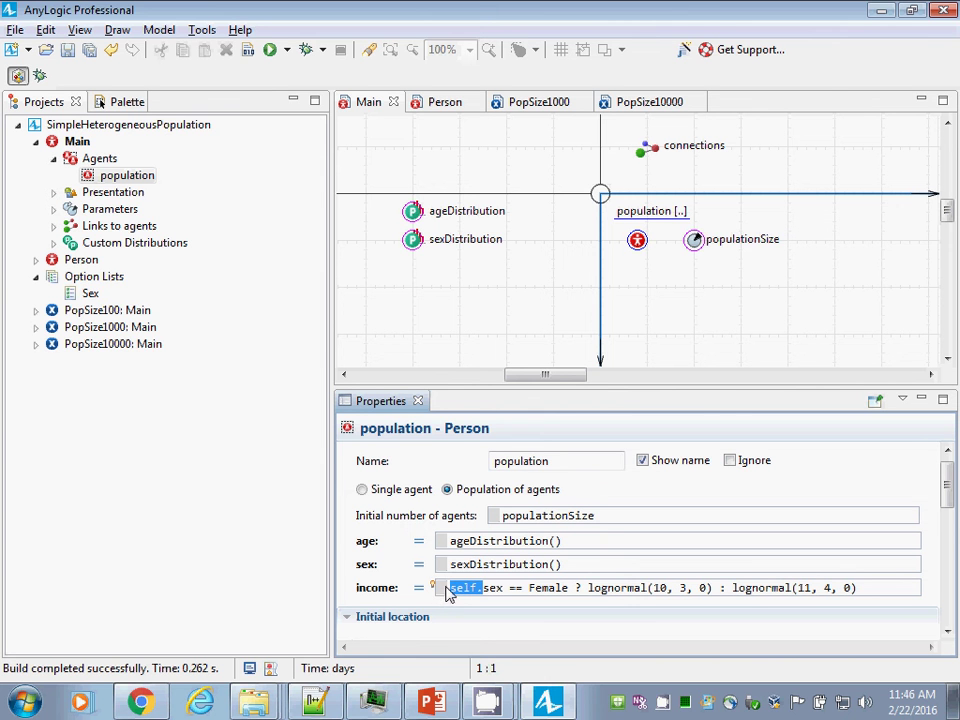
pyautogui.hotkey('ctrl', 's')
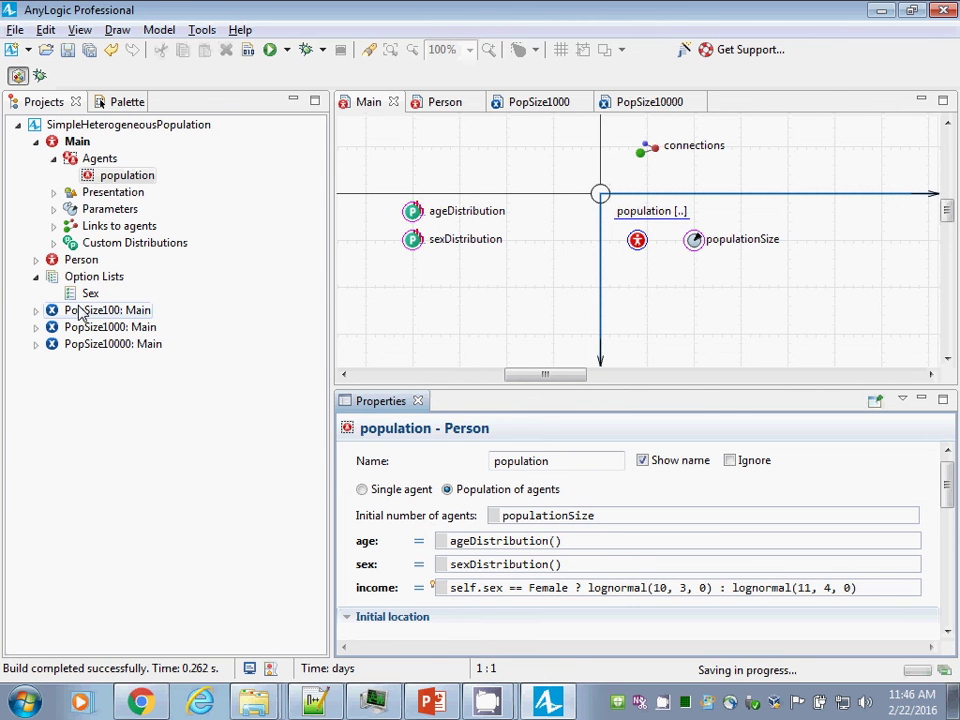
pyautogui.click(249, 50)
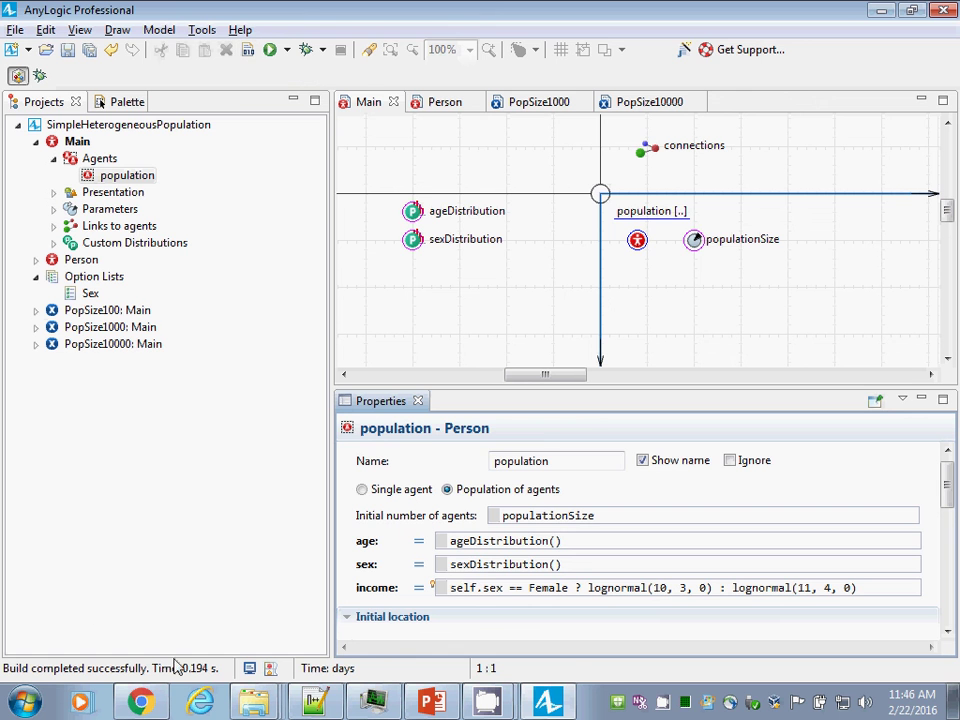
# Step: Run the PopSize100 experiment and open agent population[0] to inspect its age, sex and income
pyautogui.rightClick(79, 311)
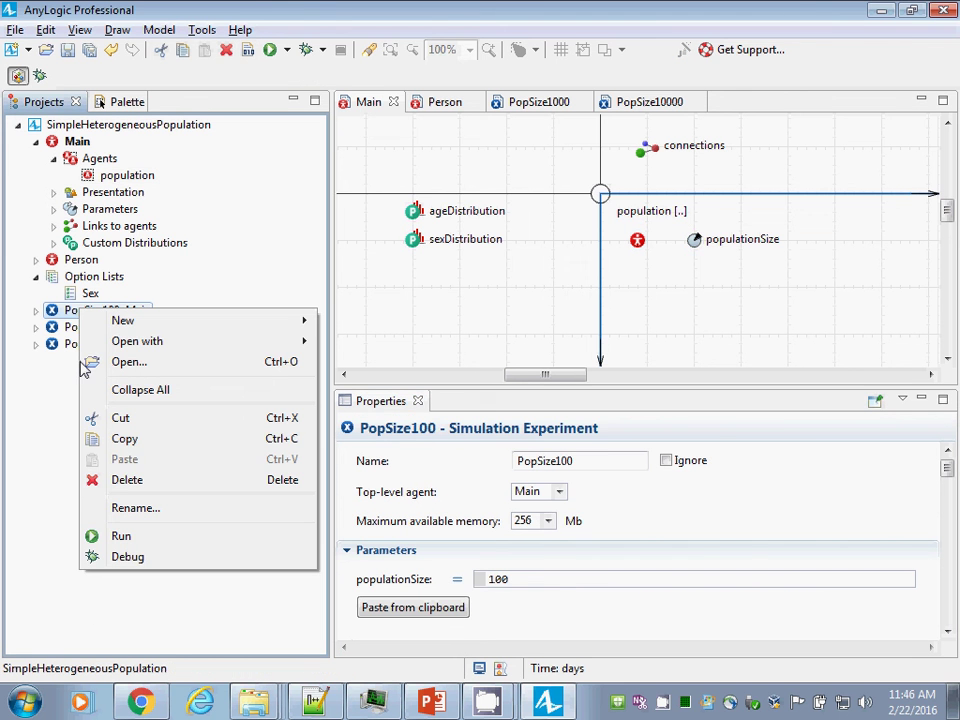
pyautogui.click(128, 545)
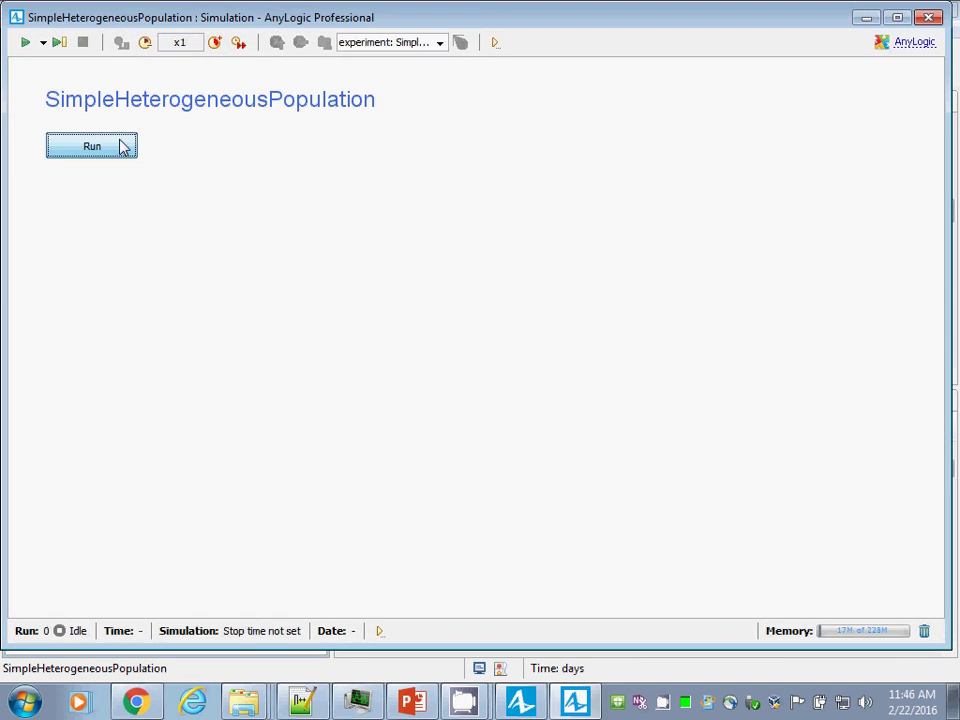
pyautogui.click(120, 146)
pyautogui.click(381, 48)
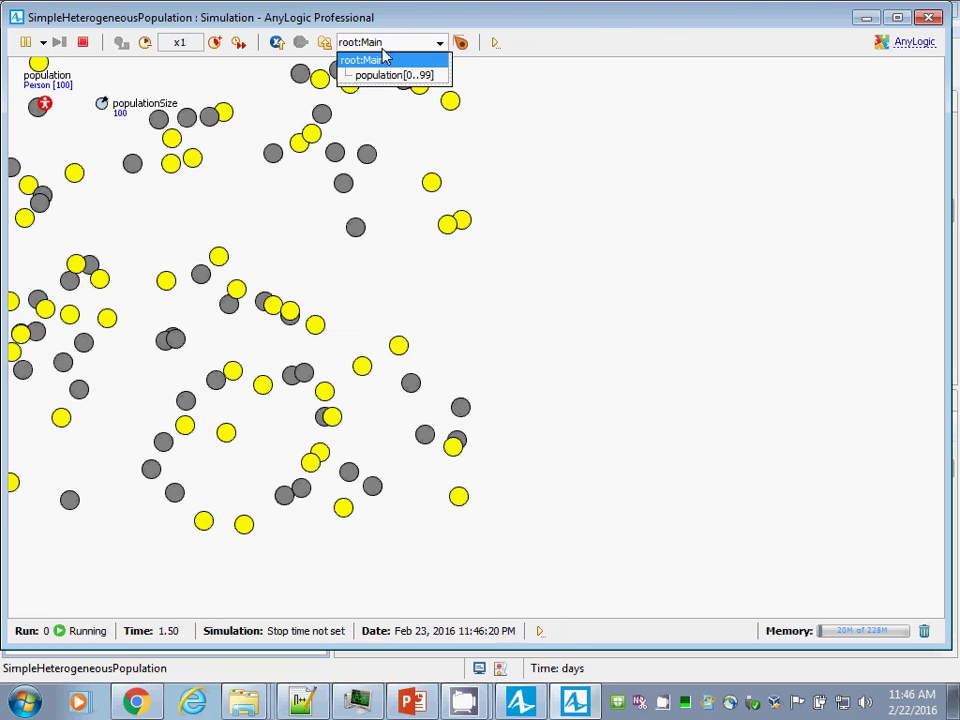
pyautogui.click(386, 76)
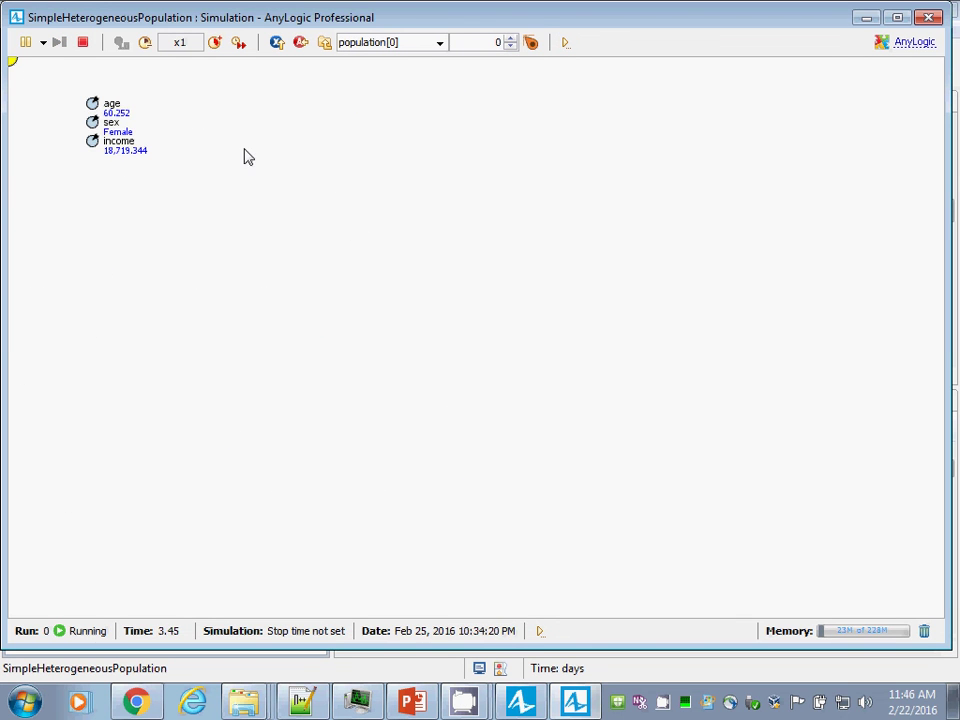
pyautogui.moveTo(246, 156); pyautogui.dragTo(417, 296)
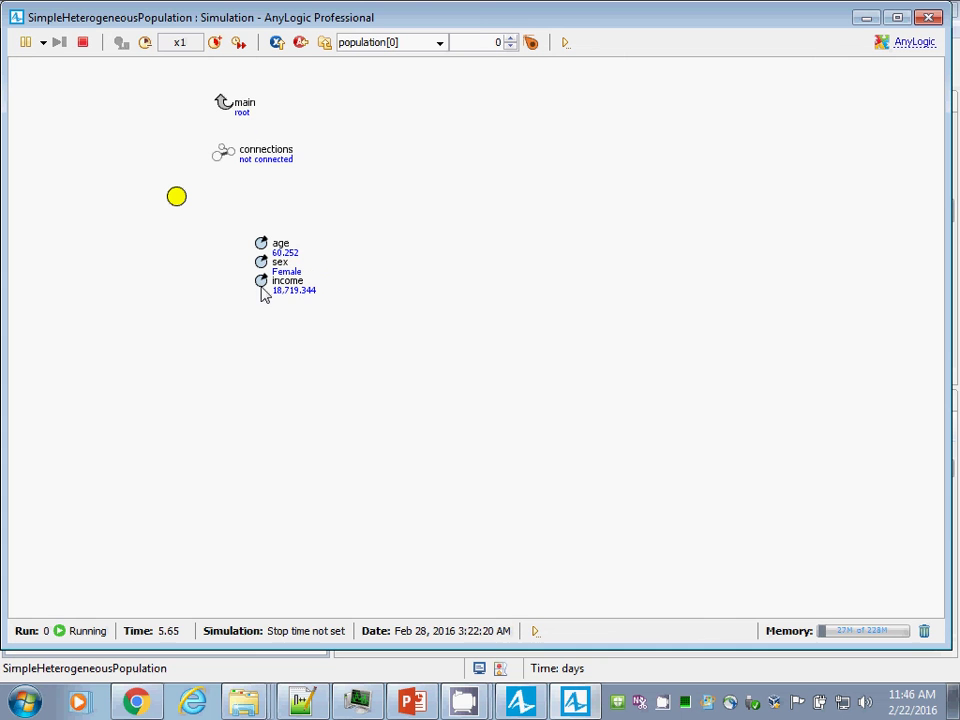
# Step: Step through agents population[1] to population[3] to compare their parameter values, and close the simulation
pyautogui.click(511, 38)
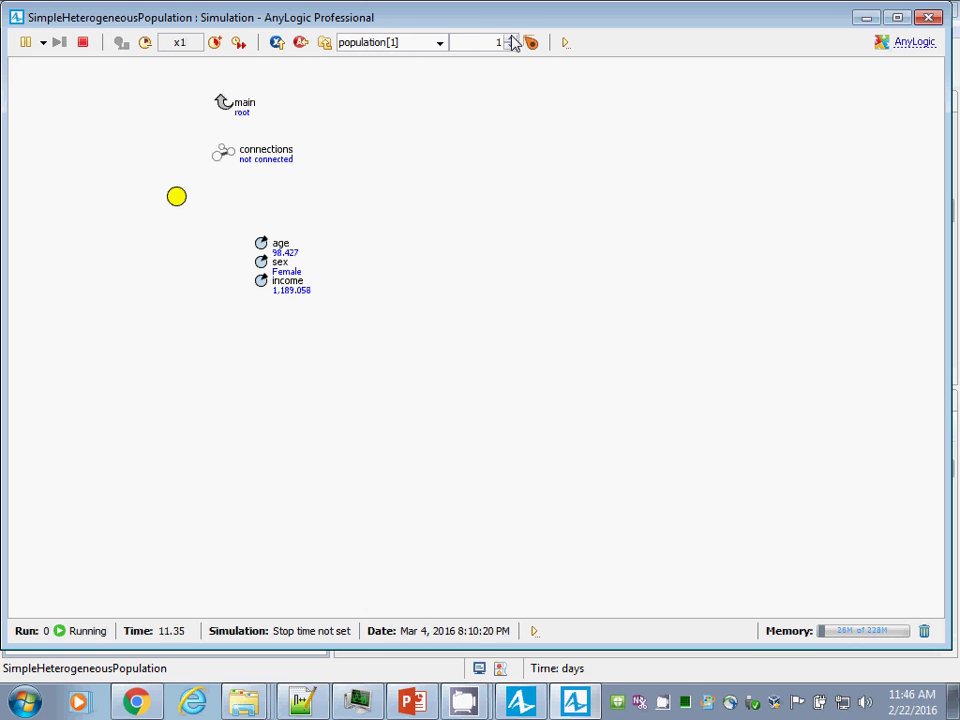
pyautogui.click(511, 38)
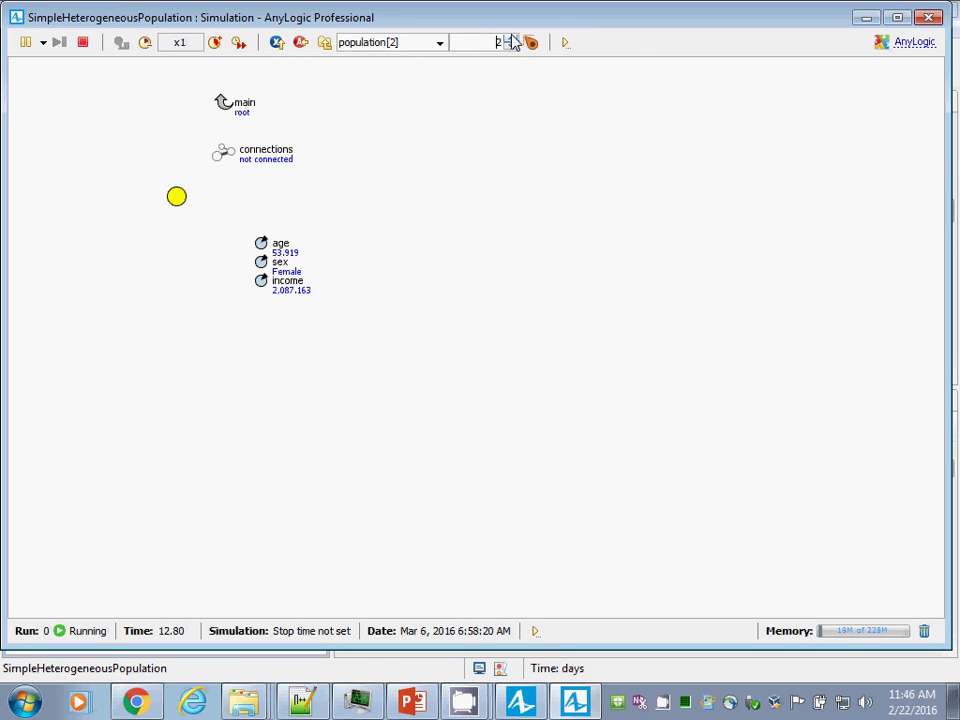
pyautogui.click(511, 38)
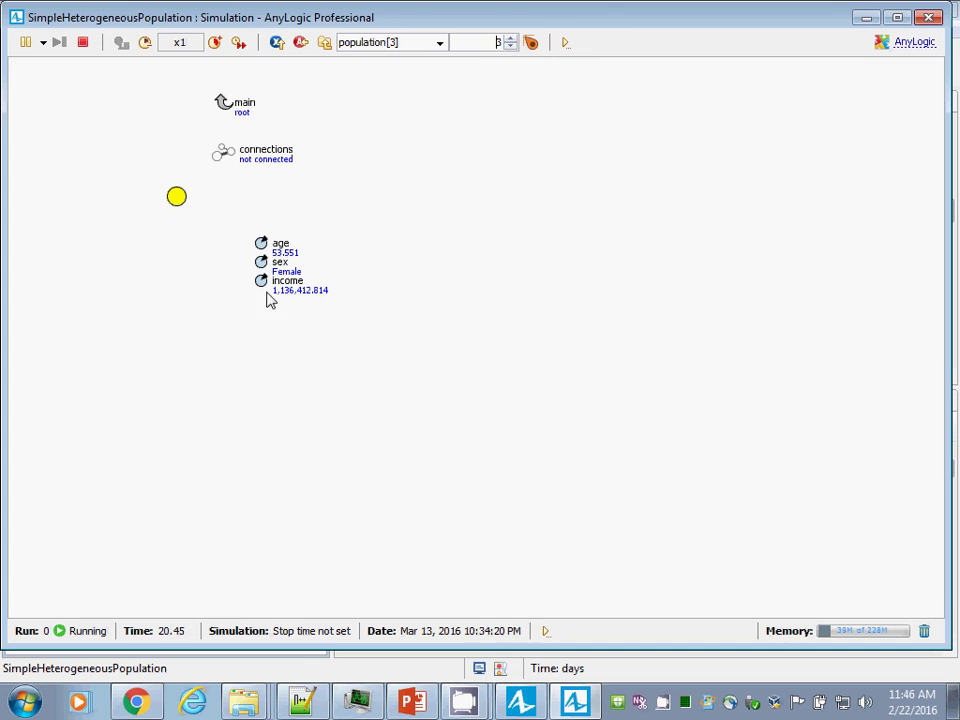
pyautogui.click(928, 20)
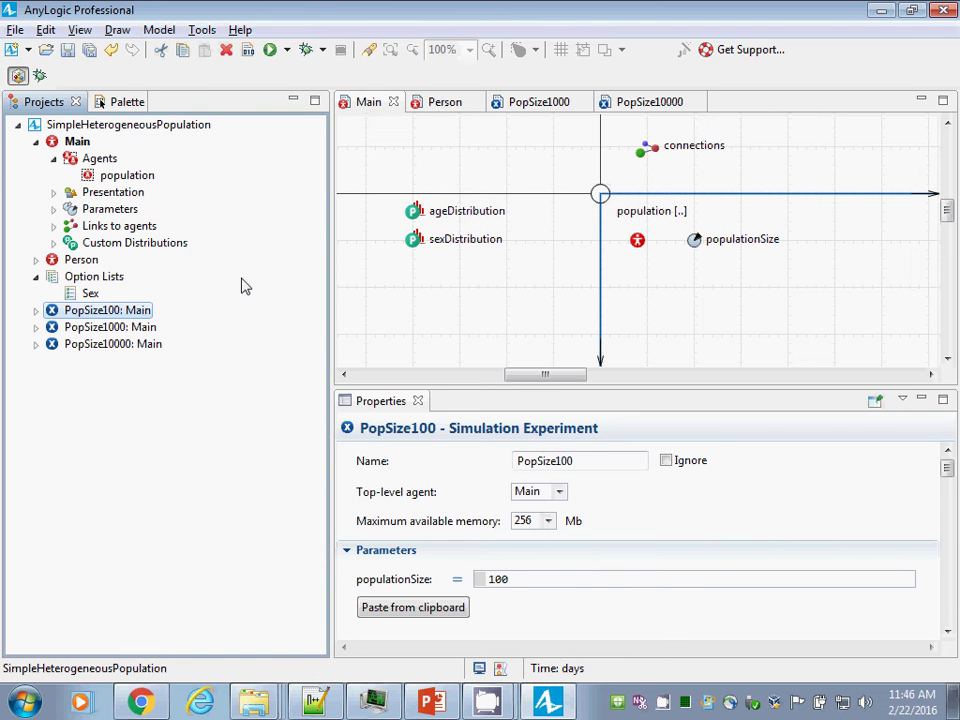
# Step: Open the Person agent type and show the position and size settings of its oval
pyautogui.click(435, 103)
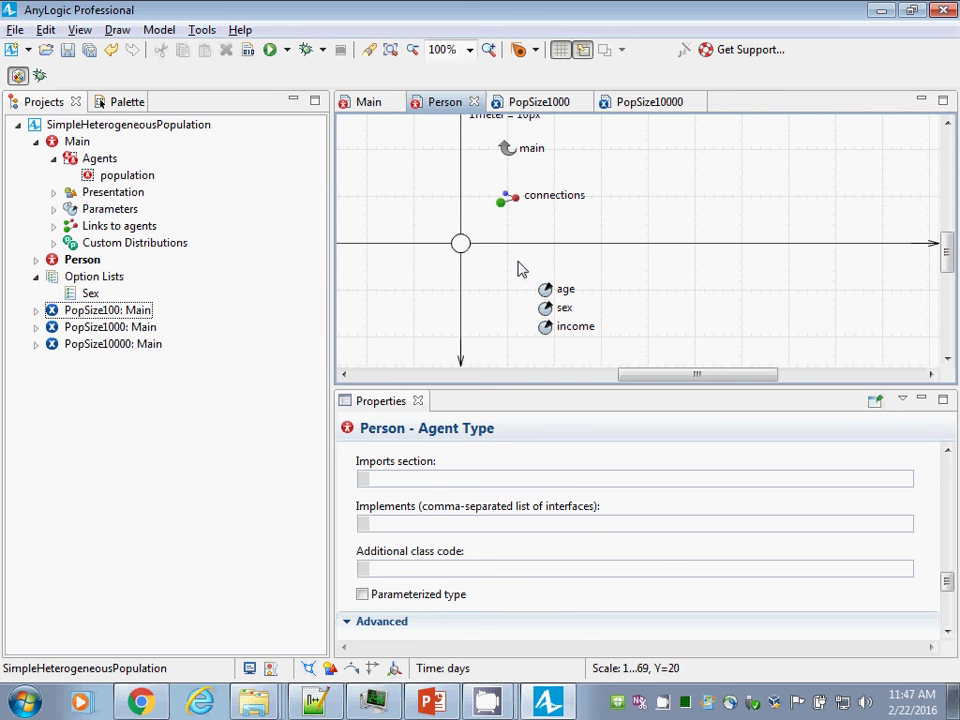
pyautogui.click(460, 243)
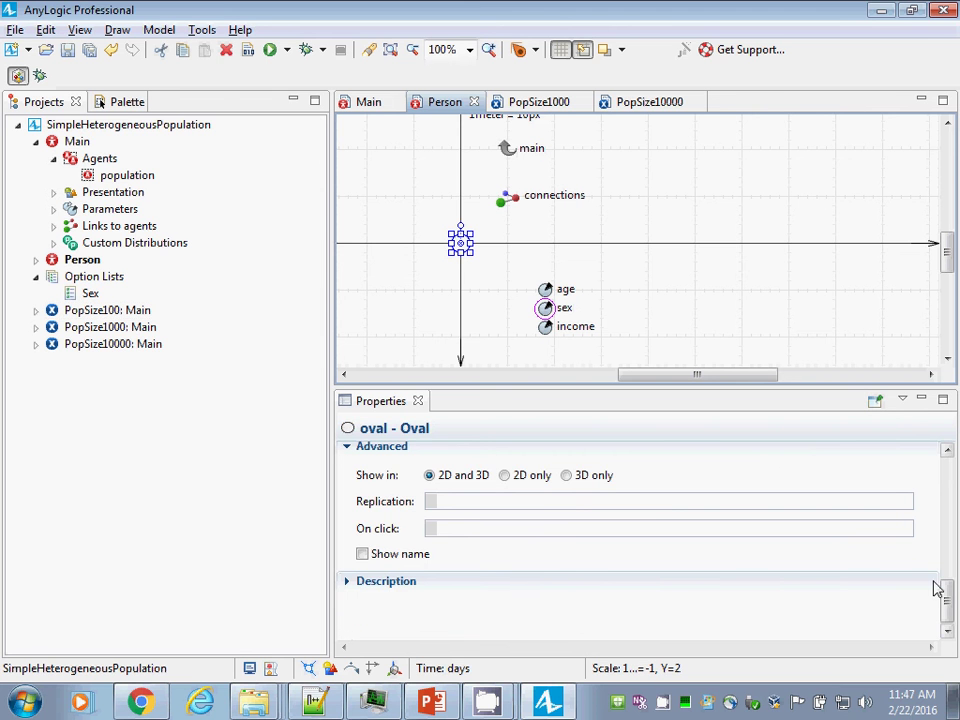
pyautogui.moveTo(947, 603); pyautogui.dragTo(949, 544)
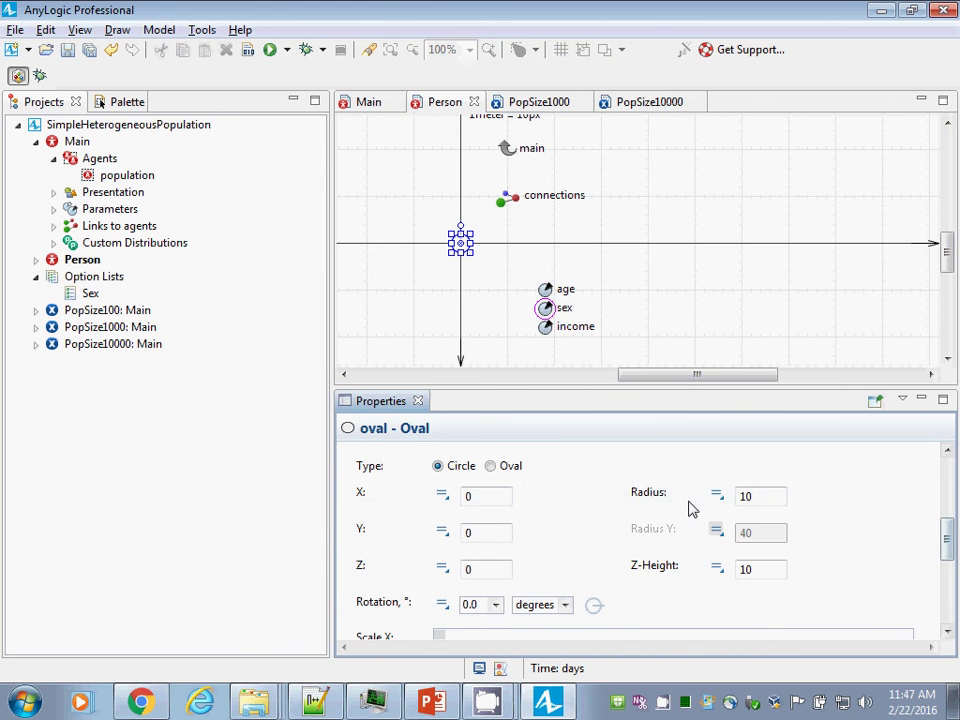
pyautogui.click(719, 498)
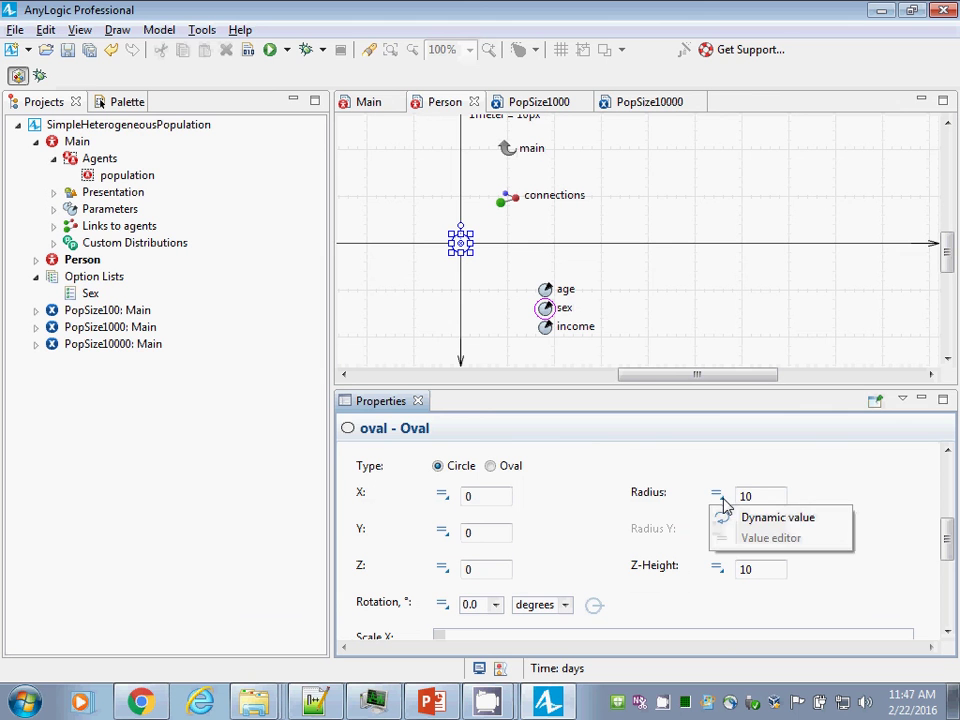
pyautogui.click(764, 504)
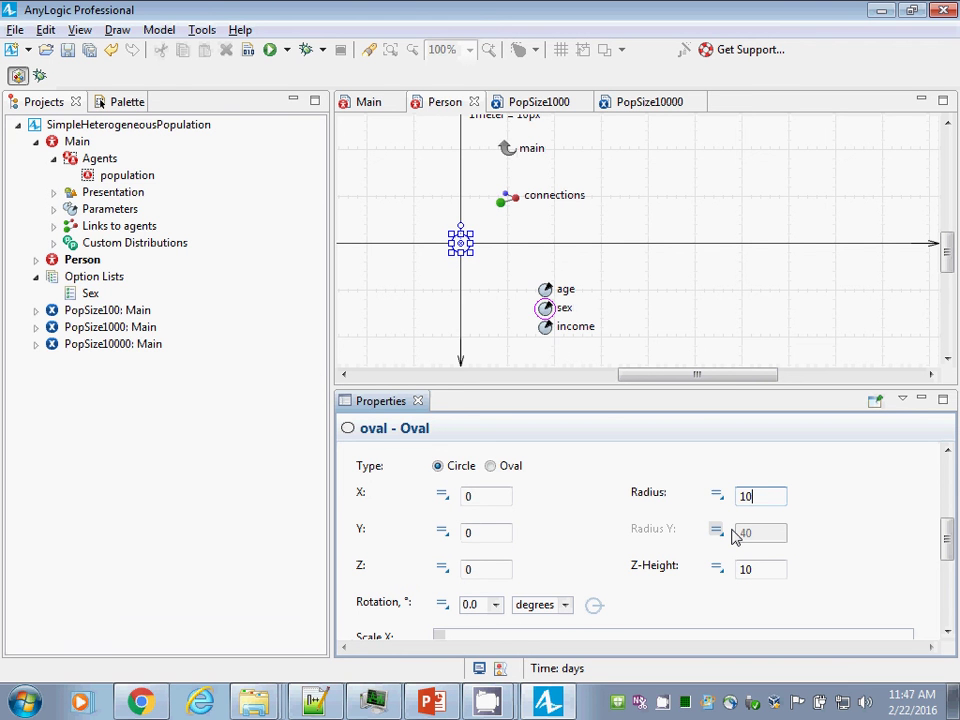
pyautogui.press('BackSpace')
pyautogui.press('BackSpace')
pyautogui.write('log')
pyautogui.press('BackSpace')
pyautogui.press('BackSpace')
pyautogui.press('BackSpace')
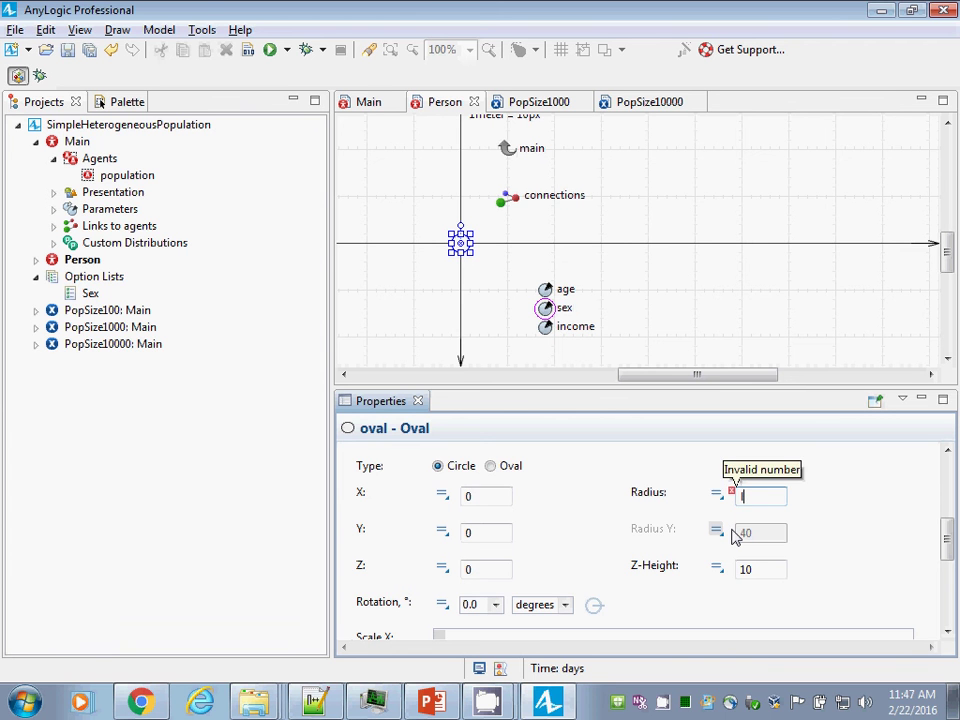
pyautogui.write('0')
pyautogui.press('BackSpace')
pyautogui.write('10')
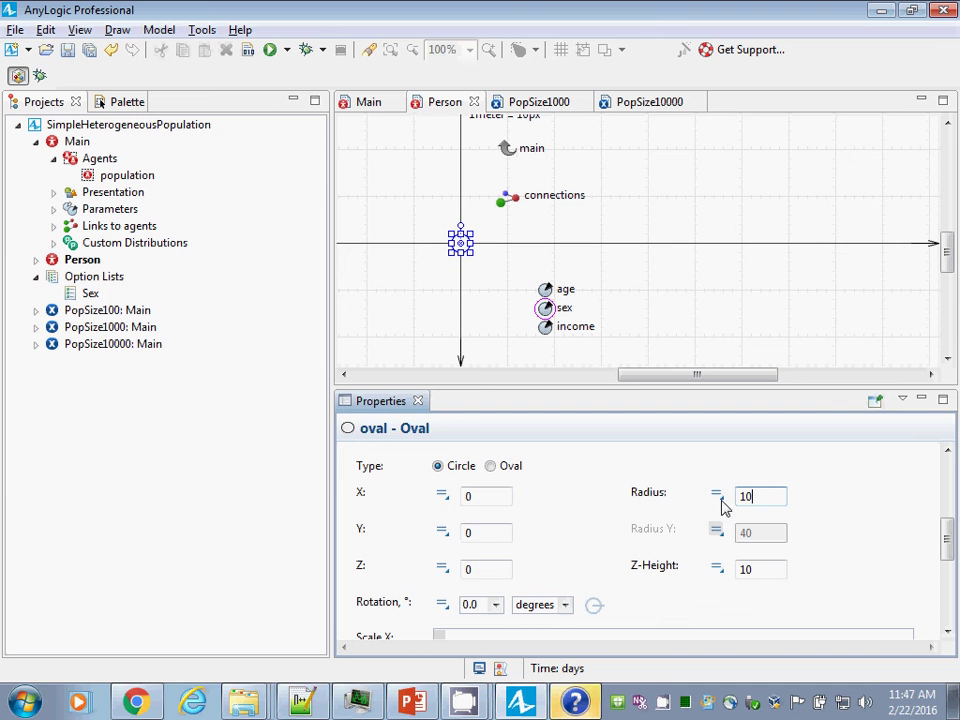
# Step: Make the oval's radius a dynamic value and enter the expression log(income + 1) * 2.0
pyautogui.moveTo(720, 505)
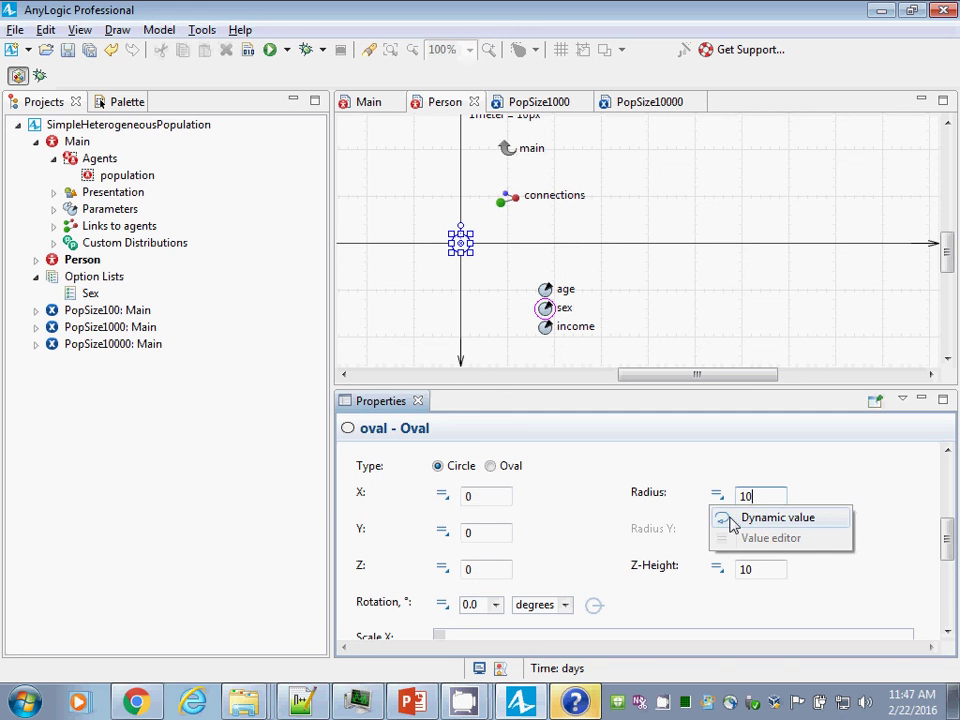
pyautogui.click(732, 521)
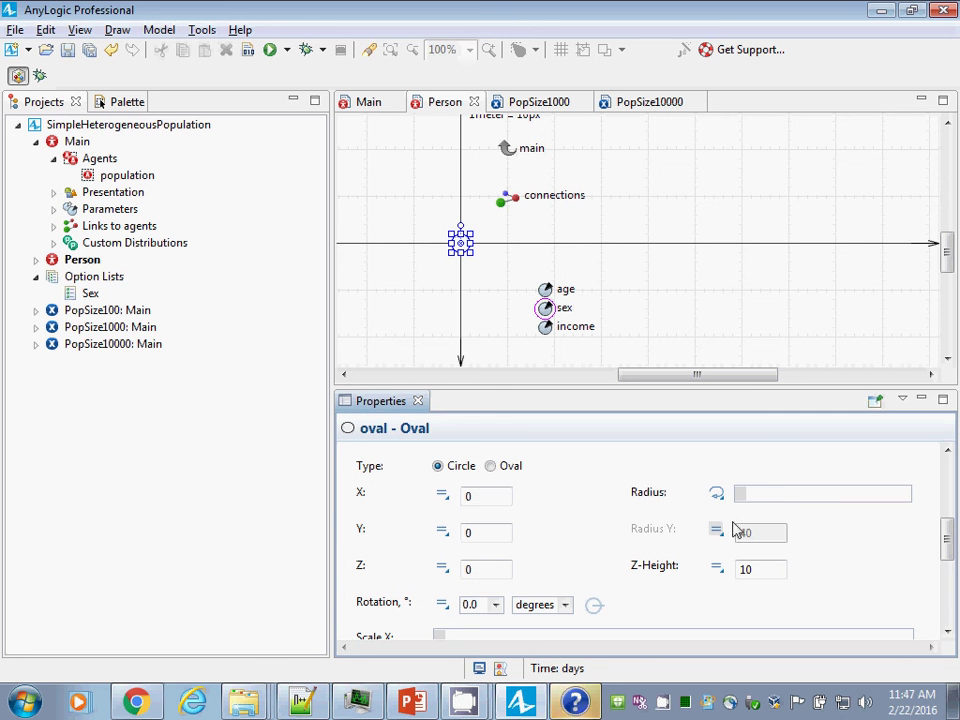
pyautogui.click(790, 504)
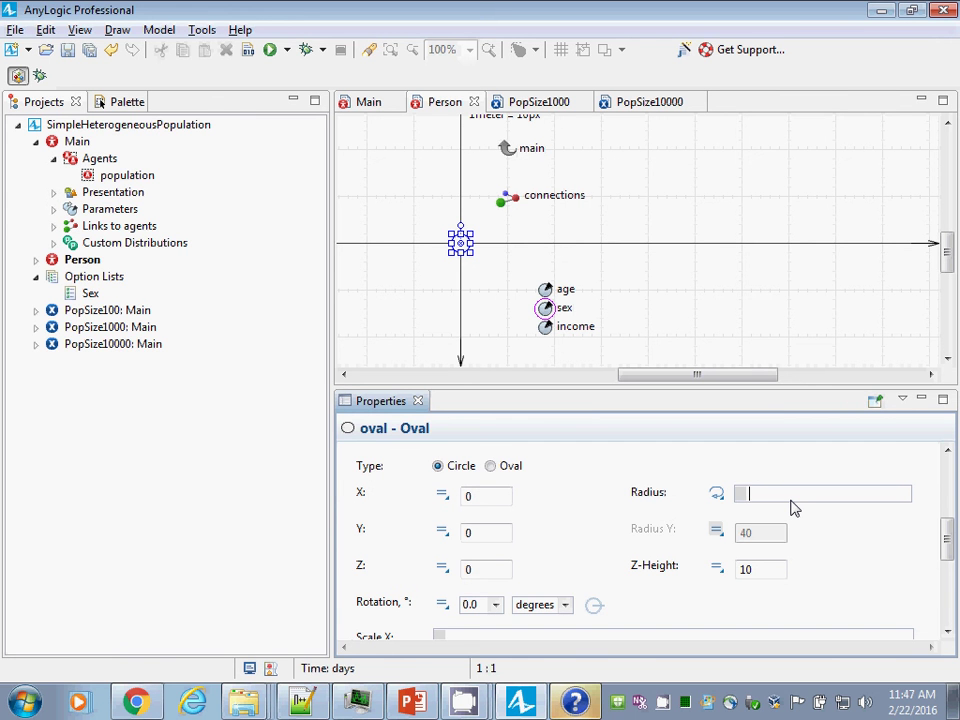
pyautogui.write('log')
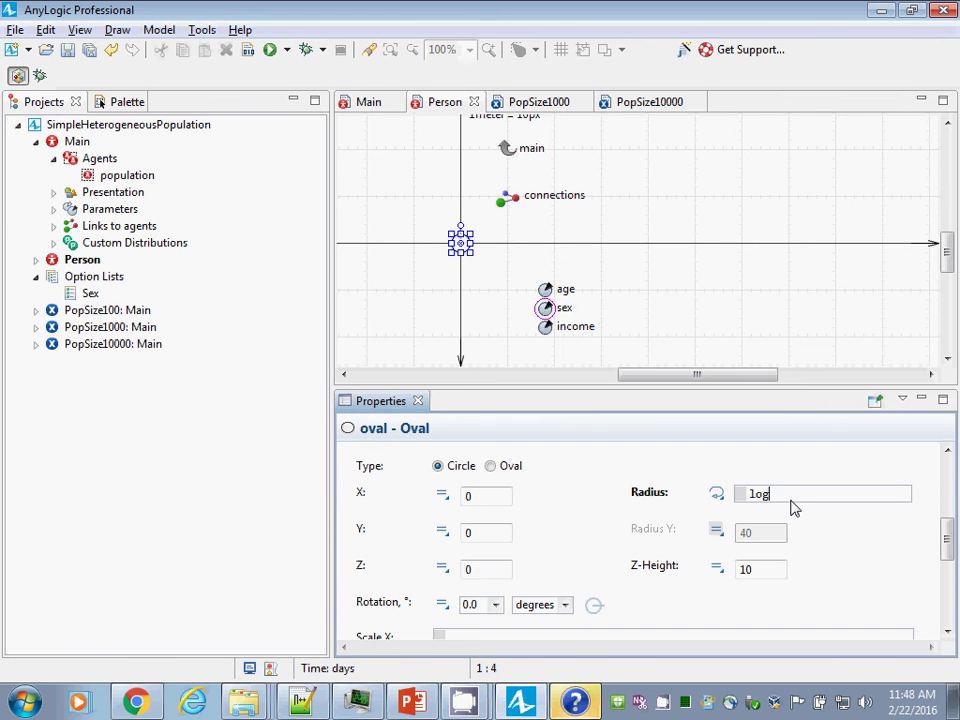
pyautogui.write('(')
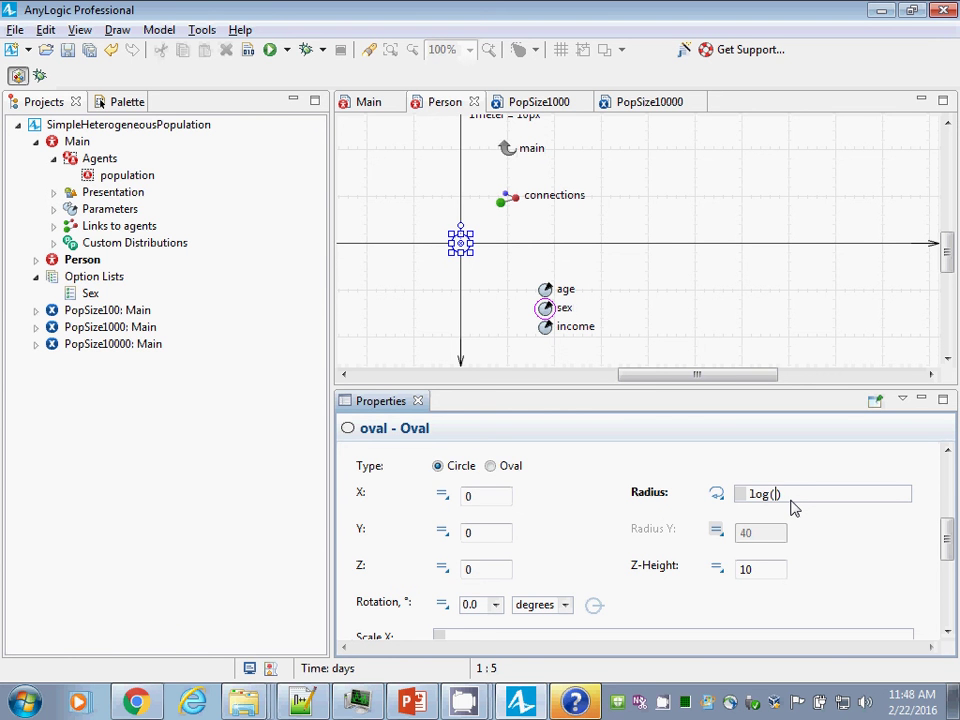
pyautogui.write('income + 1) *')
pyautogui.press('BackSpace')
pyautogui.write('* 2.0')
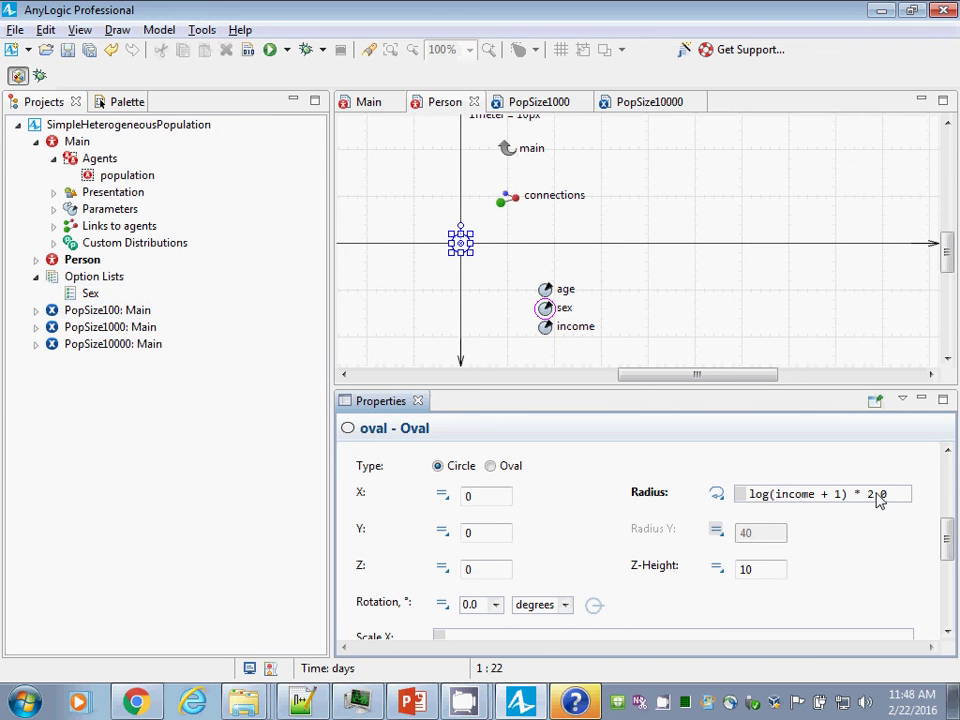
# Step: Change the constant added to income in the oval's radius expression to 1.0
pyautogui.moveTo(879, 497); pyautogui.dragTo(824, 497)
pyautogui.click(839, 494)
pyautogui.write('.0')
pyautogui.press('Left')
pyautogui.press('Left')
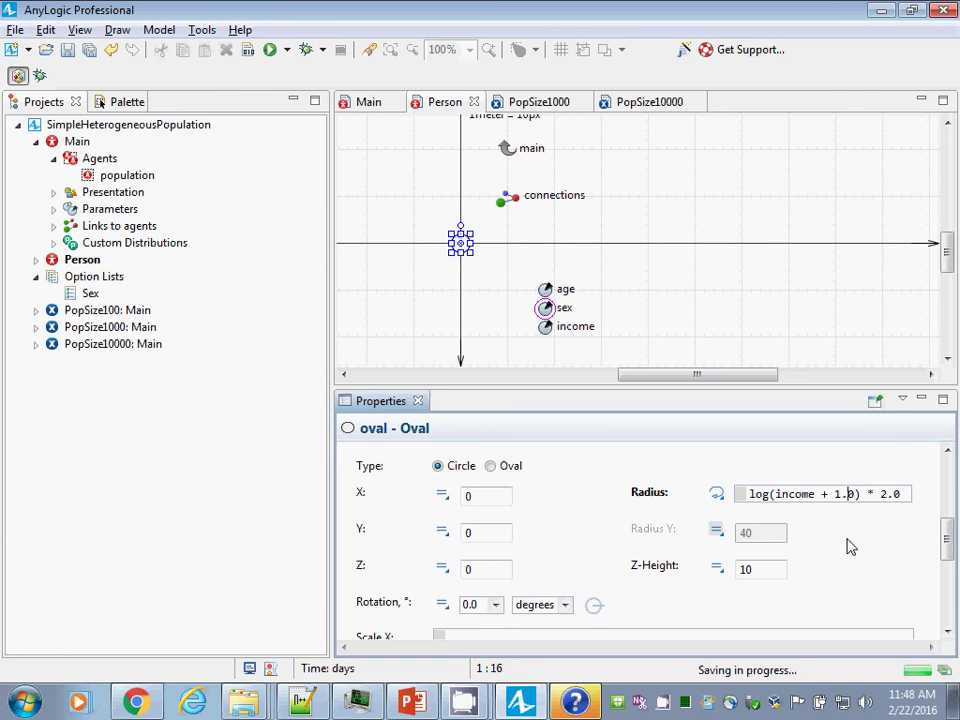
pyautogui.press('Right')
pyautogui.press('Right')
pyautogui.hotkey('shift', 'Left')
pyautogui.hotkey('shift', 'Left')
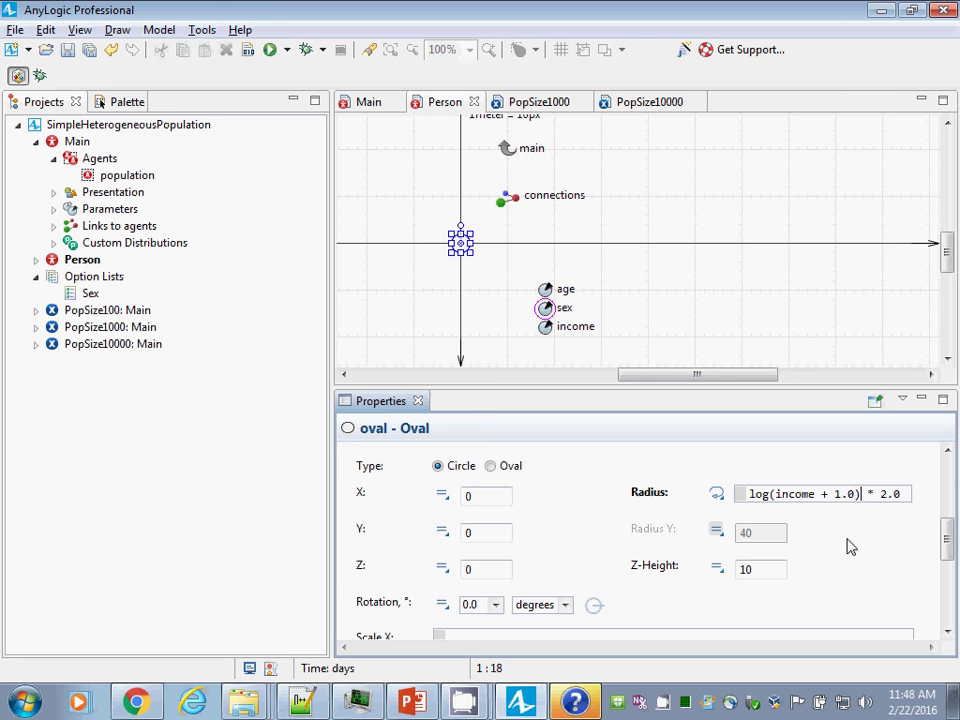
pyautogui.hotkey('shift', 'Left')
pyautogui.hotkey('shift', 'Right')
pyautogui.write('0')
pyautogui.press('BackSpace')
pyautogui.write('0.000ddd')
pyautogui.press('BackSpace')
pyautogui.press('BackSpace')
pyautogui.press('BackSpace')
pyautogui.press('BackSpace')
pyautogui.press('BackSpace')
pyautogui.press('BackSpace')
pyautogui.press('BackSpace')
pyautogui.write('0')
pyautogui.press('BackSpace')
pyautogui.press('BackSpace')
pyautogui.write('.0) * 2.0')
# Step: Save the model and run the PopSize100 experiment to view the whole population of sized circles
pyautogui.hotkey('ctrl', 's')
pyautogui.rightClick(84, 311)
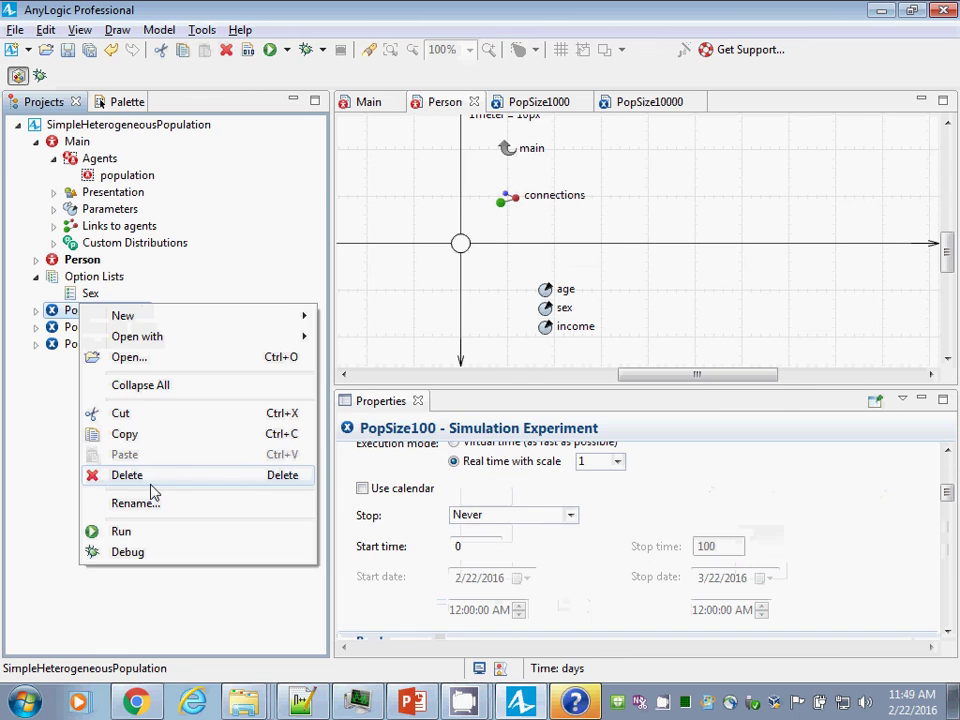
pyautogui.click(146, 530)
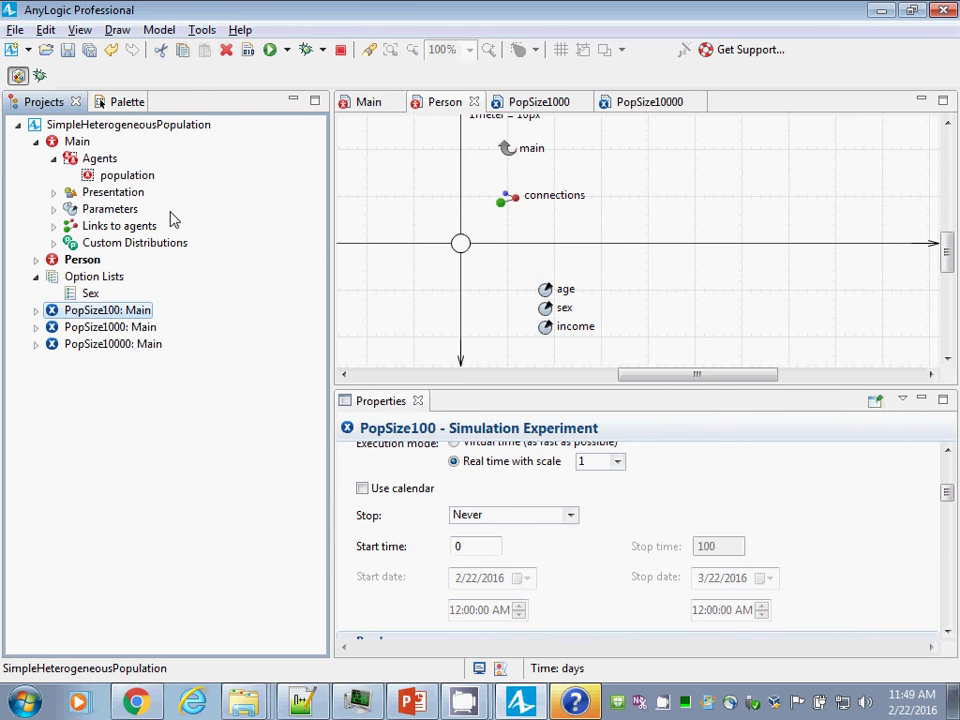
pyautogui.click(118, 148)
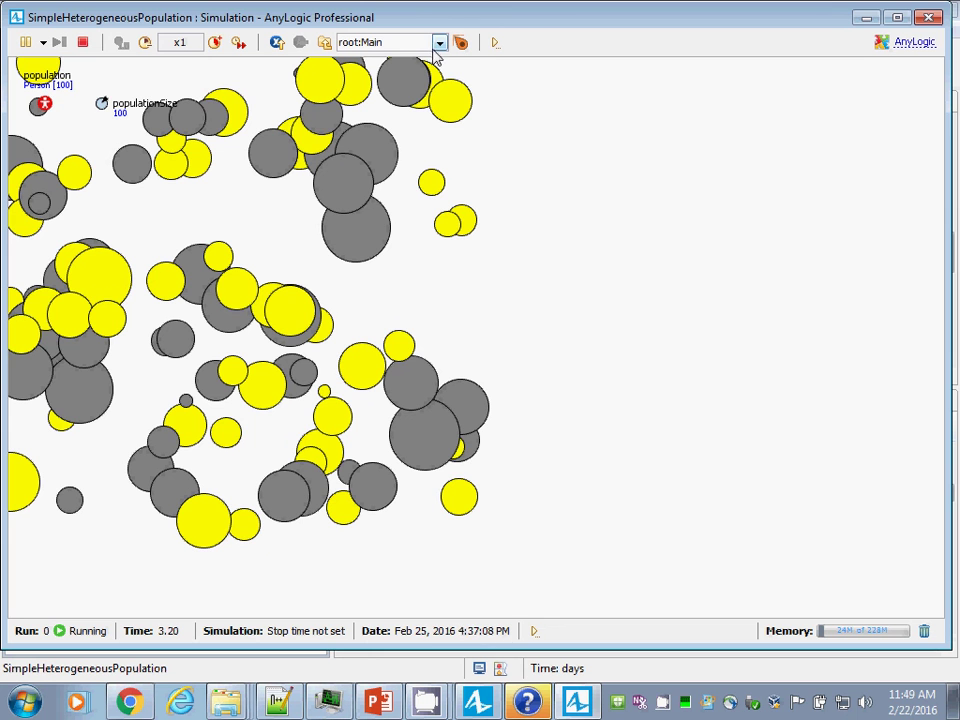
pyautogui.moveTo(414, 204); pyautogui.dragTo(553, 244)
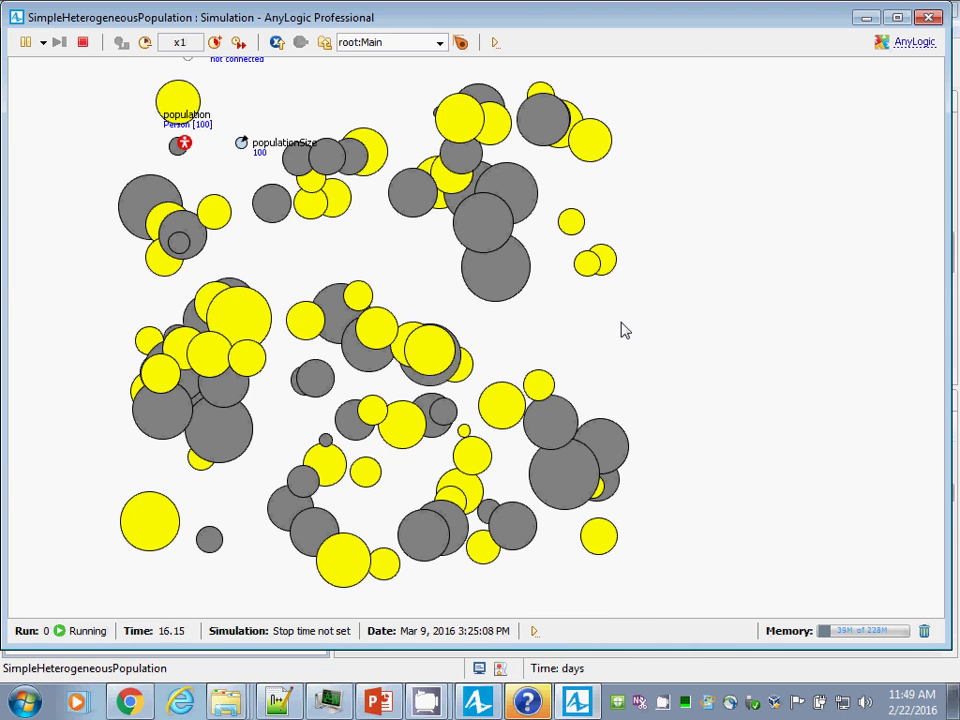
# Step: Check the Person oval's radius expression in the model editor and return to the running simulation
pyautogui.hotkey('alt', 'Tab')
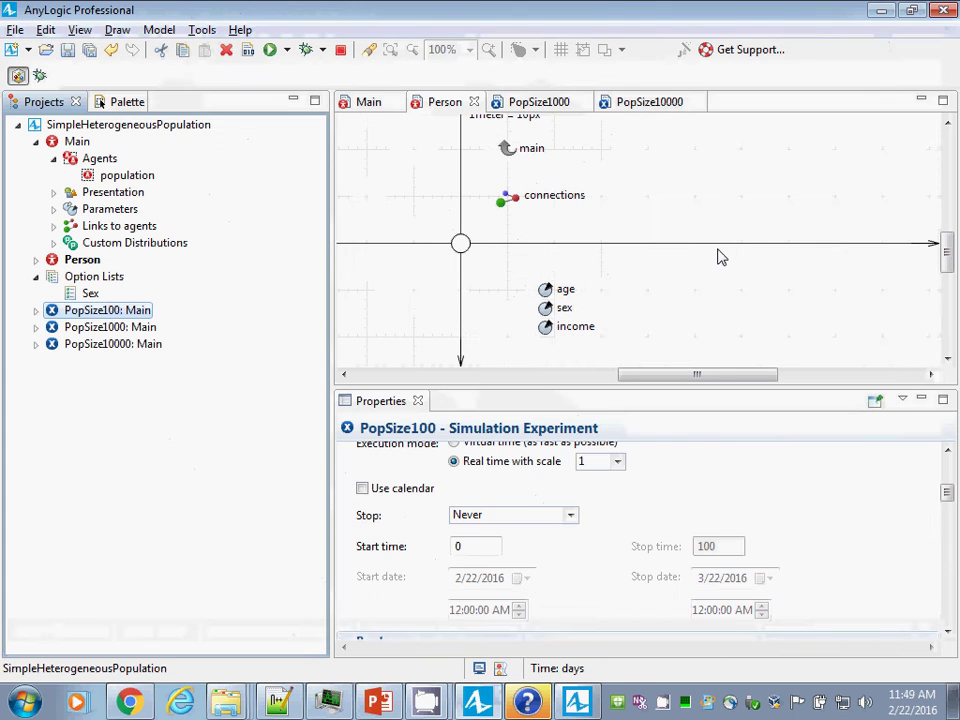
pyautogui.click(460, 245)
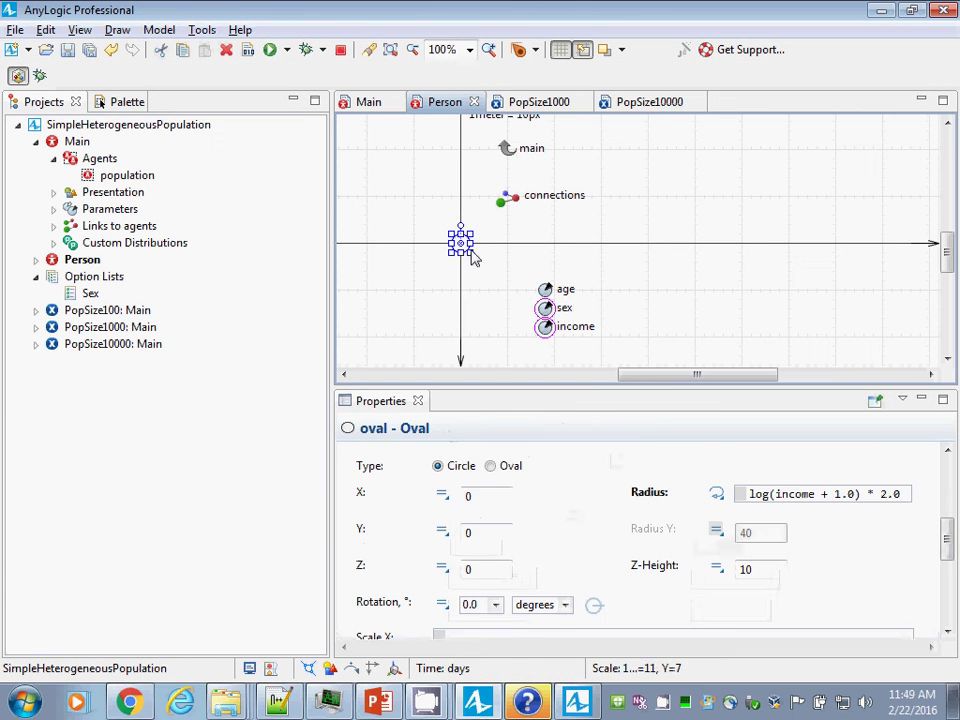
pyautogui.hotkey('alt', 'Tab')
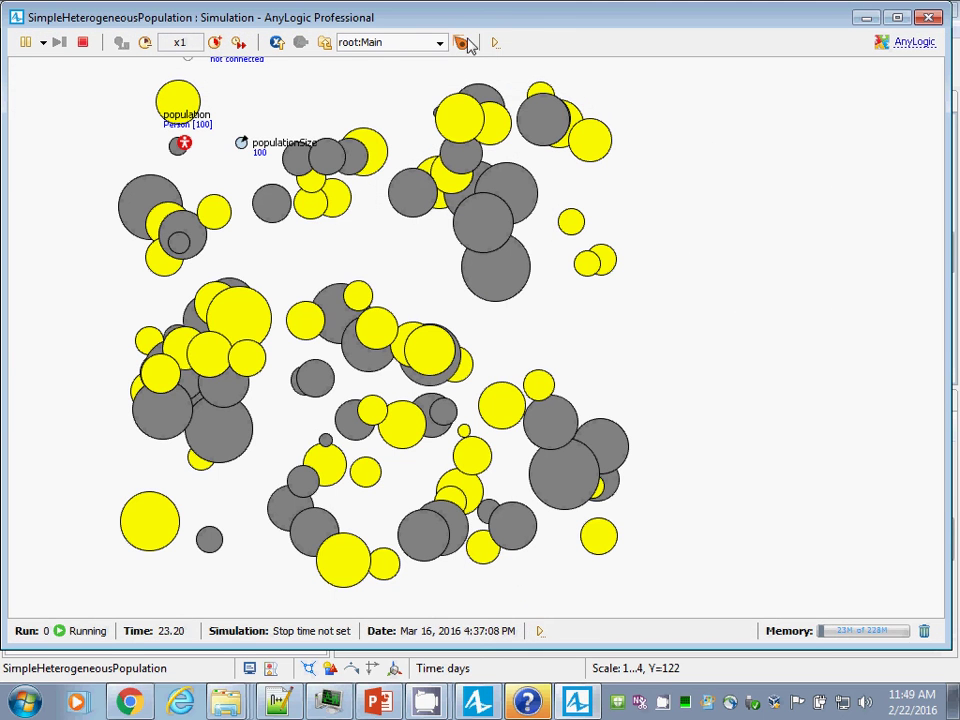
# Step: Open agent population[0] and step through to population[8], comparing each circle's size with the agent's income
pyautogui.click(438, 43)
pyautogui.click(420, 75)
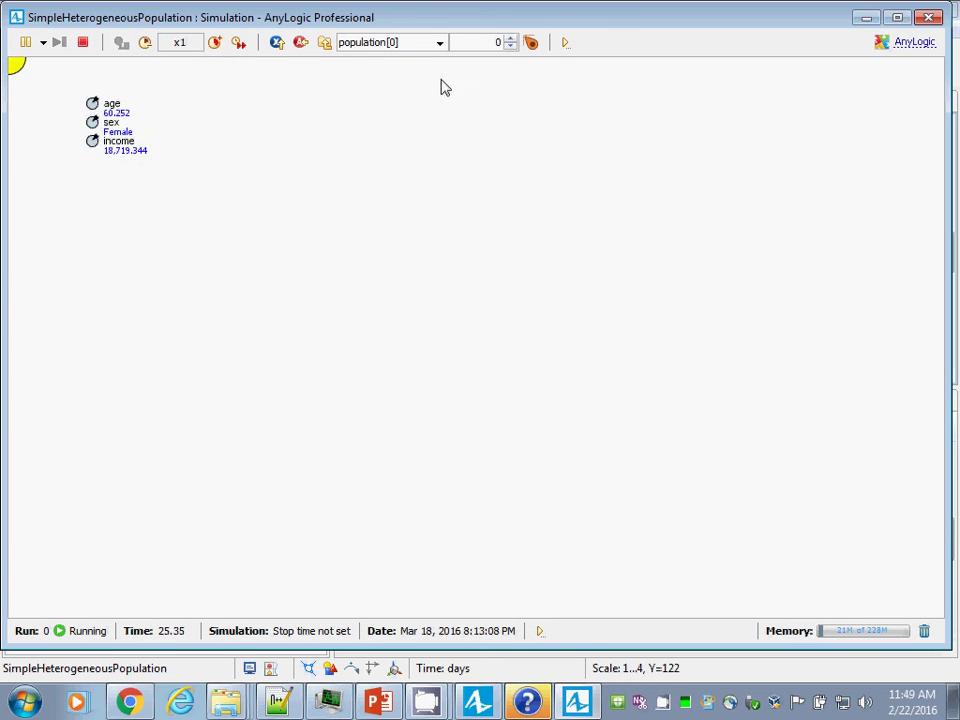
pyautogui.moveTo(499, 188); pyautogui.dragTo(632, 328)
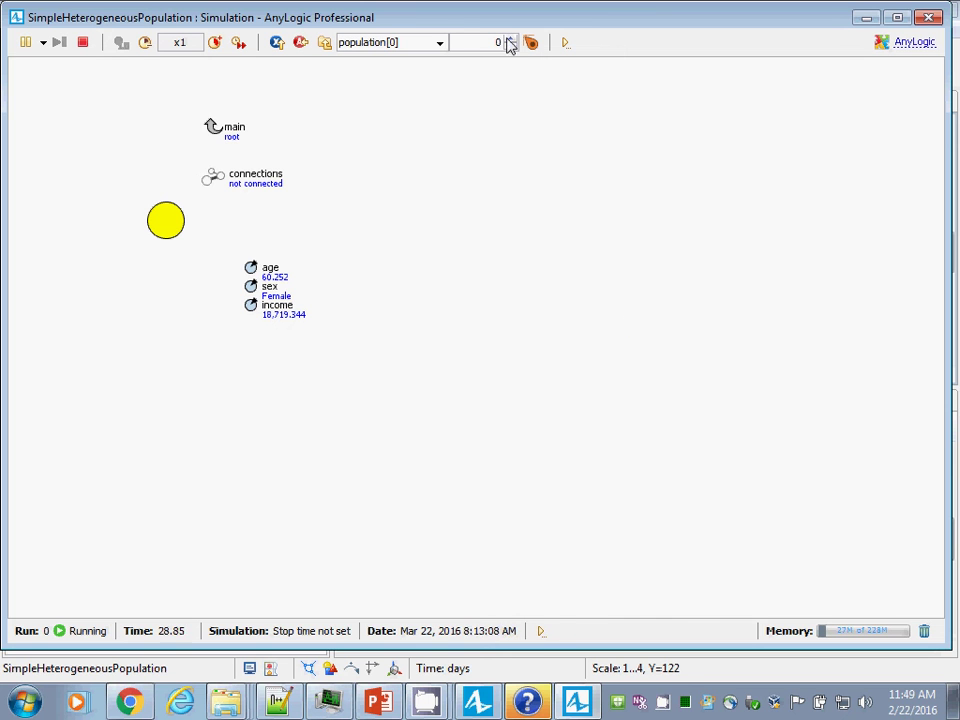
pyautogui.click(510, 38)
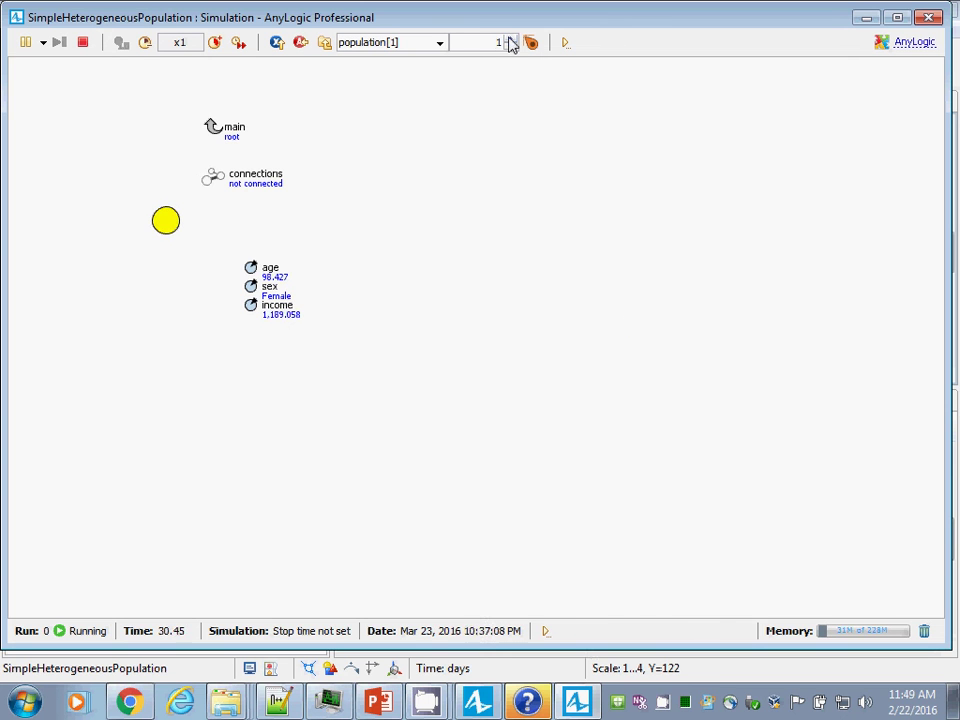
pyautogui.click(510, 38)
pyautogui.click(510, 38)
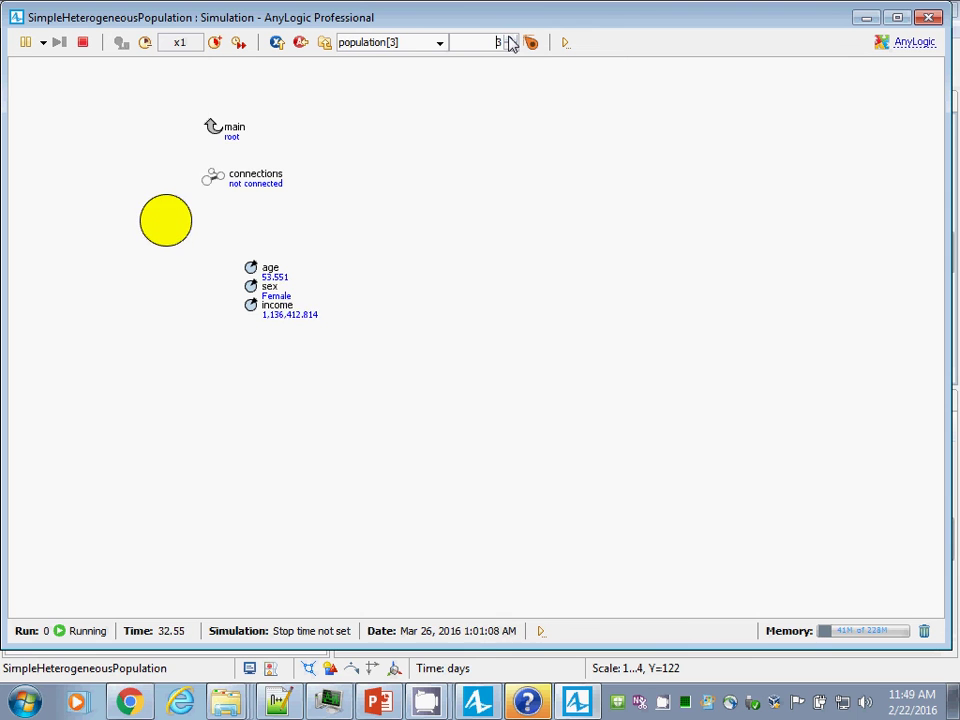
pyautogui.click(510, 38)
pyautogui.click(510, 38)
pyautogui.click(510, 38)
pyautogui.click(510, 38)
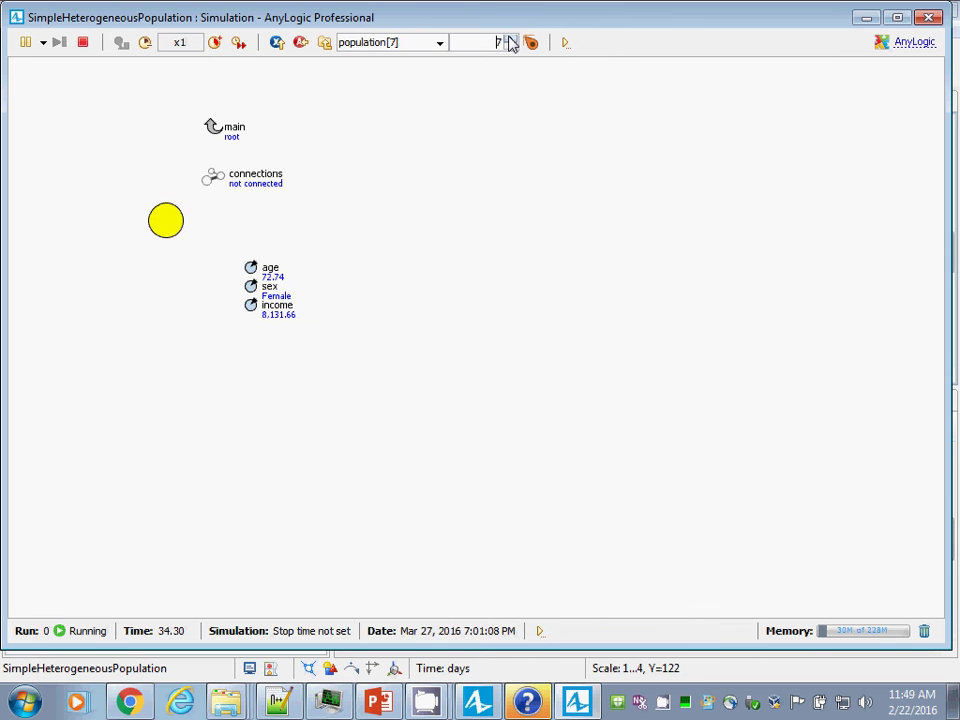
pyautogui.click(510, 38)
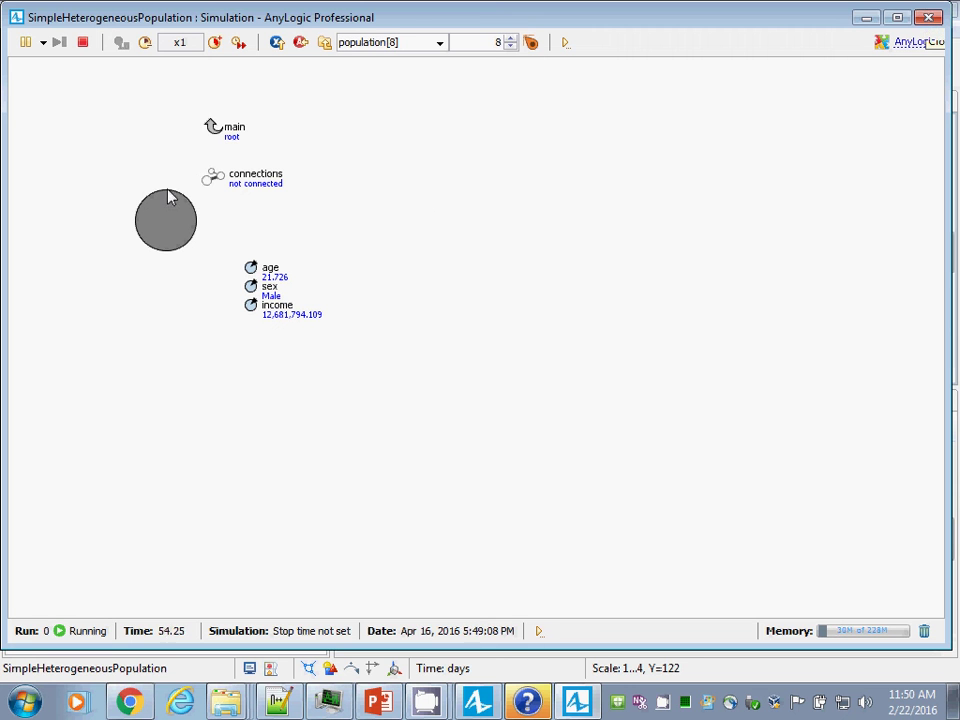
# Step: Step through the agents beyond population[8] to compare circle size, color and income, and close the simulation
pyautogui.click(511, 38)
pyautogui.click(512, 38)
pyautogui.click(512, 38)
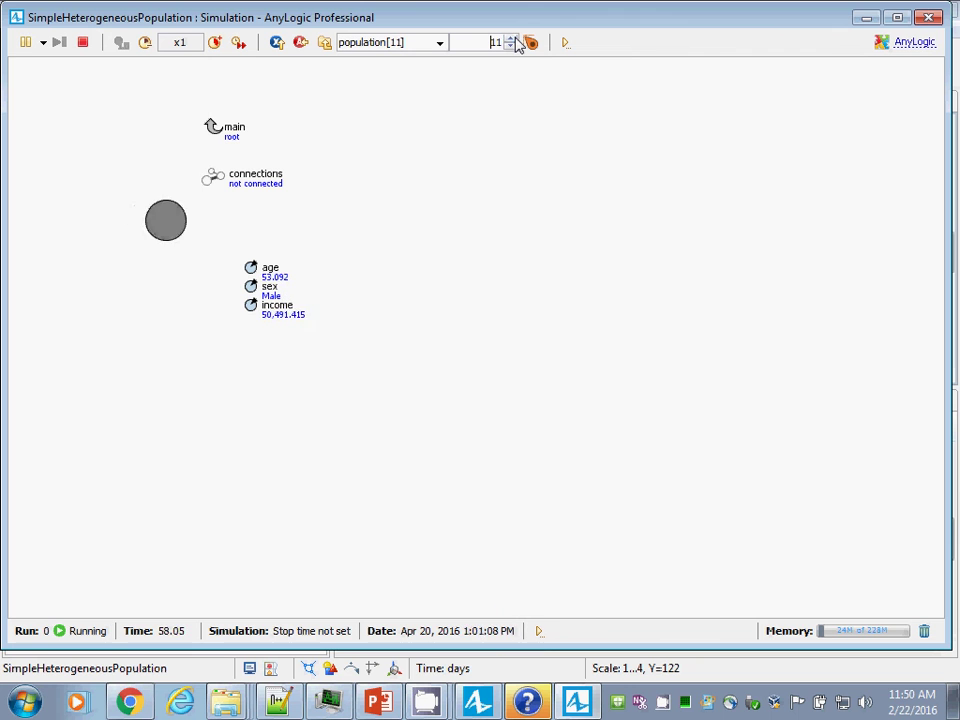
pyautogui.click(512, 38)
pyautogui.click(512, 38)
pyautogui.click(512, 38)
pyautogui.click(511, 38)
pyautogui.click(511, 38)
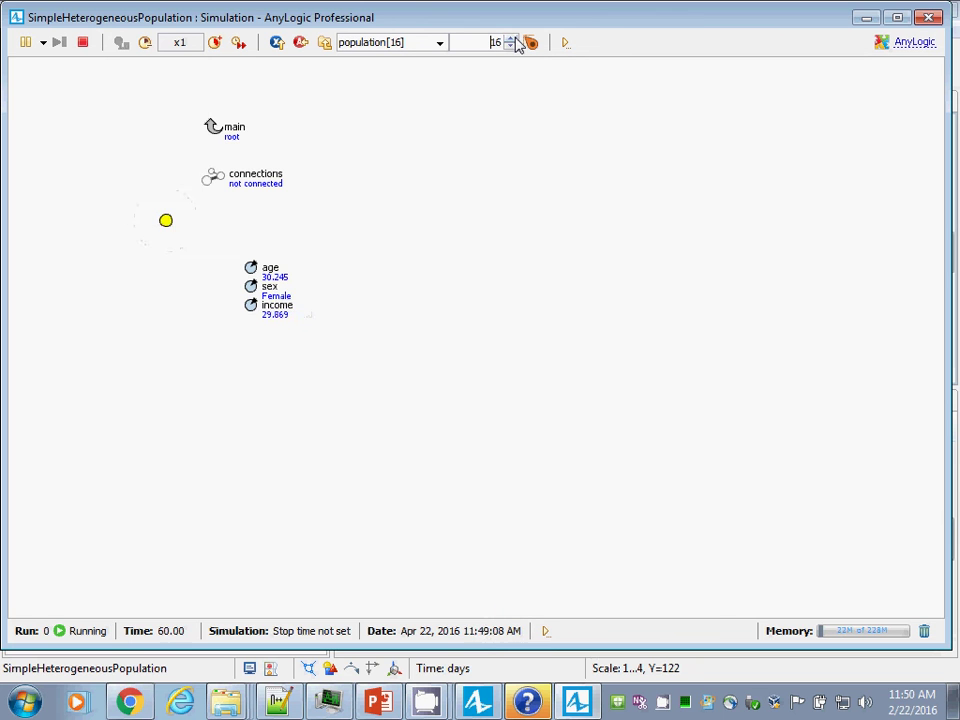
pyautogui.click(511, 38)
pyautogui.click(511, 38)
pyautogui.click(511, 38)
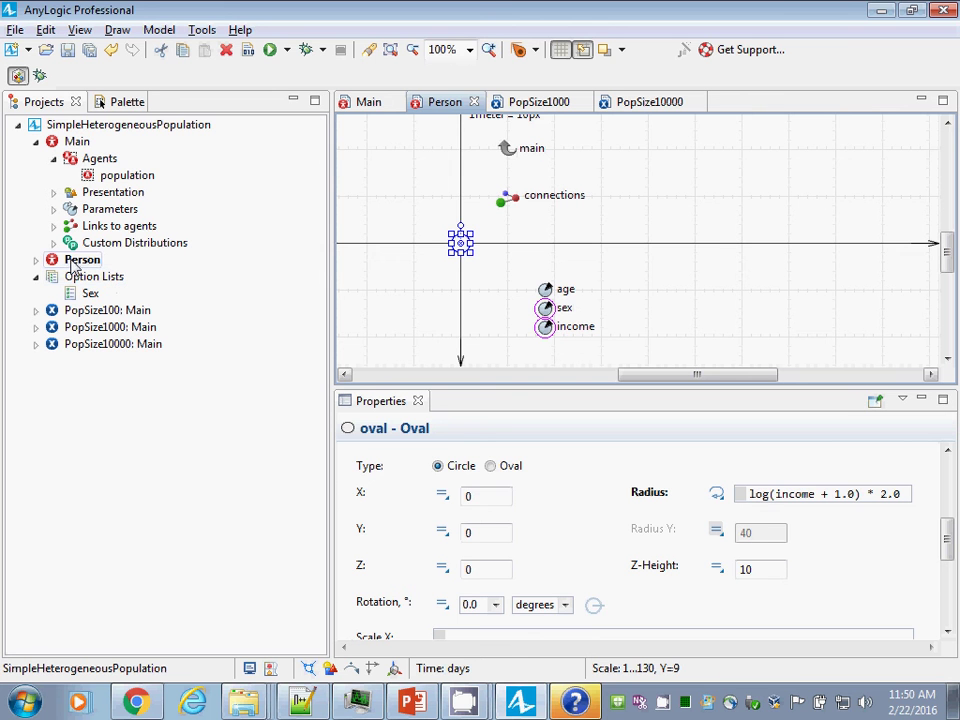
# Step: Open Main and examine the population's initial number of agents and its age, sex and income expressions
pyautogui.doubleClick(64, 144)
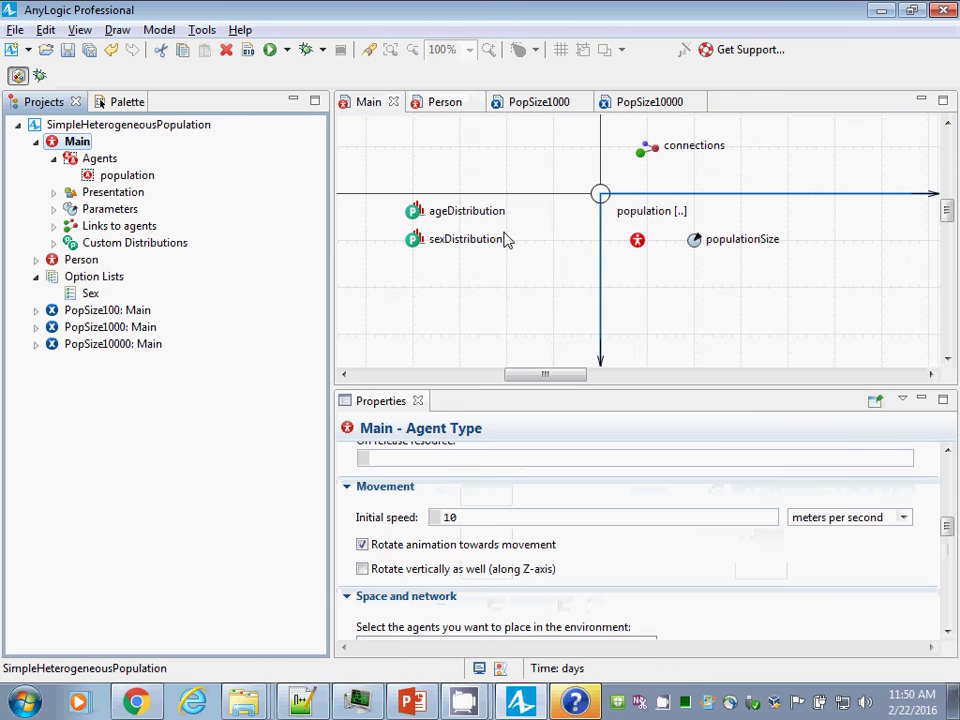
pyautogui.click(638, 244)
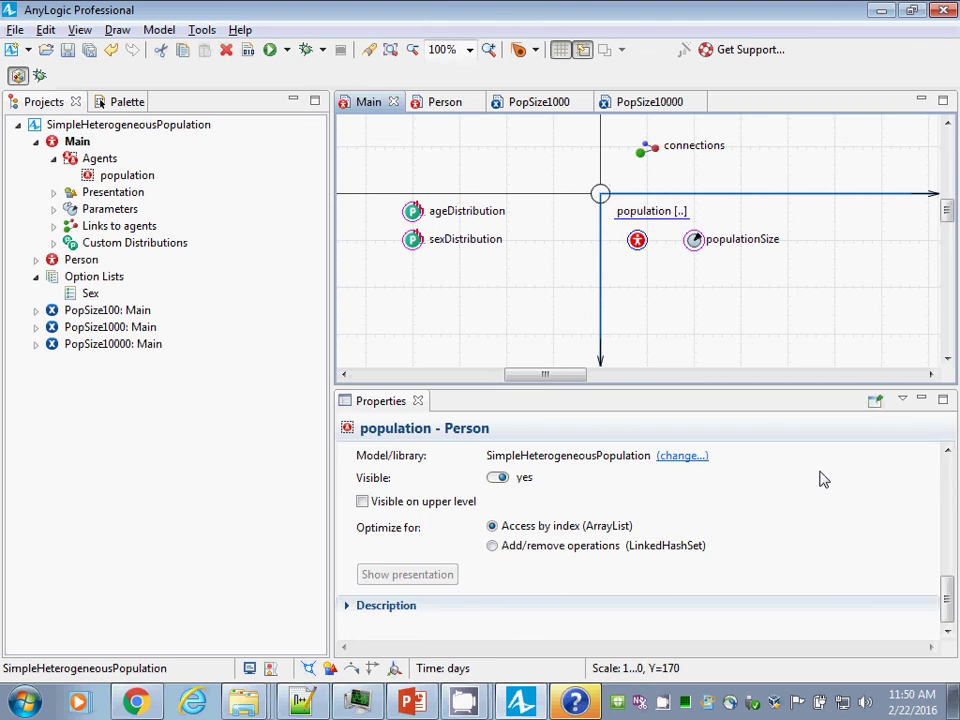
pyautogui.moveTo(946, 590); pyautogui.dragTo(950, 483)
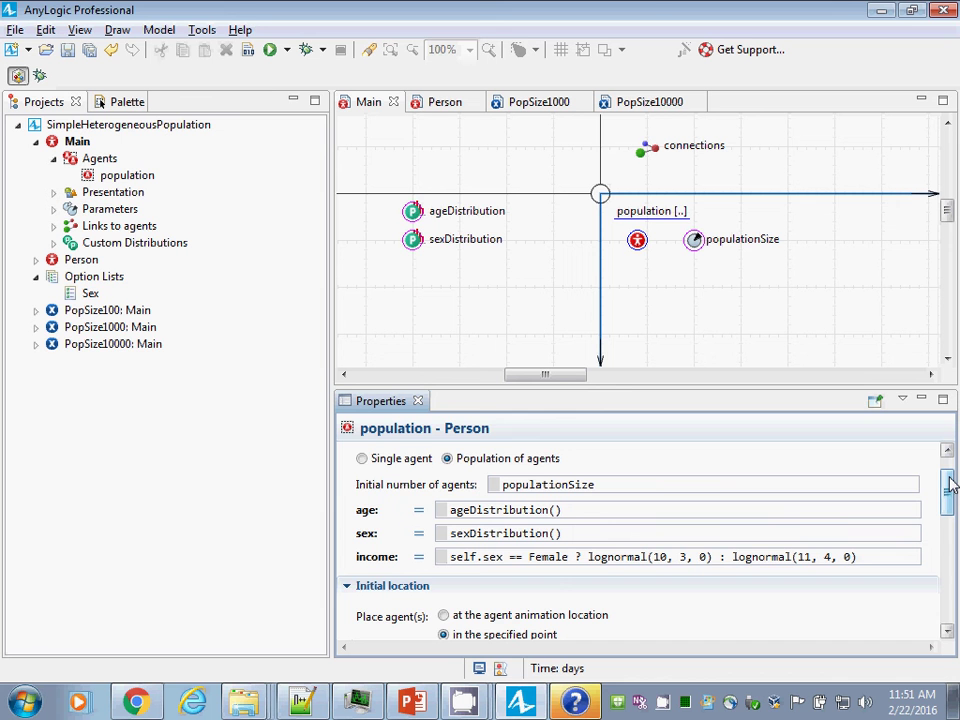
pyautogui.moveTo(950, 479); pyautogui.dragTo(945, 460)
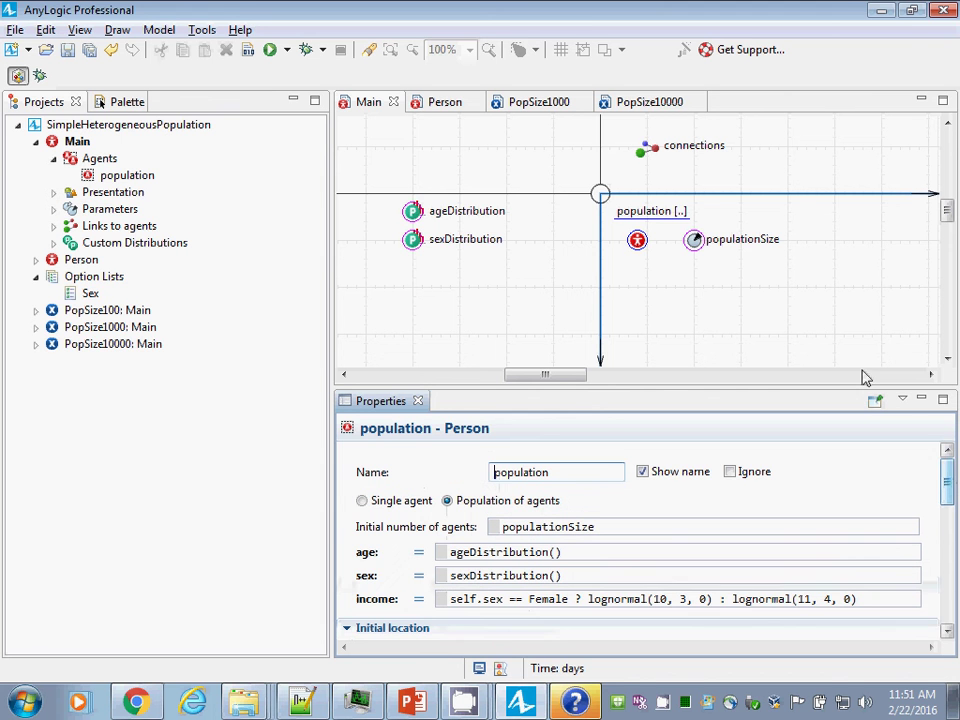
# Step: Examine the appearance properties of the Person agent's oval, in particular its sex-dependent fill color expression
pyautogui.click(445, 101)
pyautogui.click(463, 248)
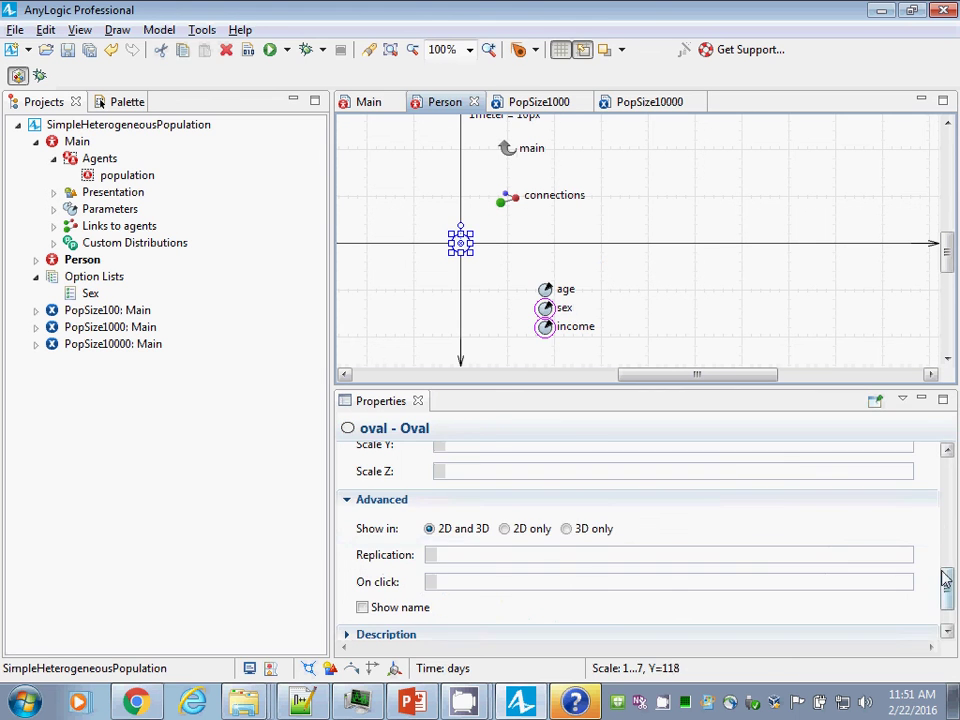
pyautogui.moveTo(947, 580); pyautogui.dragTo(950, 500)
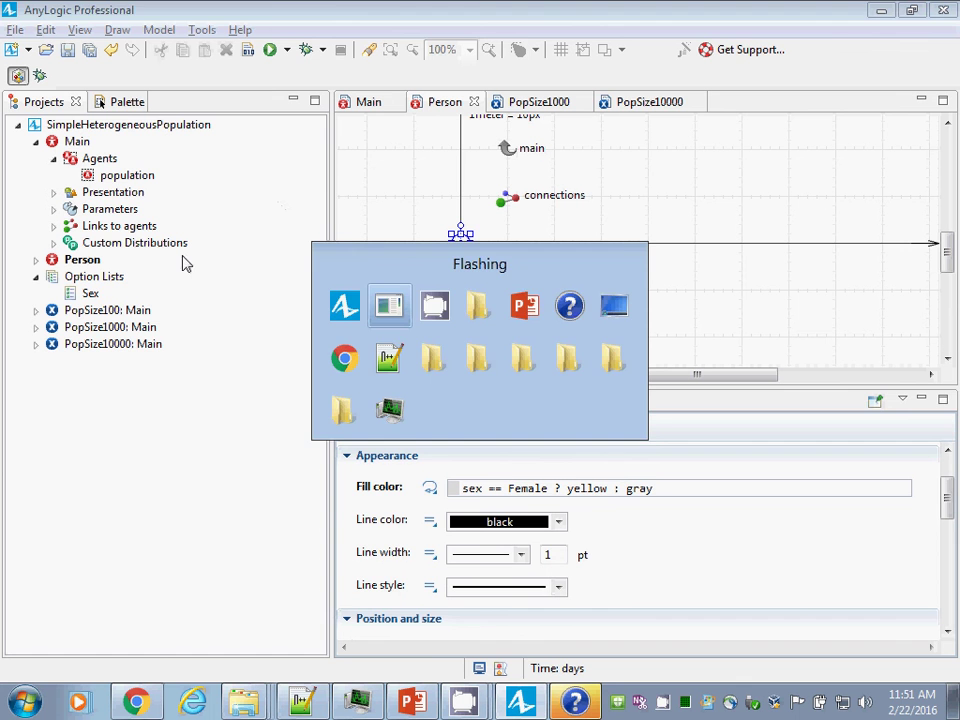
# Step: Run the PopSize100 experiment and start its simulation of the population
pyautogui.rightClick(100, 316)
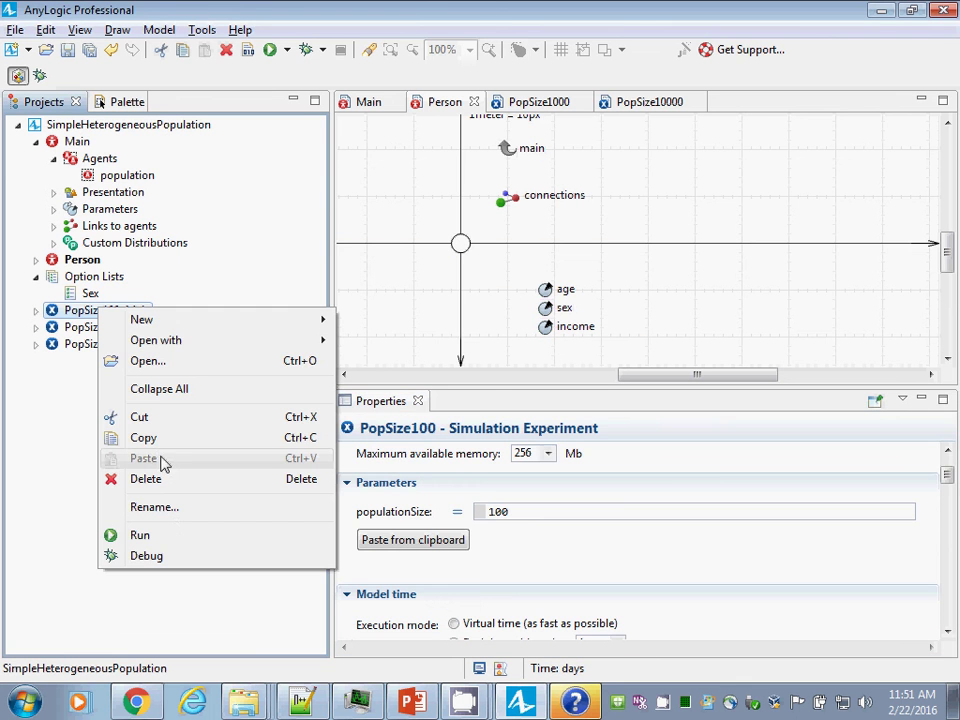
pyautogui.click(181, 536)
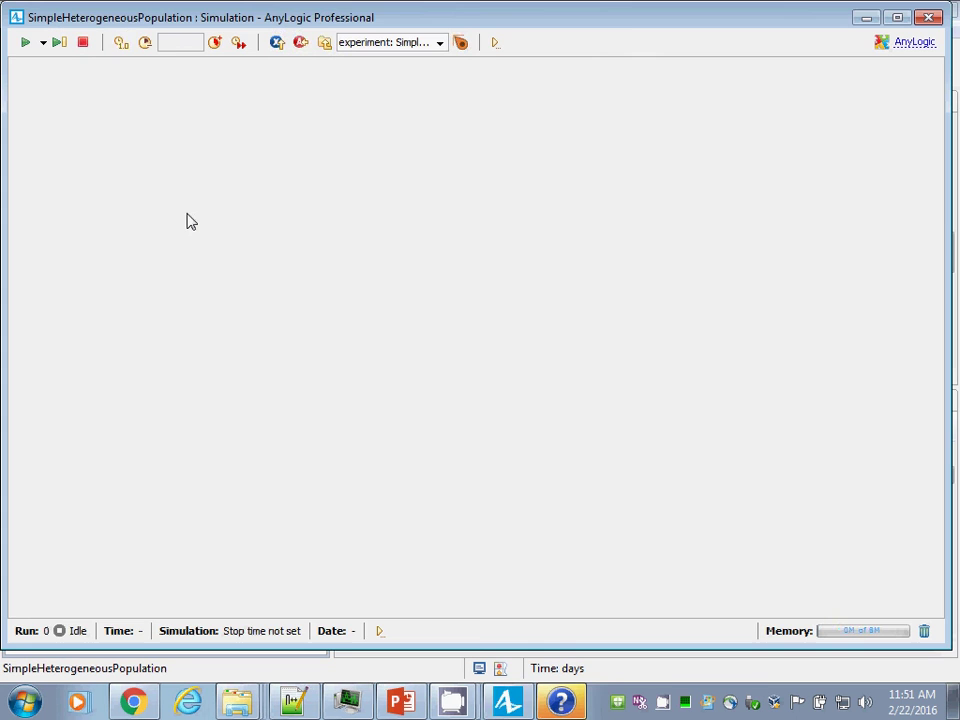
pyautogui.click(118, 152)
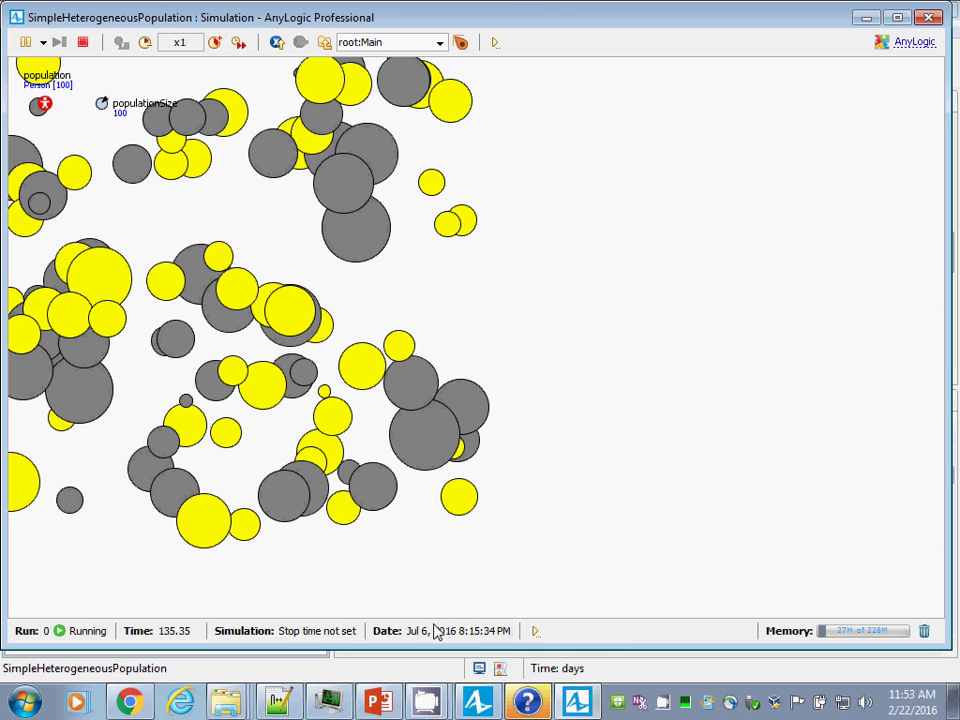
# Step: Raise the running simulation's speed to x500, observe the population circles, and close the simulation
pyautogui.click(214, 43)
pyautogui.click(214, 43)
pyautogui.click(214, 43)
pyautogui.click(214, 43)
pyautogui.click(214, 43)
pyautogui.click(214, 43)
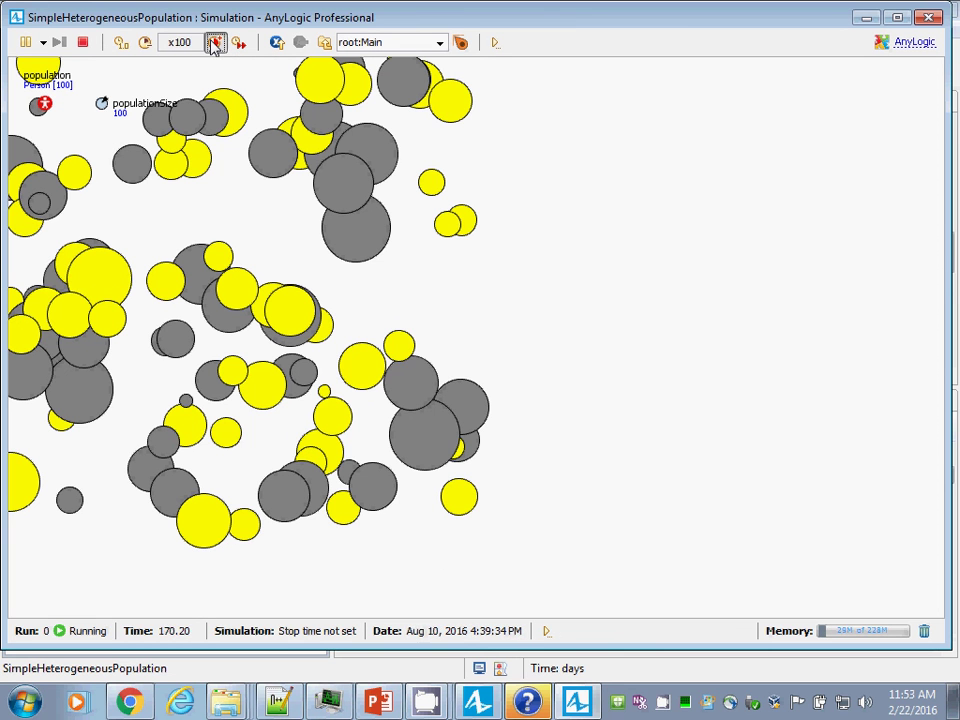
pyautogui.click(214, 43)
pyautogui.click(214, 43)
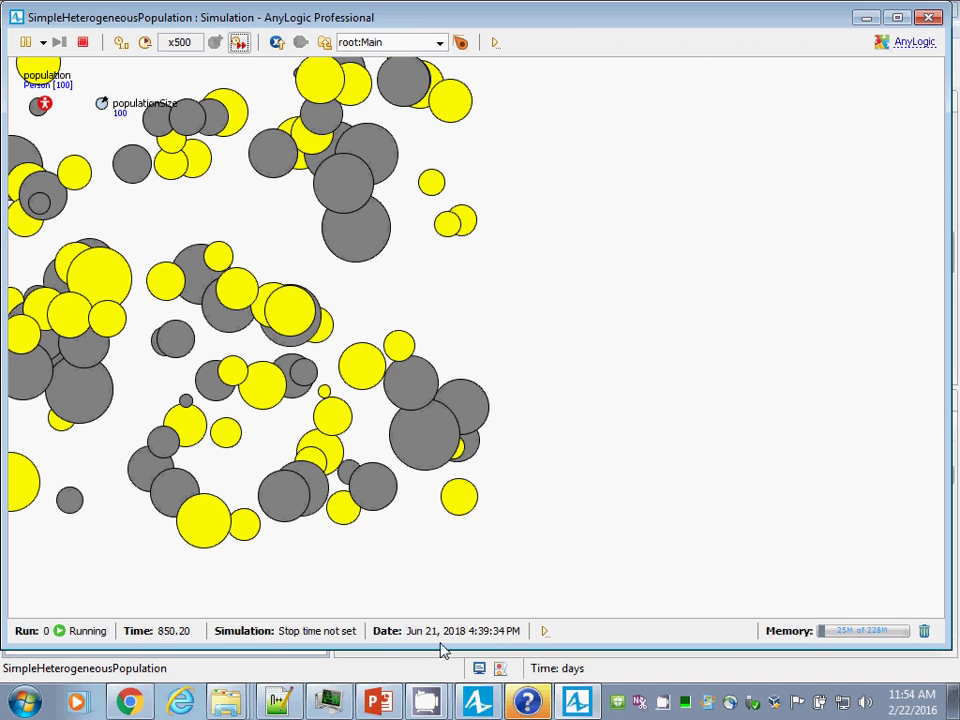
pyautogui.click(930, 19)
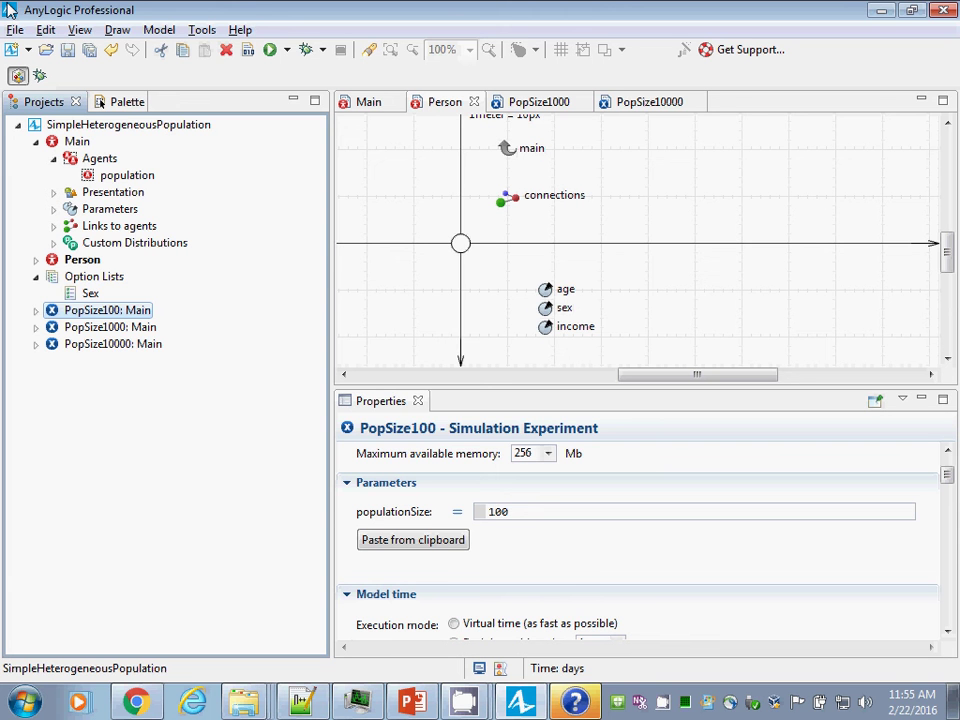
pyautogui.hotkey('alt', 'Tab')
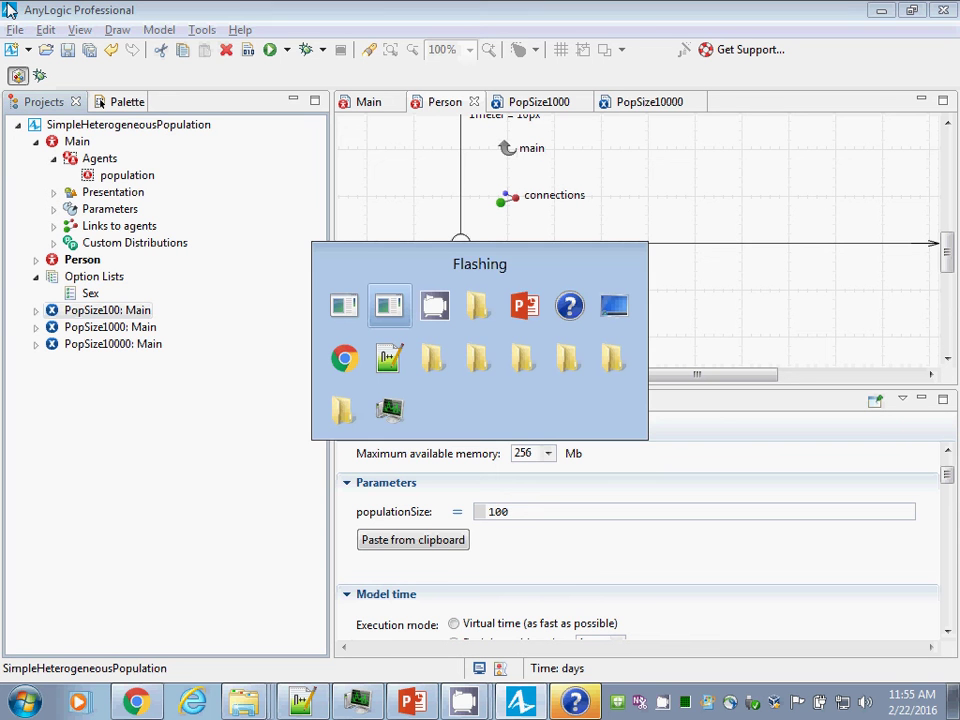